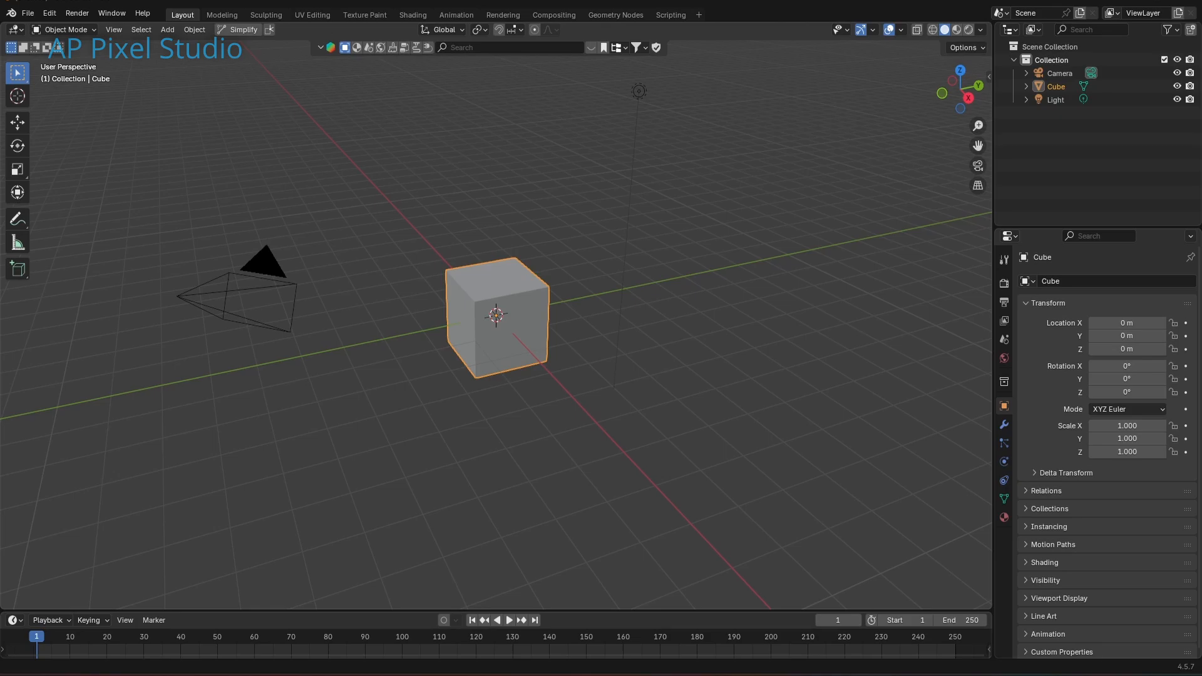
Delete the default cube and add a new cube mesh at the scene's origin
{"action": "left_click", "coordinate": [524, 349]}
{"action": "key", "text": "Delete"}
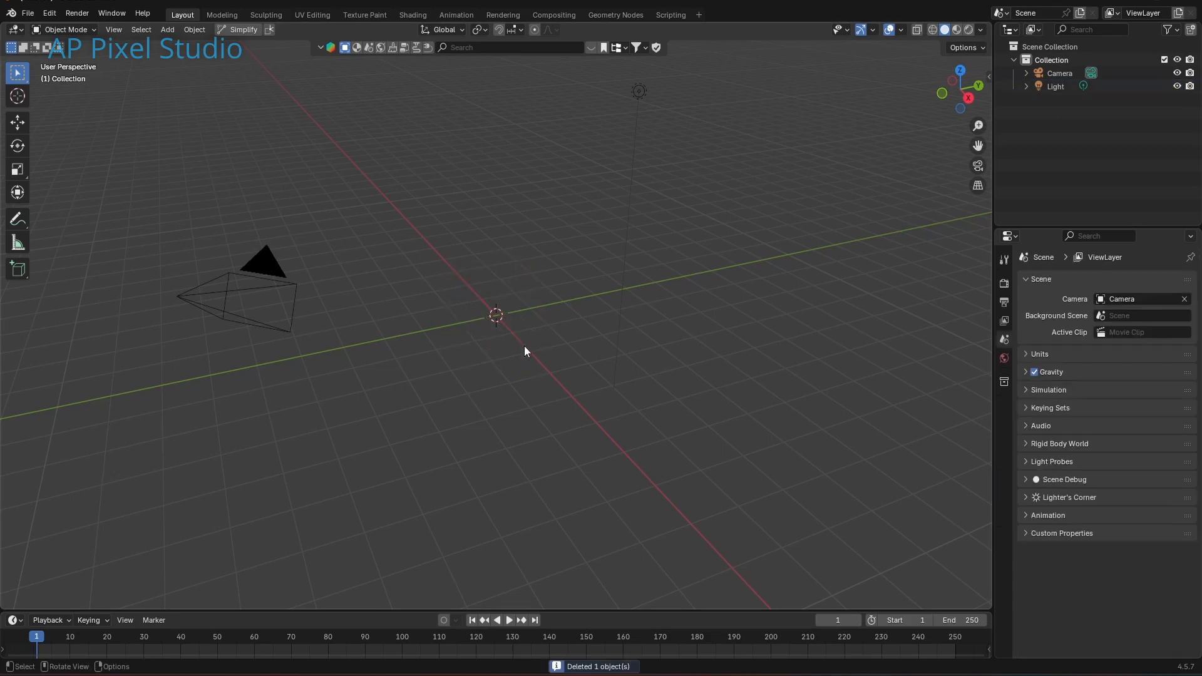
{"action": "scroll", "coordinate": [614, 277], "scroll_direction": "down", "scroll_amount": 3}
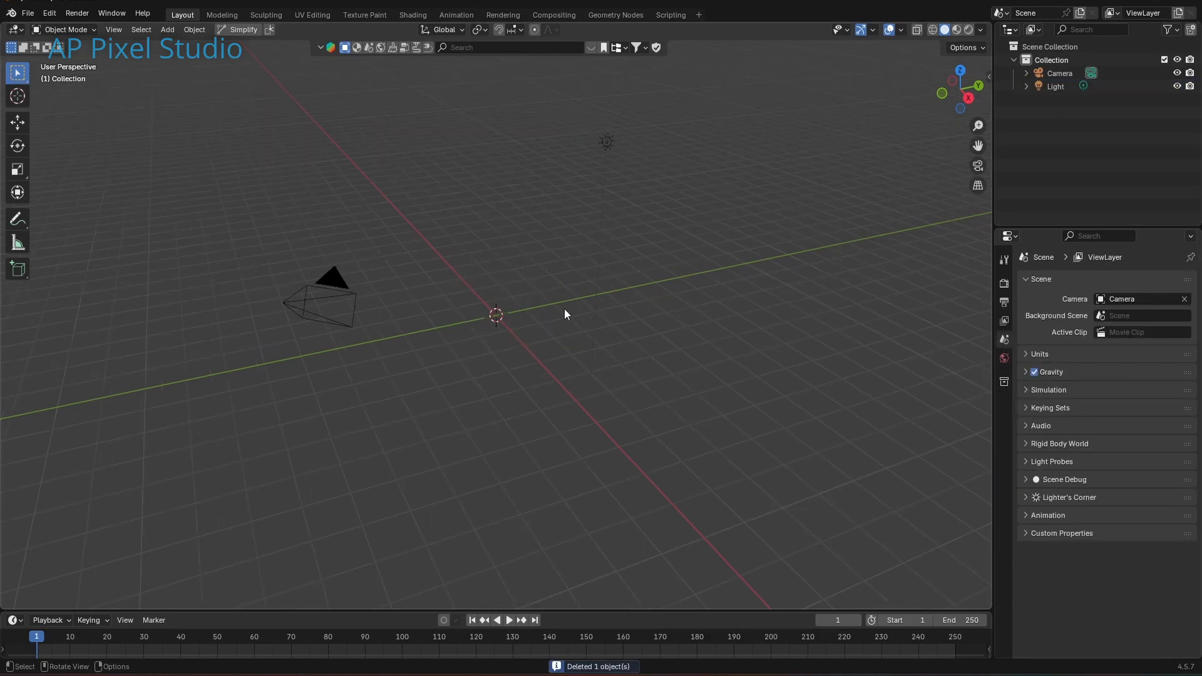
{"action": "middle_click_drag", "start_coordinate": [565, 313], "coordinate": [585, 310]}
{"action": "key", "text": "shift+a"}
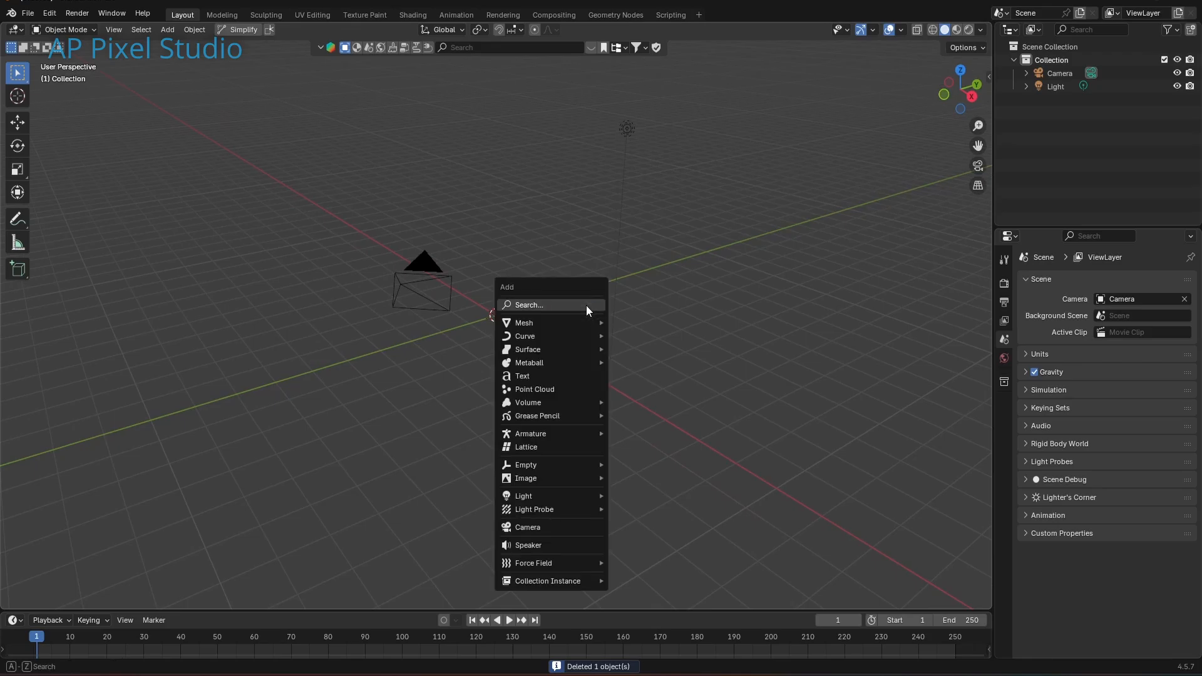
{"action": "mouse_move", "coordinate": [570, 322]}
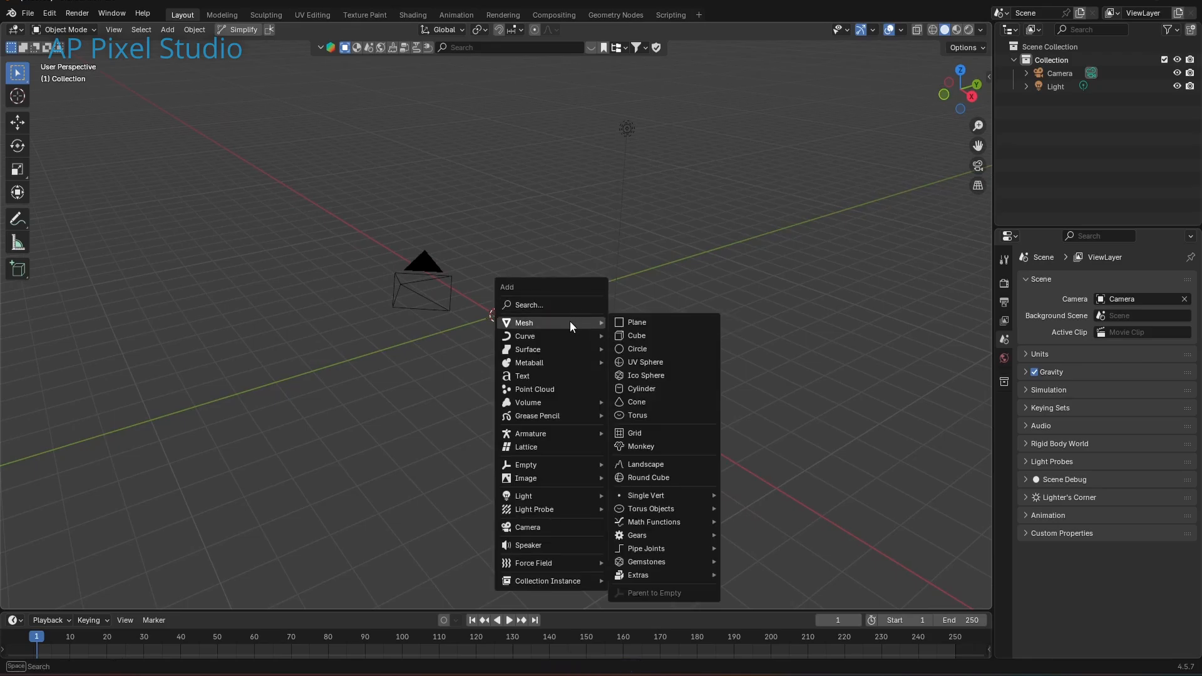
{"action": "left_click", "coordinate": [638, 335]}
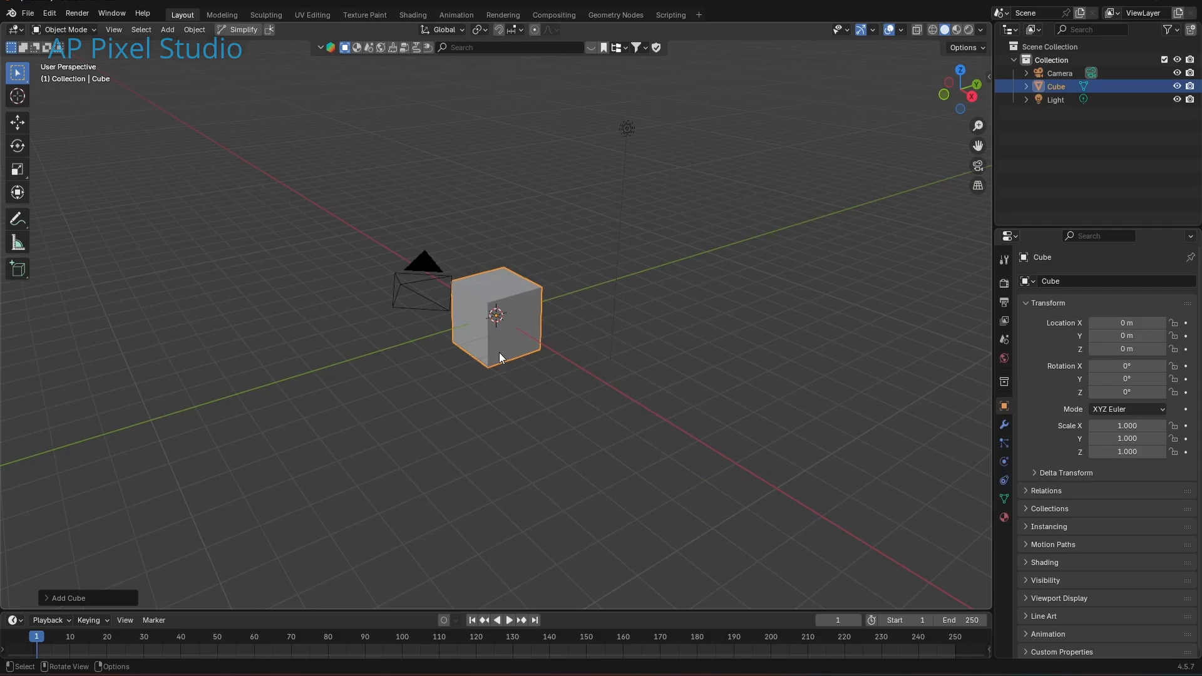
Stretch the cube to a scale of about 19.2 along X and about 1.7 along Y
{"action": "key", "text": "s"}
{"action": "key", "text": "x"}
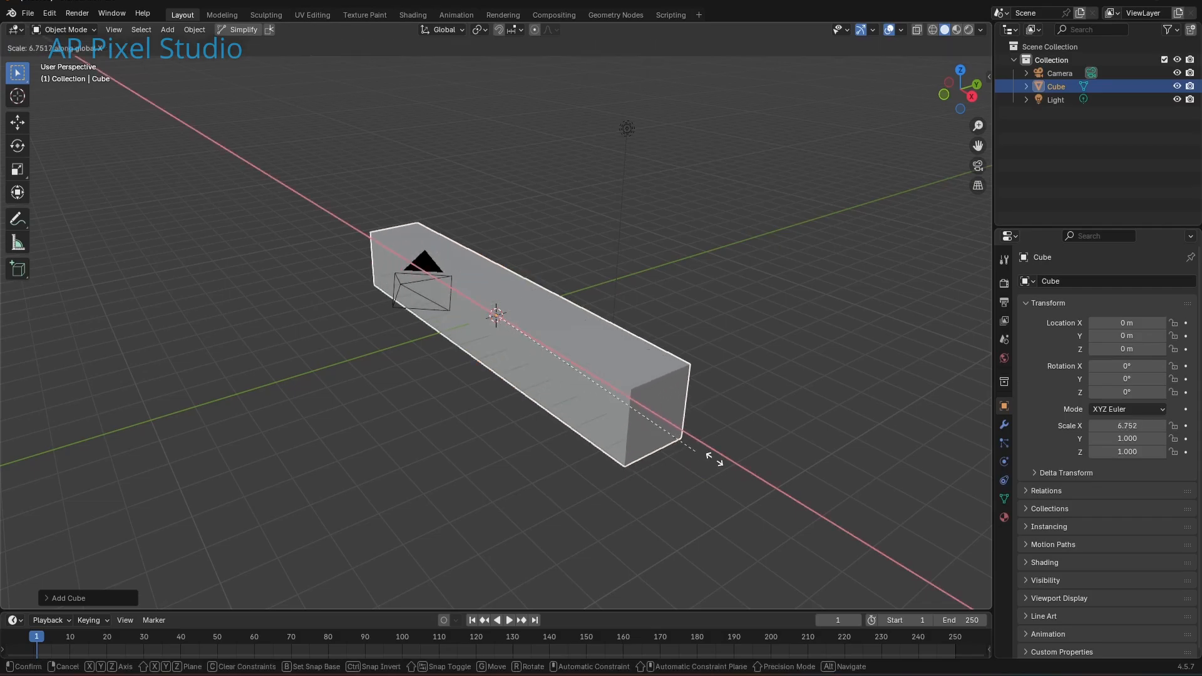
{"action": "left_click", "coordinate": [140, 568]}
{"action": "middle_click_drag", "start_coordinate": [46, 482], "coordinate": [159, 537]}
{"action": "key", "text": "s"}
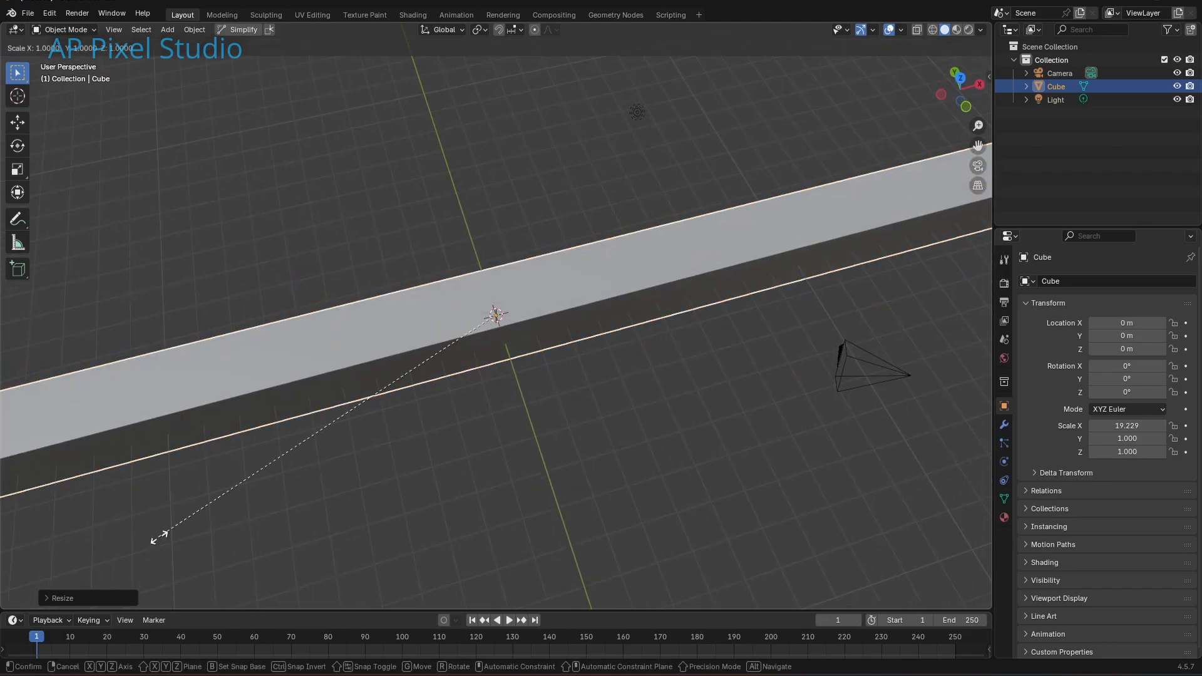
{"action": "key", "text": "y"}
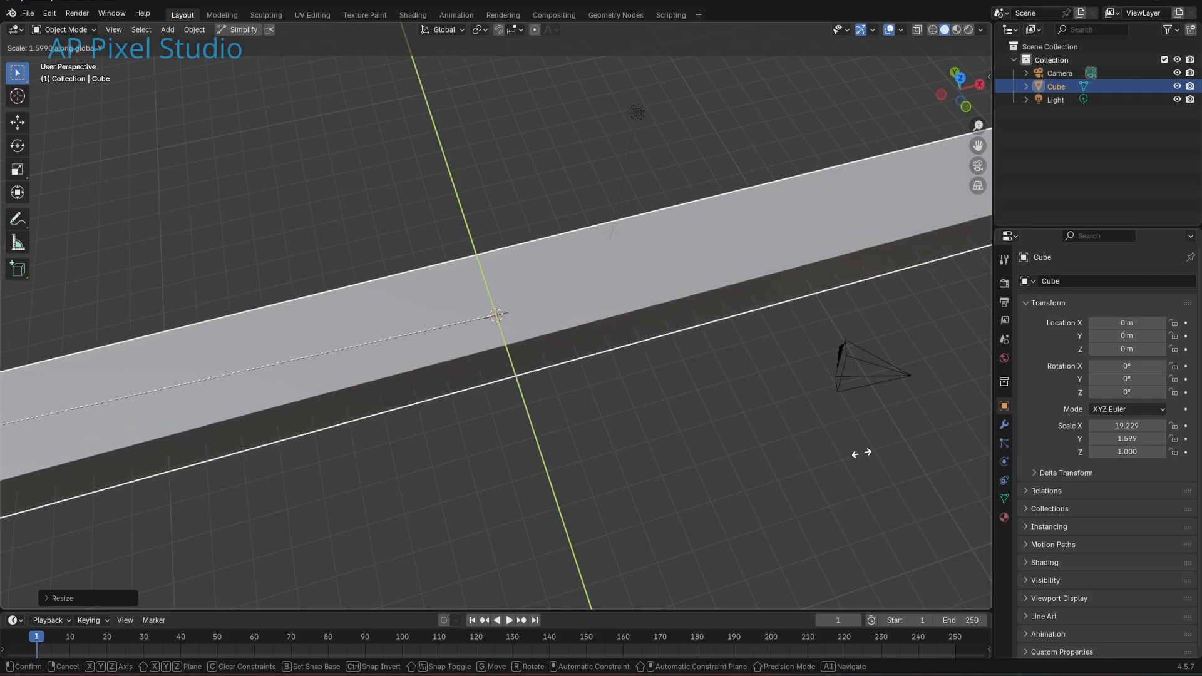
{"action": "left_click", "coordinate": [889, 464]}
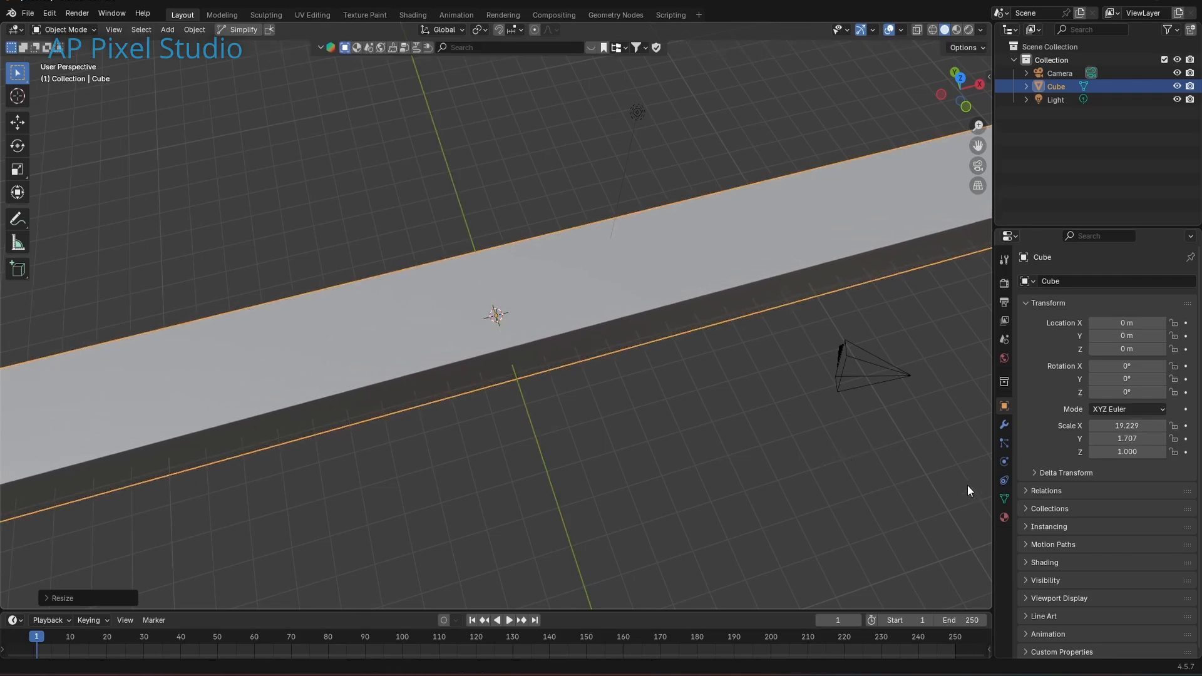
Flatten the cube into a slab with a Z scale of about 0.23 and shorten its X scale to about 11.9
{"action": "middle_click_drag", "start_coordinate": [967, 485], "coordinate": [627, 318]}
{"action": "key", "text": "s"}
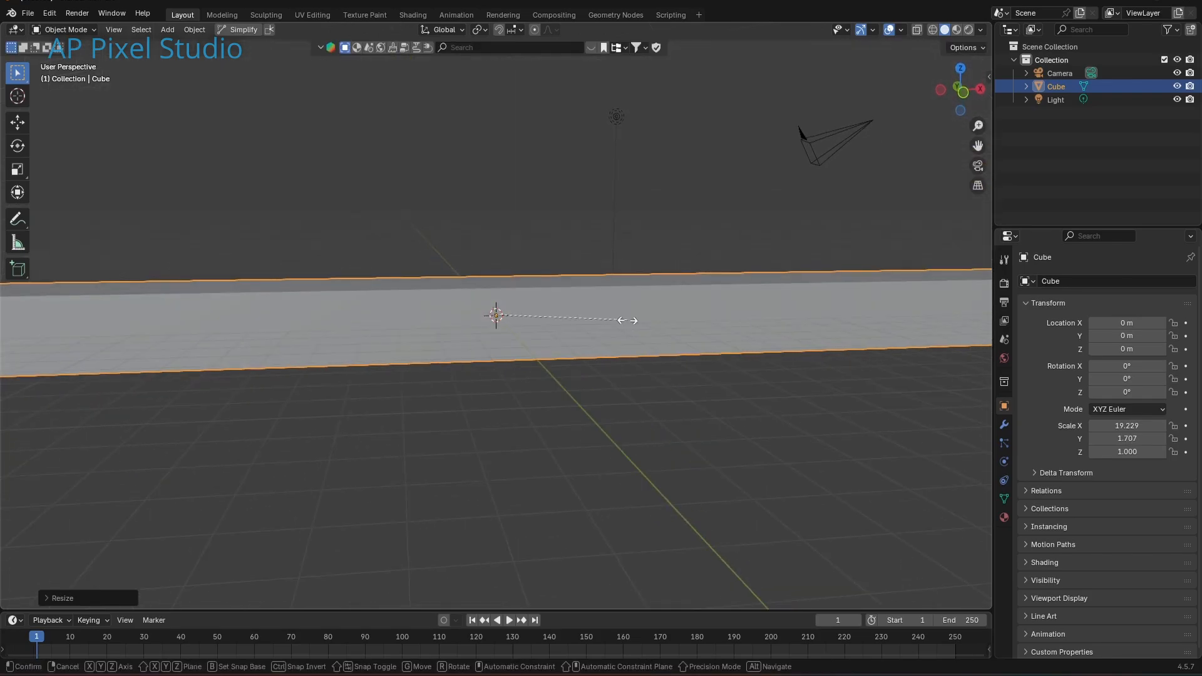
{"action": "key", "text": "z"}
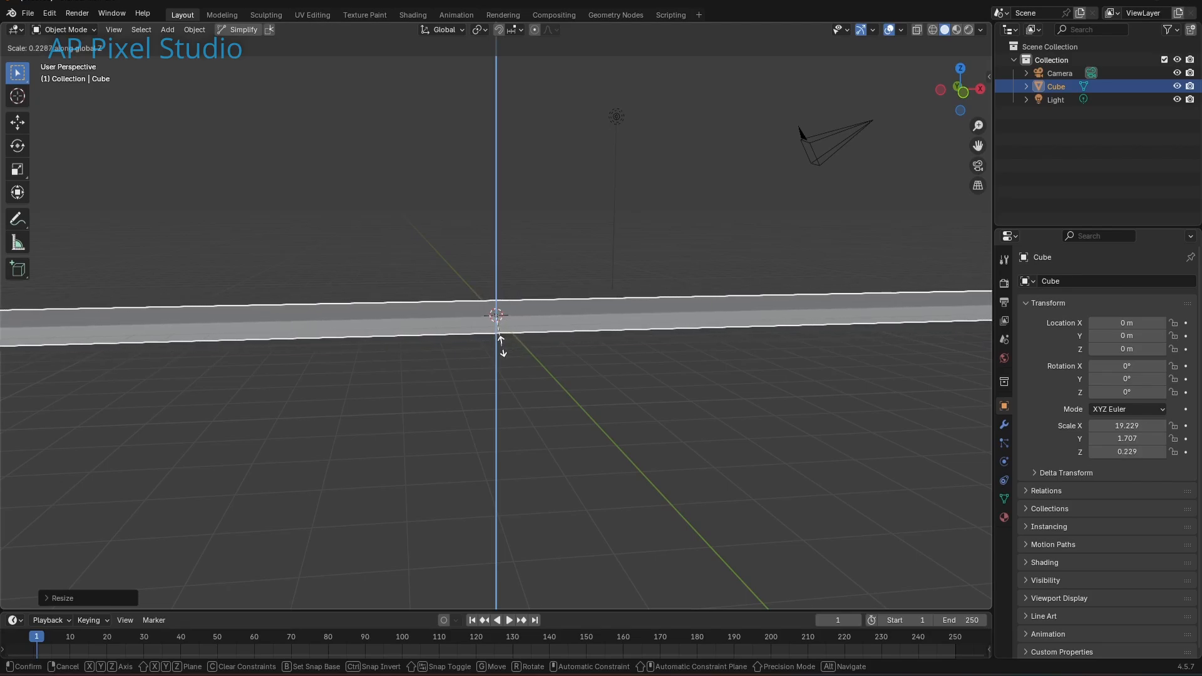
{"action": "left_click", "coordinate": [502, 346]}
{"action": "scroll", "coordinate": [677, 406], "scroll_direction": "down", "scroll_amount": 3}
{"action": "key", "text": "s"}
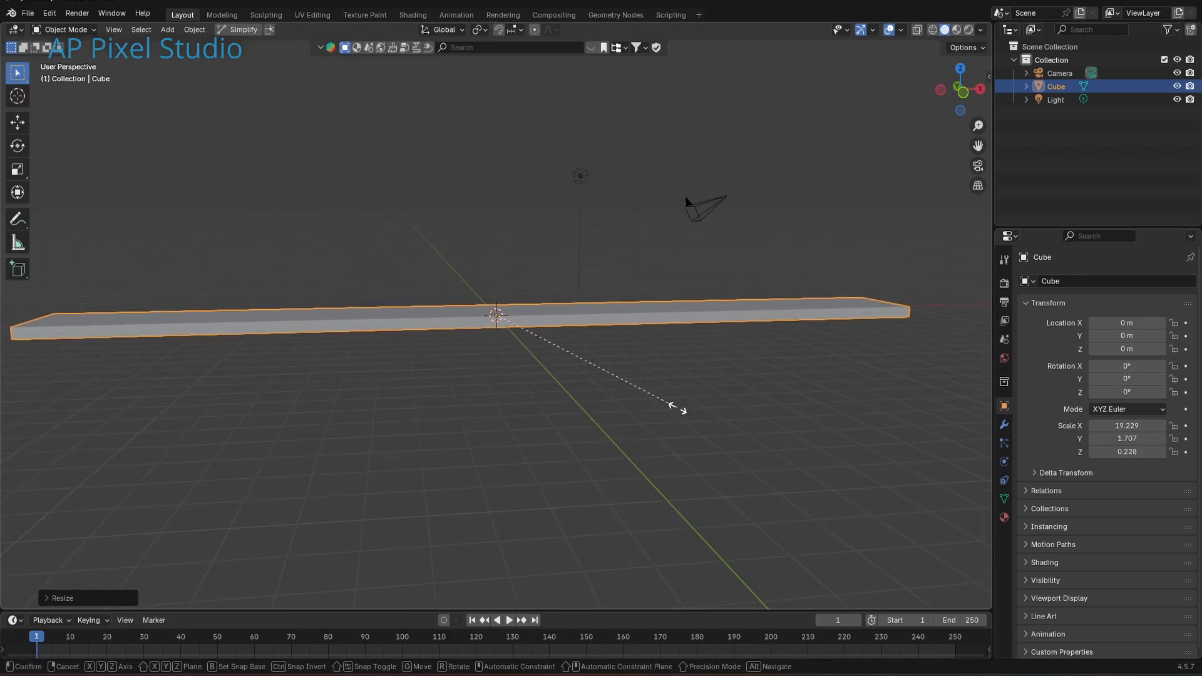
{"action": "key", "text": "x"}
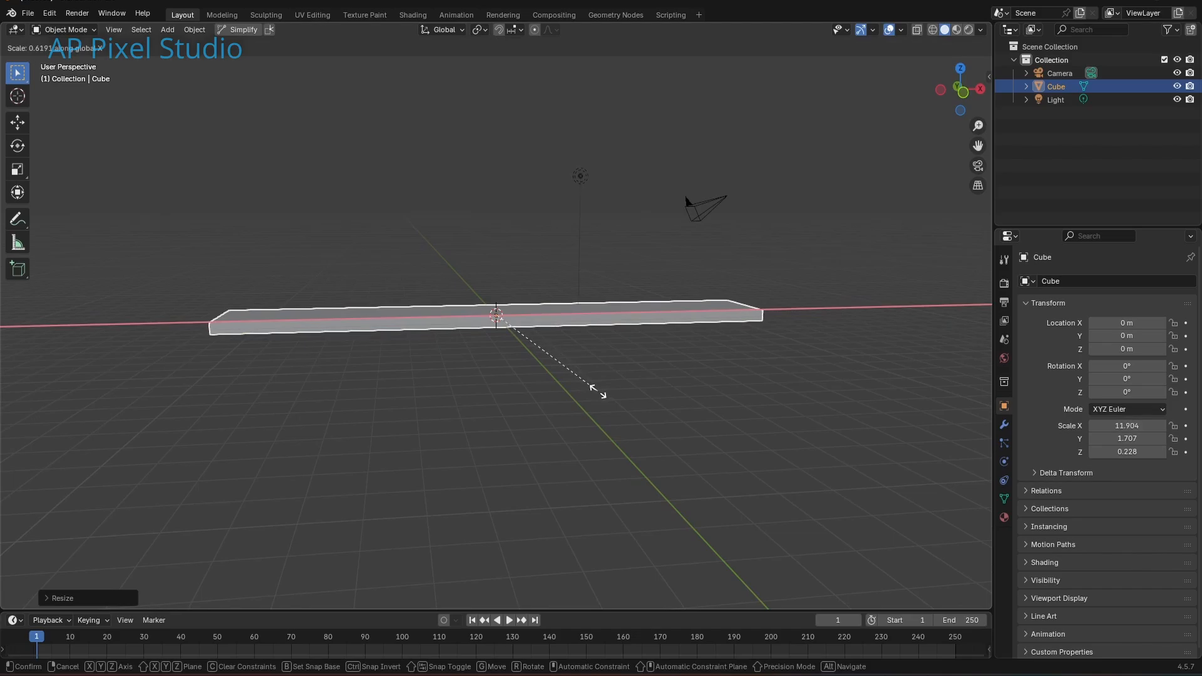
{"action": "left_click", "coordinate": [598, 392]}
Search the online asset library for "android cellphone" and place the Android Cellphone model on the middle of the slab
{"action": "scroll", "coordinate": [663, 407], "scroll_direction": "up", "scroll_amount": 5}
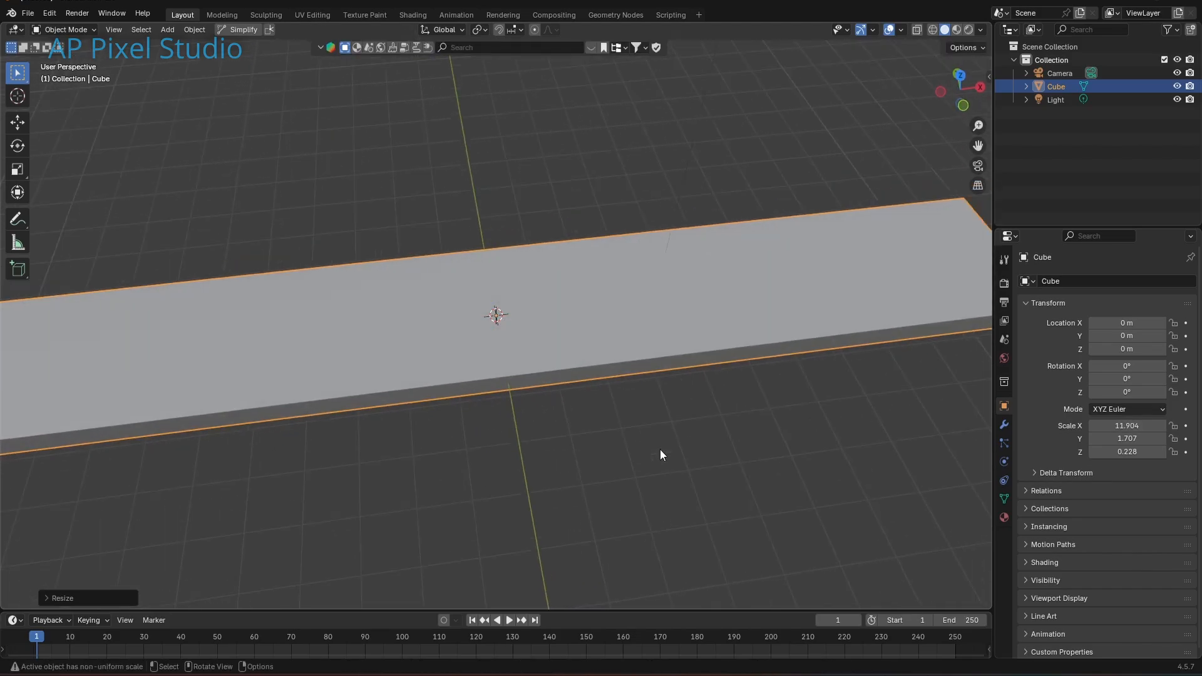
{"action": "scroll", "coordinate": [660, 449], "scroll_direction": "down", "scroll_amount": 1}
{"action": "middle_click_drag", "start_coordinate": [660, 448], "coordinate": [661, 409]}
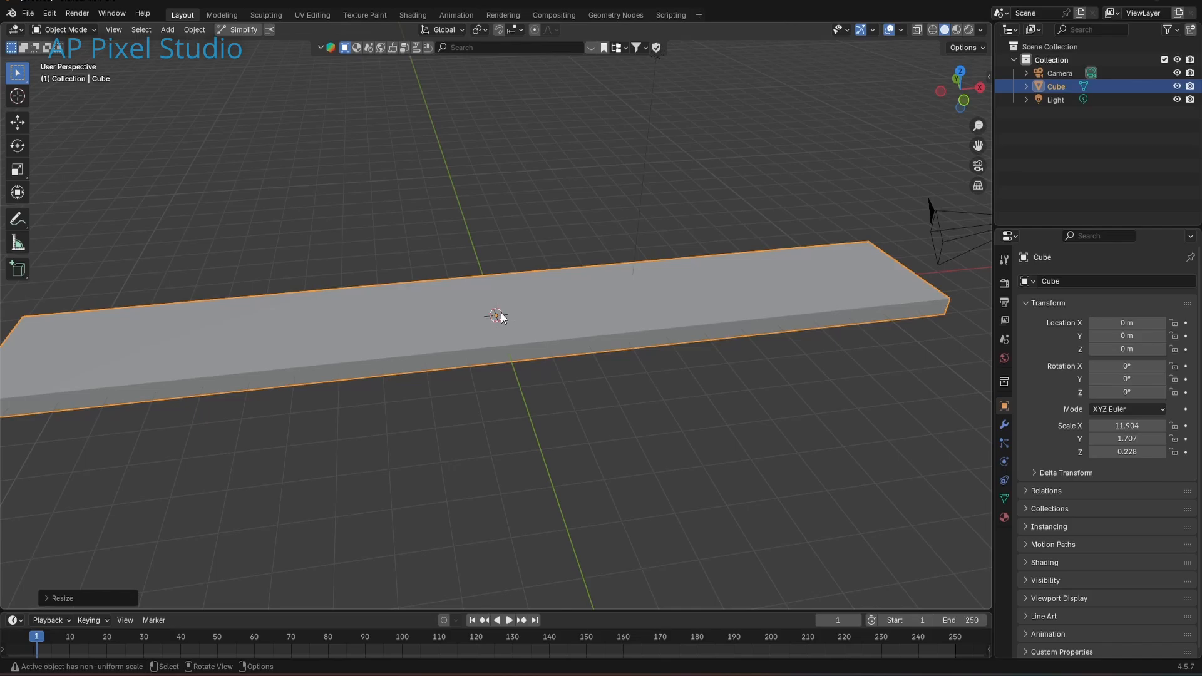
{"action": "middle_click_drag", "start_coordinate": [499, 314], "coordinate": [516, 313]}
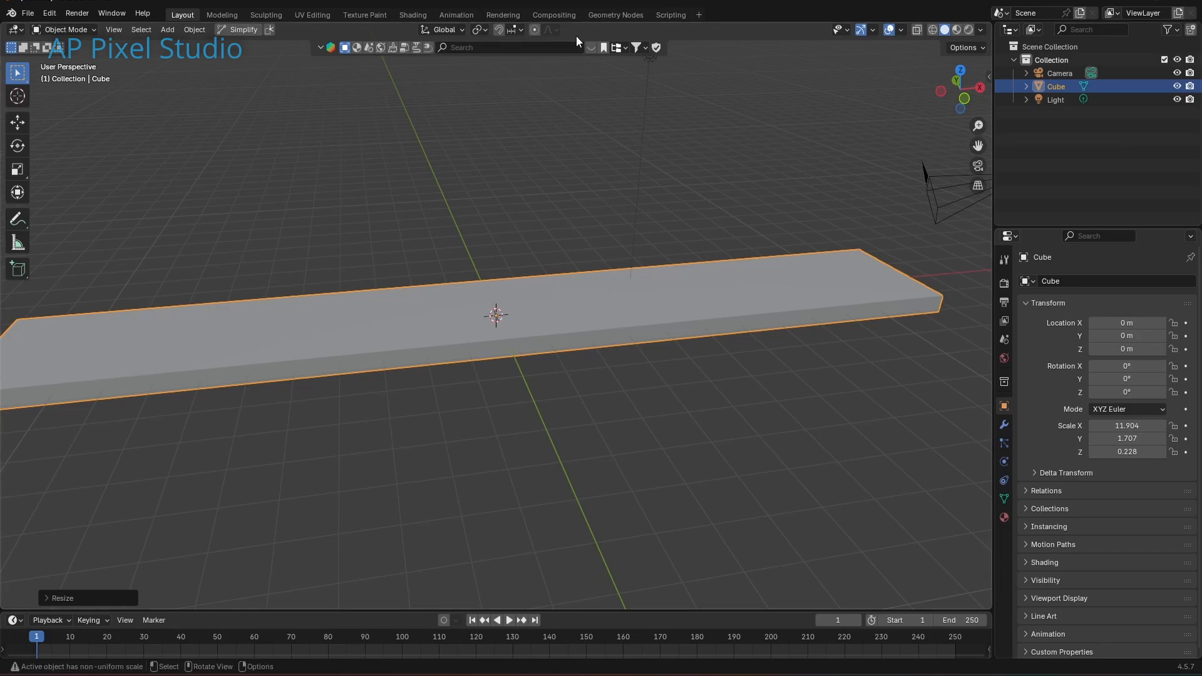
{"action": "left_click", "coordinate": [520, 47]}
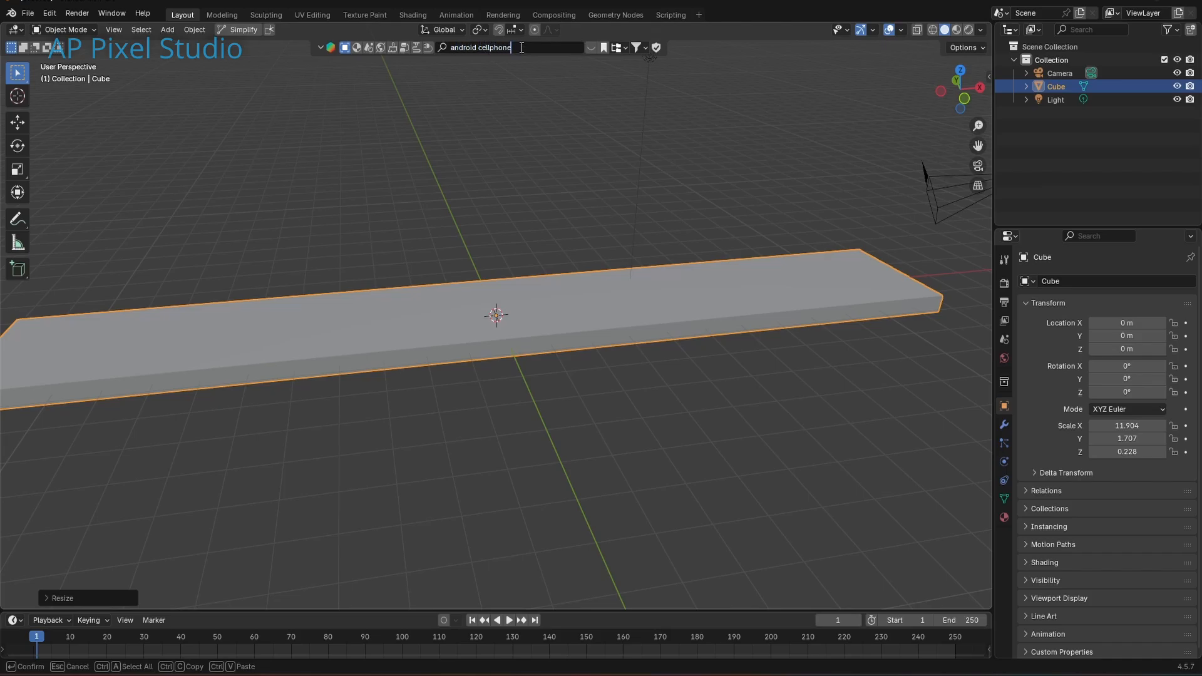
{"action": "key", "text": "Return"}
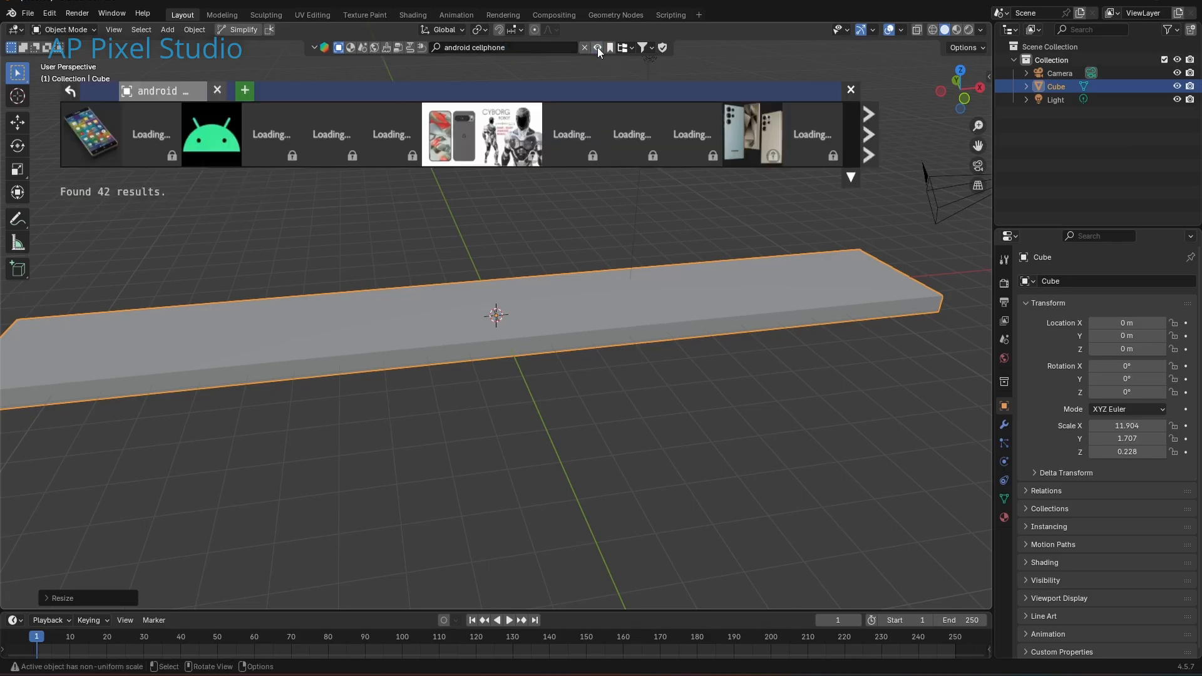
{"action": "mouse_move", "coordinate": [344, 132]}
{"action": "mouse_move", "coordinate": [92, 153]}
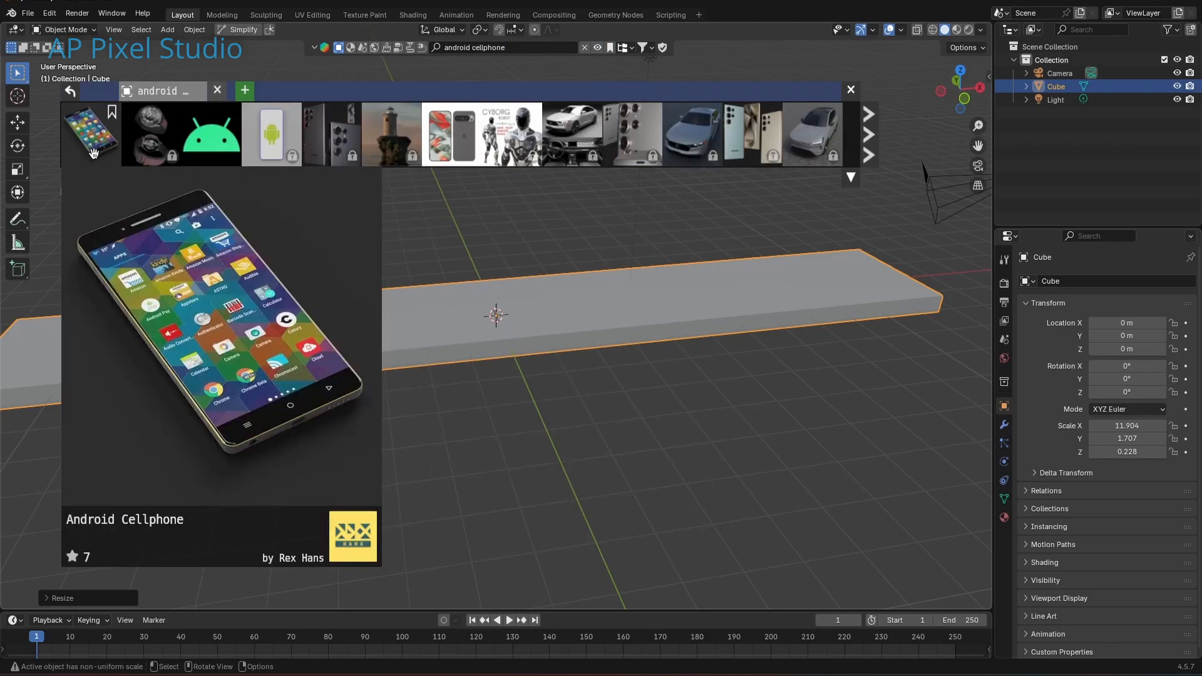
{"action": "left_click_drag", "start_coordinate": [91, 153], "coordinate": [519, 288]}
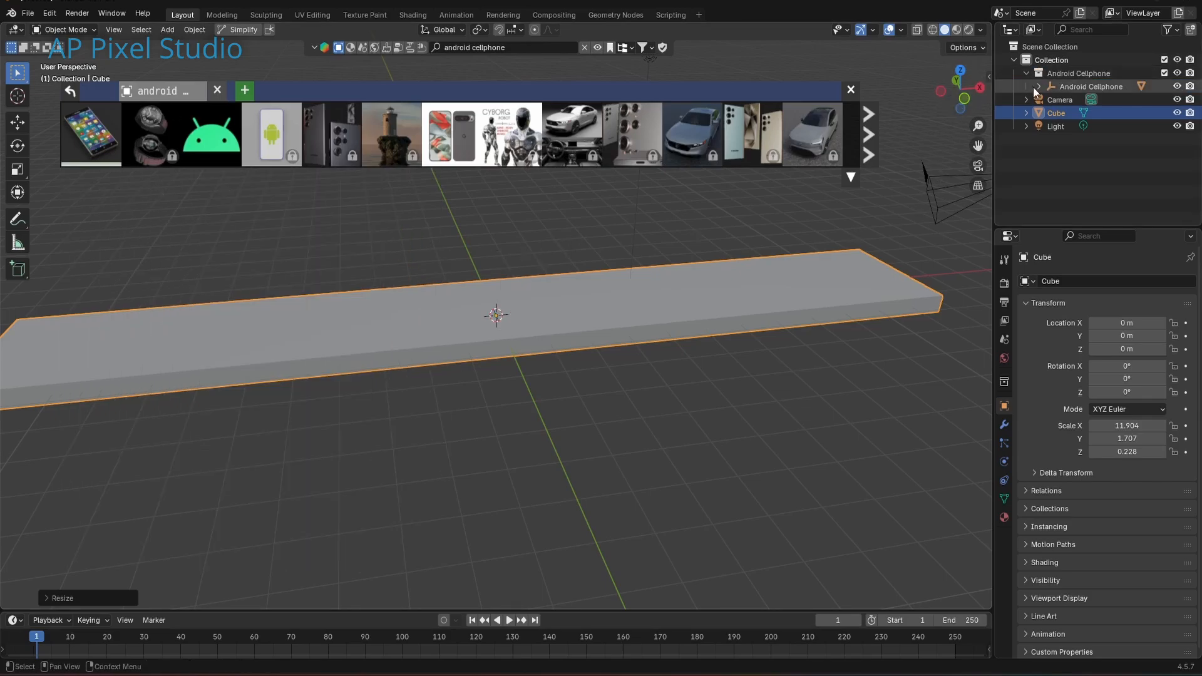
Scale the Android Cellphone up uniformly to about 15.9 and raise it to about 0.187 m on Z
{"action": "left_click", "coordinate": [1075, 87]}
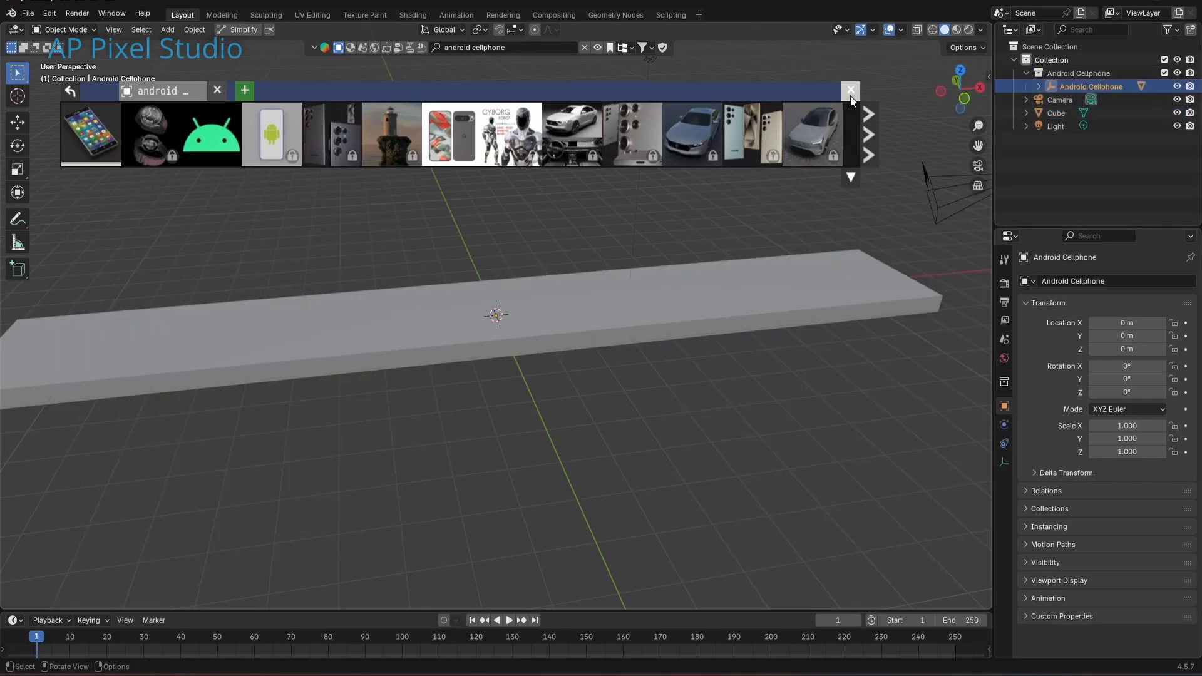
{"action": "left_click", "coordinate": [850, 94]}
{"action": "scroll", "coordinate": [744, 247], "scroll_direction": "up", "scroll_amount": 3}
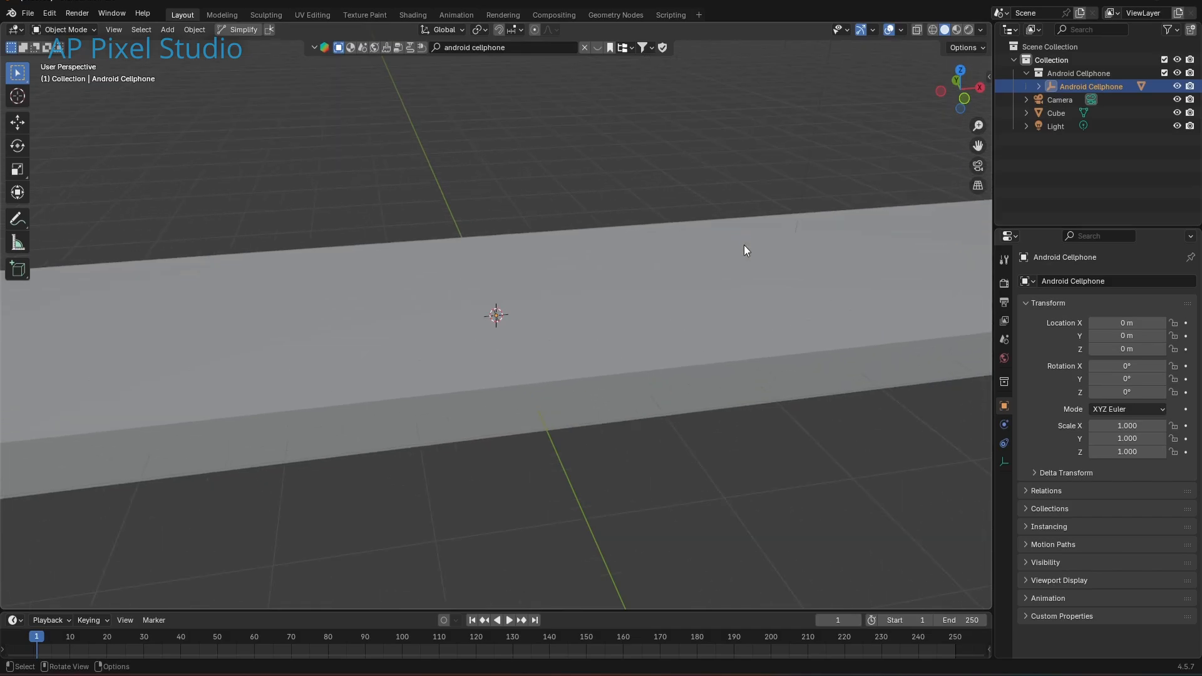
{"action": "key", "text": "s"}
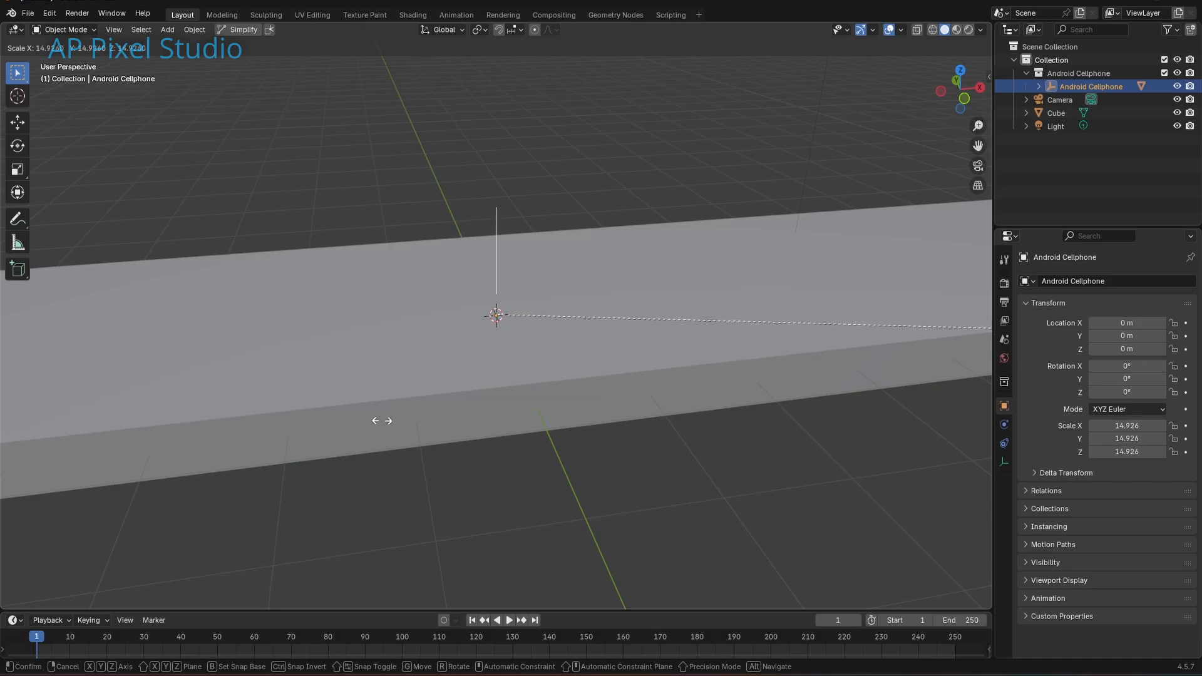
{"action": "left_click", "coordinate": [583, 366]}
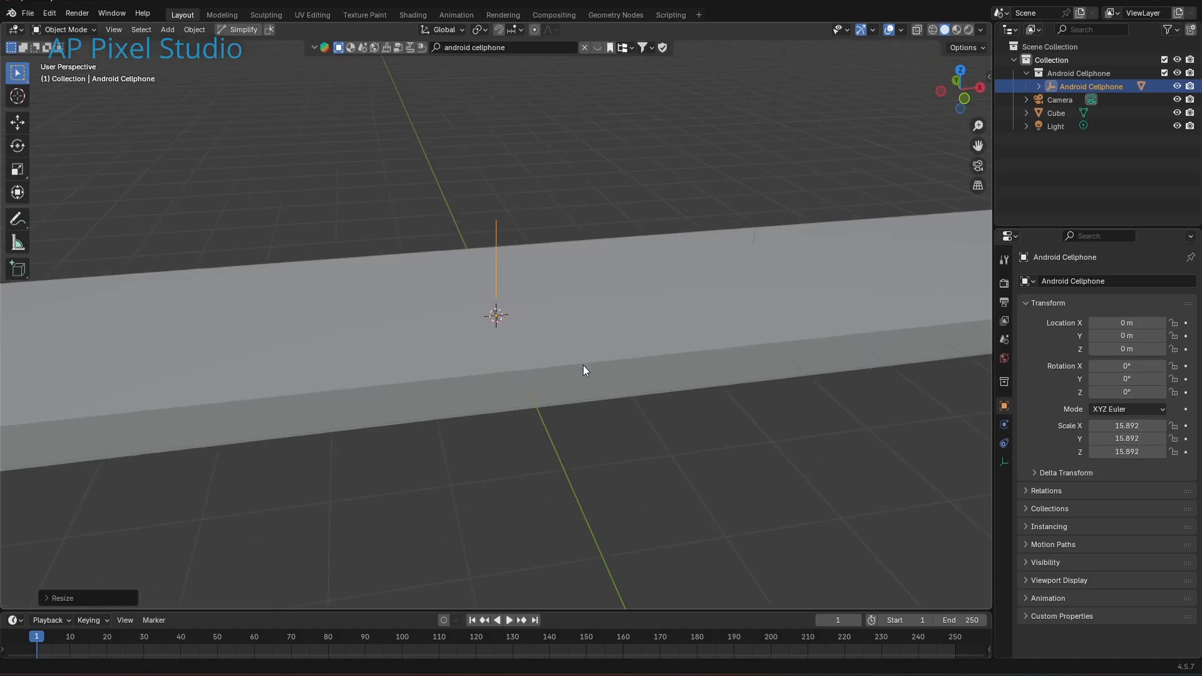
{"action": "key", "text": "g"}
{"action": "key", "text": "z"}
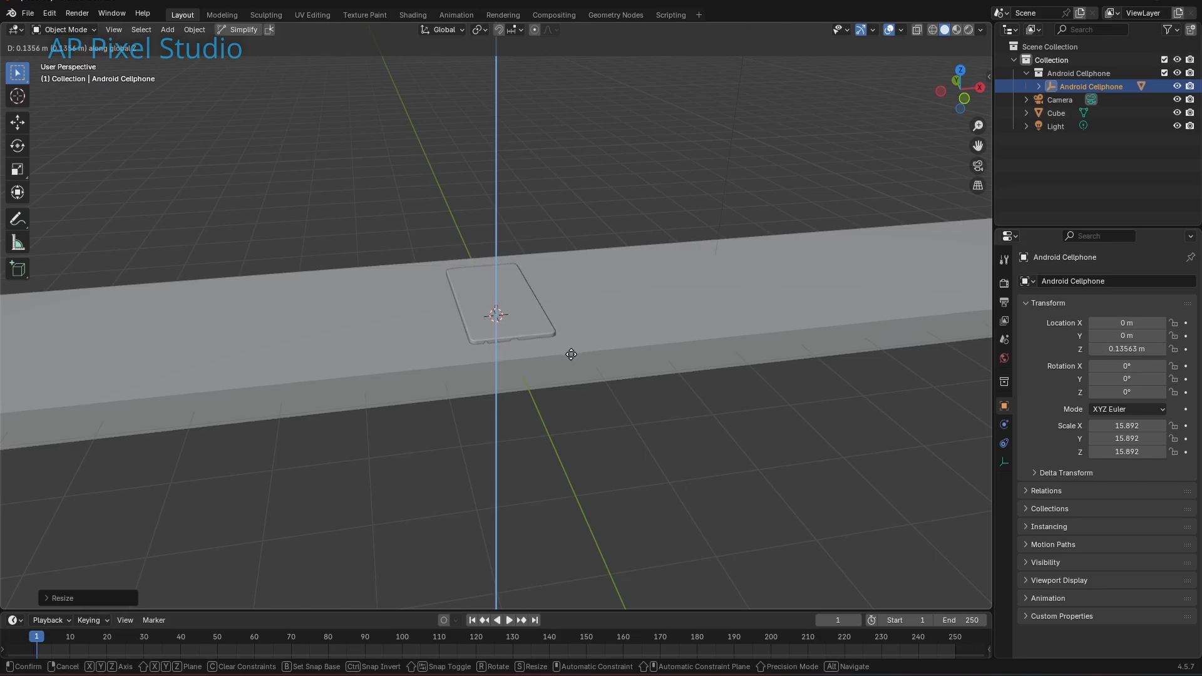
{"action": "left_click", "coordinate": [570, 351]}
Scale the phone down uniformly to about 5.9 and raise it to about 0.22 m so it rests on the slab's surface
{"action": "key", "text": "s"}
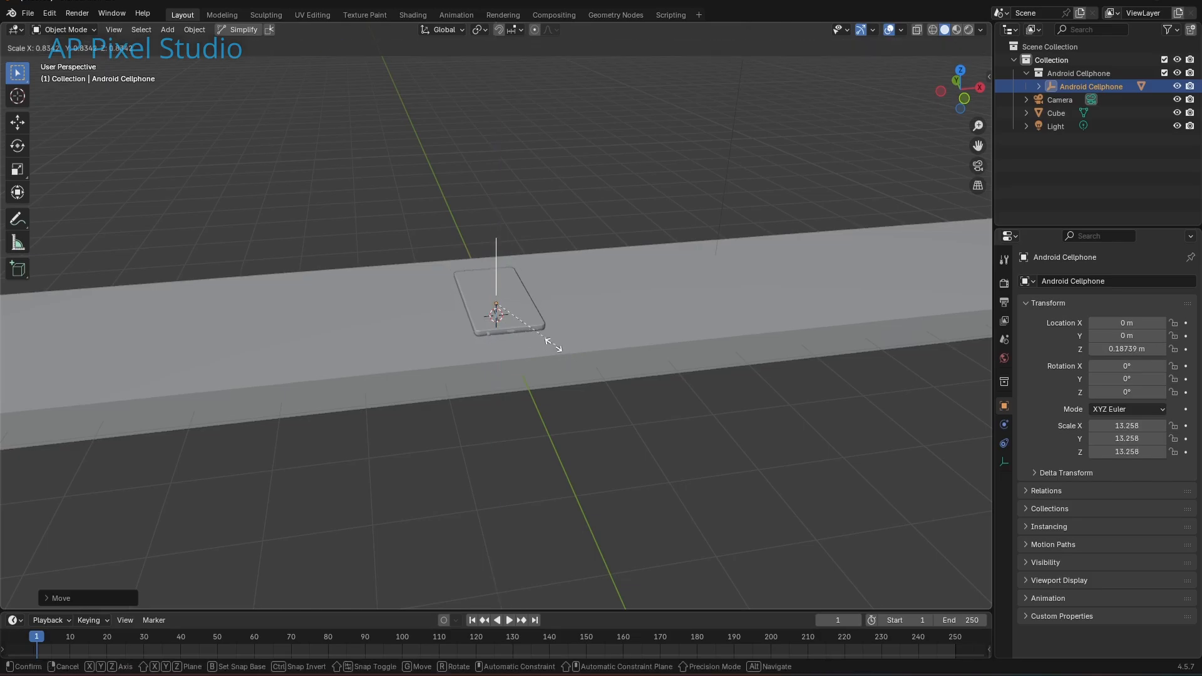
{"action": "left_click", "coordinate": [508, 334]}
{"action": "scroll", "coordinate": [520, 336], "scroll_direction": "up", "scroll_amount": 5}
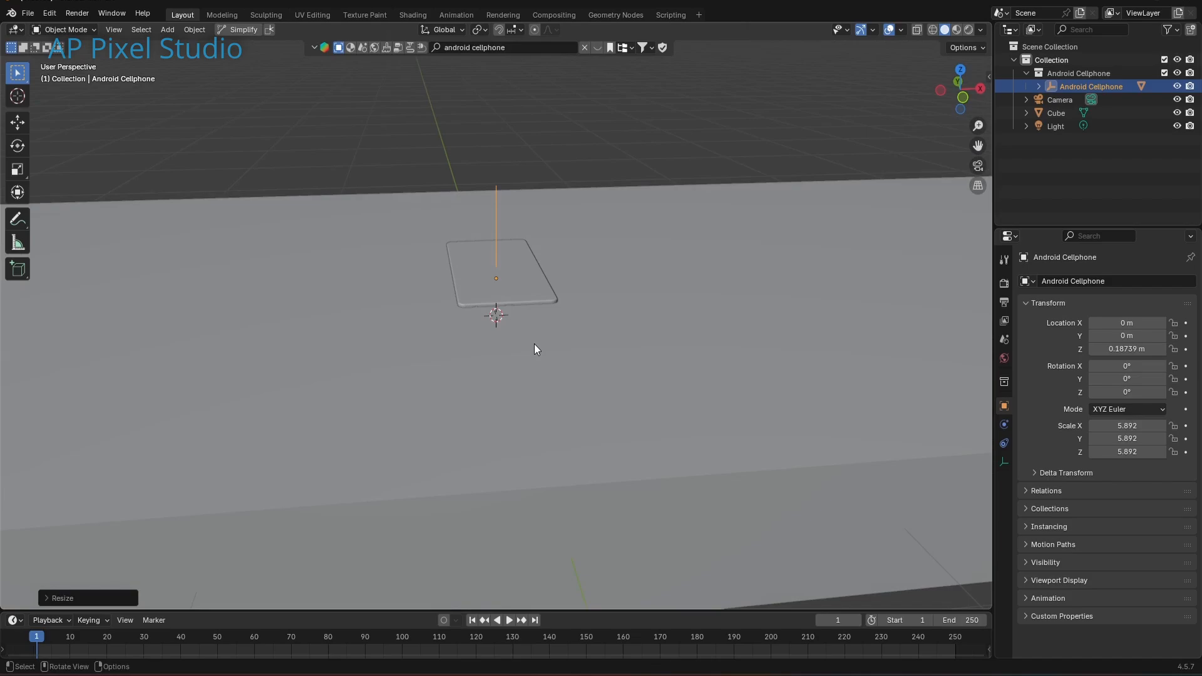
{"action": "key", "text": "g"}
{"action": "key", "text": "z"}
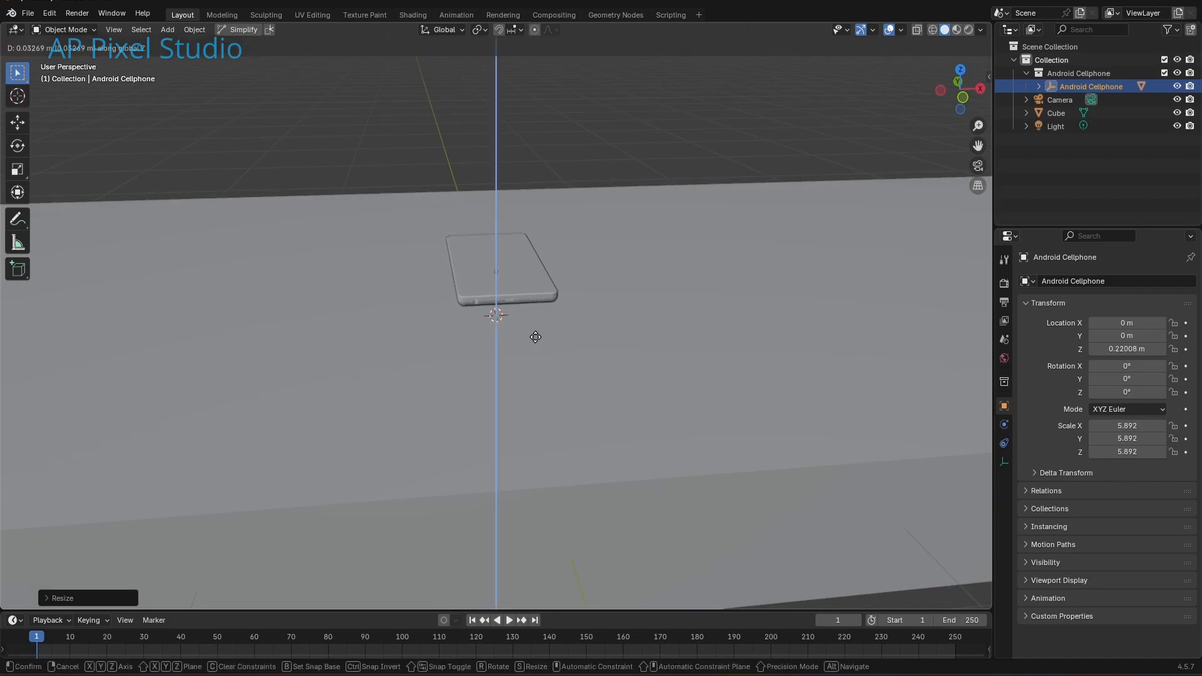
{"action": "left_click", "coordinate": [535, 339]}
{"action": "left_click", "coordinate": [962, 98]}
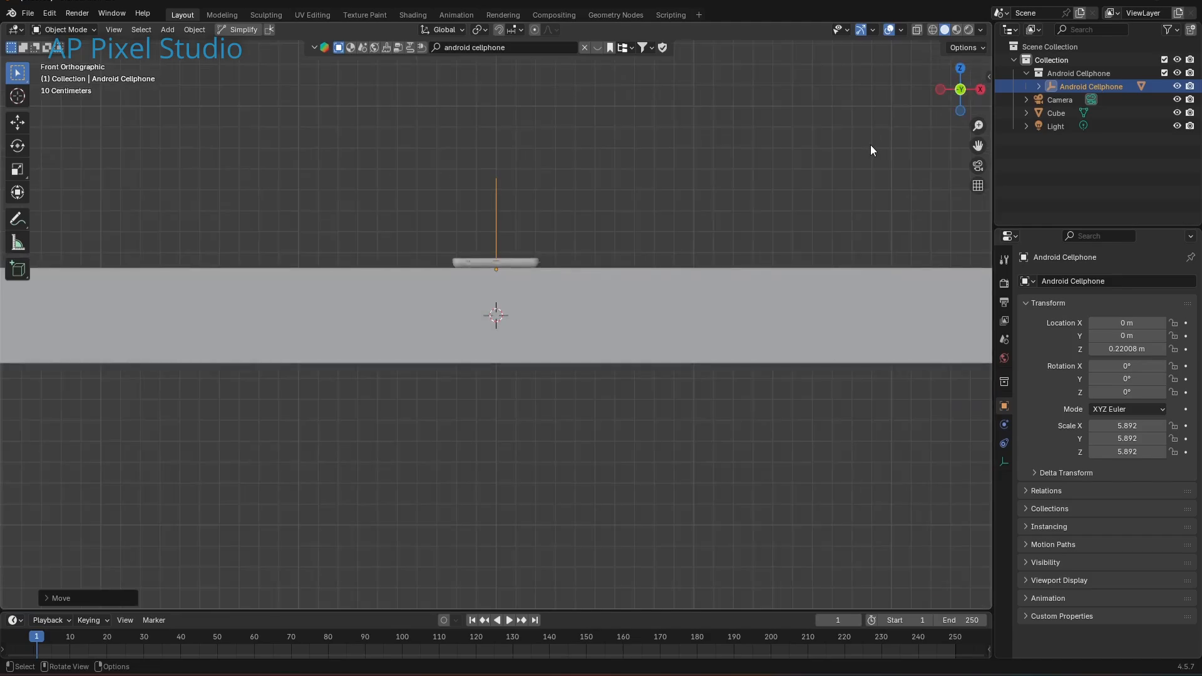
Rotate the phone about 25.5° around the Z axis
{"action": "middle_click_drag", "start_coordinate": [678, 279], "coordinate": [620, 358]}
{"action": "key", "text": "r"}
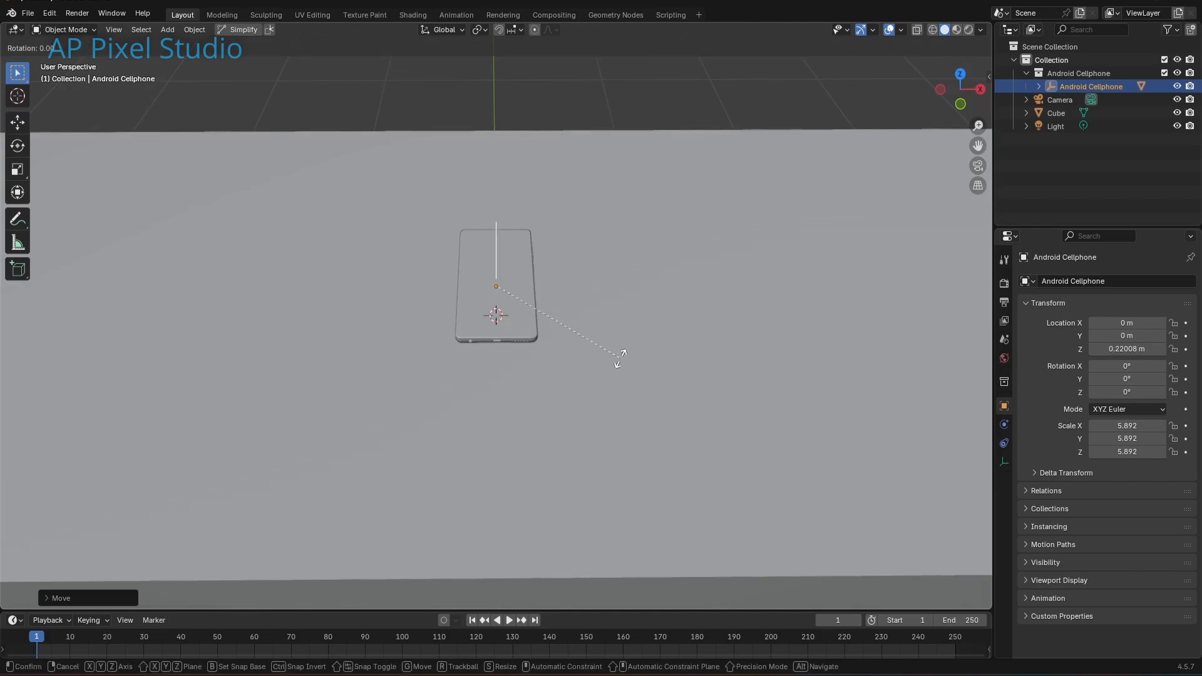
{"action": "key", "text": "z"}
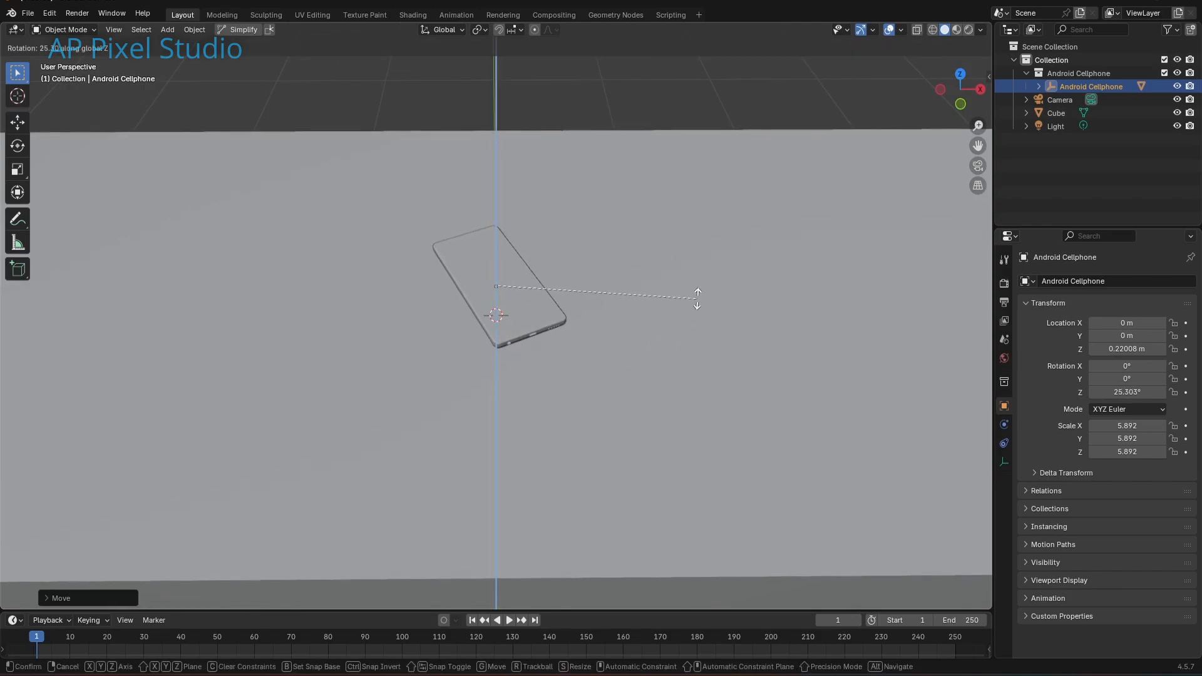
{"action": "left_click", "coordinate": [697, 298]}
{"action": "scroll", "coordinate": [622, 324], "scroll_direction": "up", "scroll_amount": 2}
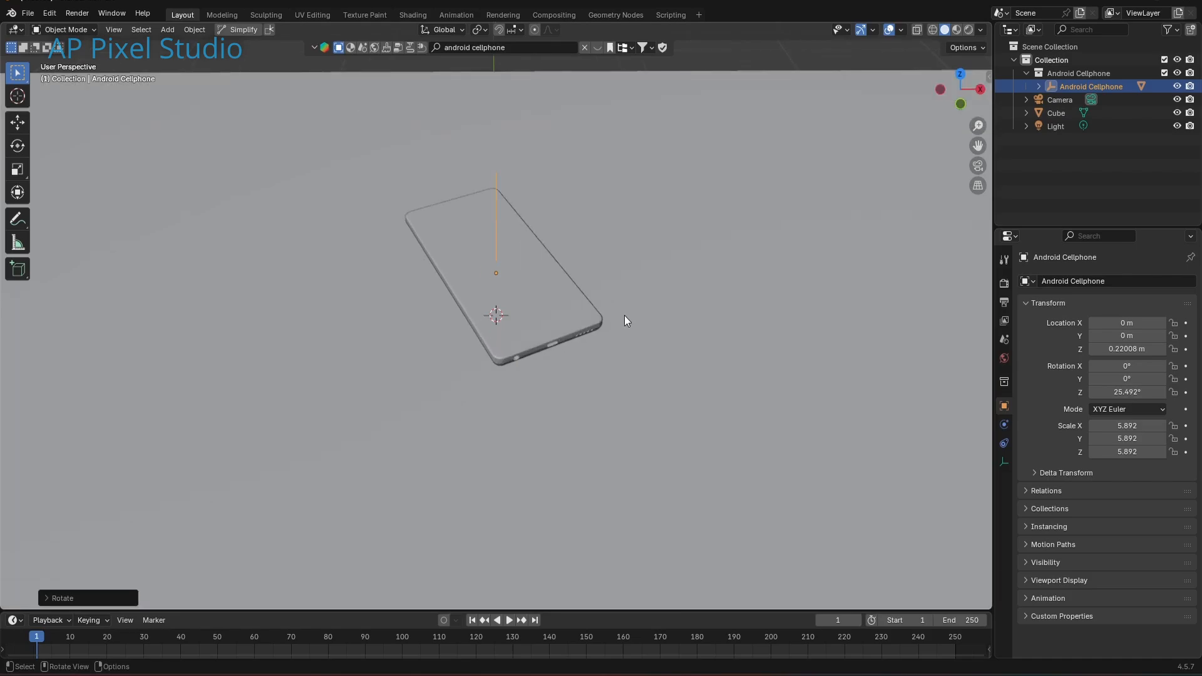
{"action": "scroll", "coordinate": [655, 309], "scroll_direction": "down", "scroll_amount": 1}
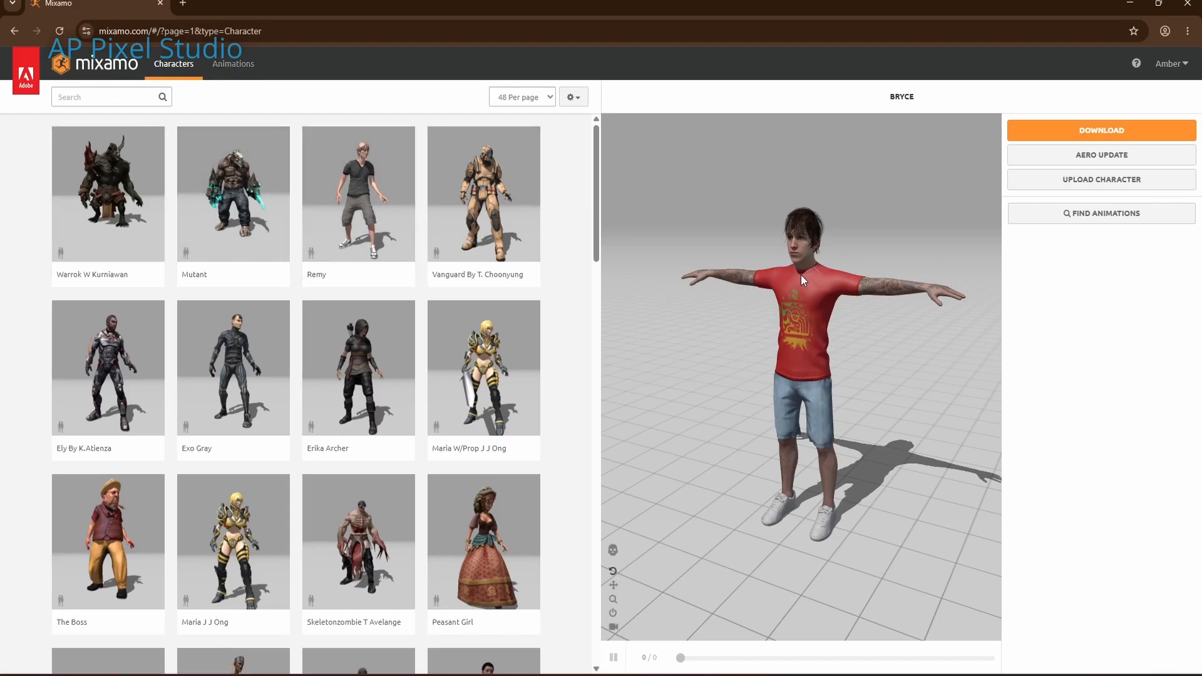
Browse the Mixamo character library for a suitable character
{"action": "scroll", "coordinate": [327, 350], "scroll_direction": "down", "scroll_amount": 6}
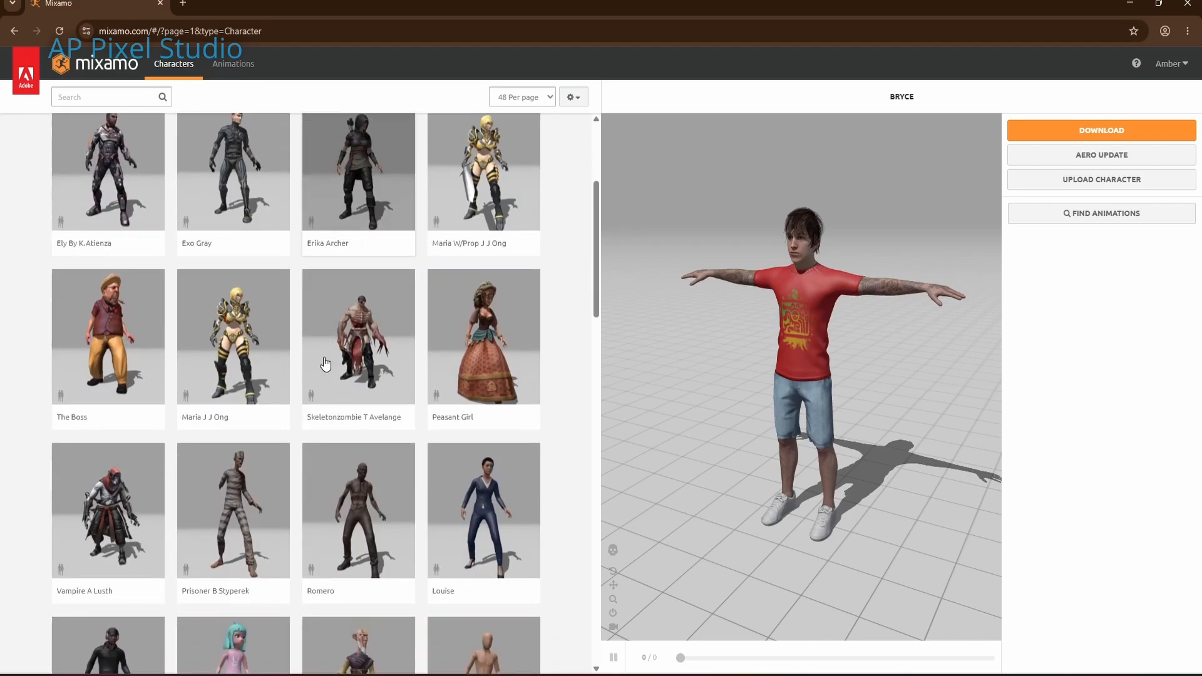
{"action": "scroll", "coordinate": [324, 363], "scroll_direction": "down", "scroll_amount": 13}
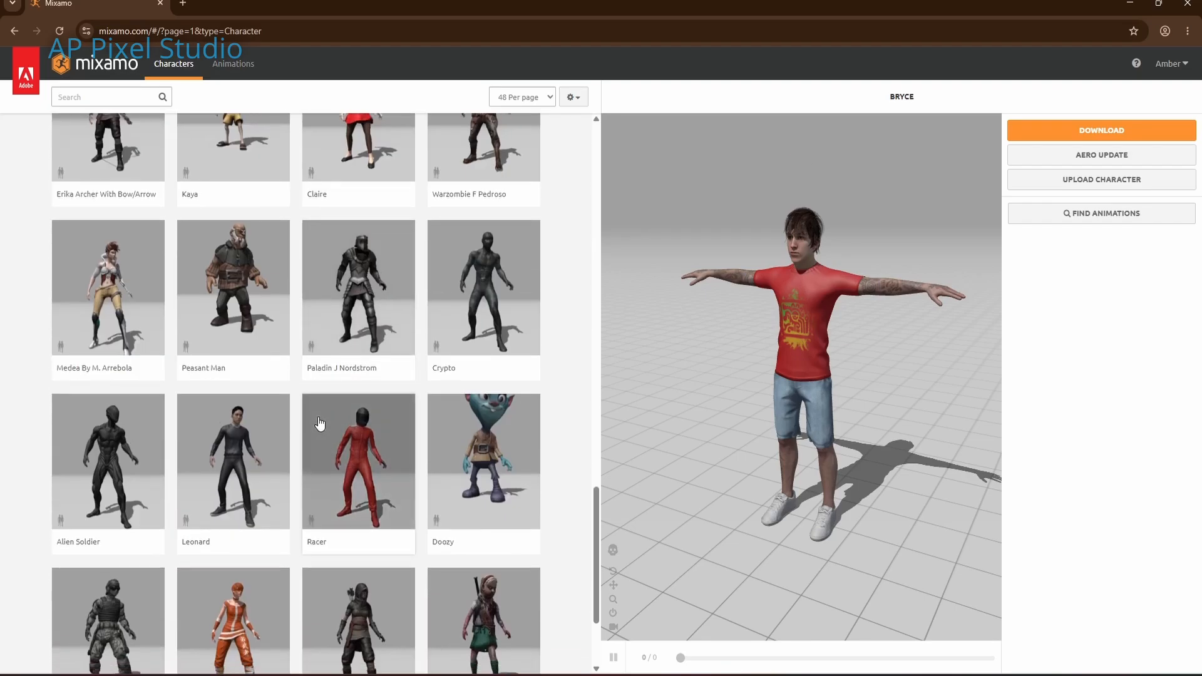
{"action": "scroll", "coordinate": [321, 423], "scroll_direction": "up", "scroll_amount": 13}
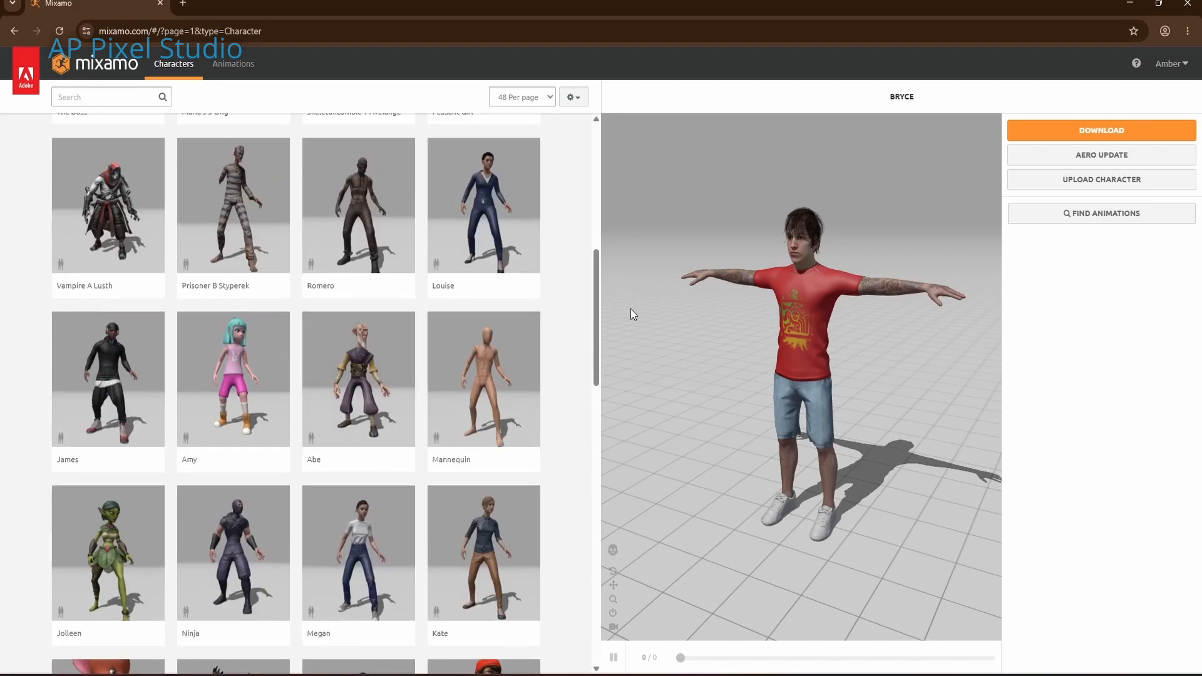
Filter the Mixamo animation library to the Dance genre and apply the Salsa Dancing animation to the Bryce character
{"action": "left_click", "coordinate": [233, 64]}
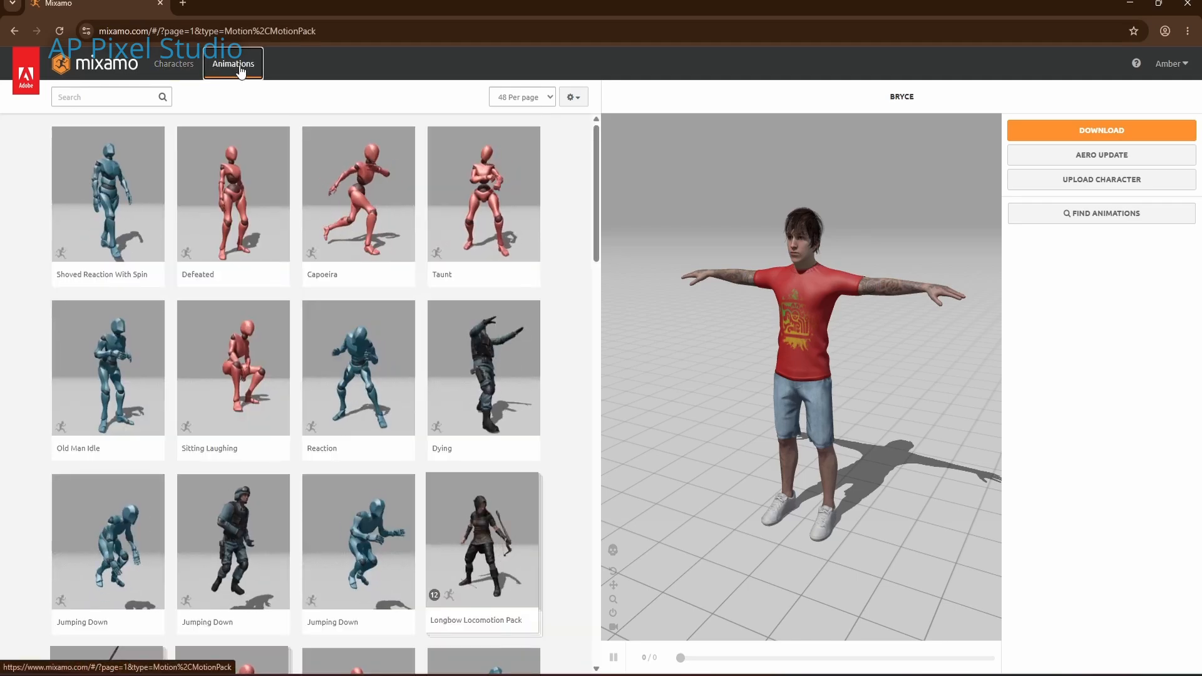
{"action": "scroll", "coordinate": [331, 357], "scroll_direction": "down", "scroll_amount": 5}
{"action": "scroll", "coordinate": [332, 357], "scroll_direction": "up", "scroll_amount": 5}
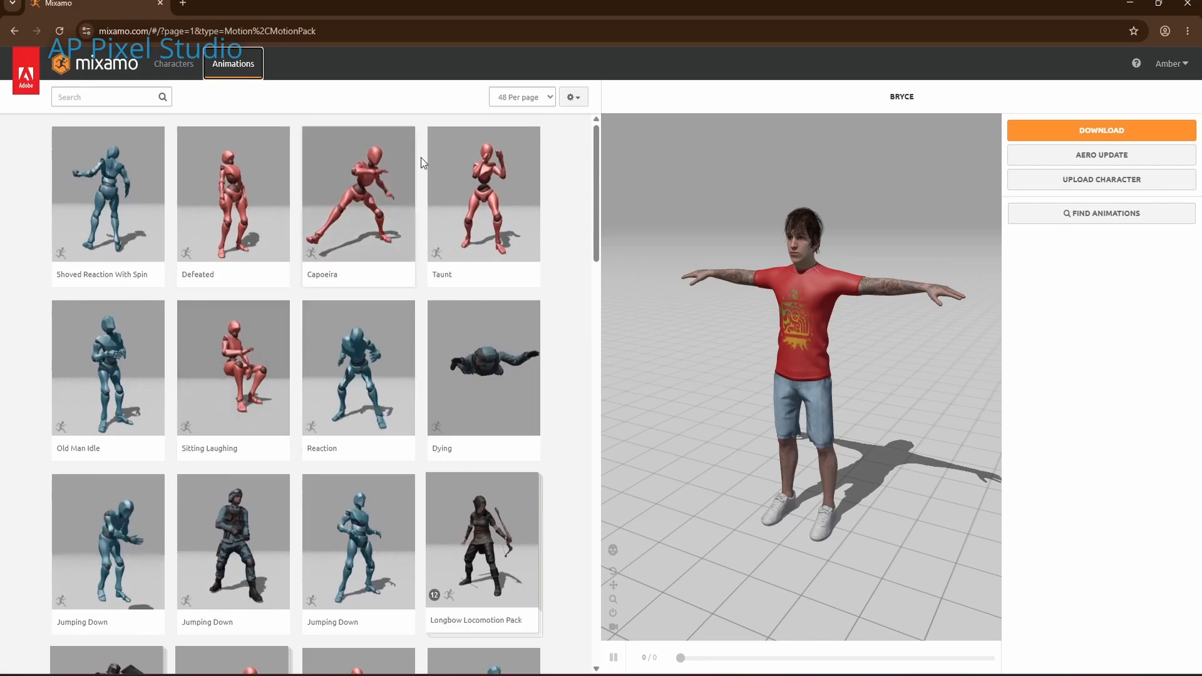
{"action": "left_click", "coordinate": [119, 97]}
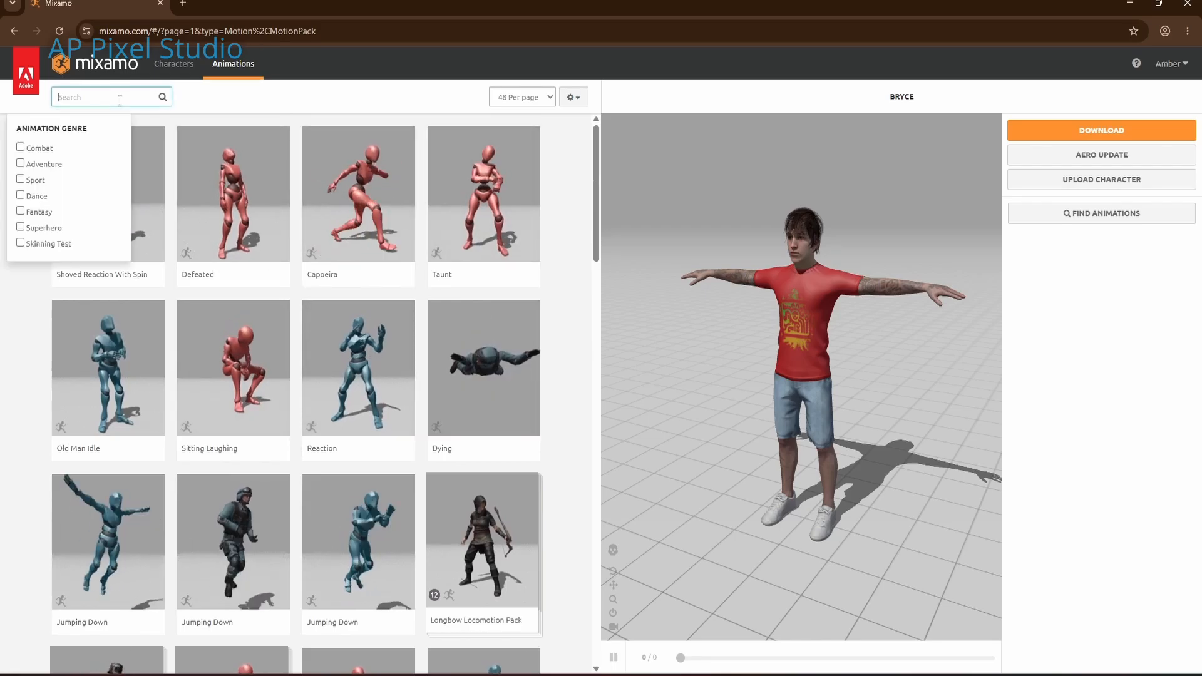
{"action": "left_click", "coordinate": [20, 195]}
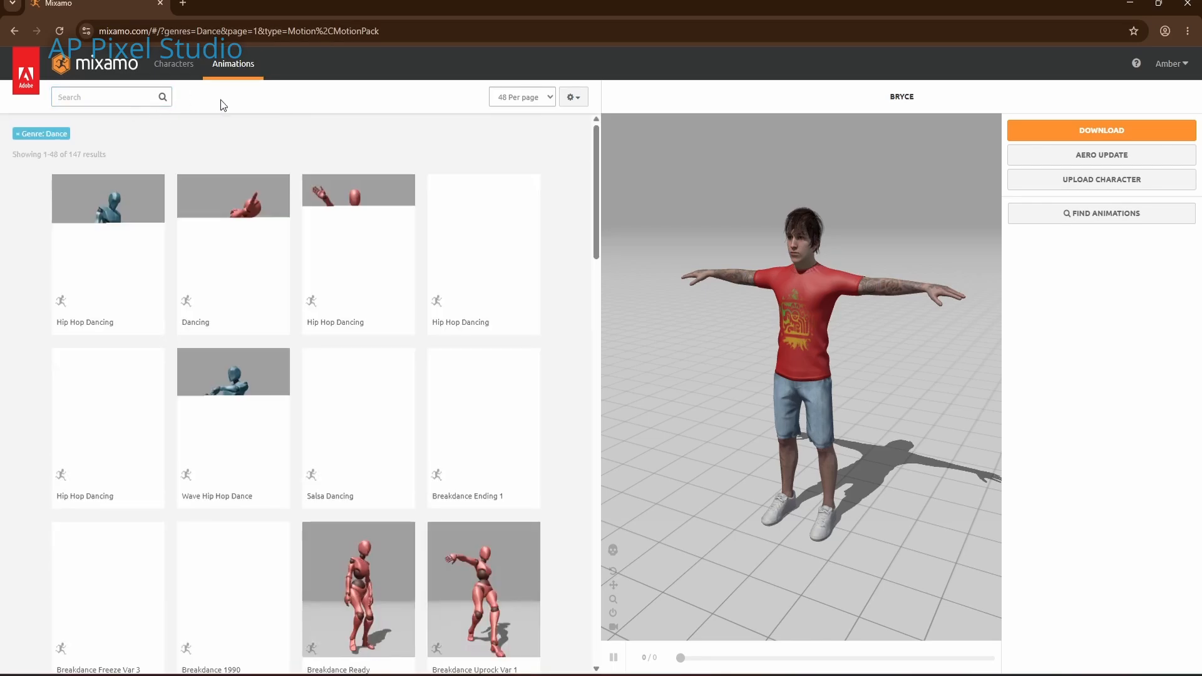
{"action": "scroll", "coordinate": [251, 313], "scroll_direction": "down", "scroll_amount": 5}
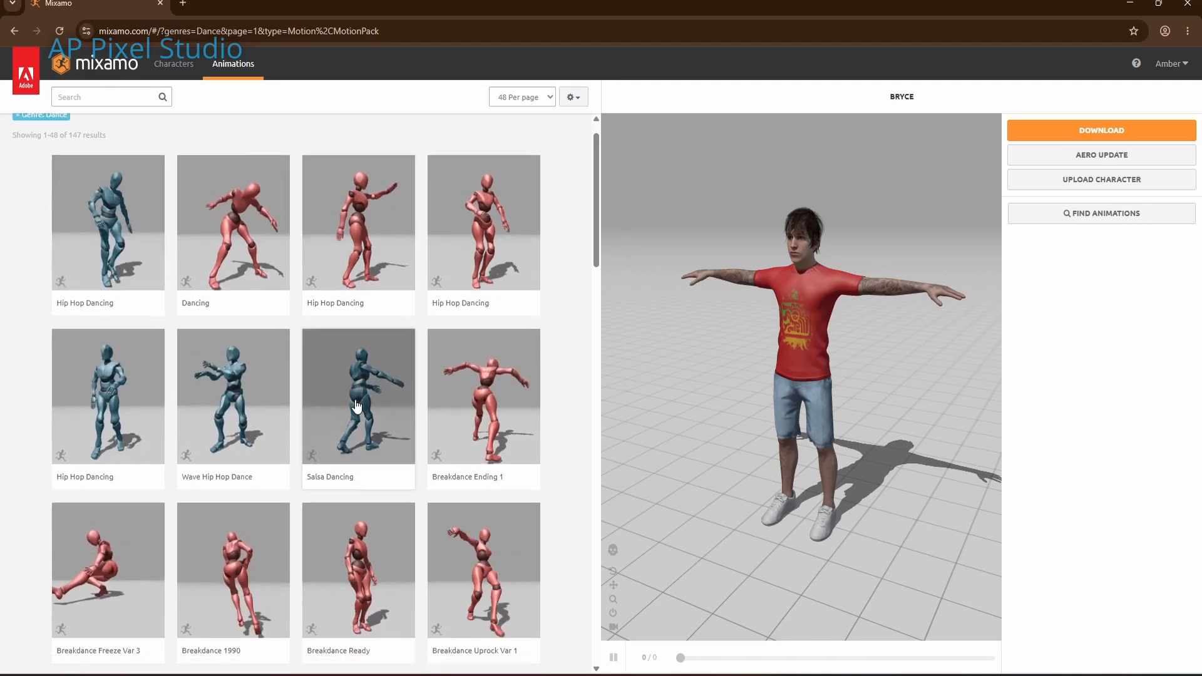
{"action": "scroll", "coordinate": [250, 263], "scroll_direction": "up", "scroll_amount": 5}
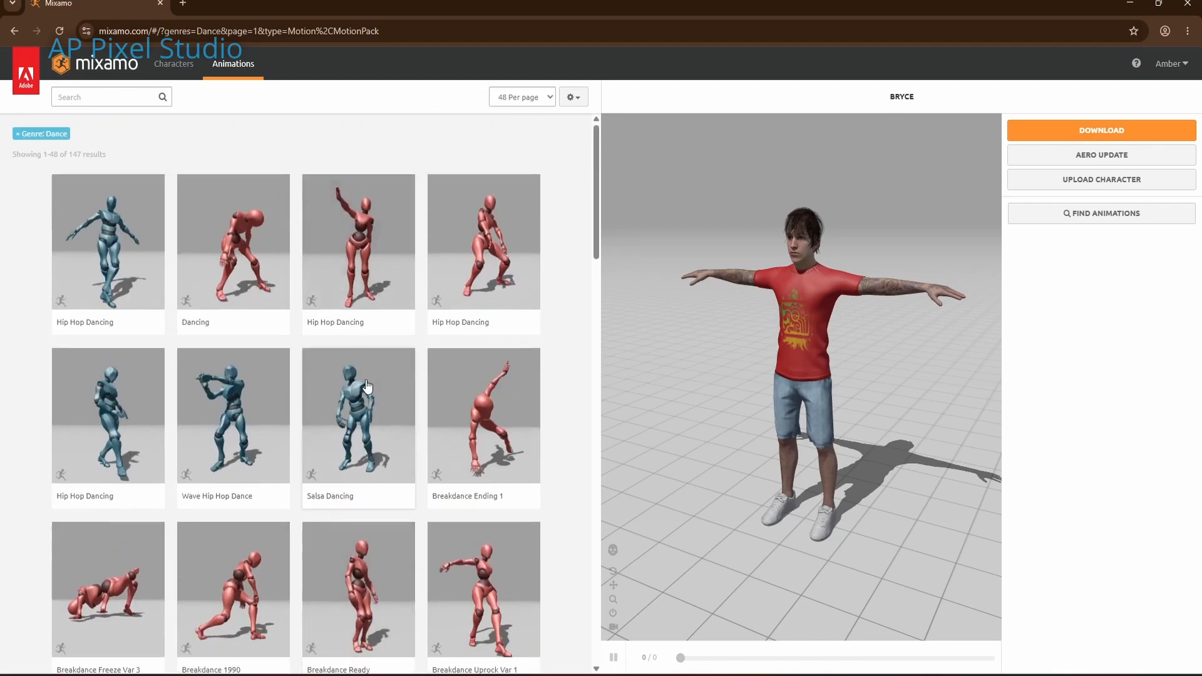
{"action": "left_click", "coordinate": [358, 425]}
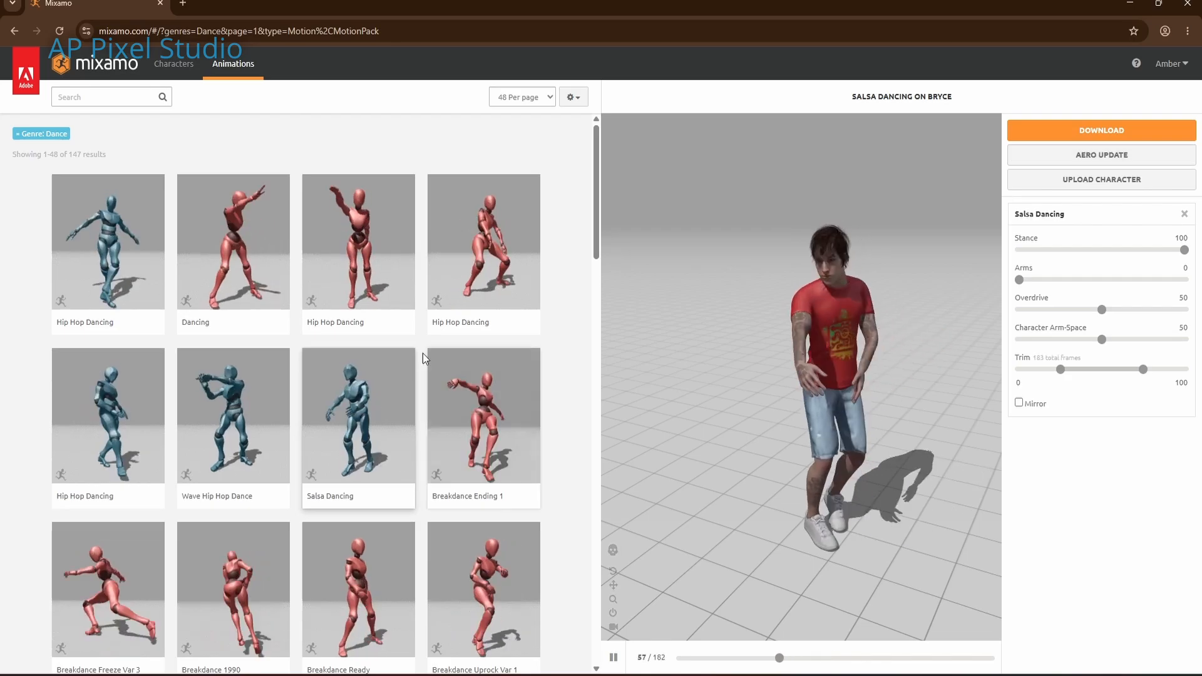
Open the Salsa Dancing download settings and review the skin options, keeping FBX Binary format and With Skin
{"action": "left_click", "coordinate": [1105, 131]}
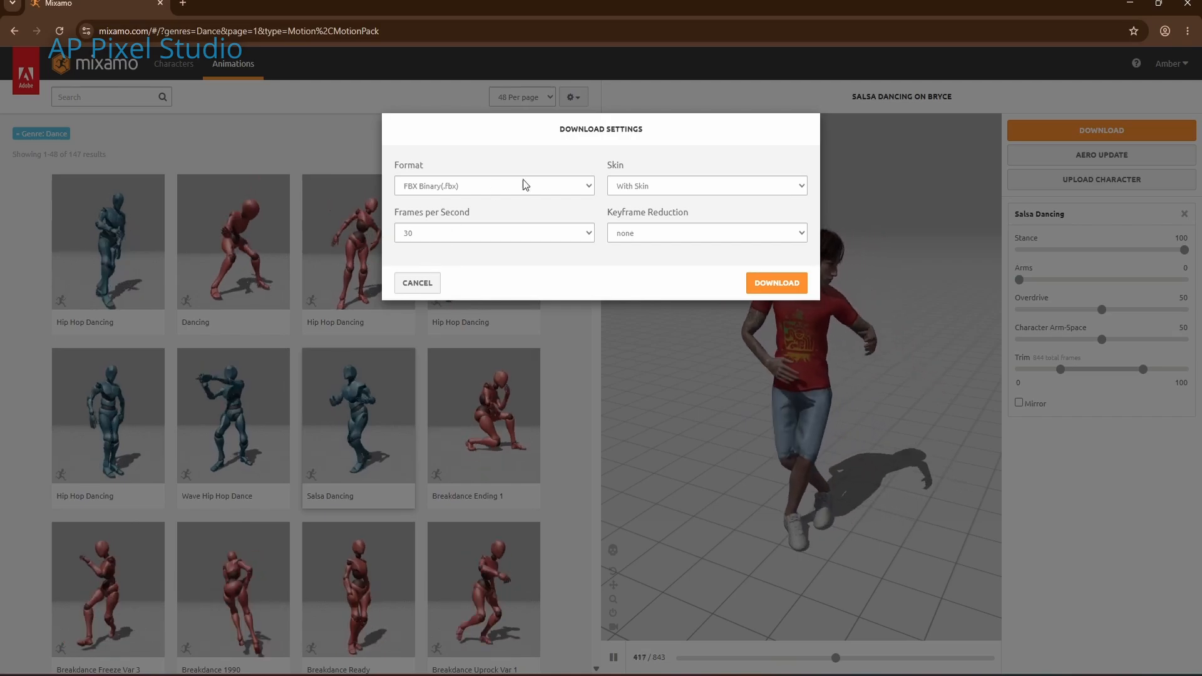
{"action": "left_click", "coordinate": [651, 190]}
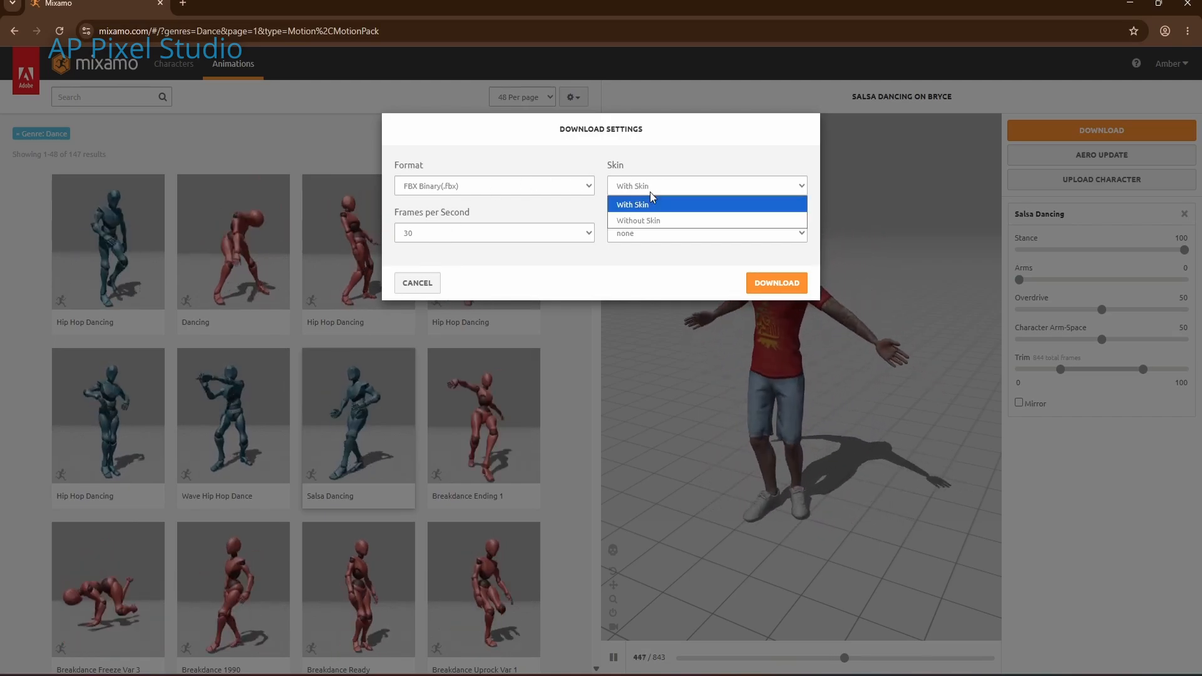
{"action": "left_click", "coordinate": [663, 284]}
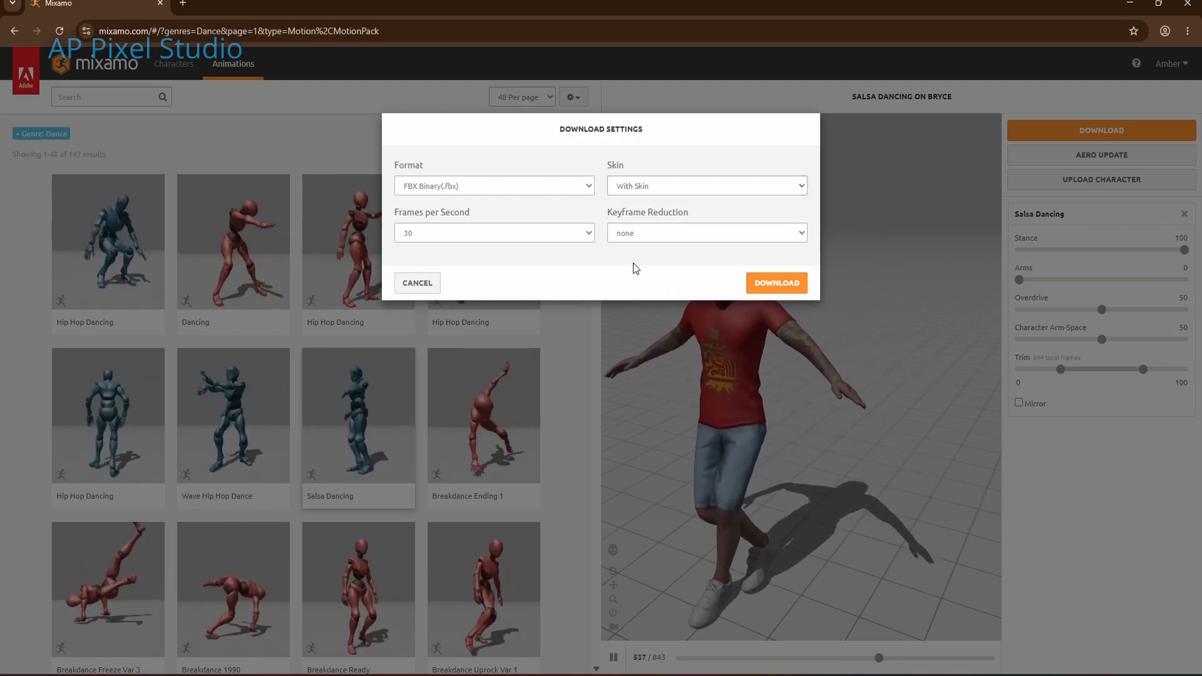
Switch to Blender and import Getting Up.fbx from the New folder inside Downloads
{"action": "key", "text": "alt+Tab"}
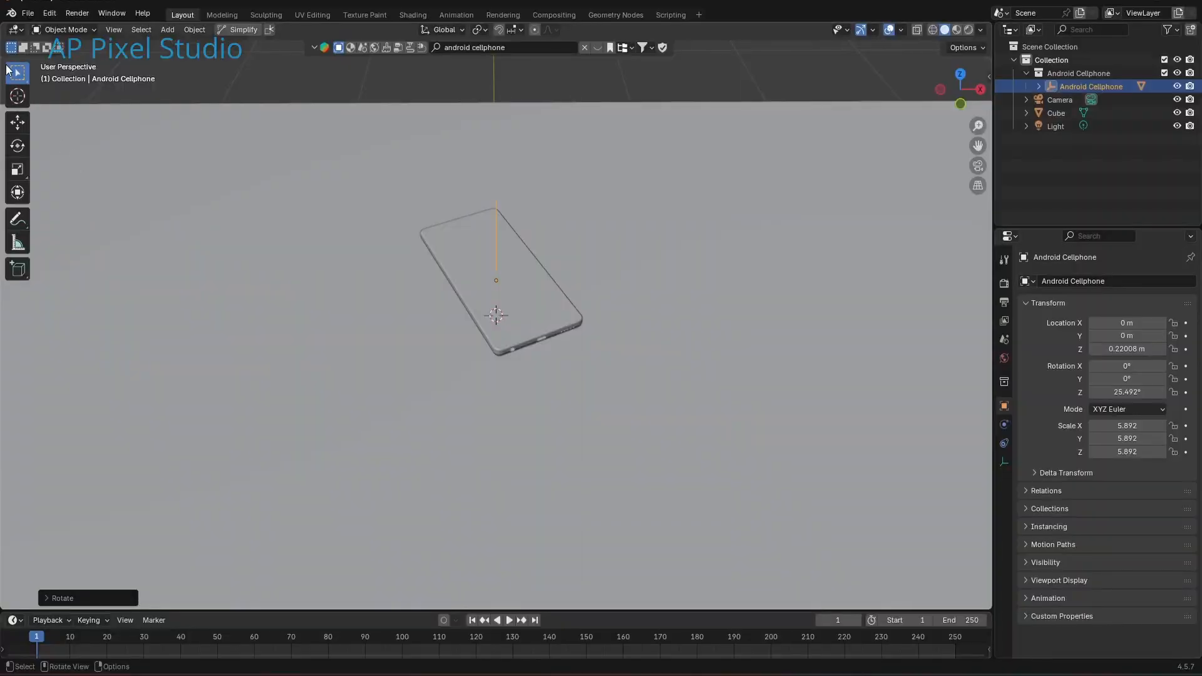
{"action": "left_click", "coordinate": [28, 14]}
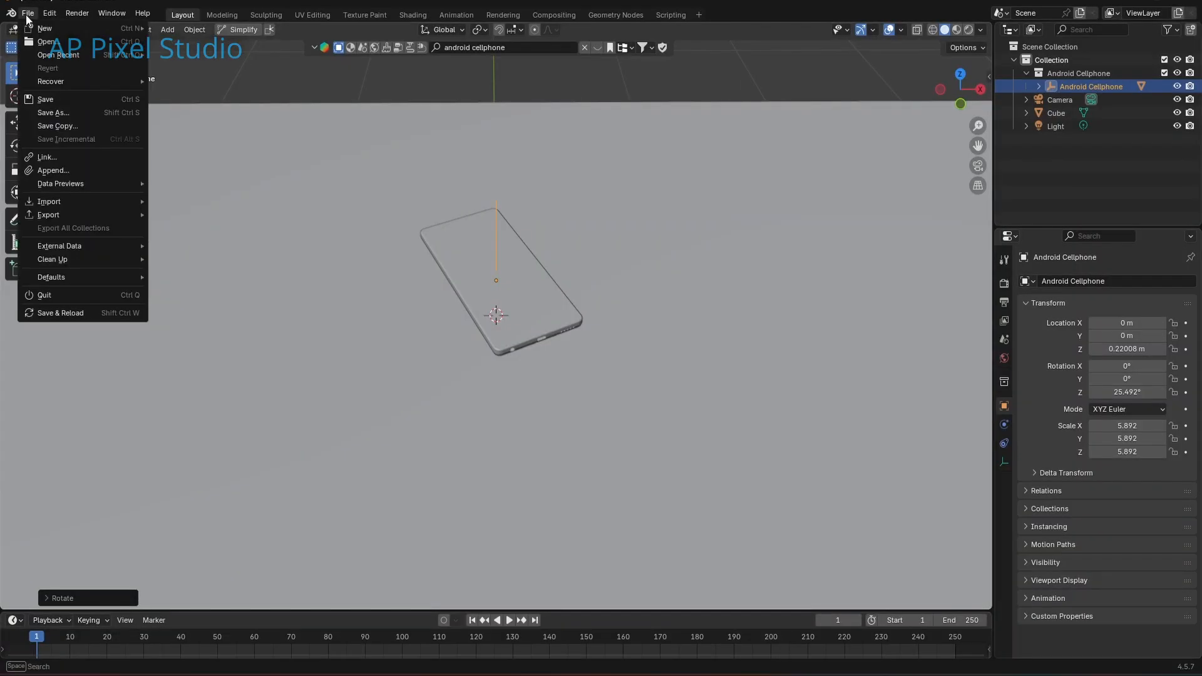
{"action": "mouse_move", "coordinate": [71, 205]}
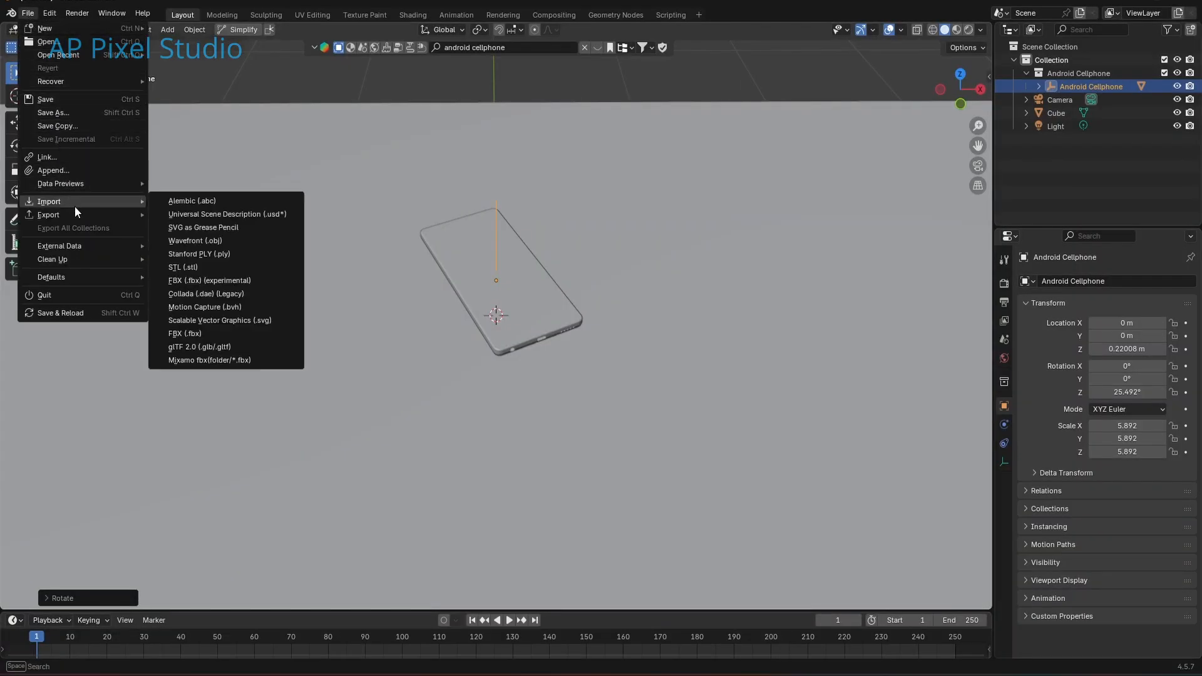
{"action": "left_click", "coordinate": [223, 333]}
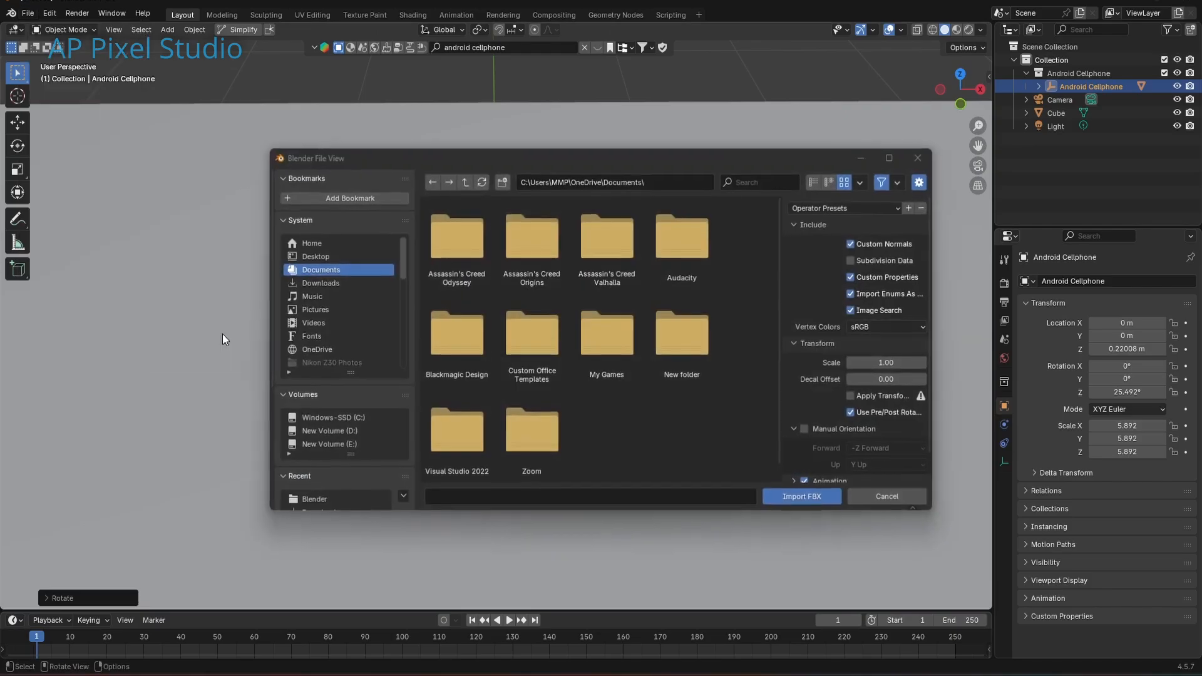
{"action": "left_click", "coordinate": [347, 282]}
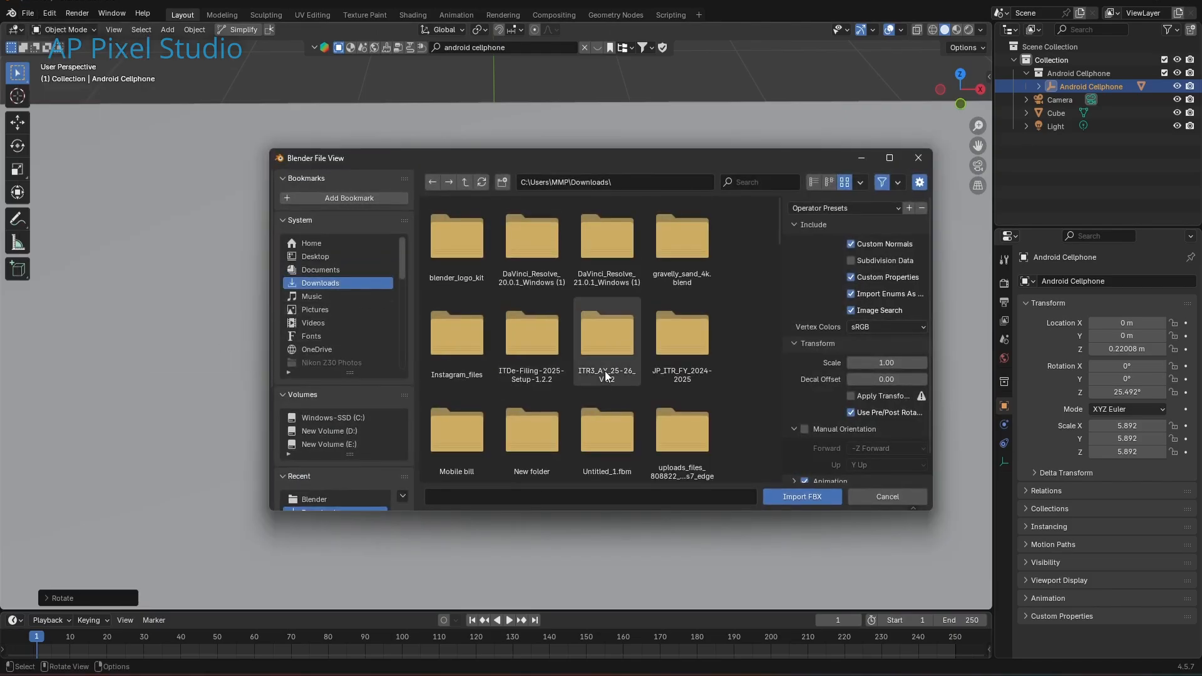
{"action": "scroll", "coordinate": [604, 372], "scroll_direction": "down", "scroll_amount": 2}
{"action": "scroll", "coordinate": [605, 371], "scroll_direction": "up", "scroll_amount": 2}
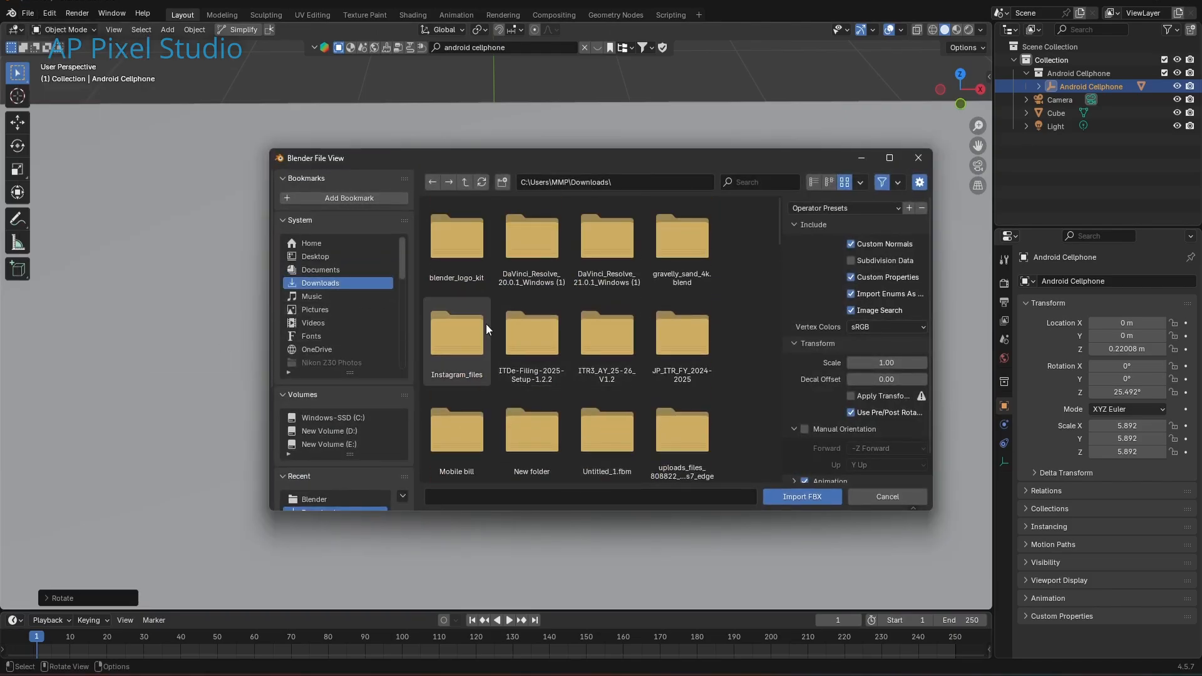
{"action": "scroll", "coordinate": [583, 358], "scroll_direction": "down", "scroll_amount": 1}
{"action": "double_click", "coordinate": [532, 416]}
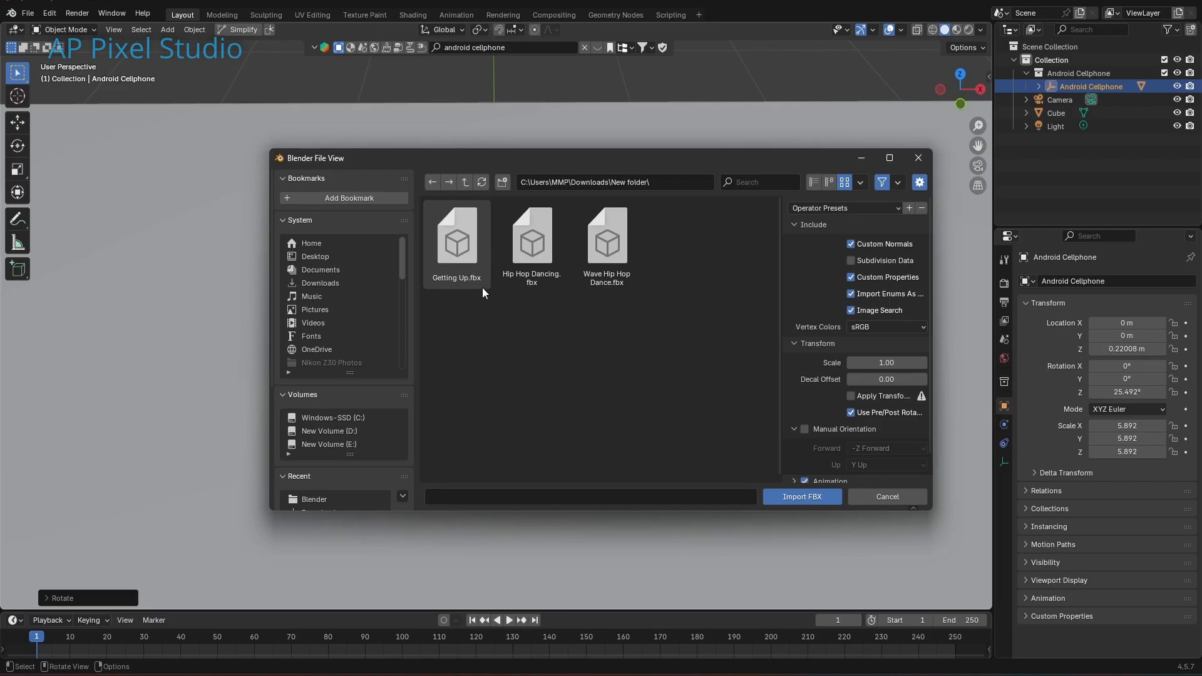
{"action": "double_click", "coordinate": [457, 275]}
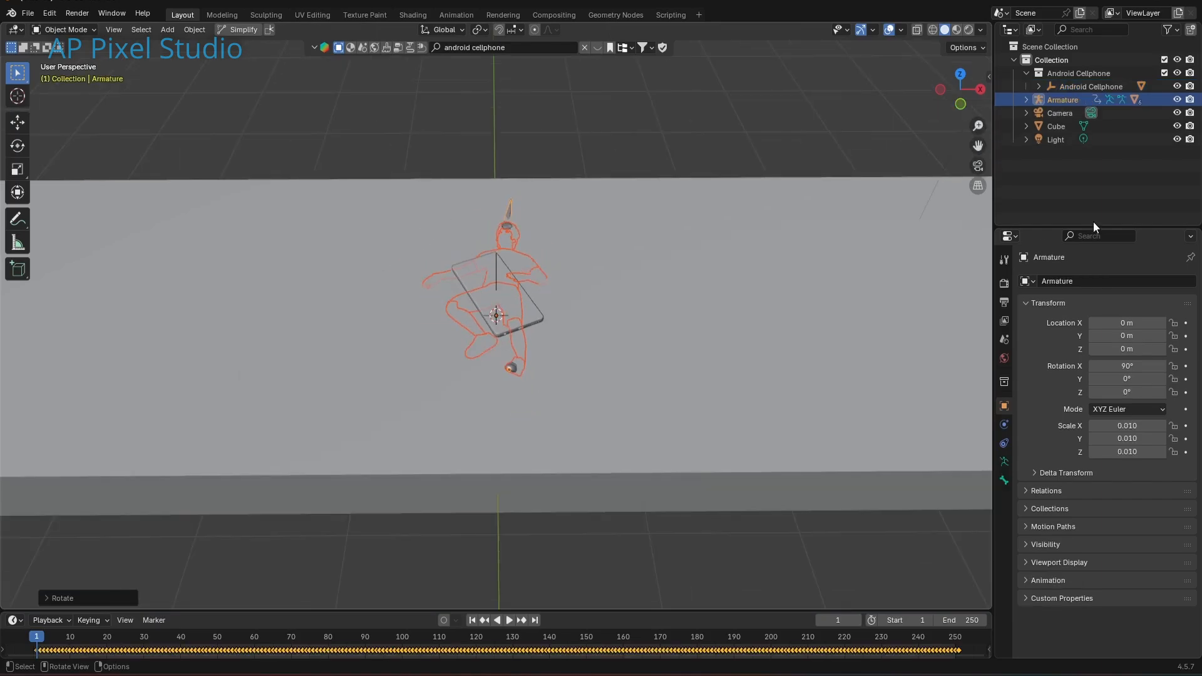
Expand the imported armature's hierarchy and preview its animation, stopping playback at frame 84
{"action": "left_click", "coordinate": [1027, 100]}
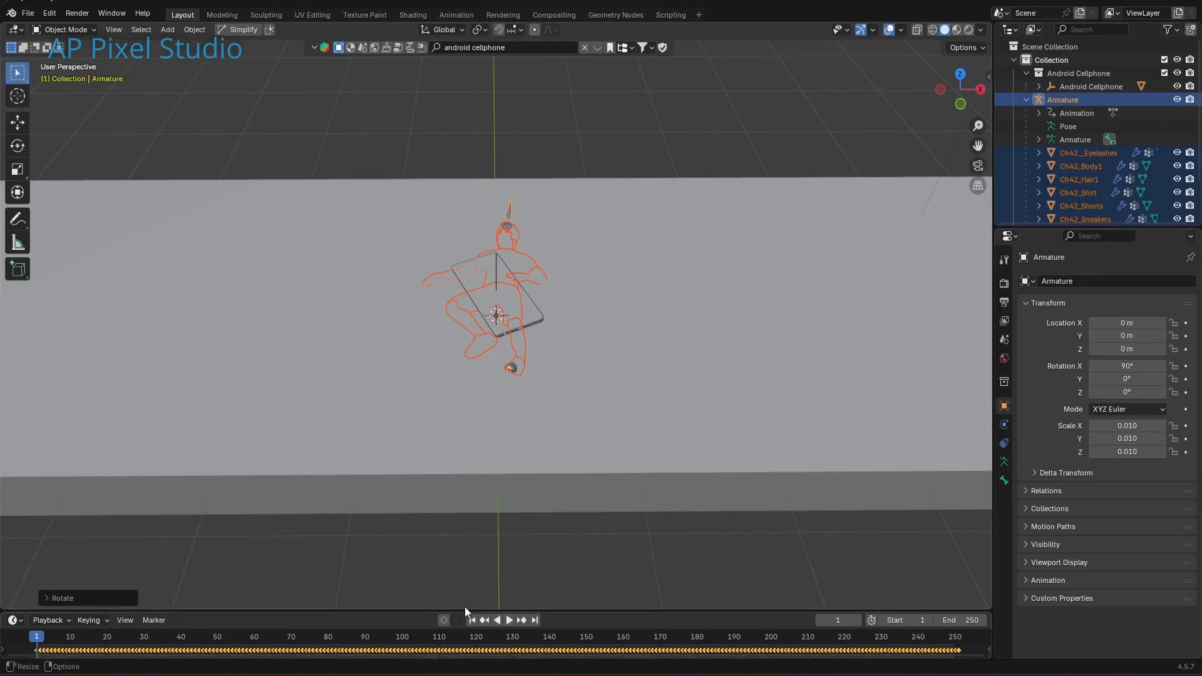
{"action": "left_click", "coordinate": [508, 619]}
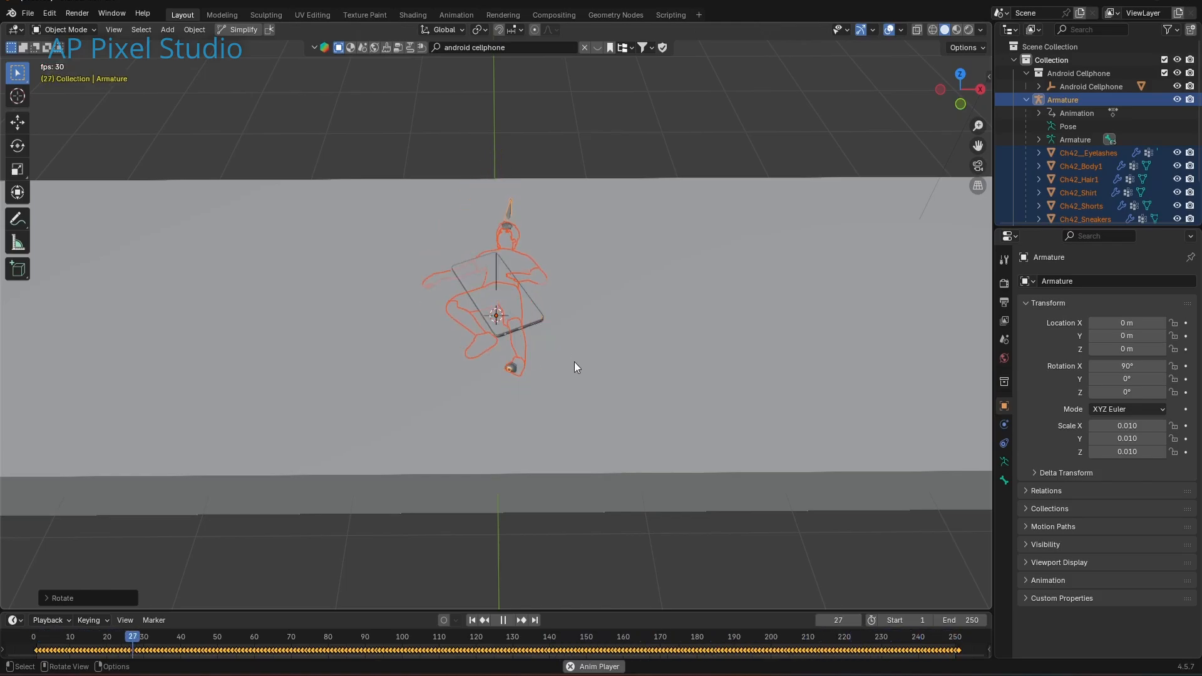
{"action": "left_click", "coordinate": [501, 618]}
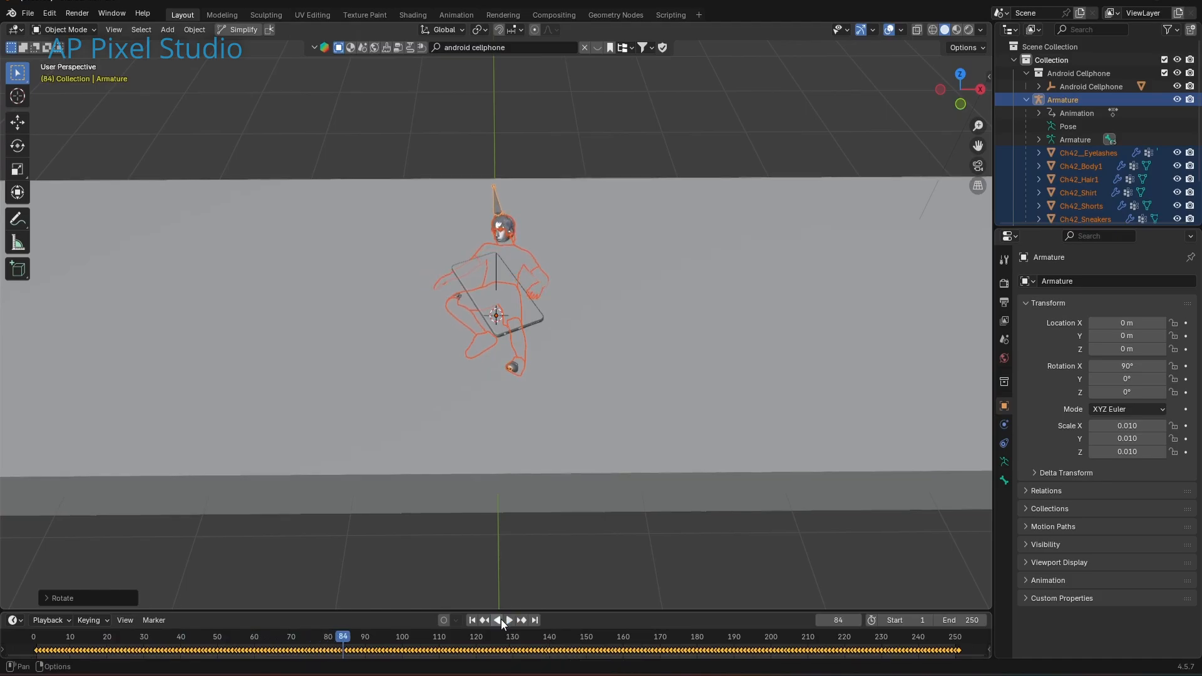
Widen the slab by scaling it along the Y axis only, to about -2.36
{"action": "scroll", "coordinate": [521, 355], "scroll_direction": "down", "scroll_amount": 2}
{"action": "scroll", "coordinate": [522, 358], "scroll_direction": "down", "scroll_amount": 2}
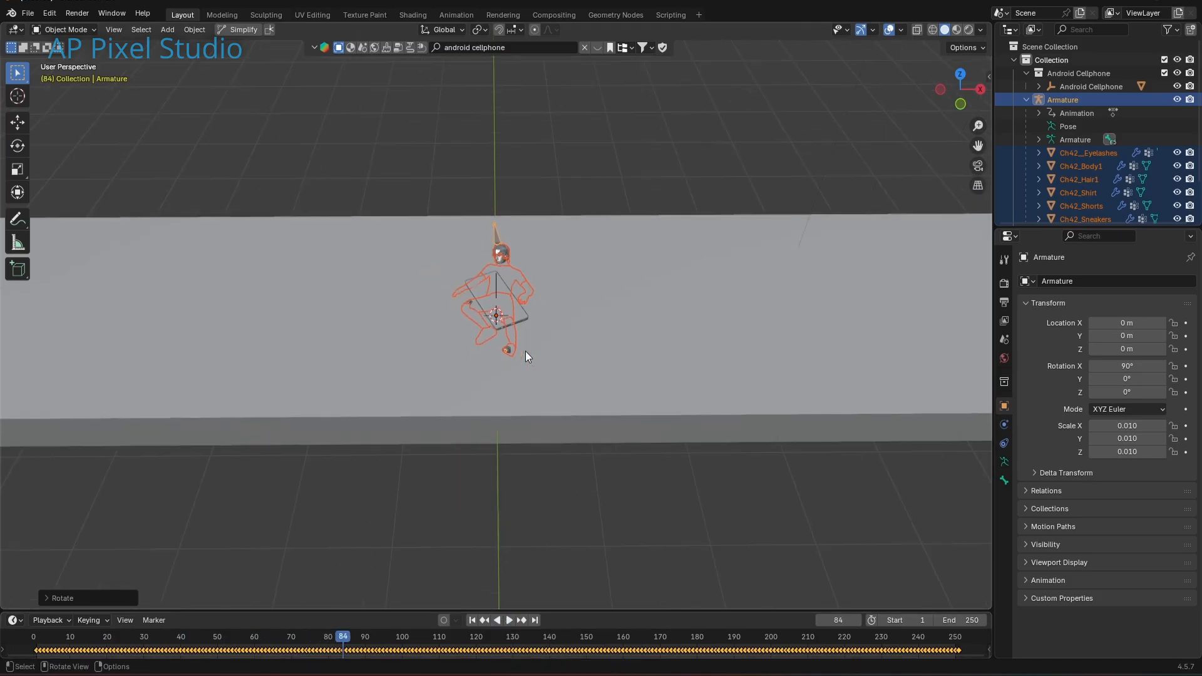
{"action": "left_click", "coordinate": [574, 325]}
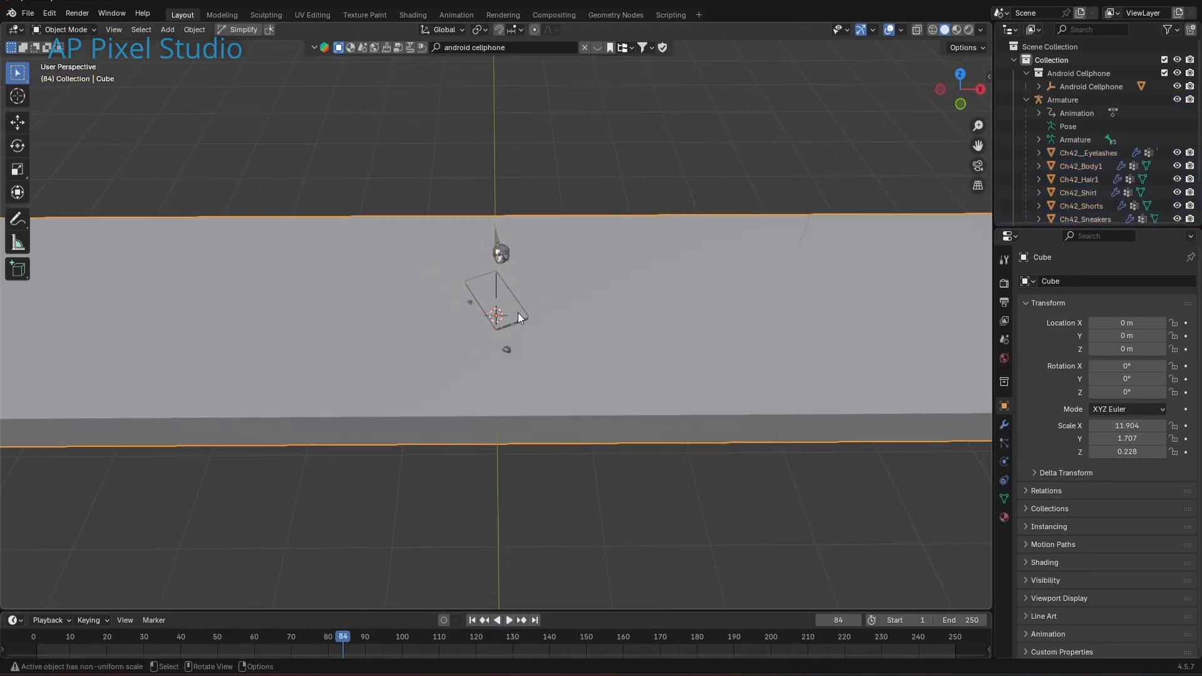
{"action": "key", "text": "s"}
{"action": "key", "text": "x"}
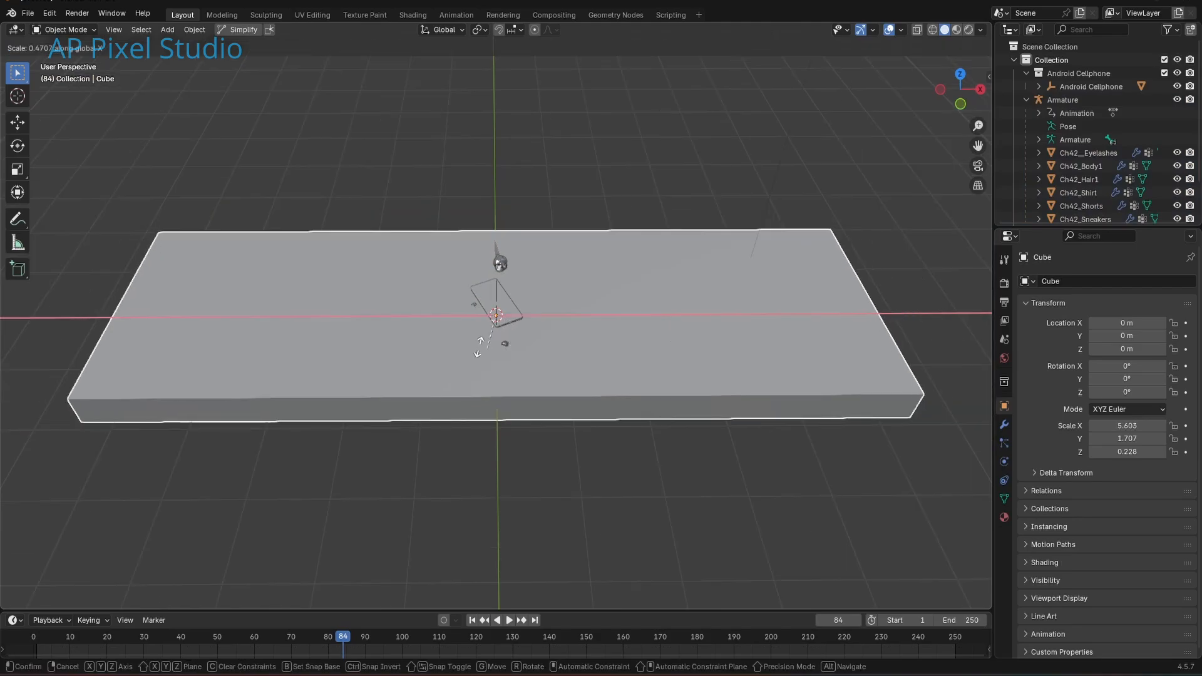
{"action": "key", "text": "y"}
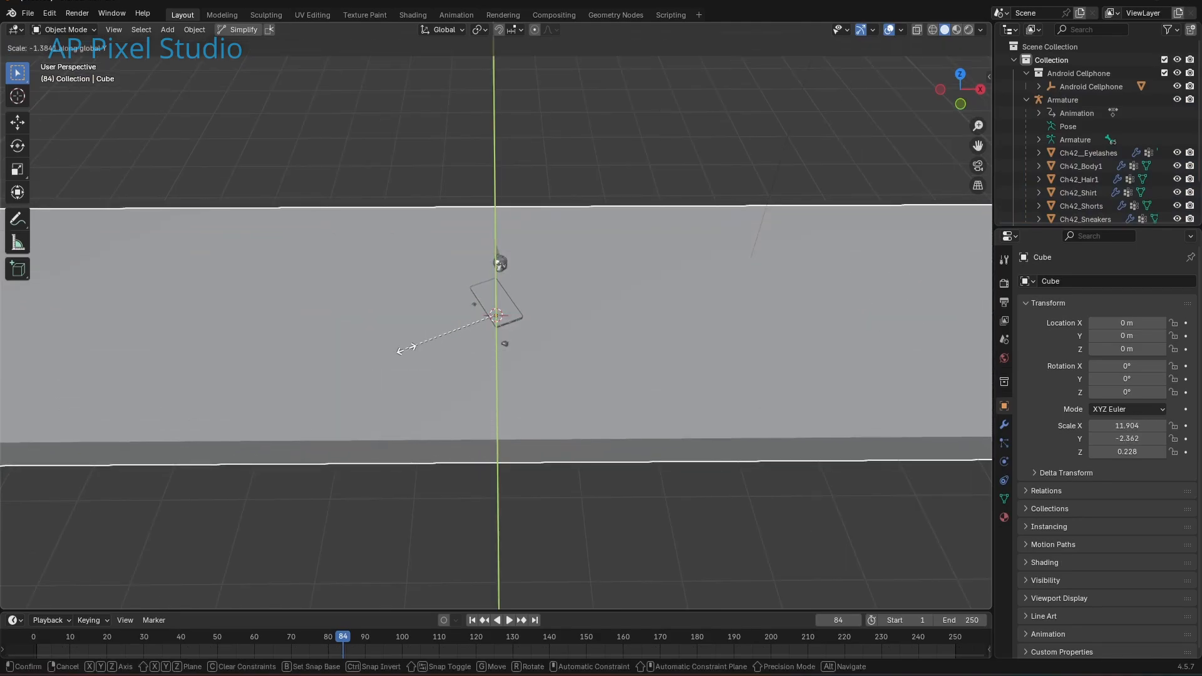
{"action": "left_click", "coordinate": [429, 344]}
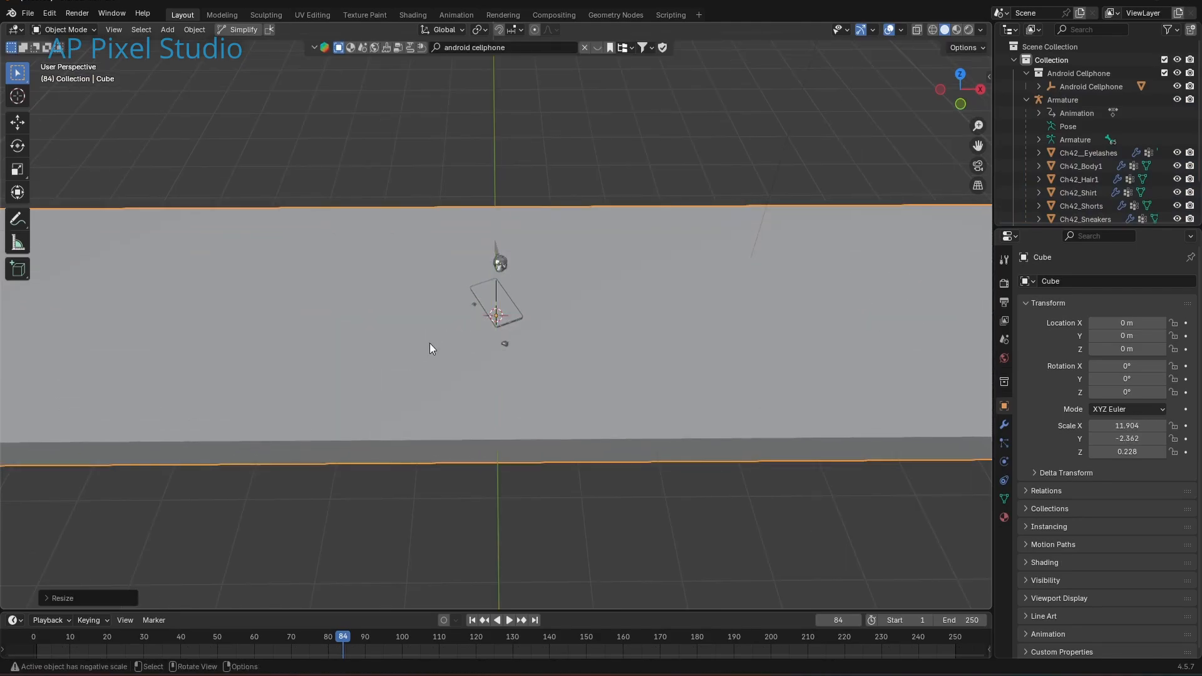
Scale the Android Cellphone up uniformly to about 10.8
{"action": "left_click", "coordinate": [1090, 86]}
{"action": "key", "text": "s"}
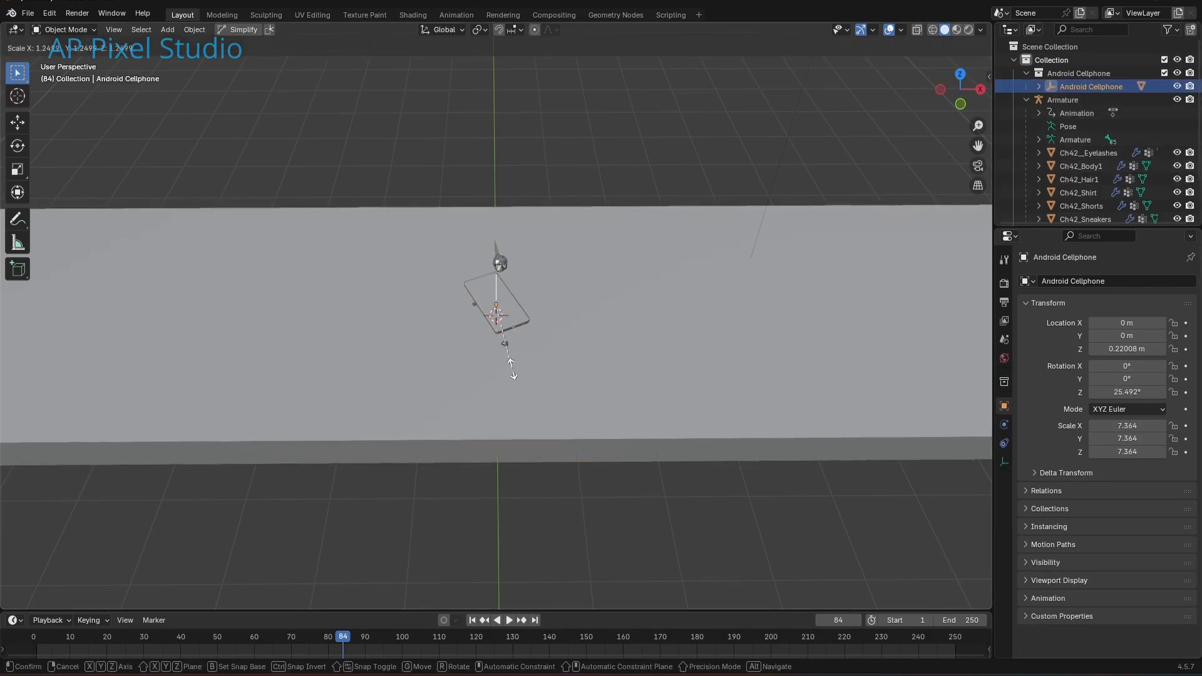
{"action": "left_click", "coordinate": [551, 388]}
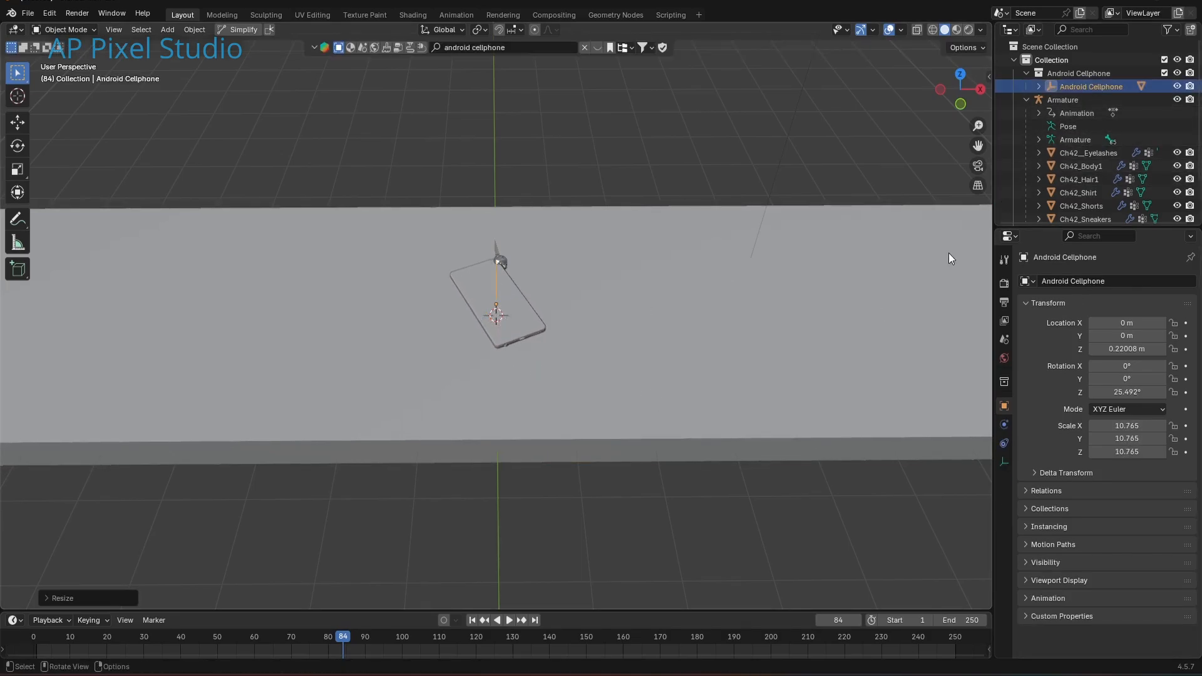
Scale the character's armature down uniformly to about 0.007 and raise it to about 0.23 m on Z, onto the phone
{"action": "left_click", "coordinate": [1085, 100]}
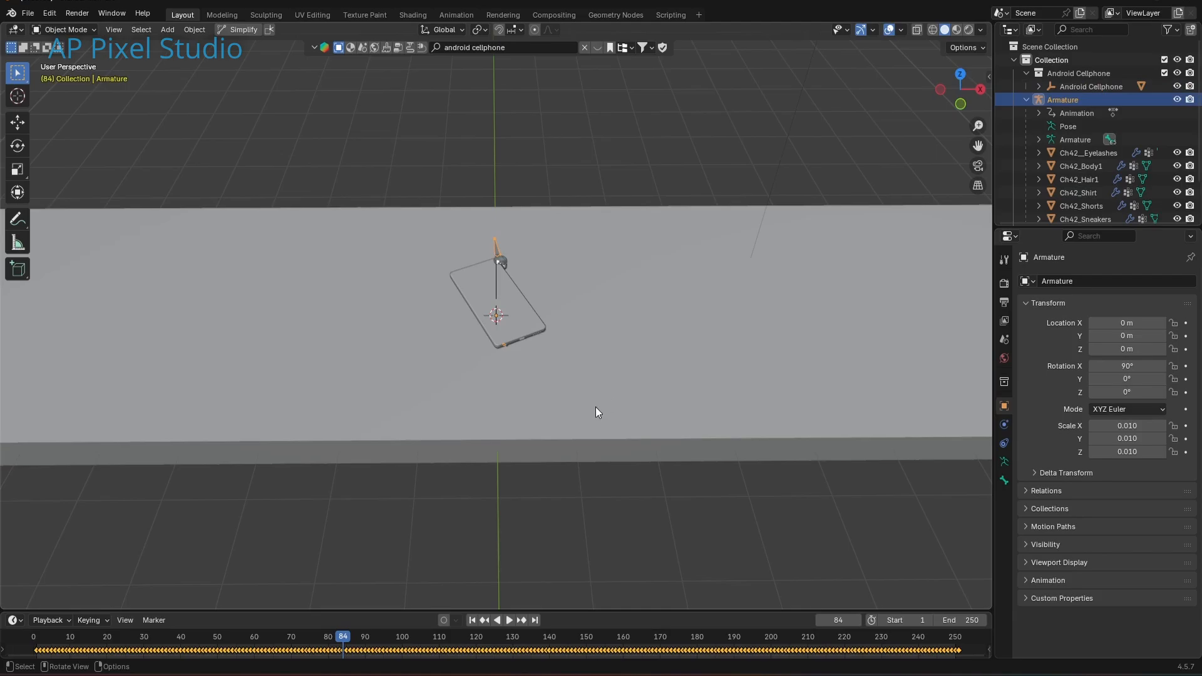
{"action": "key", "text": "s"}
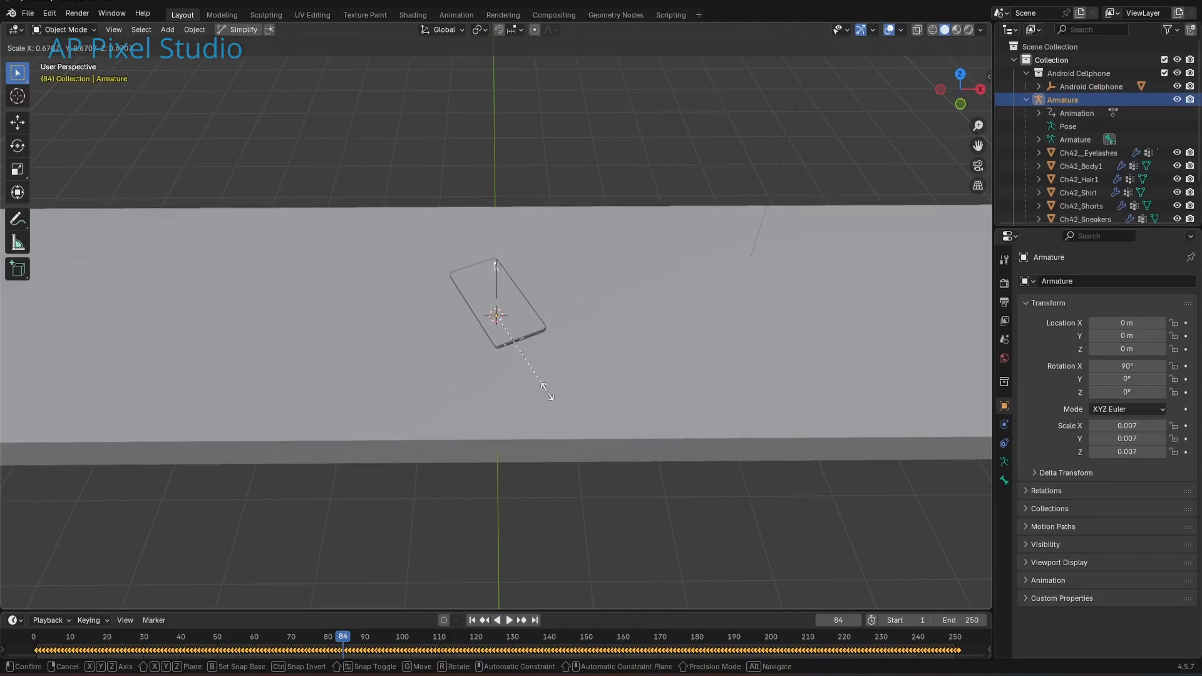
{"action": "left_click", "coordinate": [547, 392]}
{"action": "key", "text": "g"}
{"action": "key", "text": "z"}
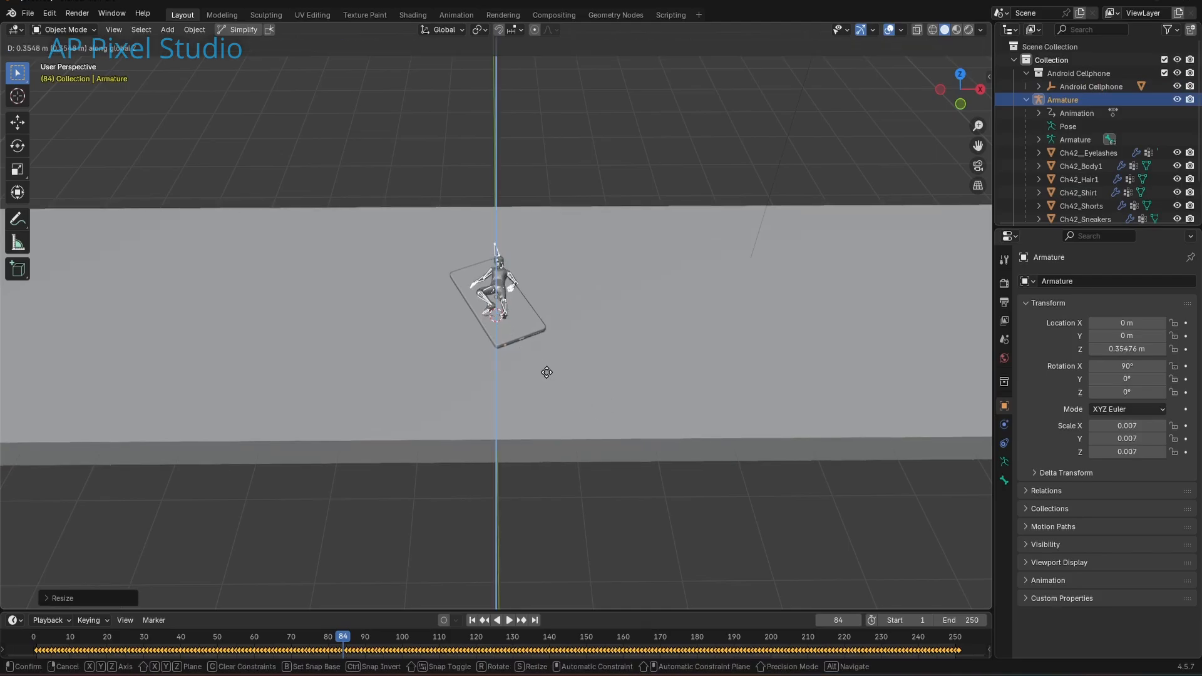
{"action": "left_click", "coordinate": [550, 383]}
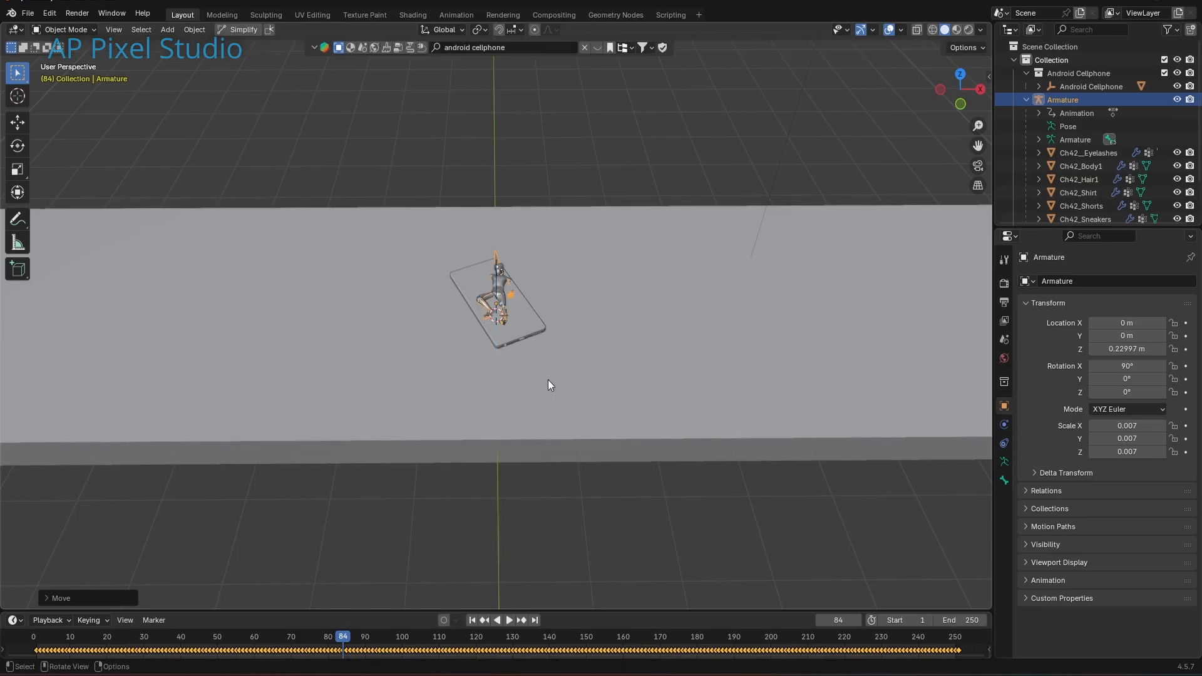
Scale the character's armature down uniformly to about 0.005, lower it to about 0.1 m on Z, and go to frame 44
{"action": "scroll", "coordinate": [548, 380], "scroll_direction": "up", "scroll_amount": 2}
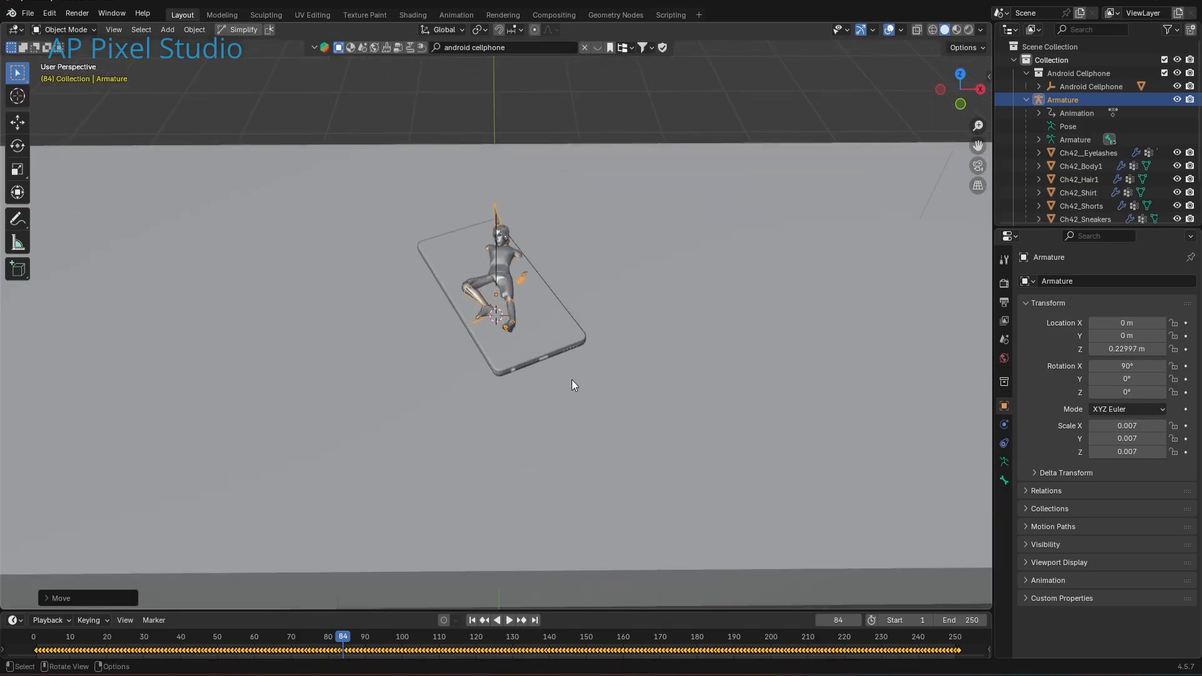
{"action": "key", "text": "s"}
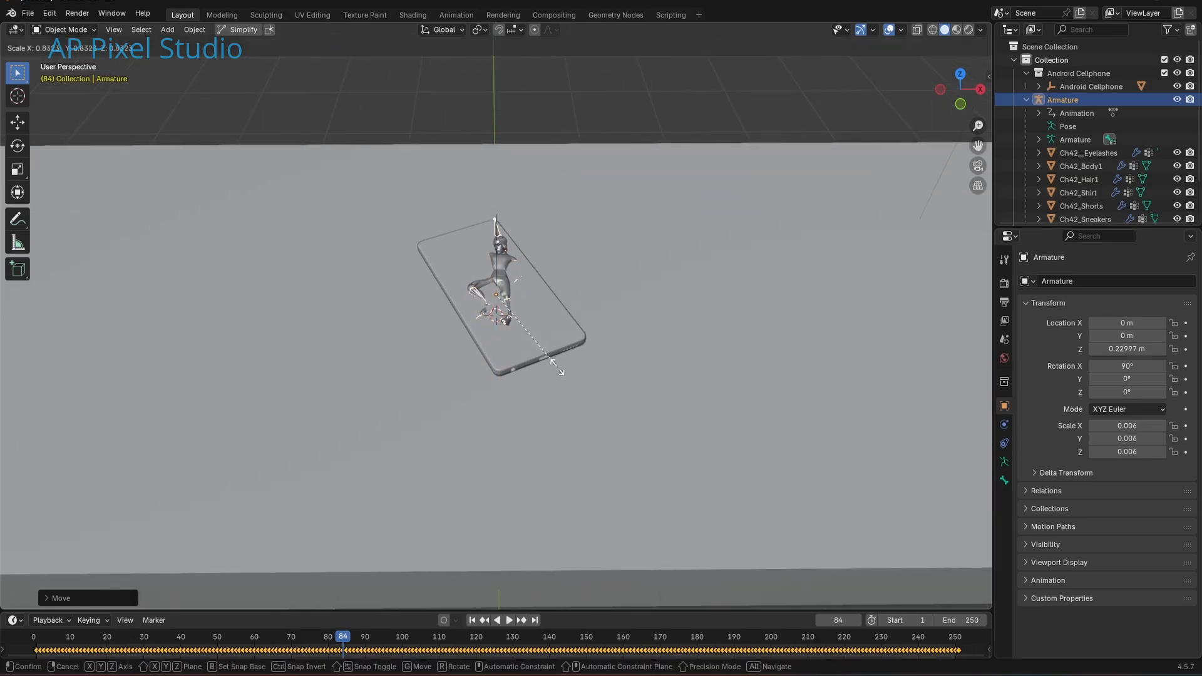
{"action": "left_click", "coordinate": [555, 370]}
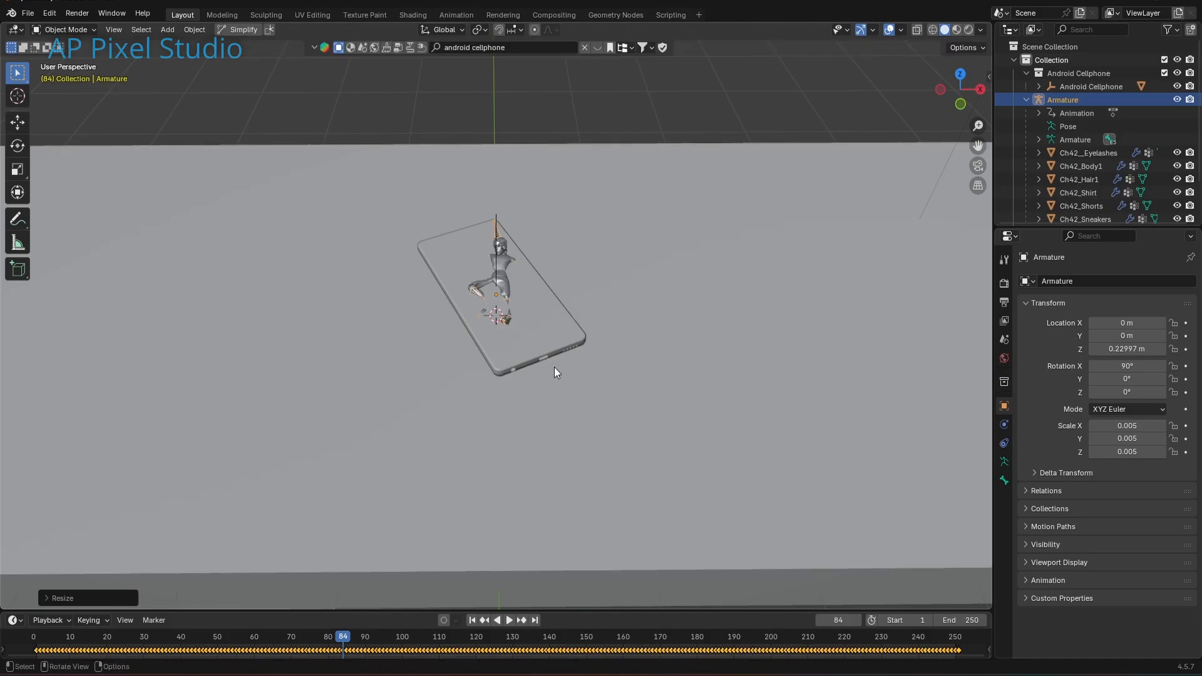
{"action": "key", "text": "g"}
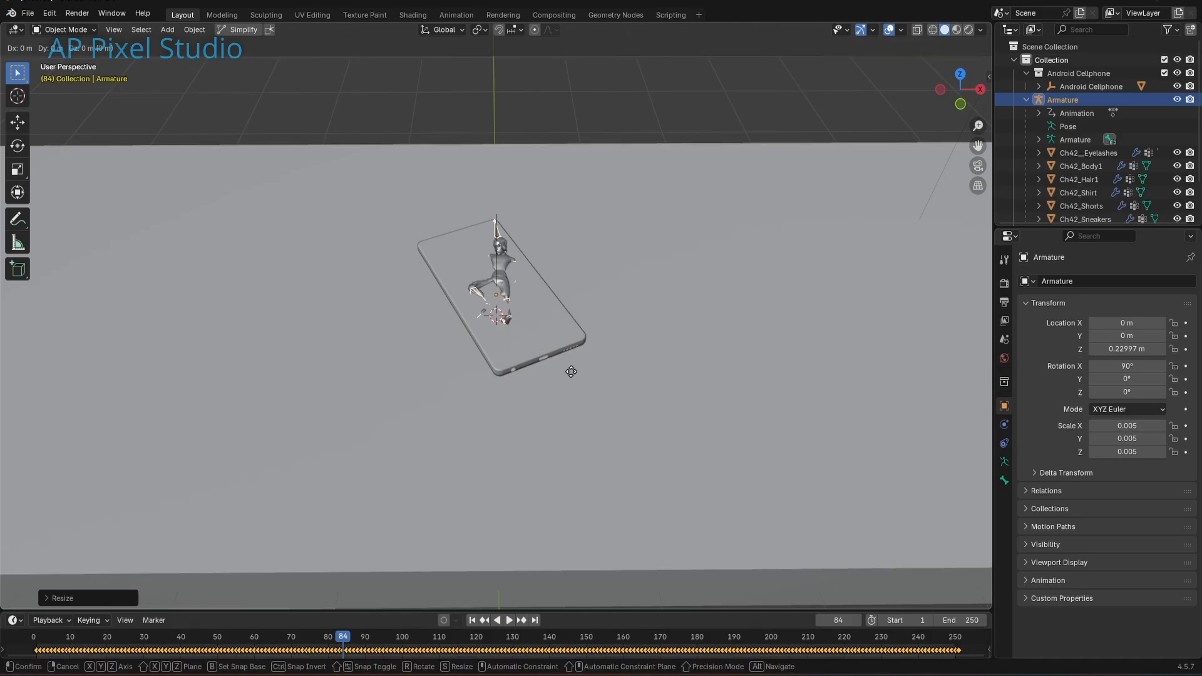
{"action": "key", "text": "z"}
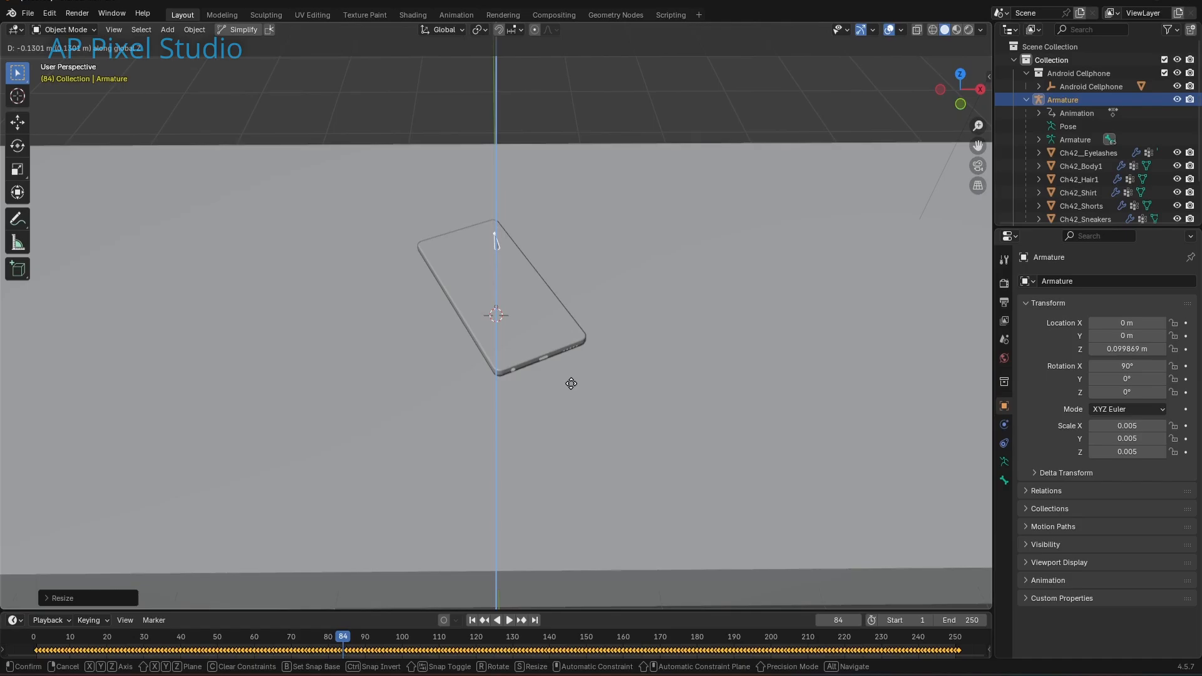
{"action": "left_click", "coordinate": [571, 383]}
{"action": "left_click_drag", "start_coordinate": [343, 641], "coordinate": [196, 642]}
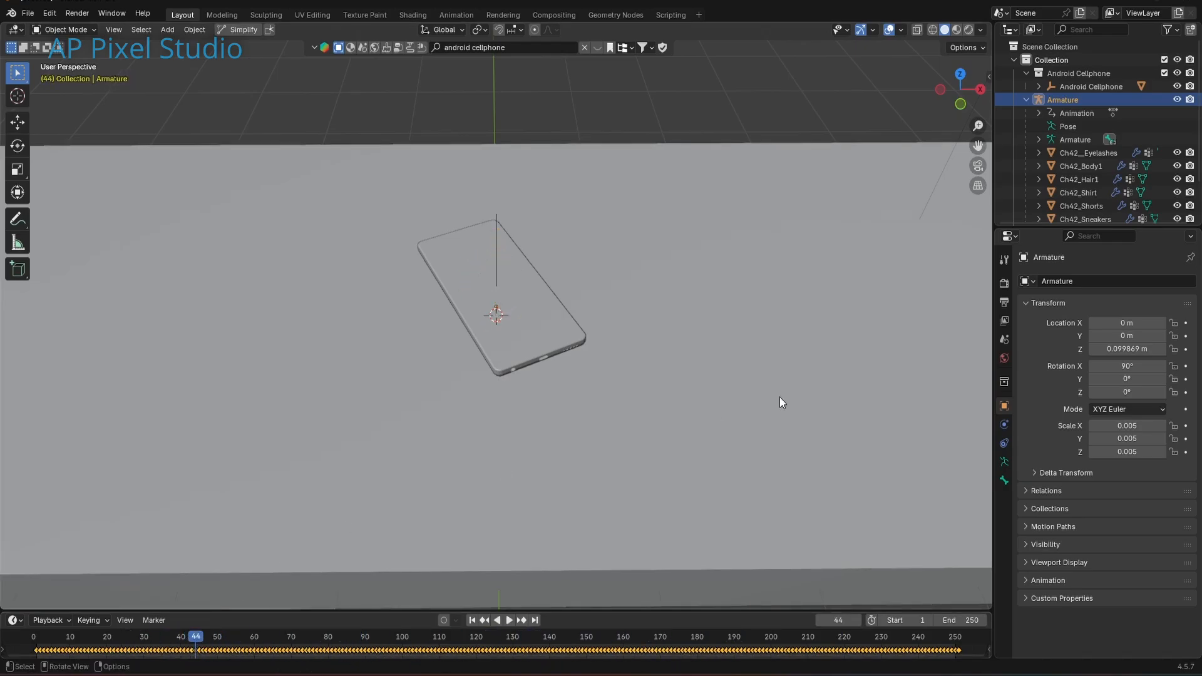
{"action": "left_click", "coordinate": [27, 13]}
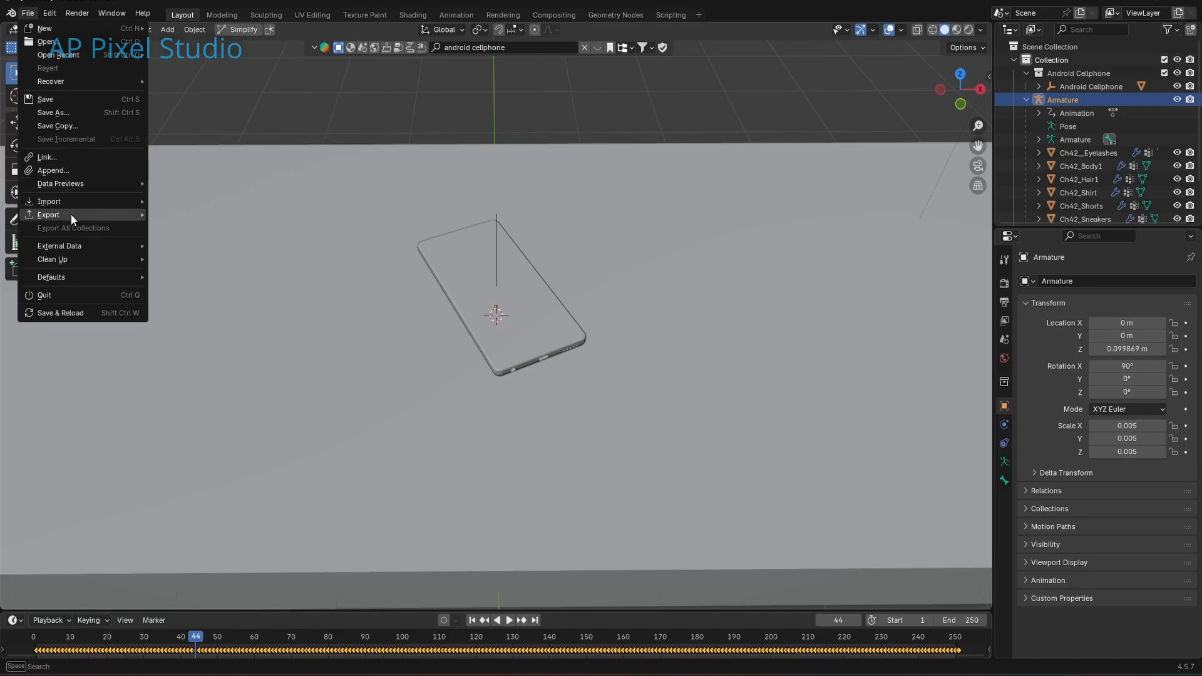
{"action": "mouse_move", "coordinate": [70, 204]}
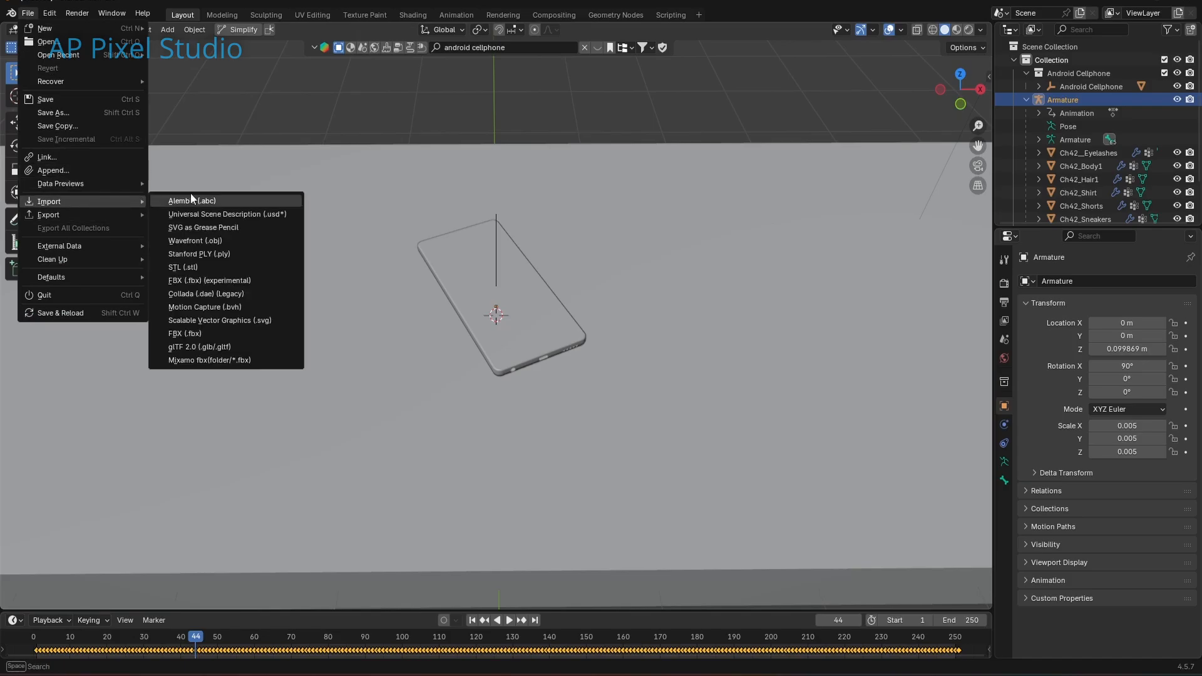
{"action": "left_click", "coordinate": [223, 281]}
{"action": "left_click", "coordinate": [337, 285]}
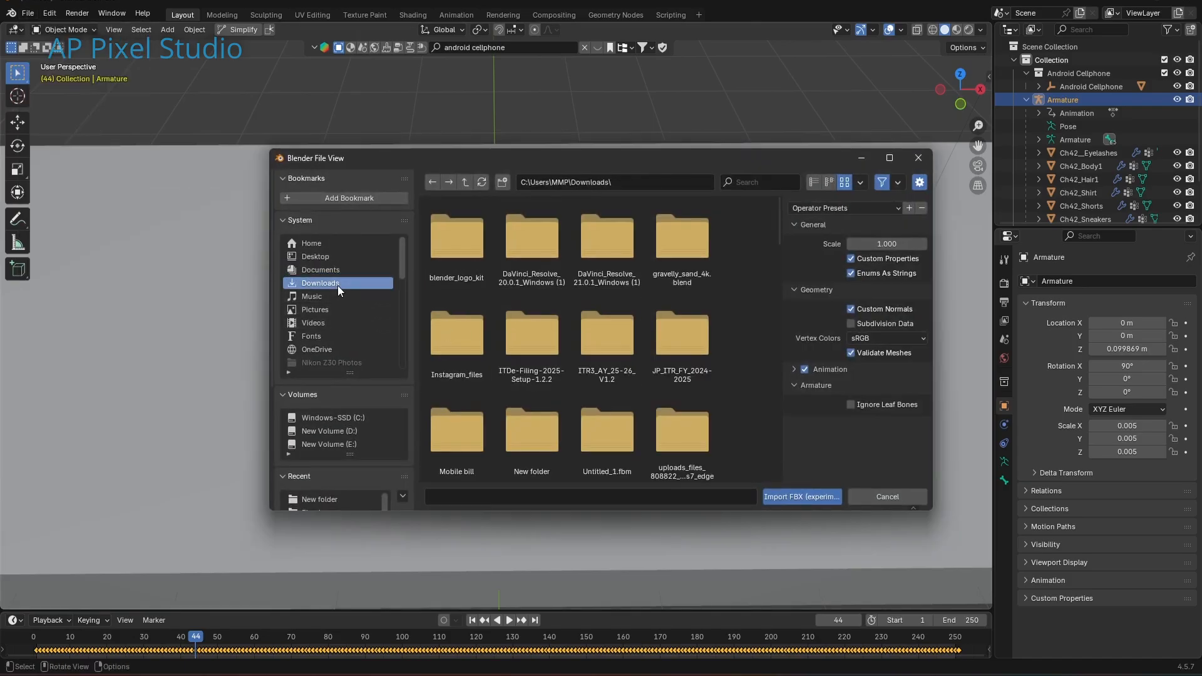
{"action": "scroll", "coordinate": [540, 289], "scroll_direction": "down", "scroll_amount": 1}
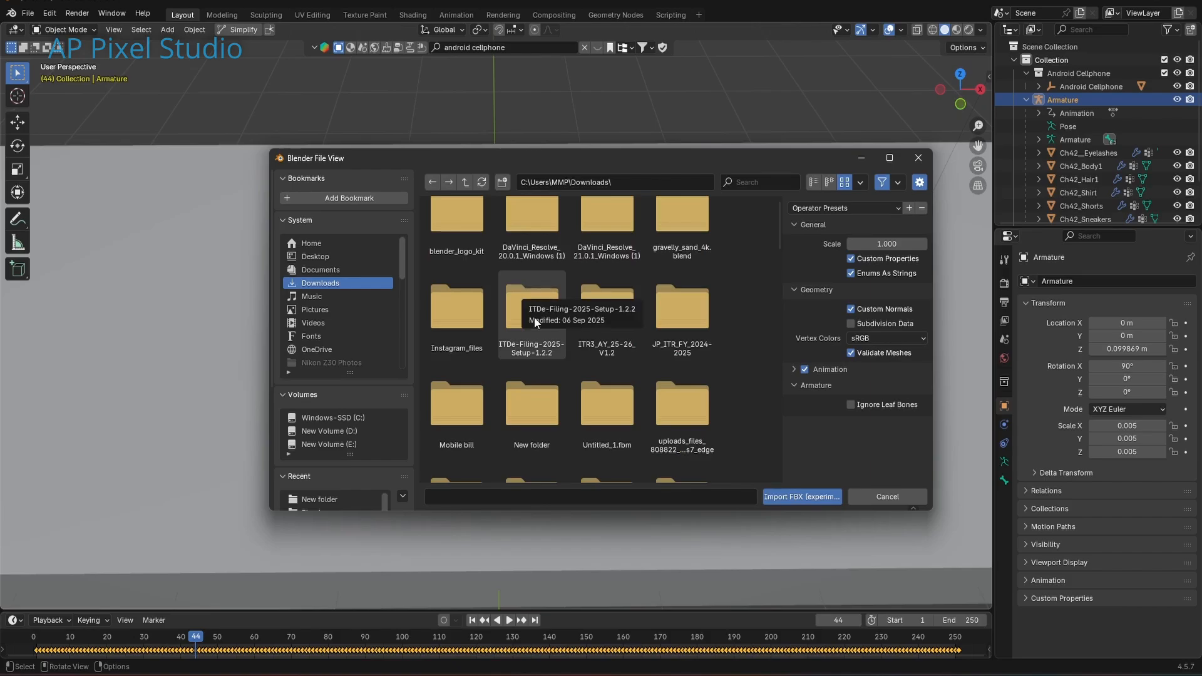
{"action": "double_click", "coordinate": [532, 404]}
{"action": "left_click", "coordinate": [543, 265]}
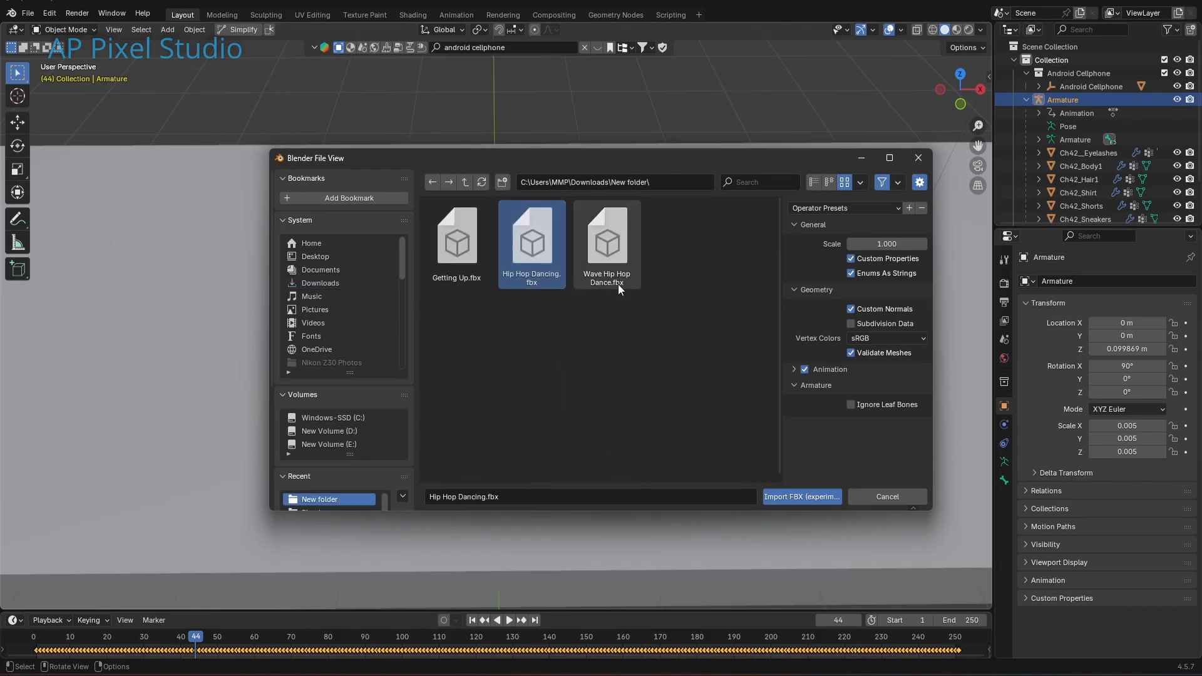
{"action": "left_click", "coordinate": [617, 284], "text": "ctrl"}
{"action": "left_click", "coordinate": [552, 254]}
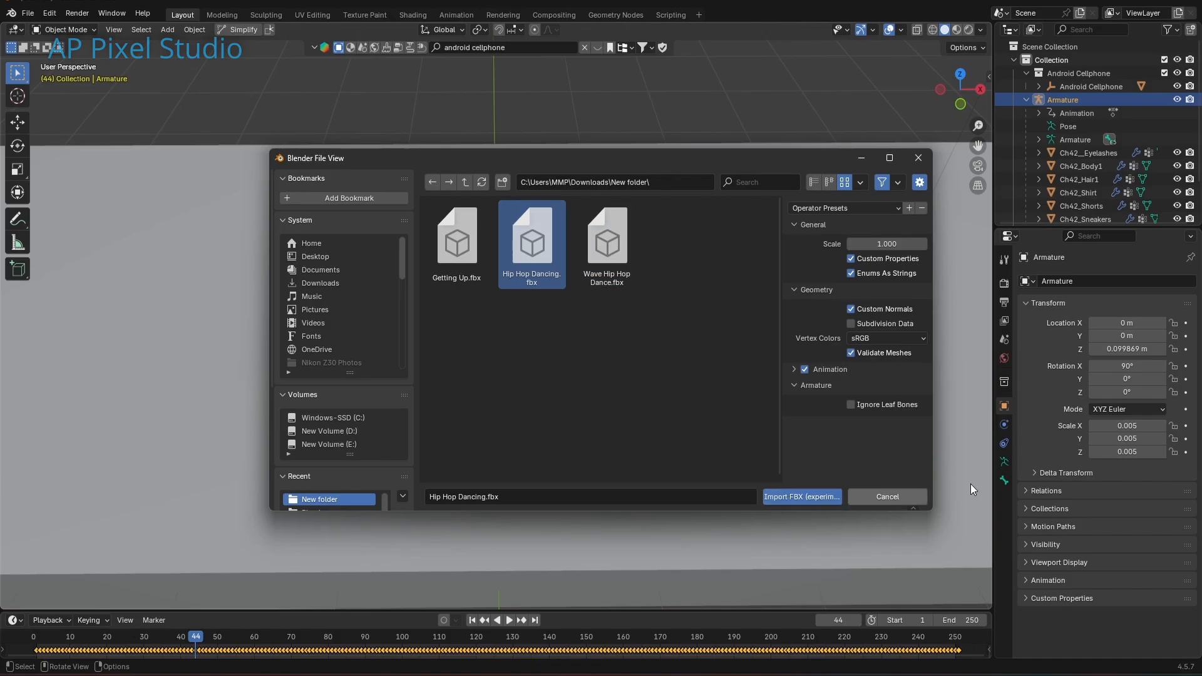
{"action": "left_click", "coordinate": [923, 494]}
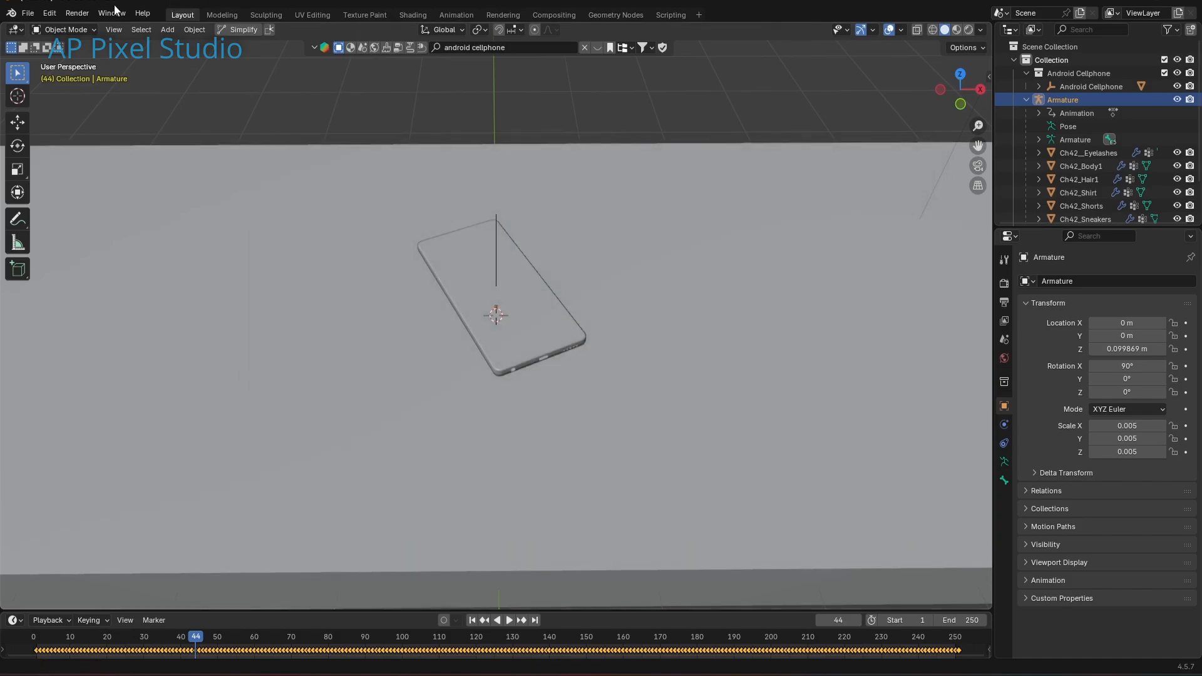
Import Hip Hop Dancing.fbx from the New folder in Downloads with the standard FBX importer
{"action": "left_click", "coordinate": [27, 13]}
{"action": "mouse_move", "coordinate": [88, 203]}
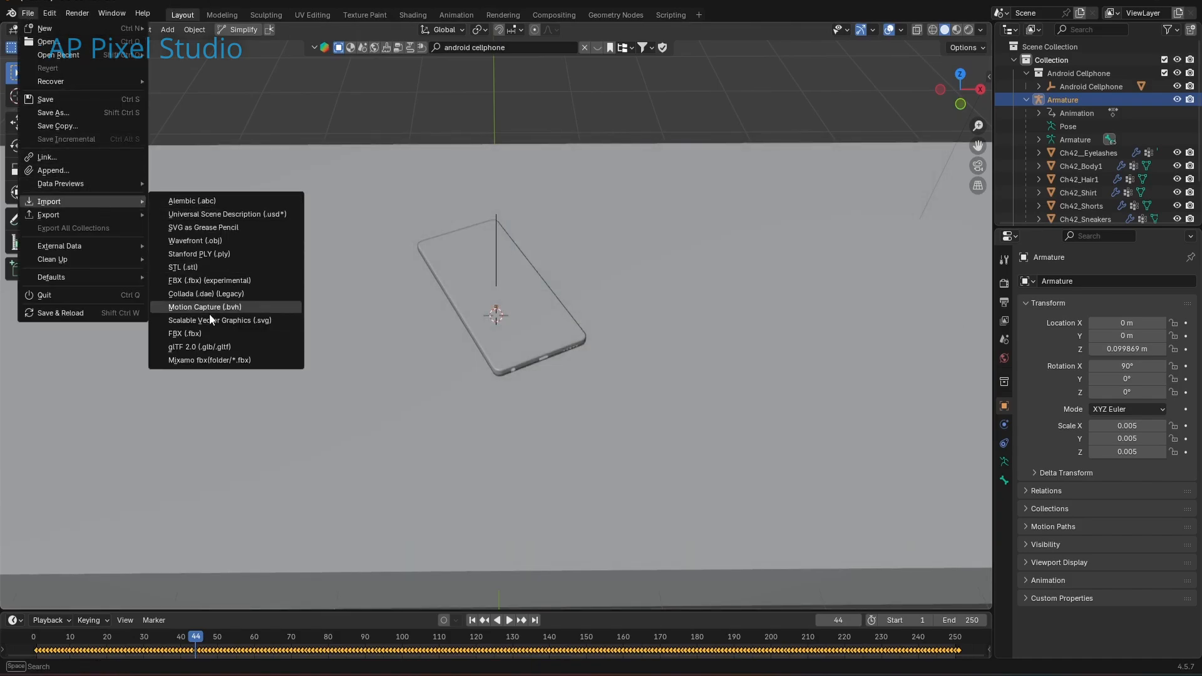
{"action": "left_click", "coordinate": [212, 332]}
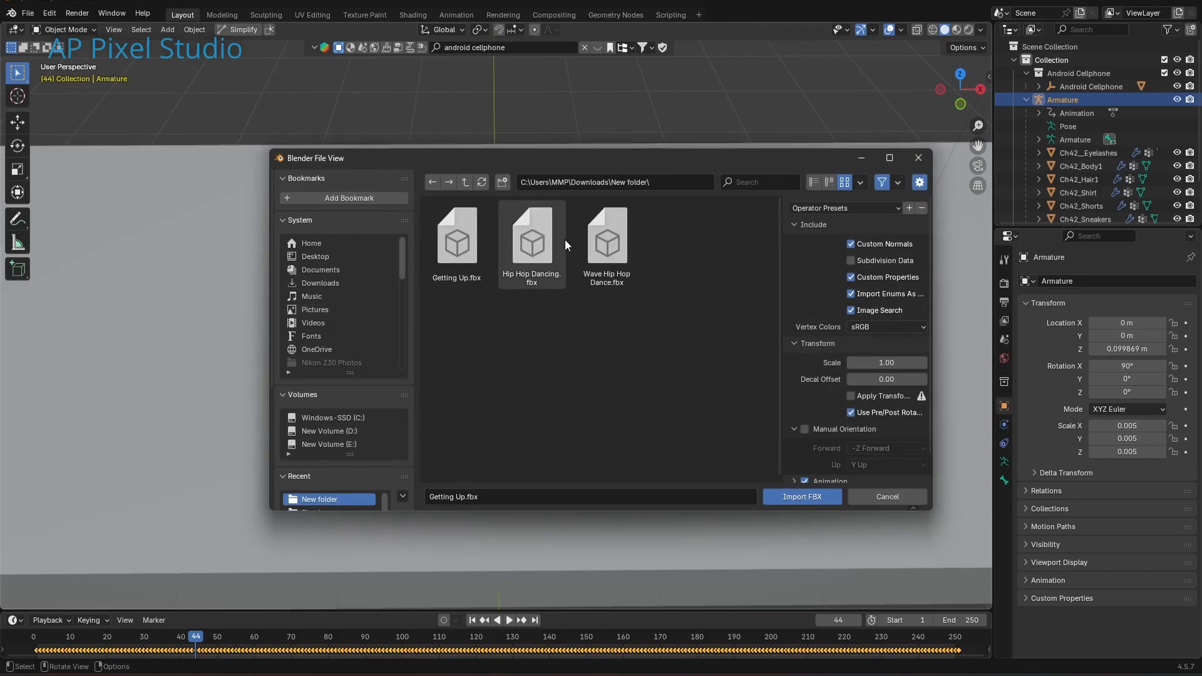
{"action": "double_click", "coordinate": [549, 278]}
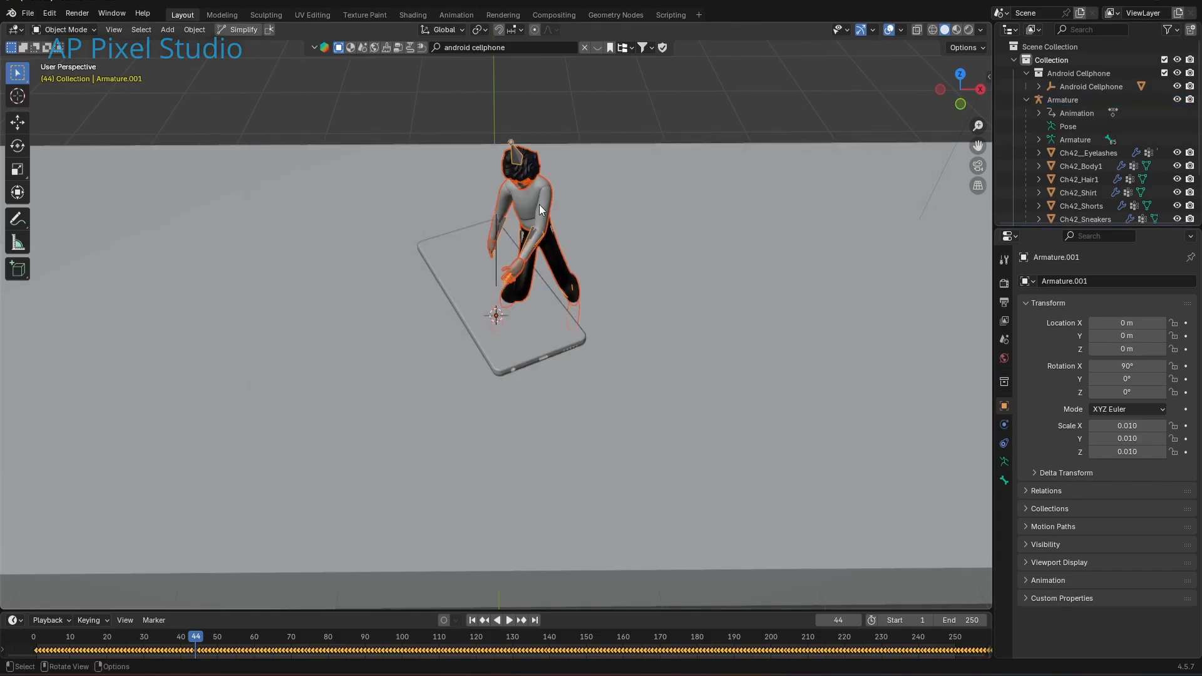
Select the Armature.001 hierarchy, collapse it in the outliner, and move it into Collection 2
{"action": "left_click", "coordinate": [1025, 99]}
{"action": "scroll", "coordinate": [1072, 92], "scroll_direction": "down", "scroll_amount": 1}
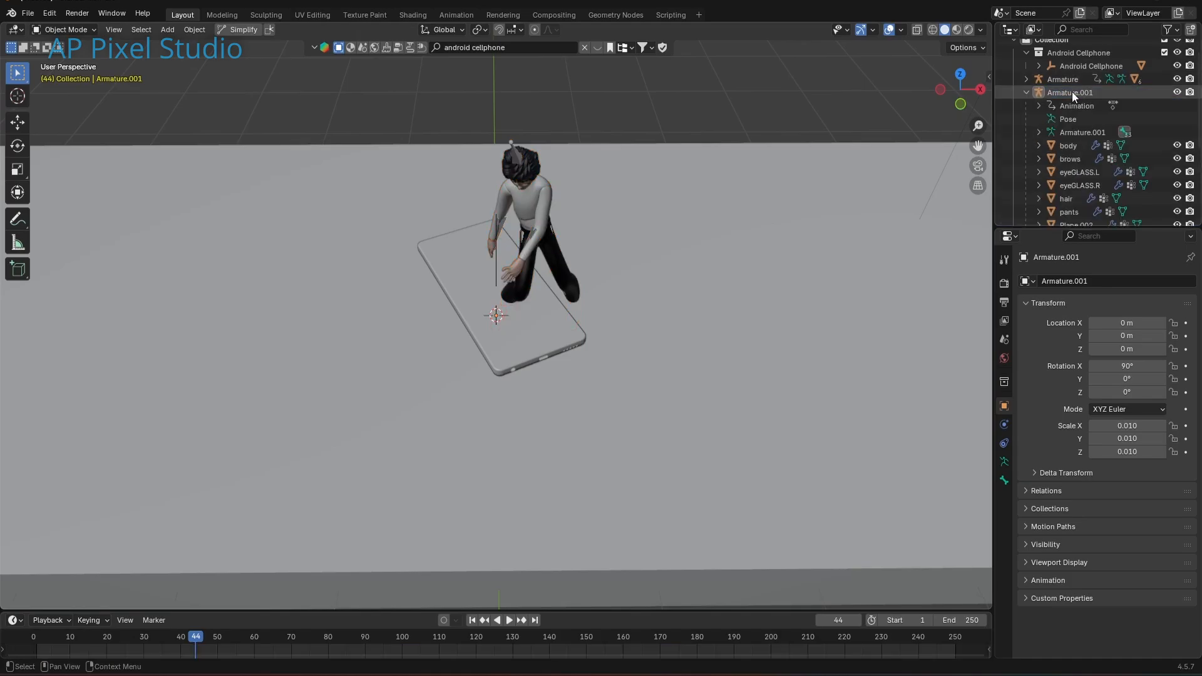
{"action": "right_click", "coordinate": [1071, 91]}
{"action": "left_click", "coordinate": [1043, 114]}
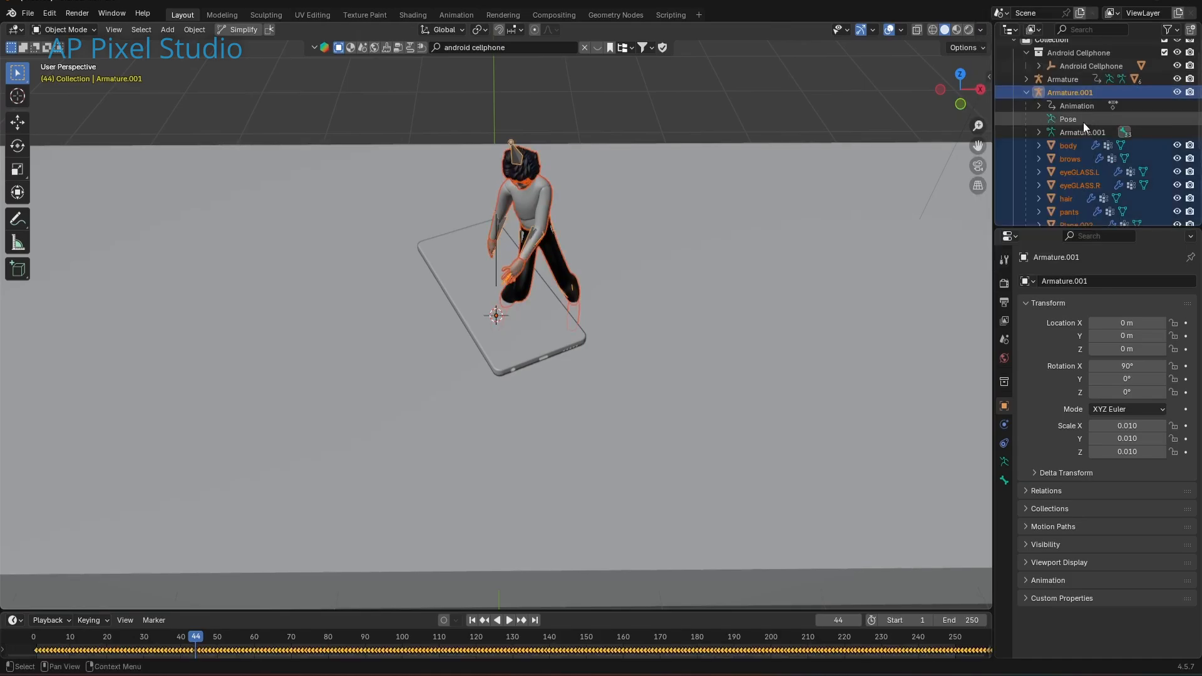
{"action": "scroll", "coordinate": [1082, 122], "scroll_direction": "down", "scroll_amount": 2}
{"action": "left_click", "coordinate": [1024, 62]}
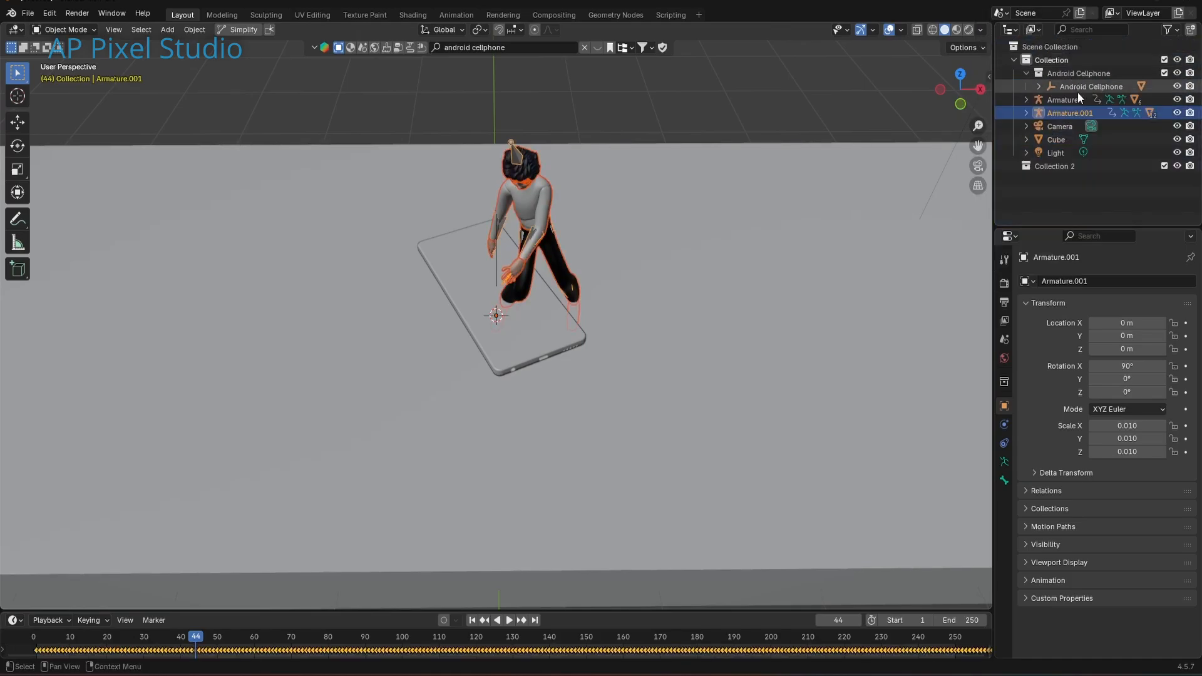
{"action": "left_click_drag", "start_coordinate": [1073, 114], "coordinate": [1052, 170]}
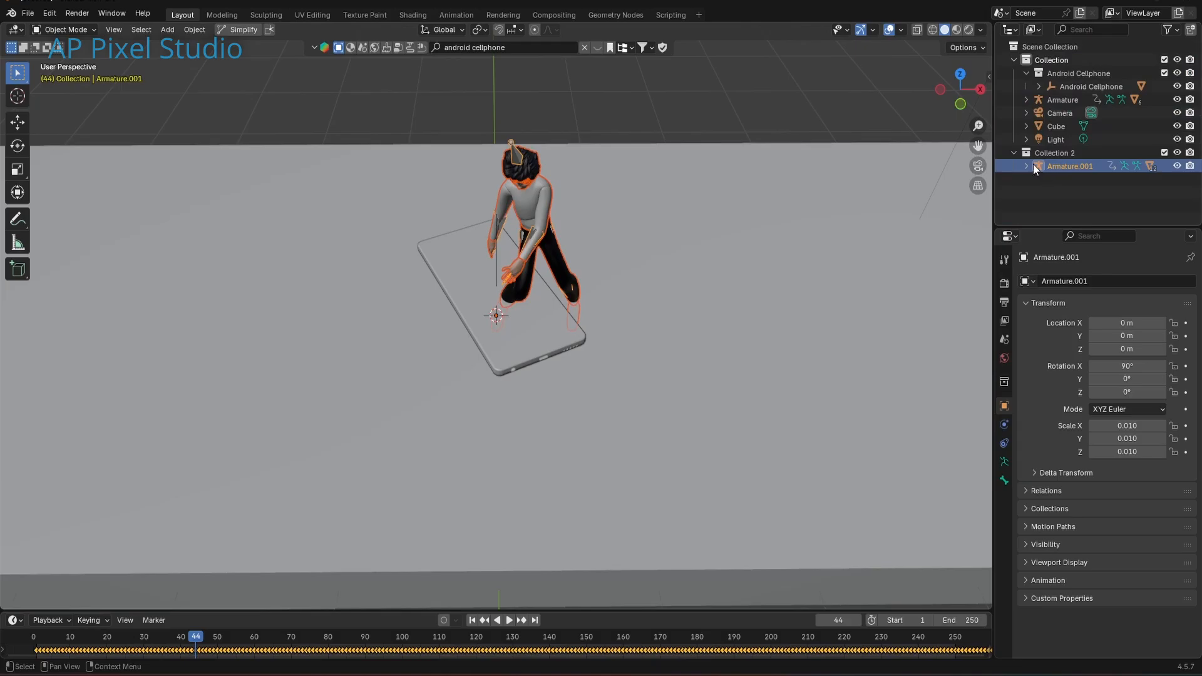
Hide and reshow Collection 2 in the viewport, and scrub the animation to frame 115 to examine both characters
{"action": "left_click", "coordinate": [1176, 153]}
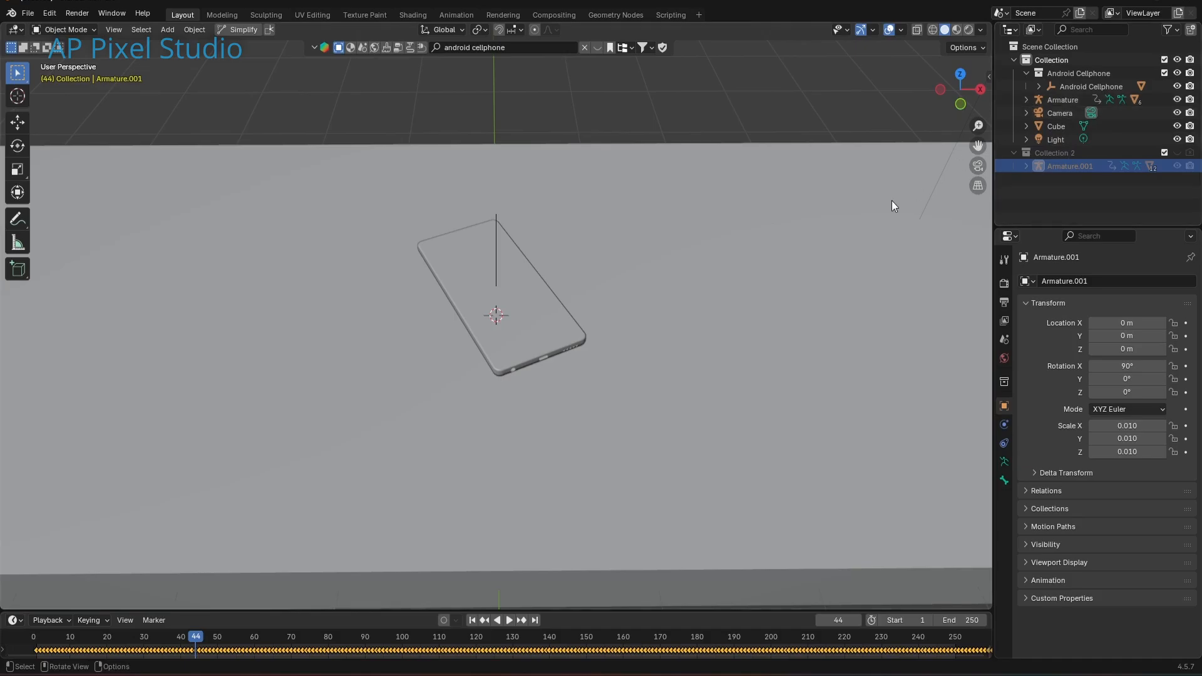
{"action": "left_click", "coordinate": [1177, 153]}
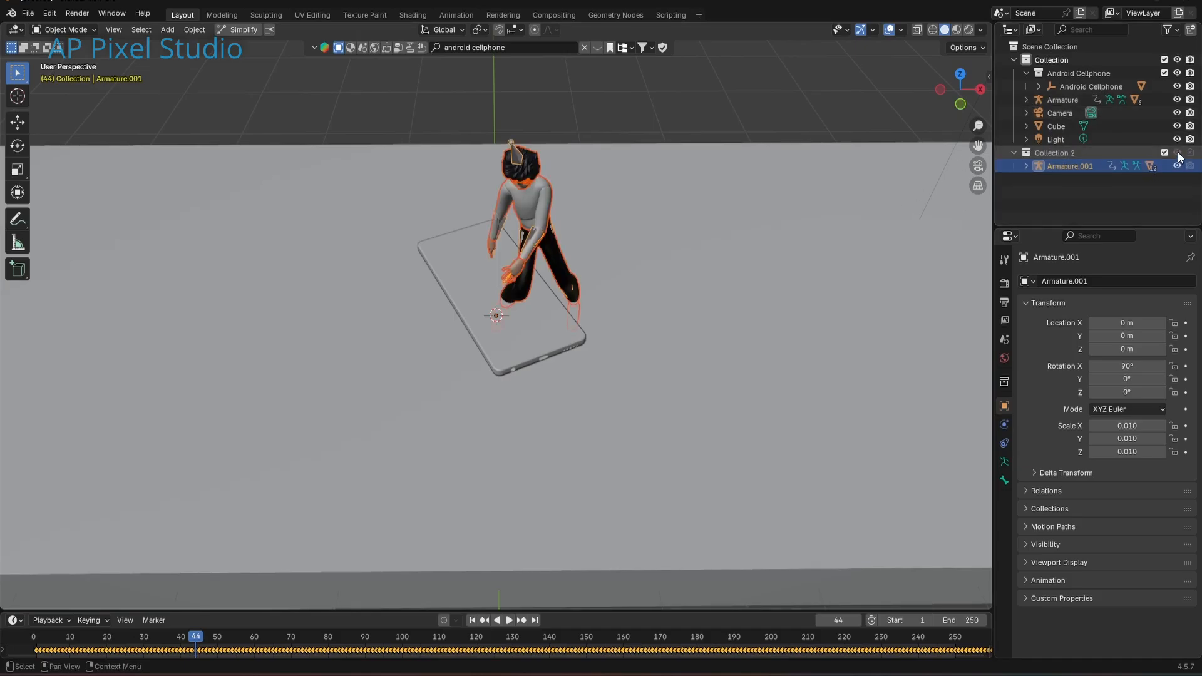
{"action": "left_click", "coordinate": [194, 640]}
{"action": "left_click_drag", "start_coordinate": [194, 639], "coordinate": [457, 636]}
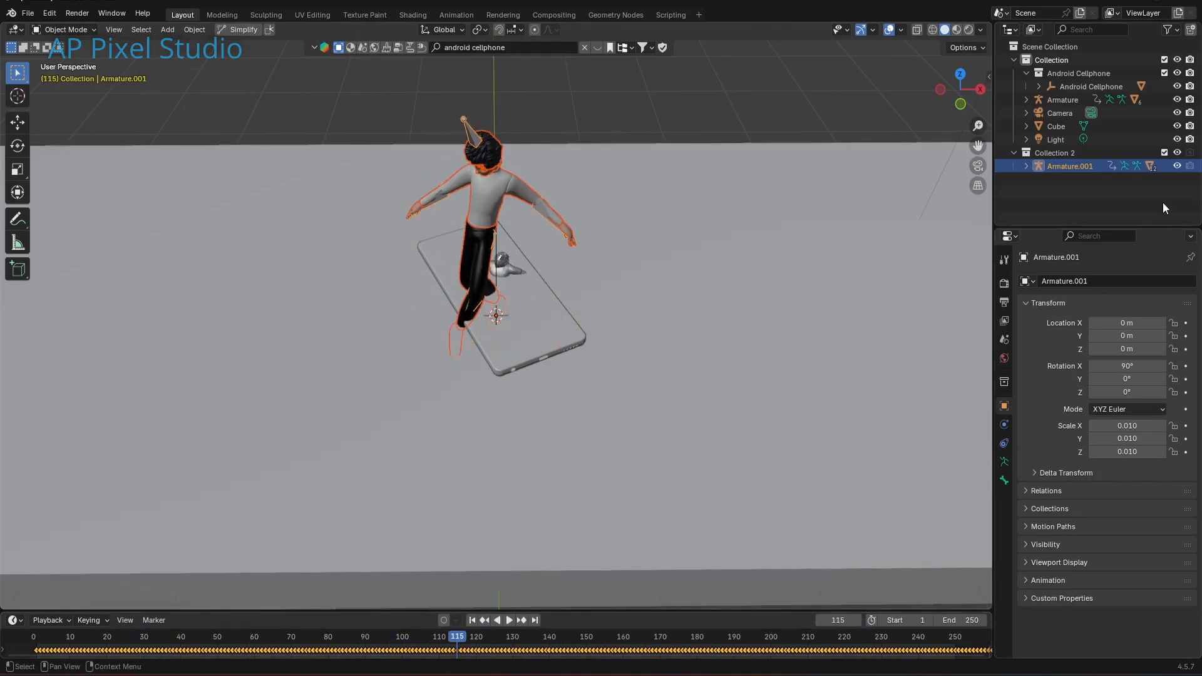
Make Collection 2 active, import Wave Hip Hop Dance.fbx into it, and hide the collection's dancing characters in the viewport
{"action": "left_click", "coordinate": [1014, 154]}
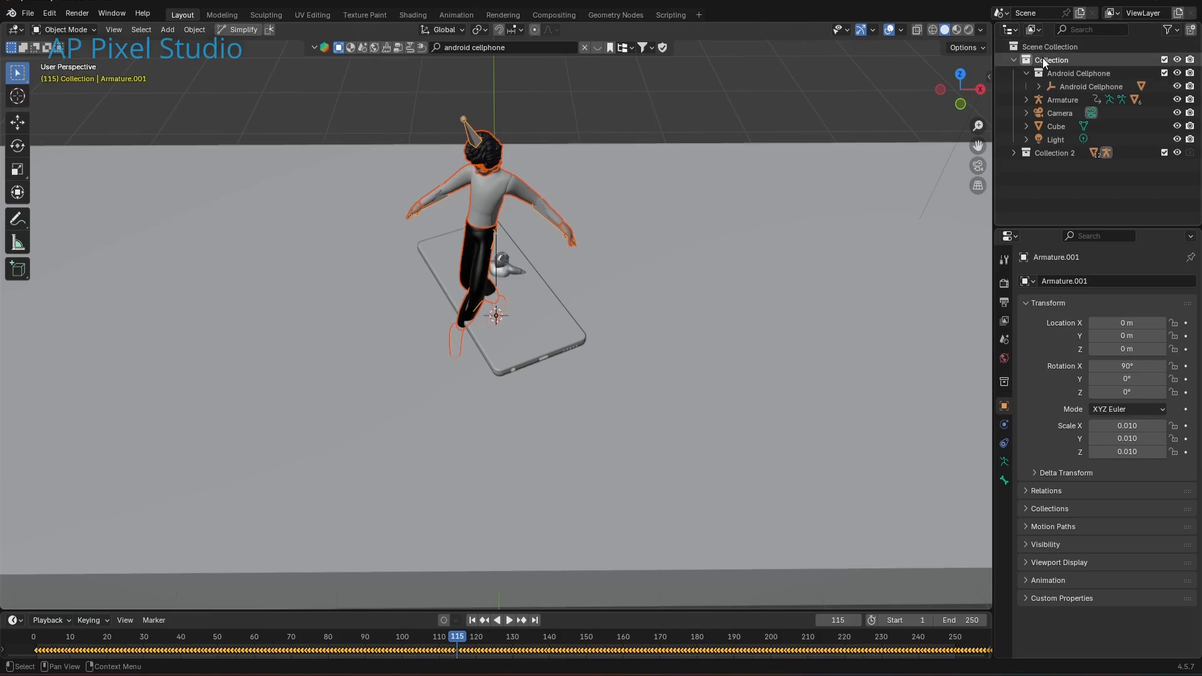
{"action": "left_click", "coordinate": [1045, 46]}
{"action": "right_click", "coordinate": [1046, 47]}
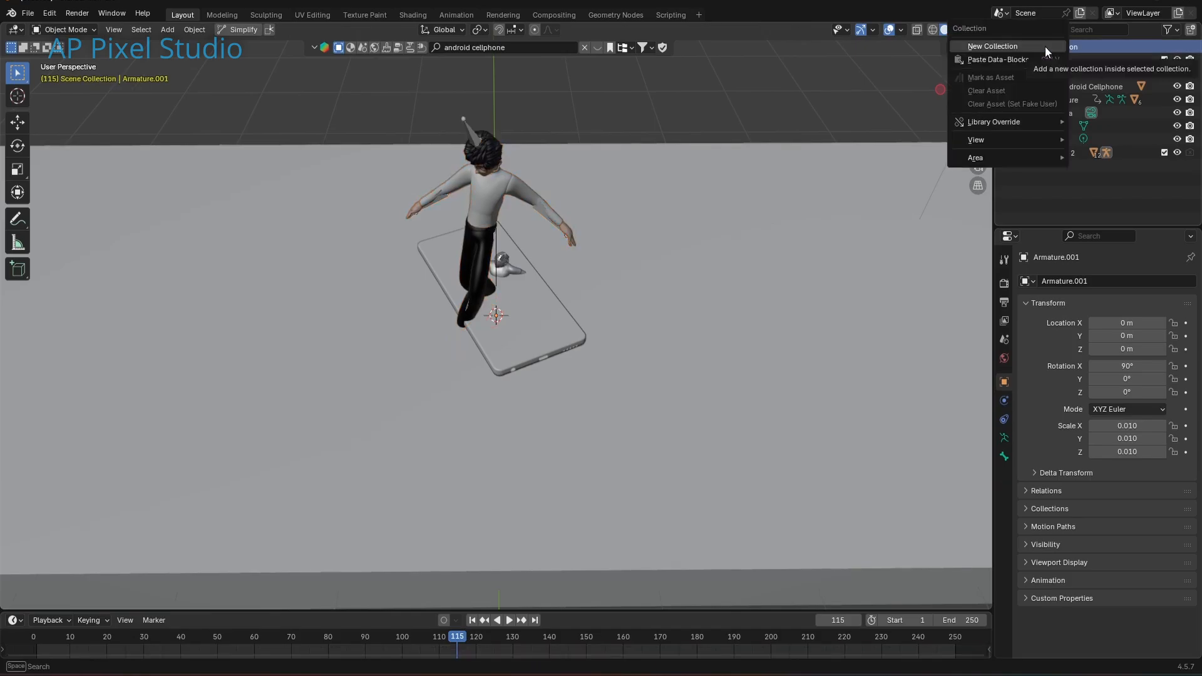
{"action": "left_click", "coordinate": [1024, 155]}
{"action": "left_click", "coordinate": [1013, 153]}
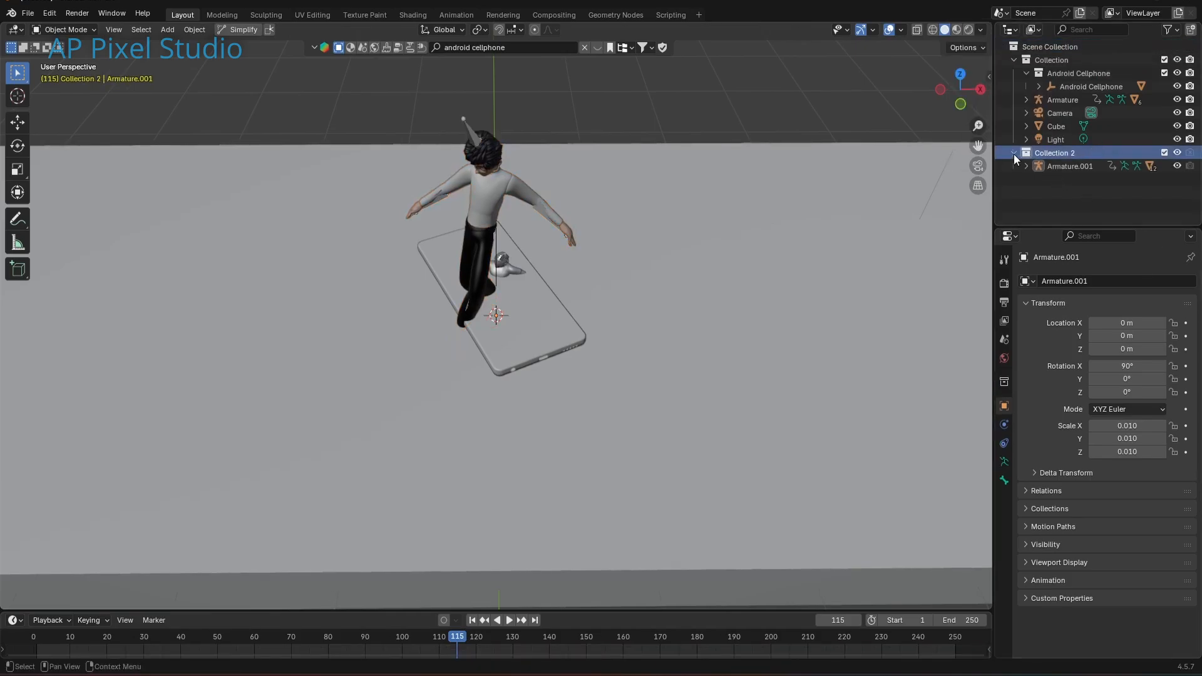
{"action": "left_click", "coordinate": [27, 13]}
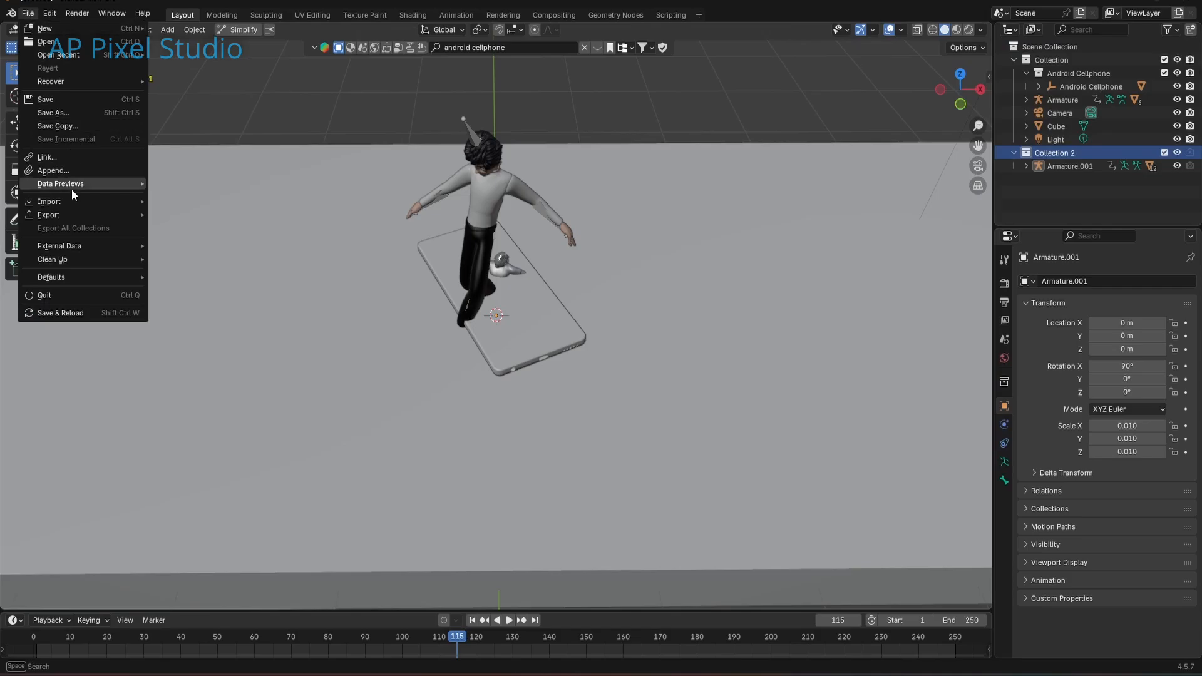
{"action": "mouse_move", "coordinate": [78, 201]}
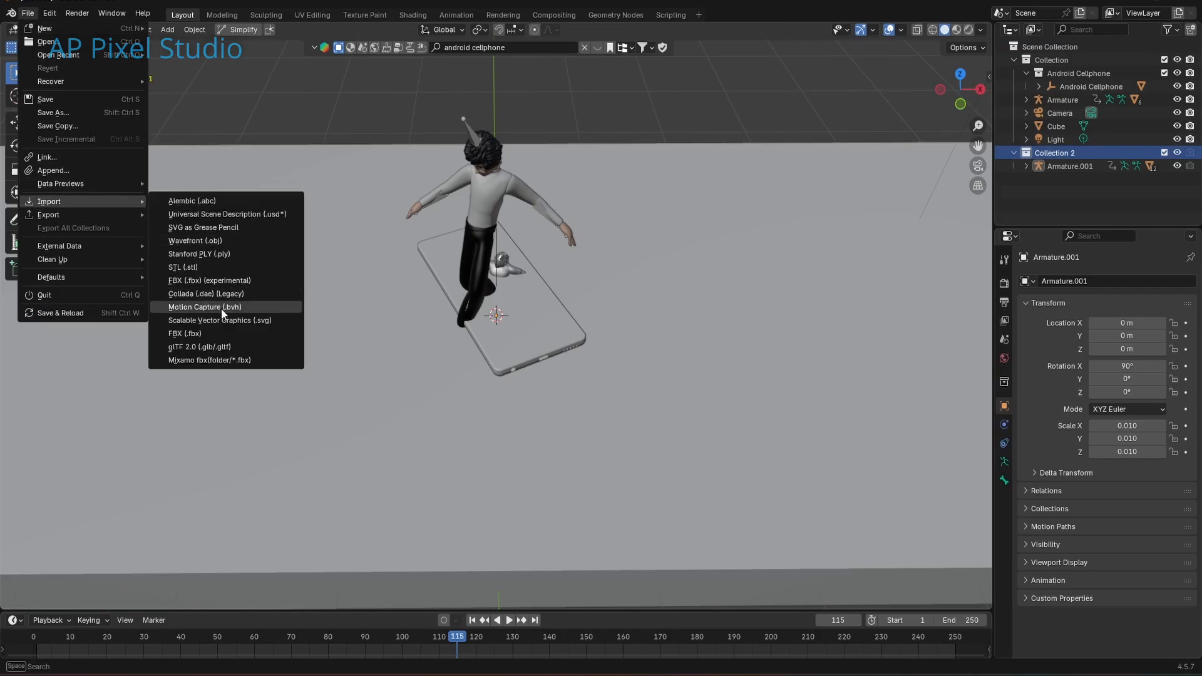
{"action": "left_click", "coordinate": [212, 333]}
{"action": "double_click", "coordinate": [607, 261]}
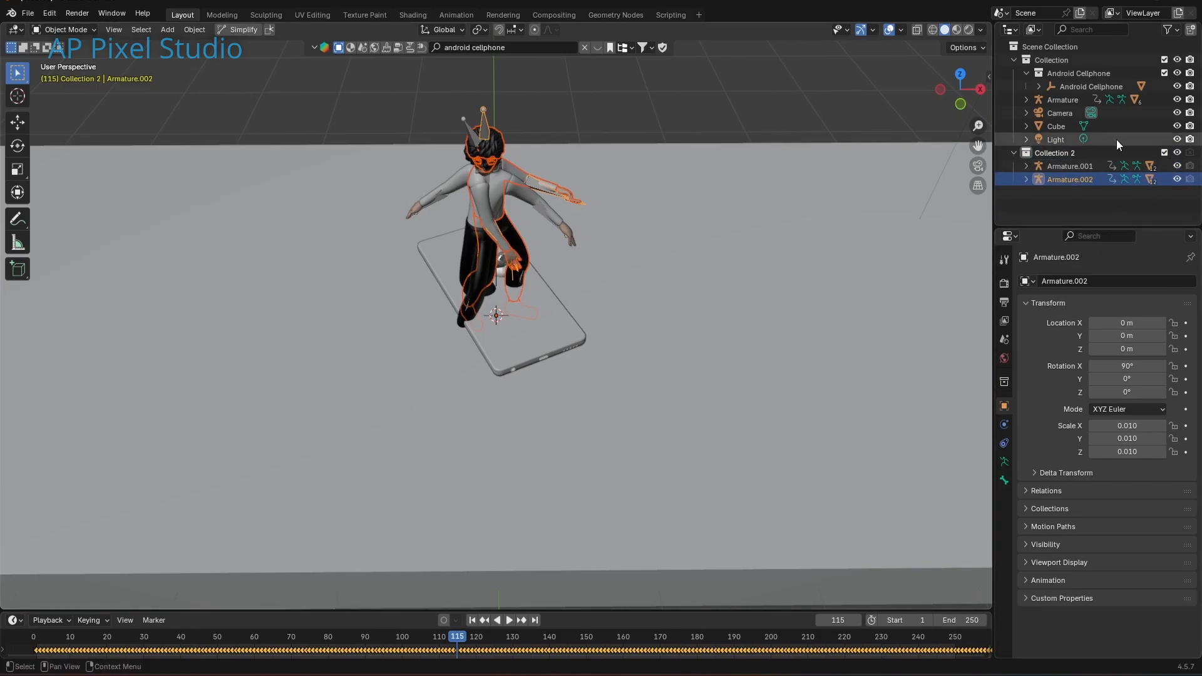
{"action": "left_click_drag", "start_coordinate": [1176, 166], "coordinate": [1175, 179]}
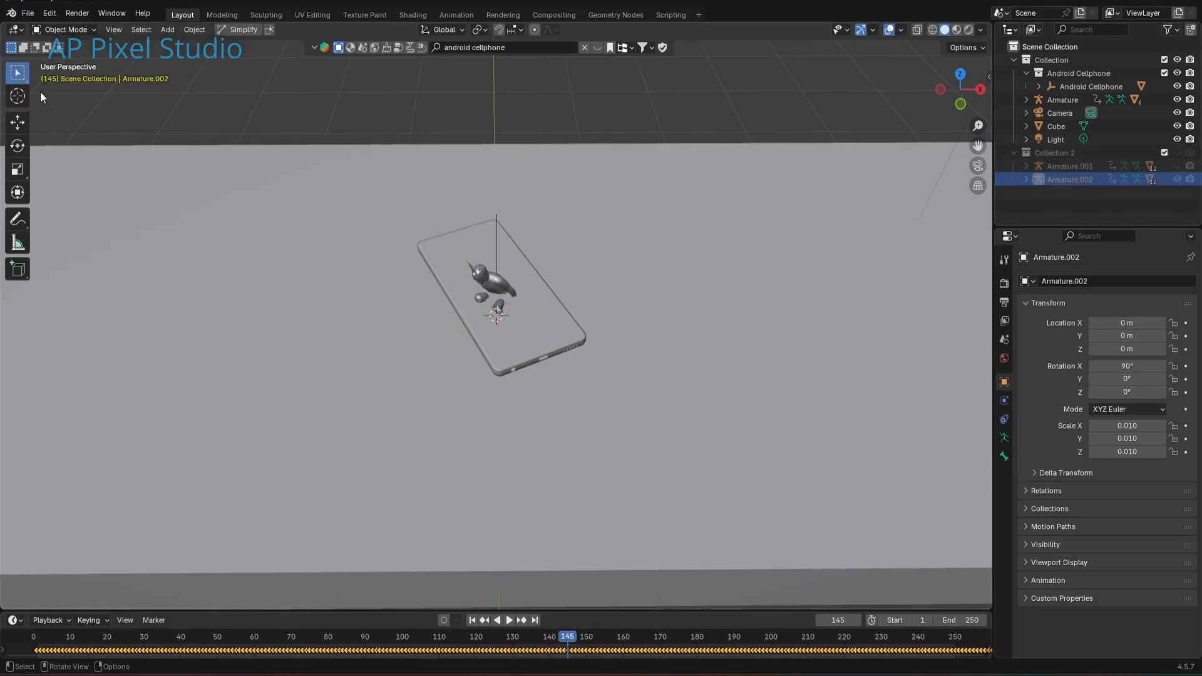
Enlarge the timeline area, switch it to the Dope Sheet's Action Editor, and select the original Armature to show its action
{"action": "left_click_drag", "start_coordinate": [14, 610], "coordinate": [14, 534]}
{"action": "left_click", "coordinate": [15, 544]}
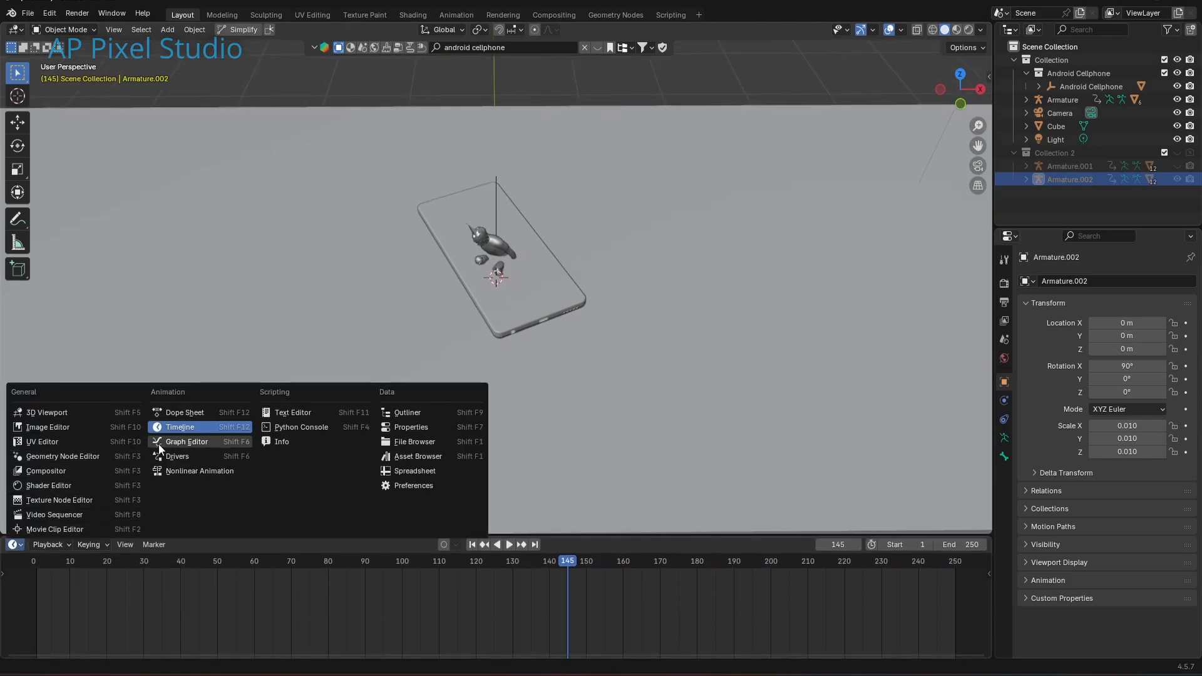
{"action": "left_click", "coordinate": [184, 413]}
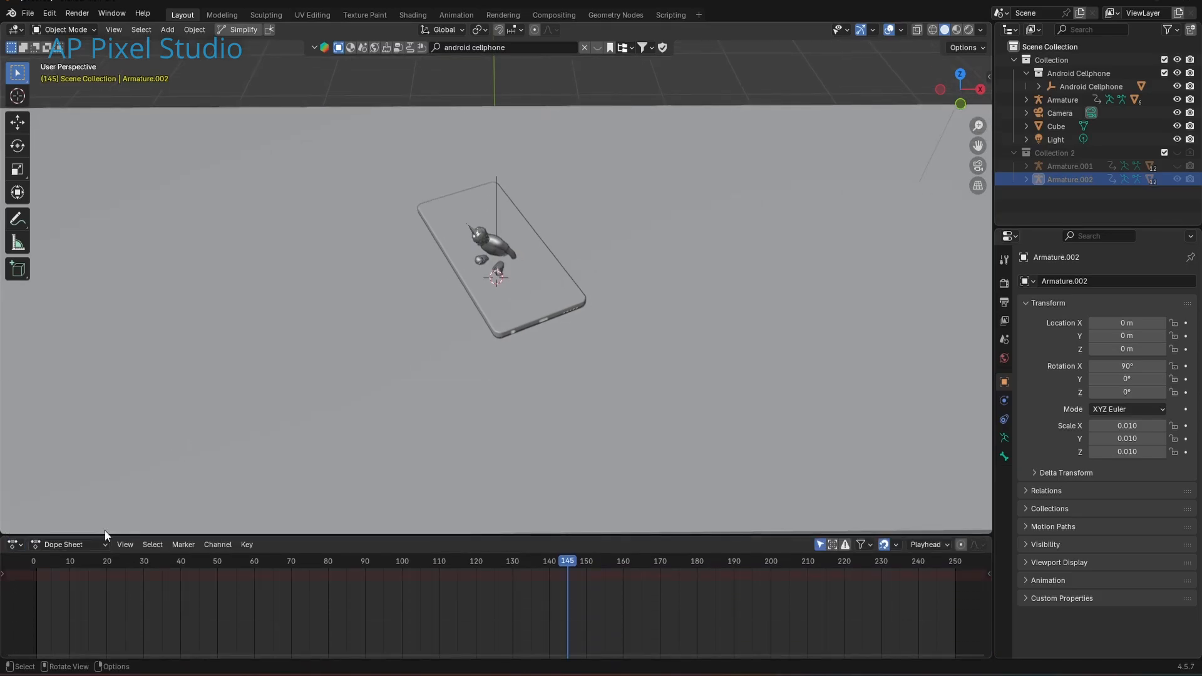
{"action": "left_click", "coordinate": [91, 545]}
{"action": "left_click", "coordinate": [70, 592]}
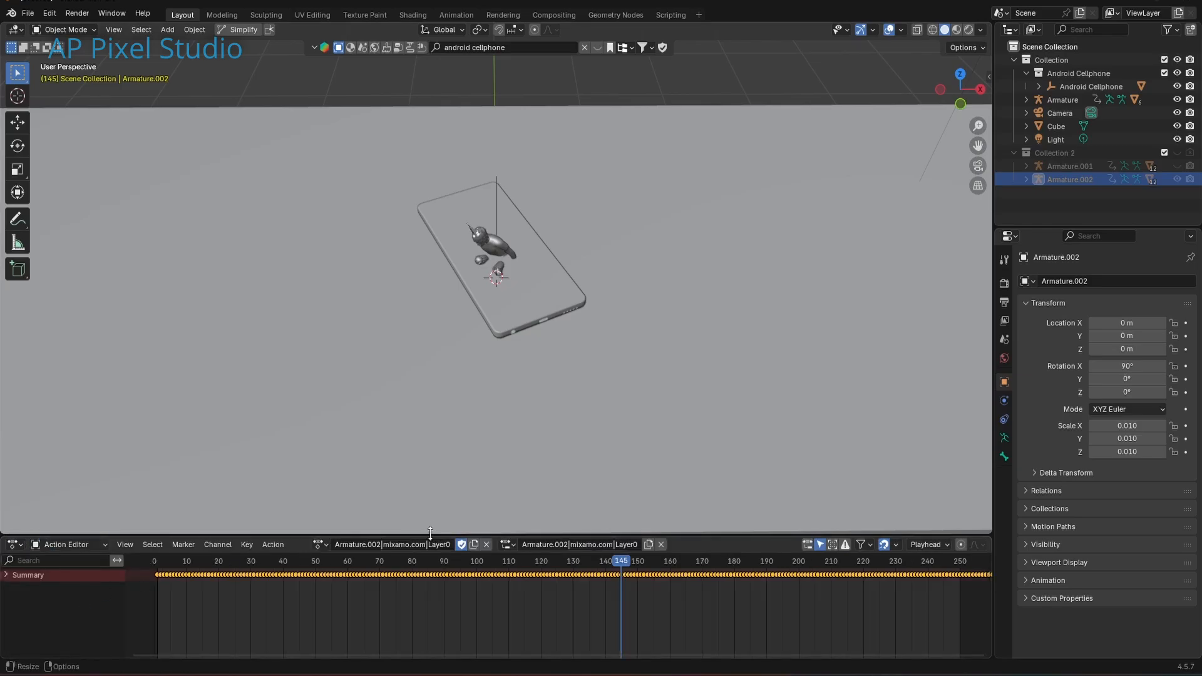
{"action": "left_click_drag", "start_coordinate": [453, 536], "coordinate": [453, 495]}
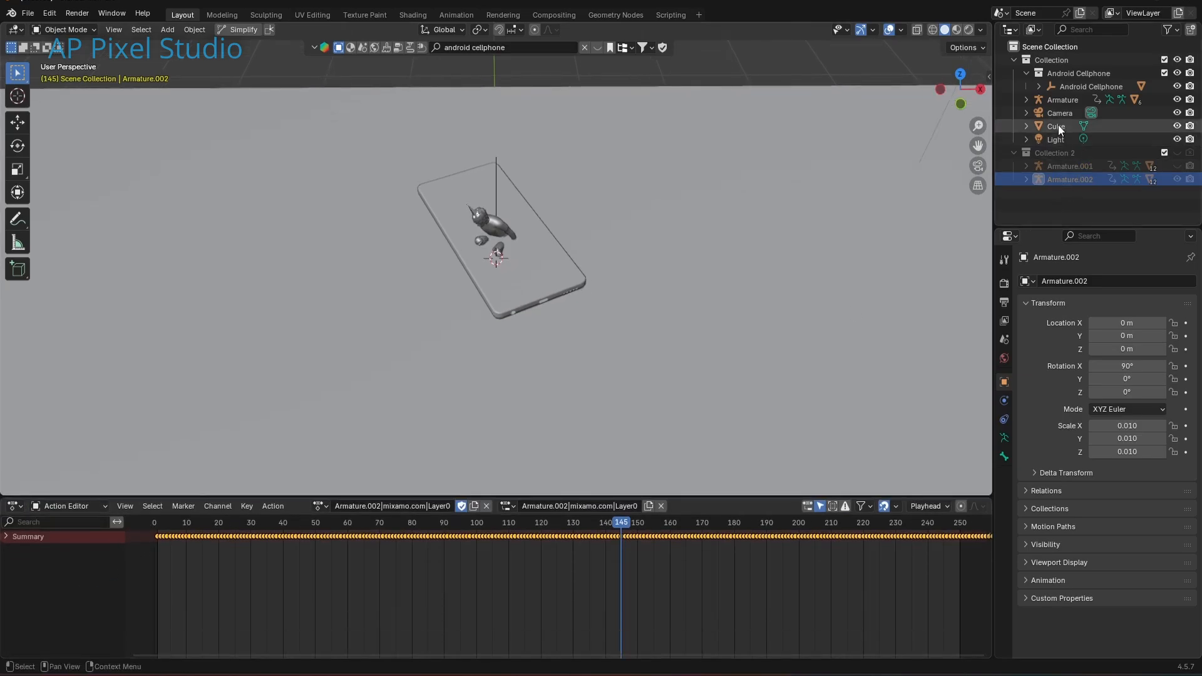
{"action": "left_click", "coordinate": [1064, 99]}
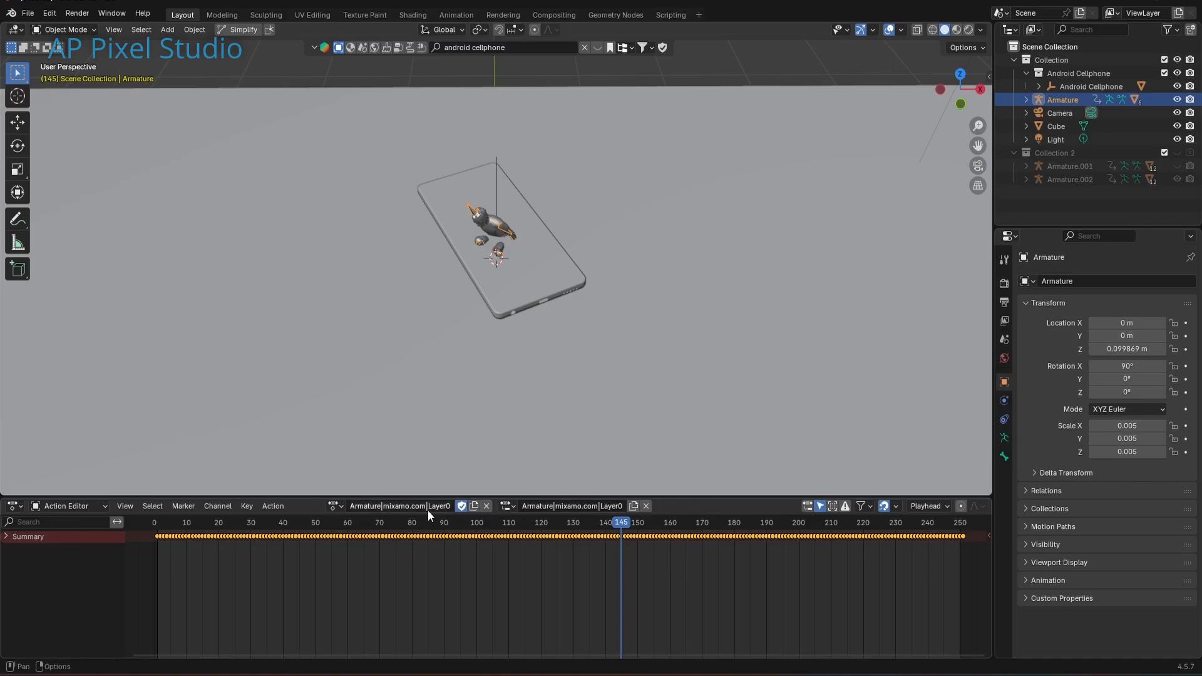
Scrub to frame 80 and examine the actions and slots available for Armature.001 and Armature.002
{"action": "left_click", "coordinate": [271, 523]}
{"action": "left_click_drag", "start_coordinate": [270, 524], "coordinate": [411, 551]}
{"action": "left_click", "coordinate": [1061, 167]}
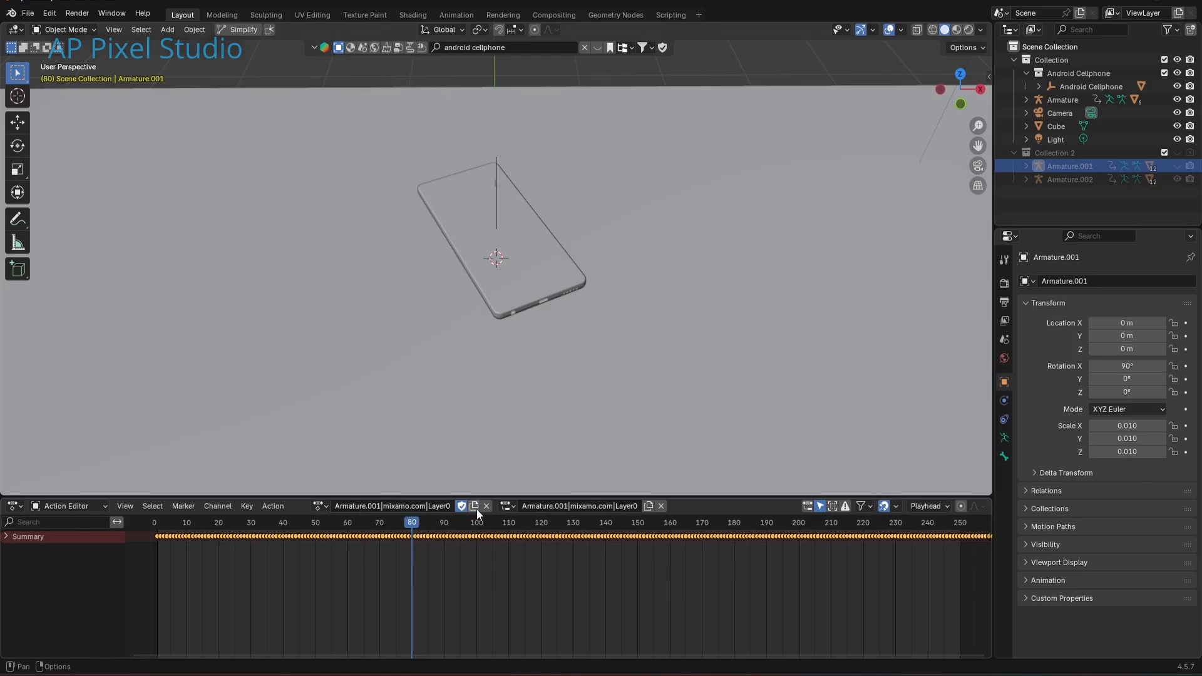
{"action": "left_click", "coordinate": [1078, 179]}
{"action": "left_click", "coordinate": [320, 505]}
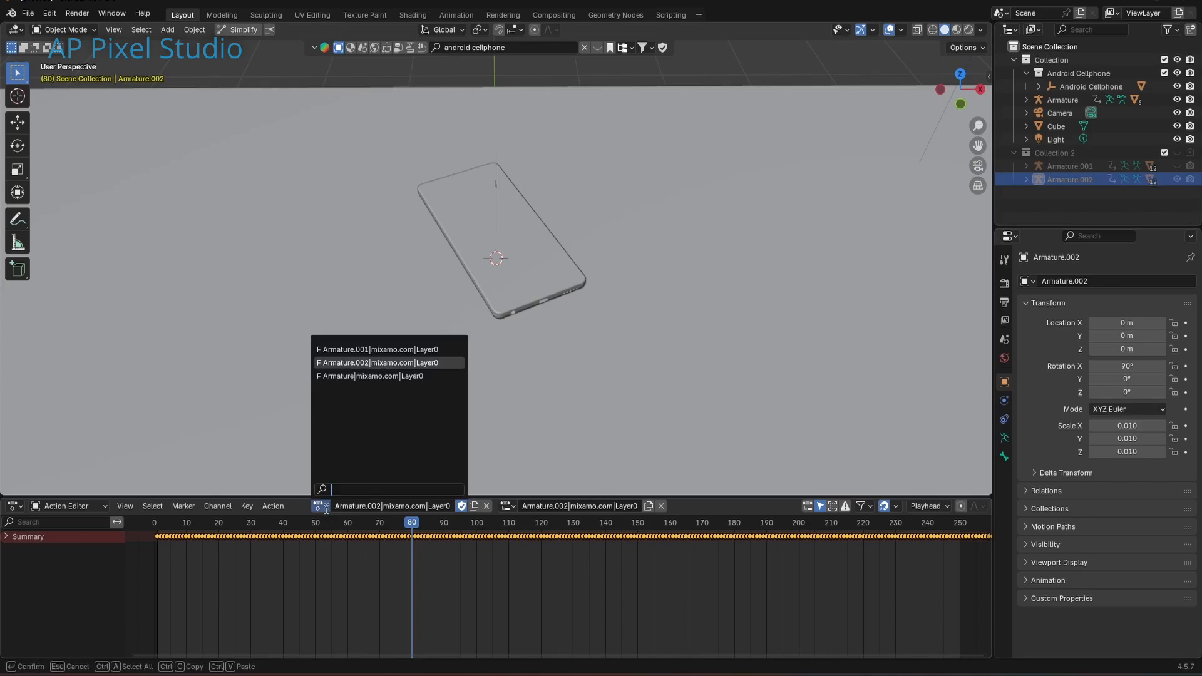
{"action": "left_click", "coordinate": [507, 506]}
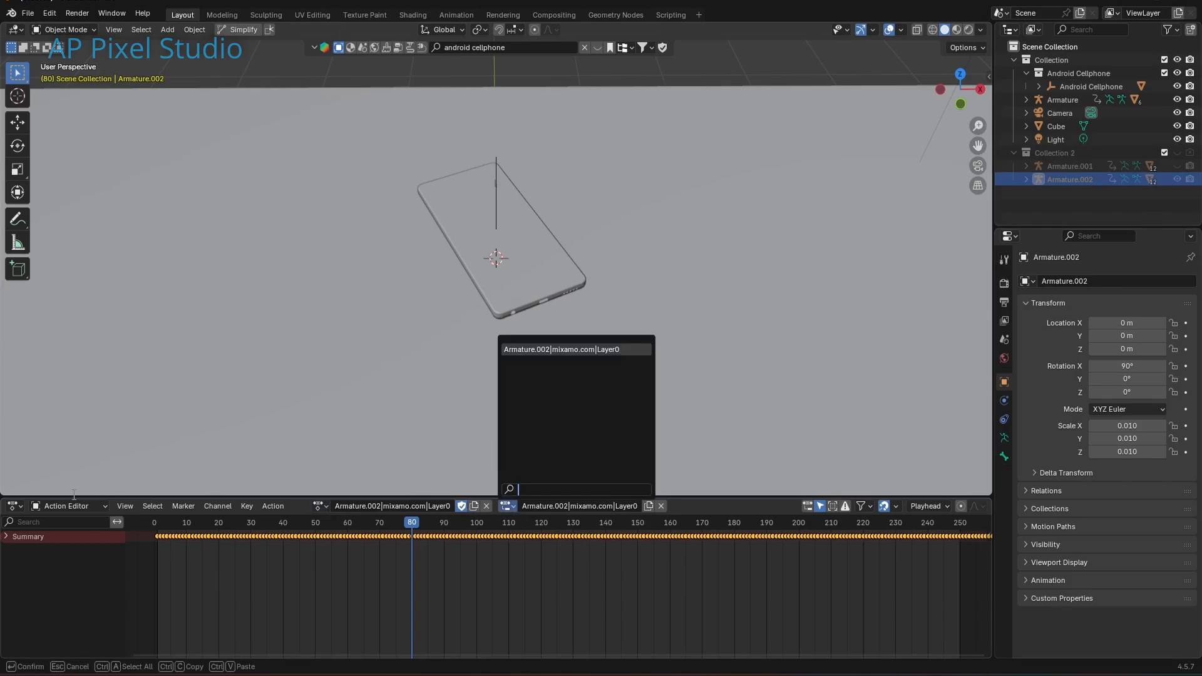
Switch the Action Editor area to Nonlinear Animation, enlarge it, and show its sidebar
{"action": "left_click", "coordinate": [14, 506]}
{"action": "left_click", "coordinate": [188, 598]}
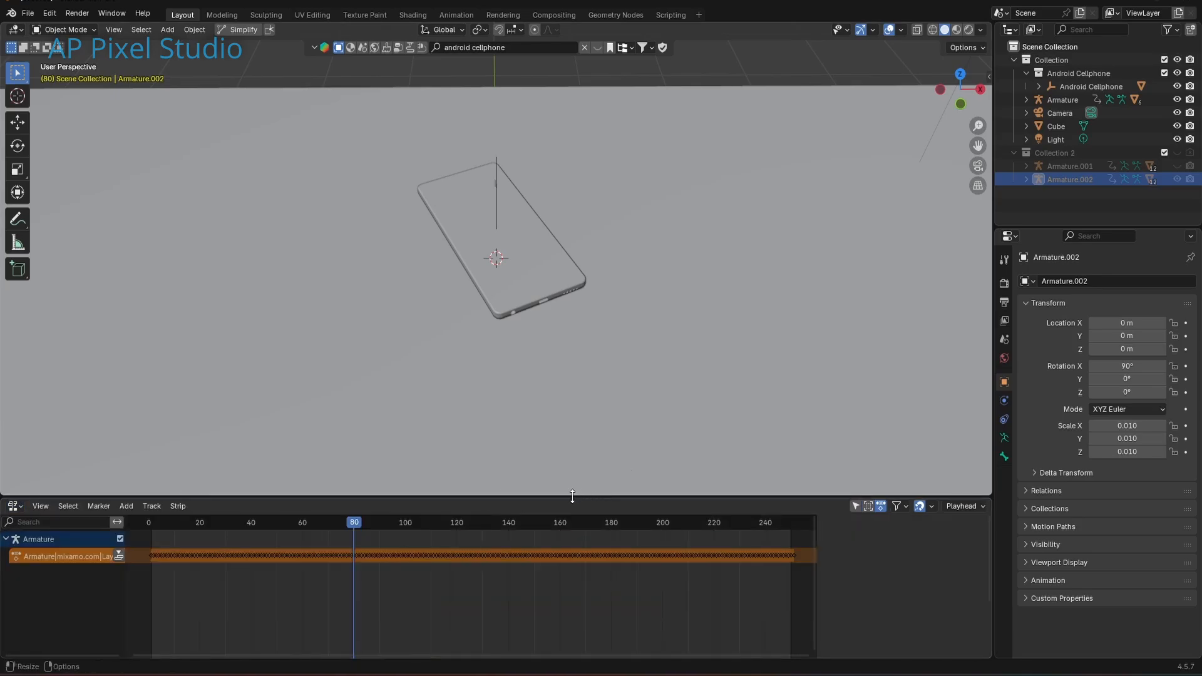
{"action": "left_click_drag", "start_coordinate": [619, 498], "coordinate": [563, 455]}
{"action": "key", "text": "n"}
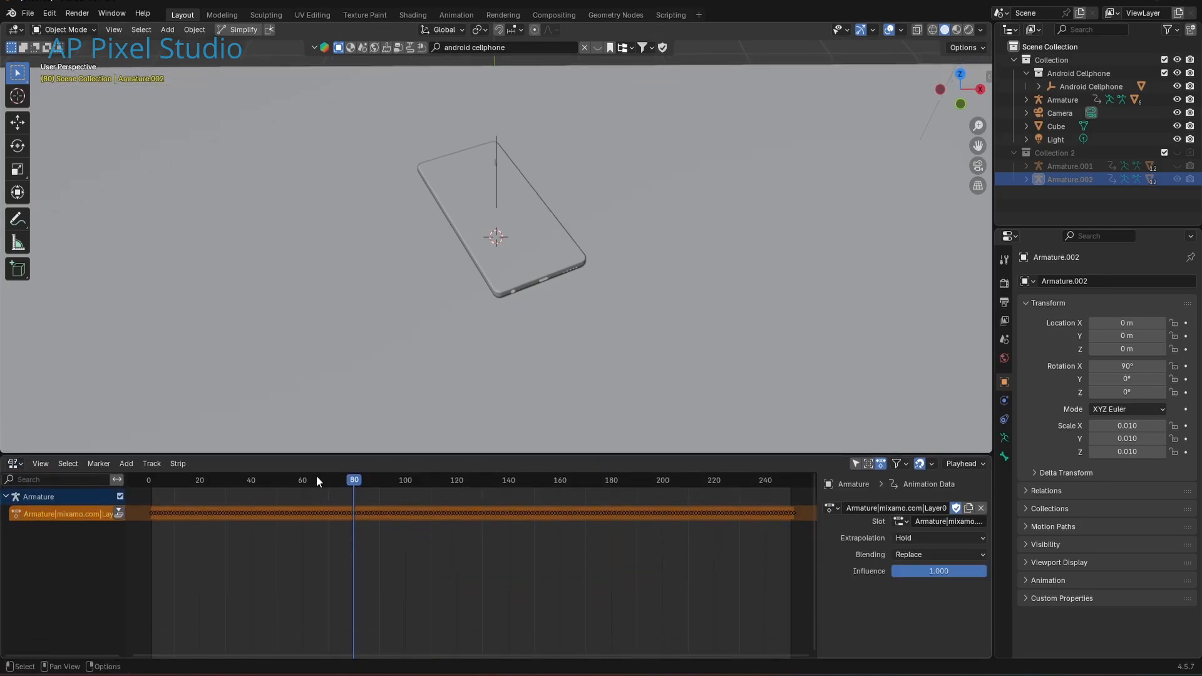
Scrub back to an earlier frame and push the original Armature's getting-up action down into an NLA strip
{"action": "left_click_drag", "start_coordinate": [328, 482], "coordinate": [311, 549]}
{"action": "left_click", "coordinate": [170, 478]}
{"action": "left_click", "coordinate": [118, 512]}
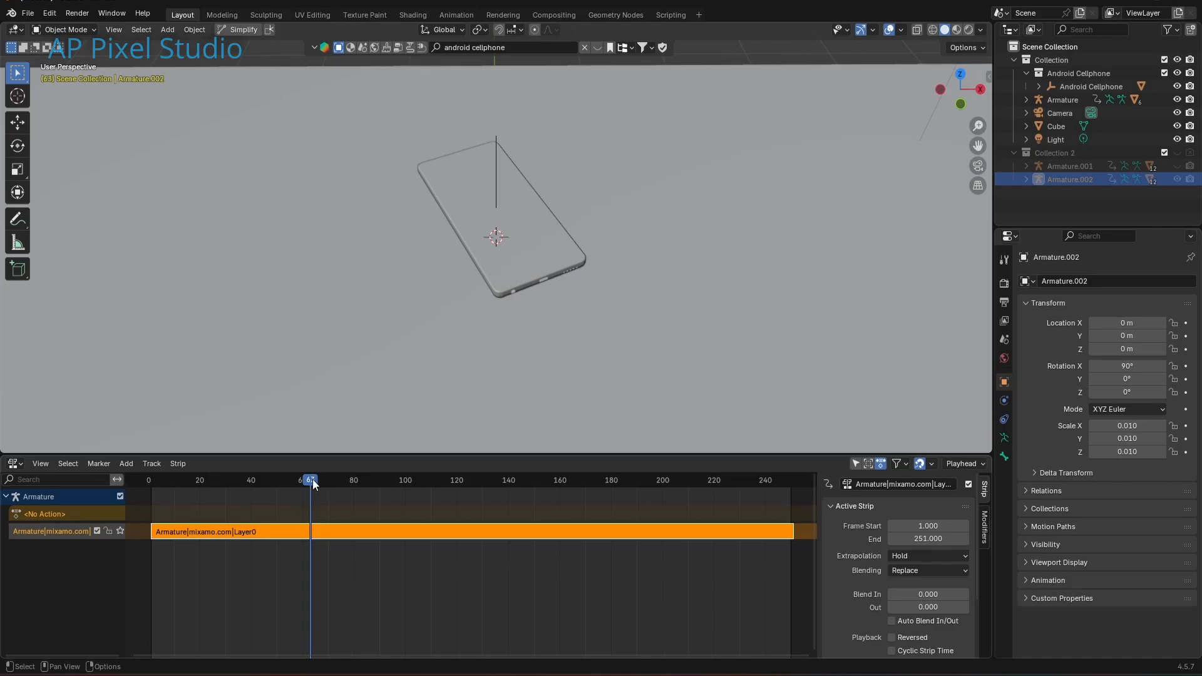
Scrub through the getting-up motion and shift its strip earlier in time to start at frame -80
{"action": "left_click_drag", "start_coordinate": [313, 479], "coordinate": [624, 561]}
{"action": "left_click_drag", "start_coordinate": [634, 488], "coordinate": [630, 496]}
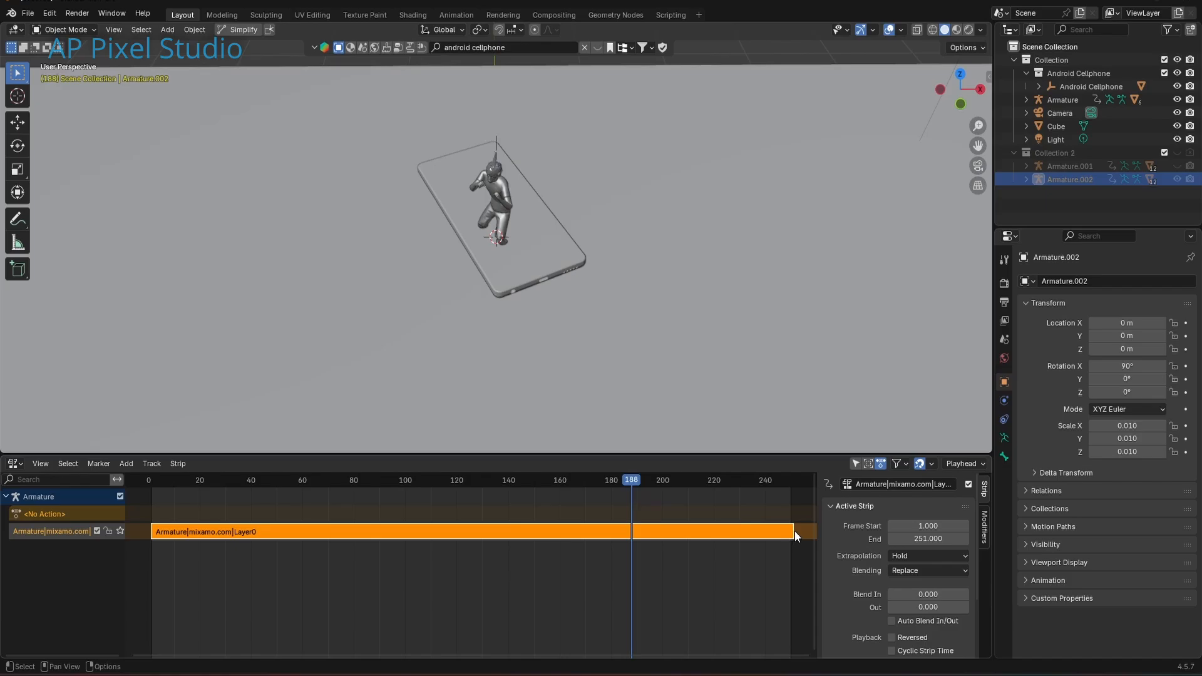
{"action": "left_click_drag", "start_coordinate": [336, 479], "coordinate": [359, 505]}
{"action": "key", "text": "g"}
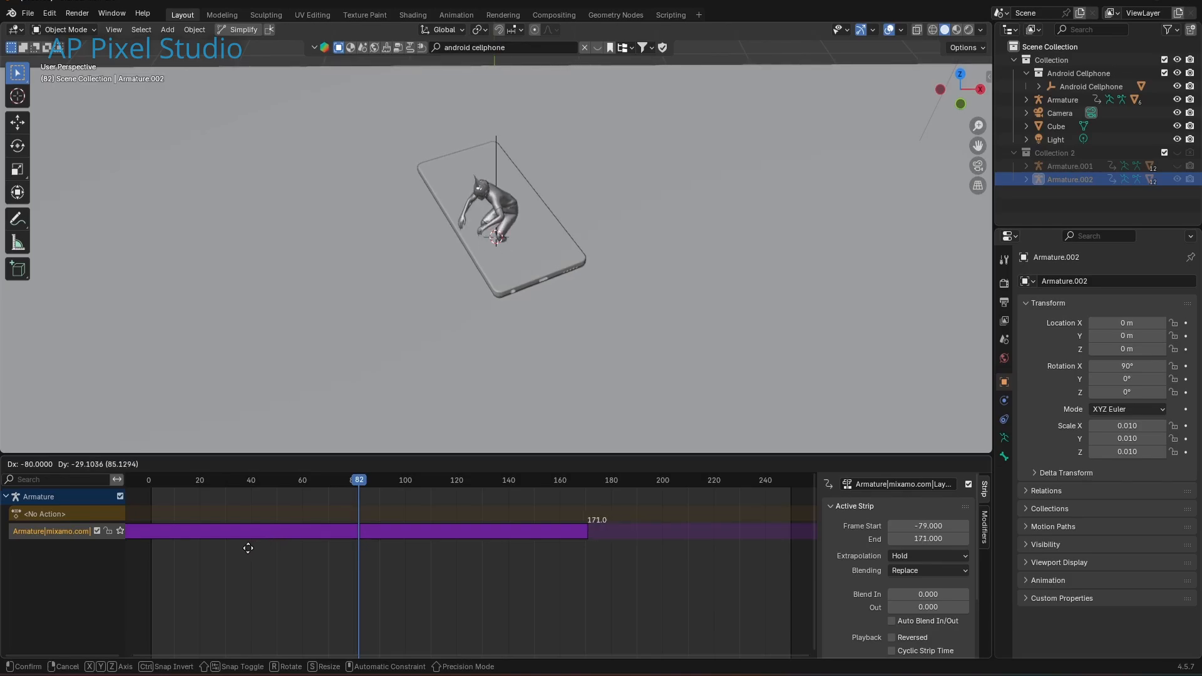
{"action": "left_click", "coordinate": [247, 547]}
Set the getting-up strip's end frame to 110 and scrub around its end to check the pose
{"action": "left_click_drag", "start_coordinate": [352, 487], "coordinate": [432, 536]}
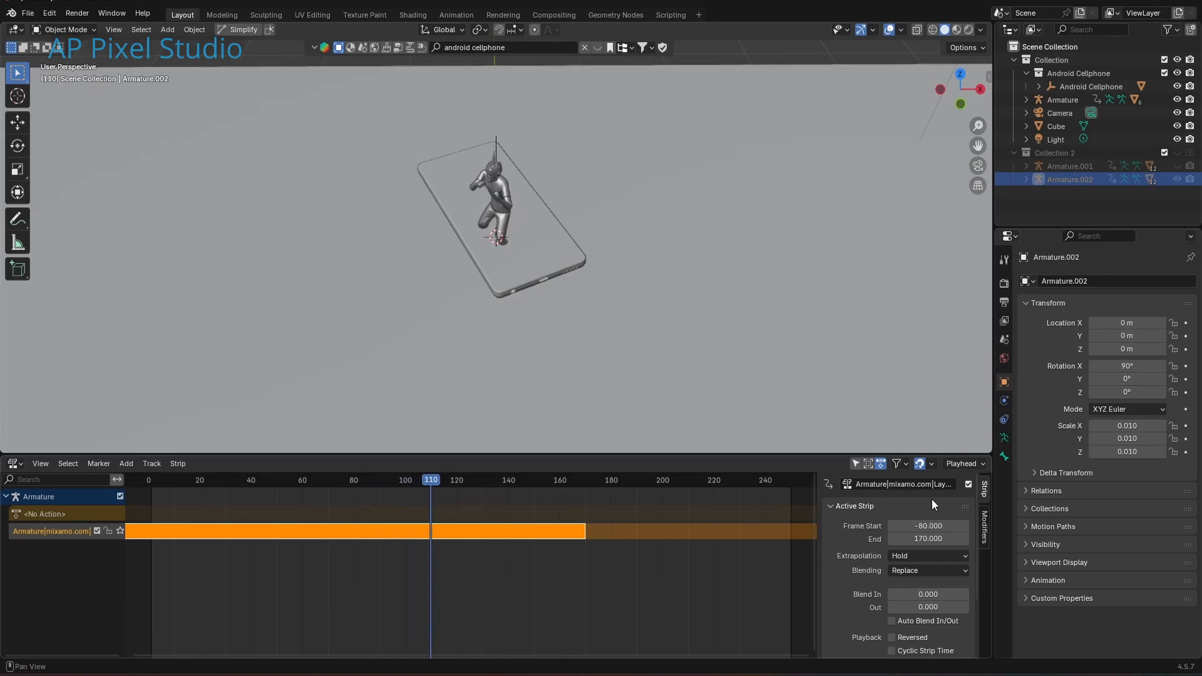
{"action": "left_click", "coordinate": [935, 540]}
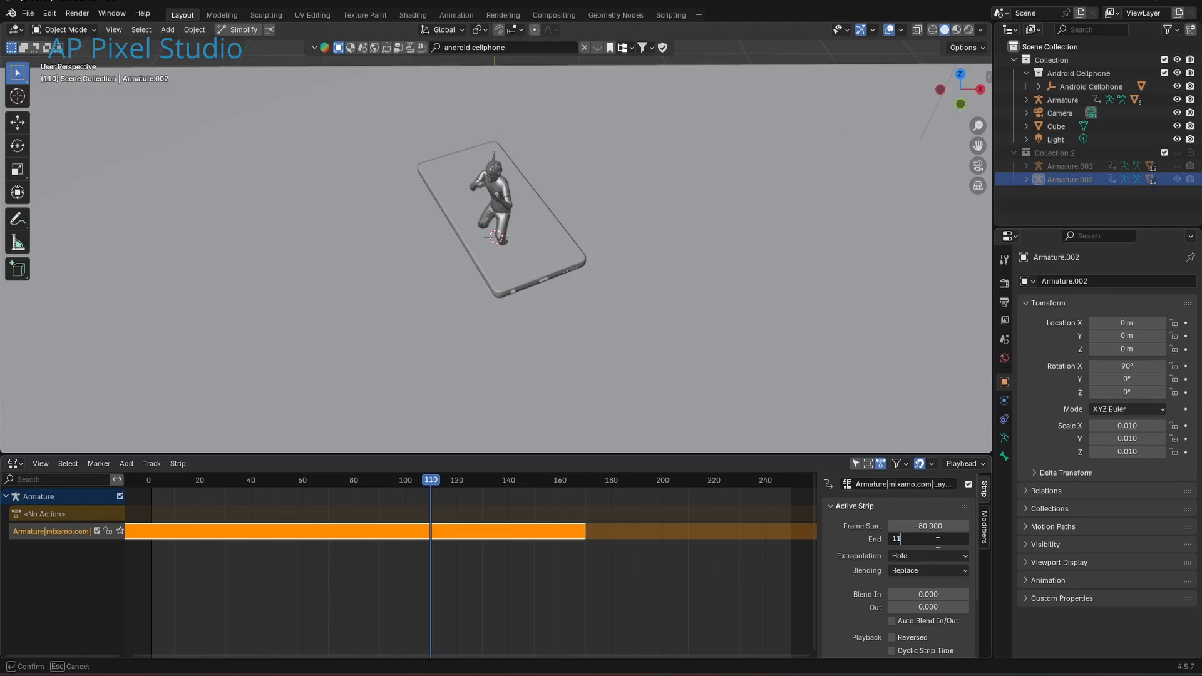
{"action": "key", "text": "Return"}
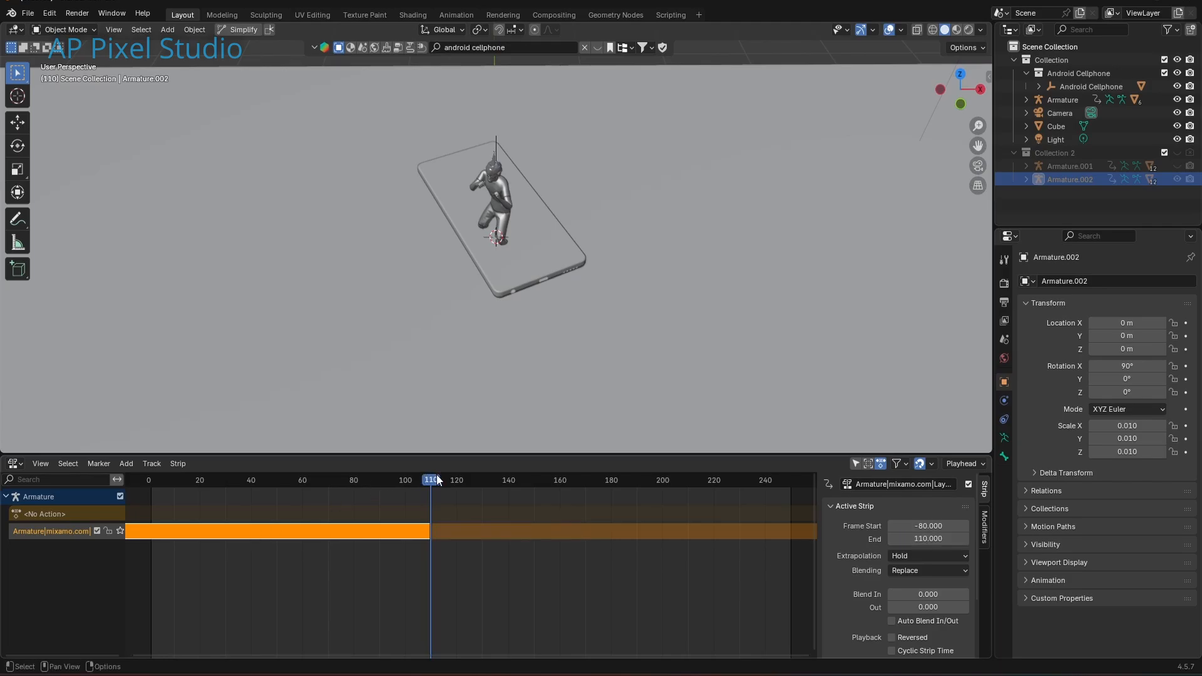
{"action": "left_click_drag", "start_coordinate": [436, 479], "coordinate": [412, 540]}
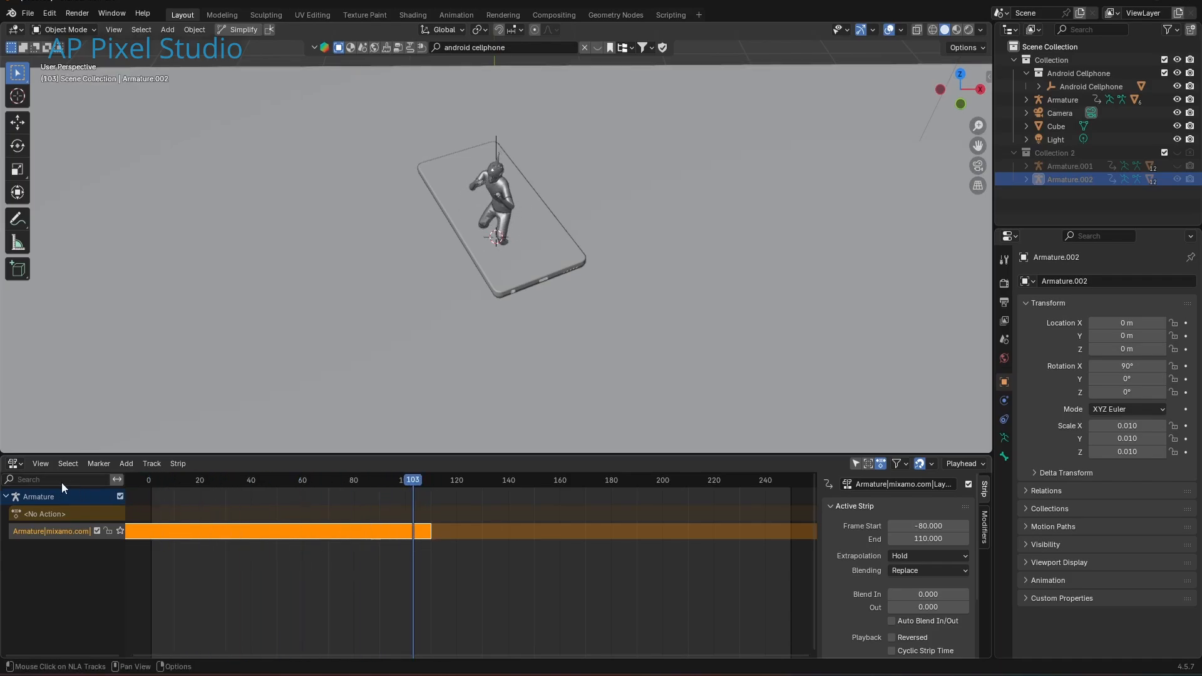
Assign the Armature.001|mixamo.com|Layer0 action and its matching slot to Armature, then push it down into a strip
{"action": "left_click", "coordinate": [30, 511]}
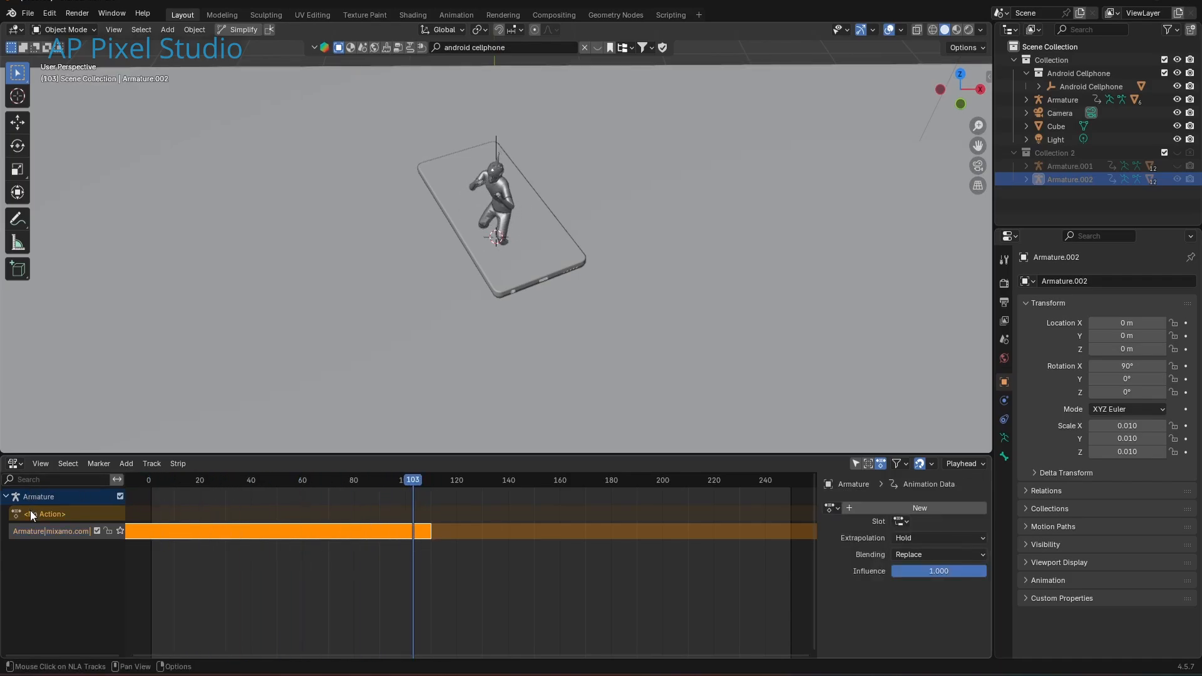
{"action": "left_click", "coordinate": [833, 508]}
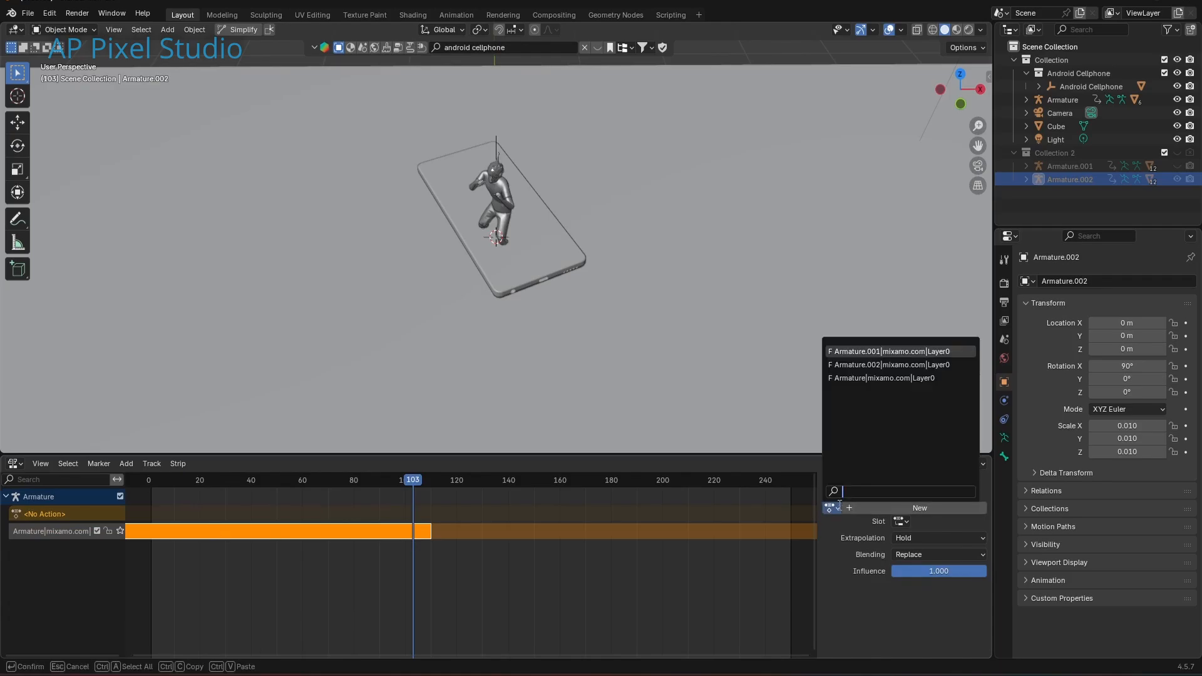
{"action": "left_click", "coordinate": [865, 351]}
{"action": "left_click", "coordinate": [901, 521]}
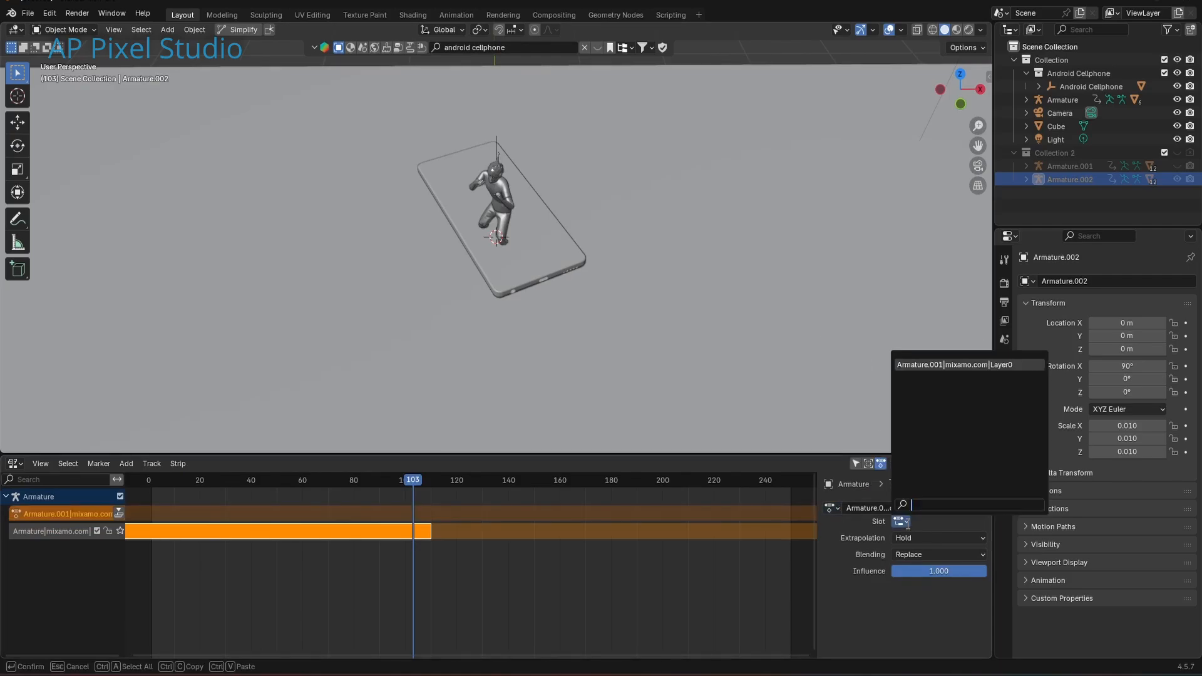
{"action": "left_click", "coordinate": [923, 365]}
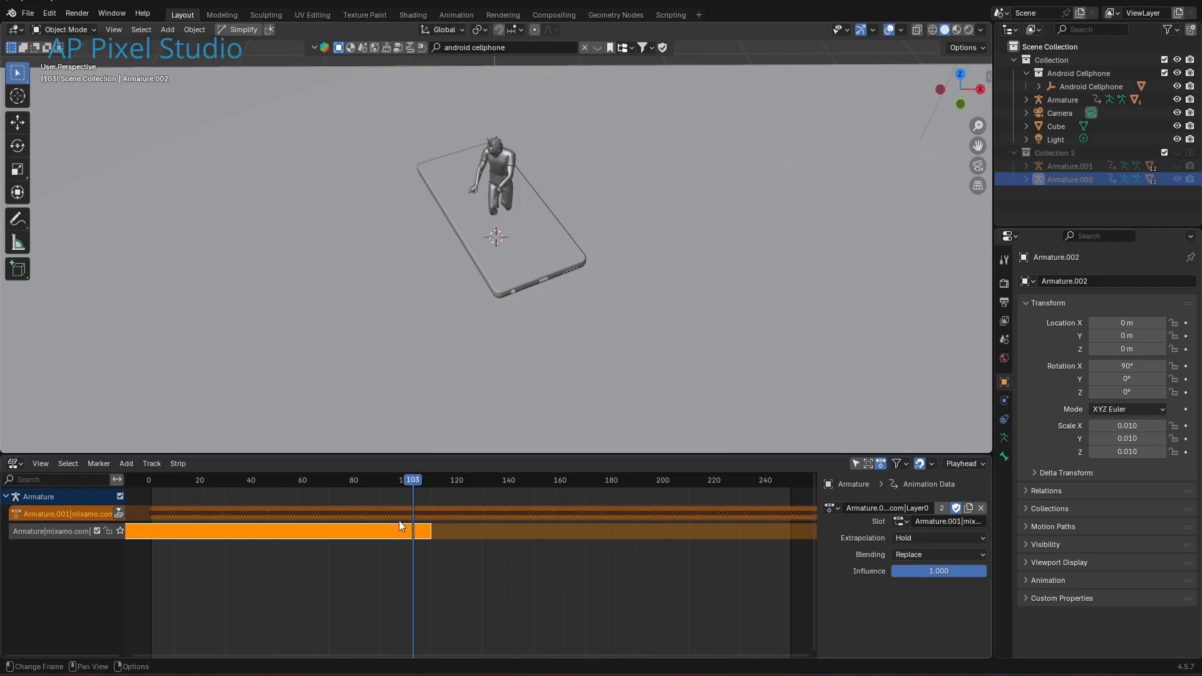
{"action": "left_click_drag", "start_coordinate": [415, 480], "coordinate": [103, 512]}
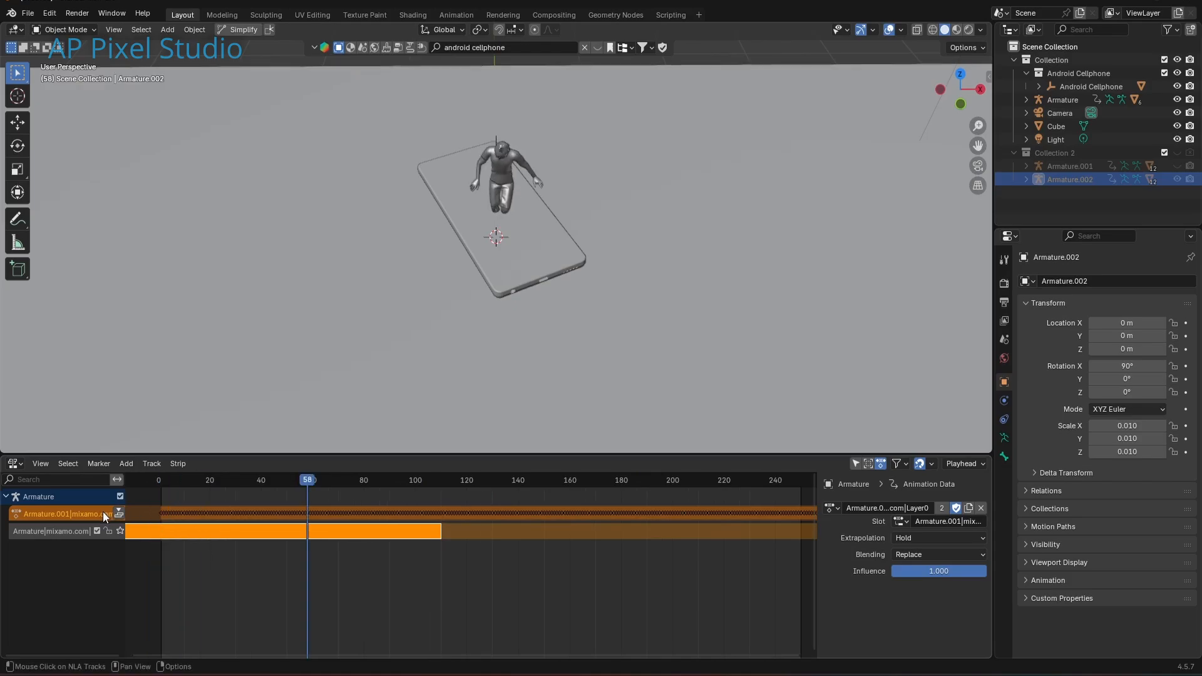
{"action": "left_click", "coordinate": [119, 513]}
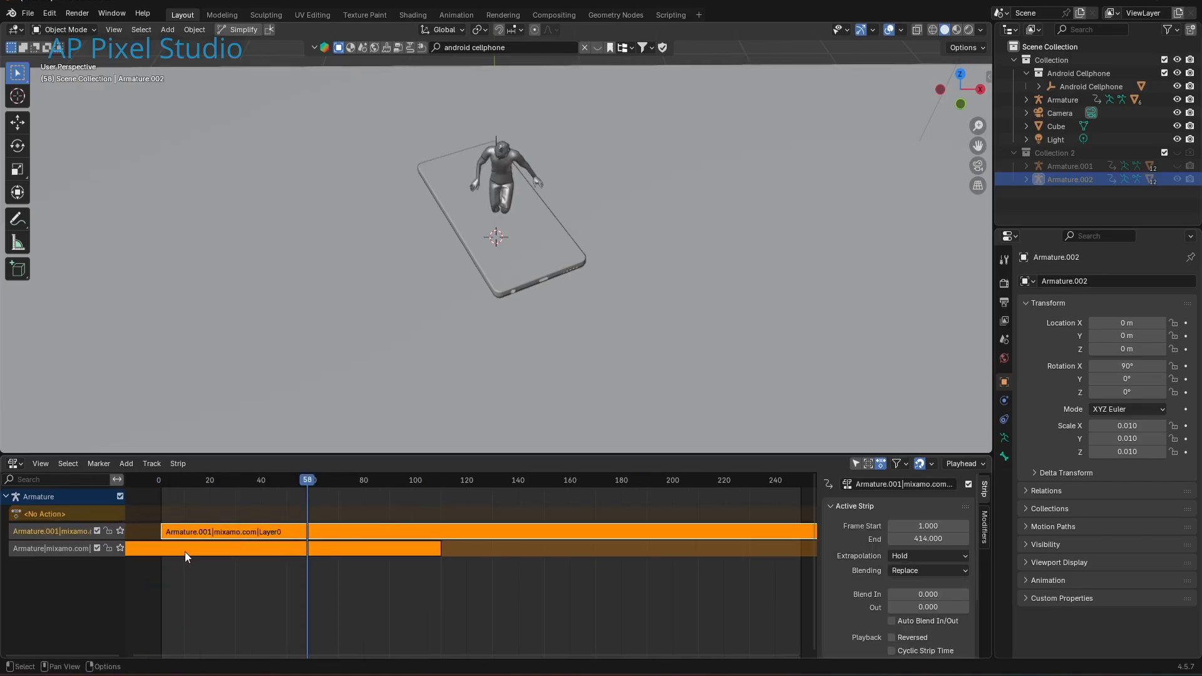
Move the Armature.001 strip onto the getting-up strip's track, starting at frame 109 directly behind it
{"action": "mouse_move", "coordinate": [209, 532]}
{"action": "left_mouse_down"}
{"action": "mouse_move", "coordinate": [404, 535]}
{"action": "mouse_move", "coordinate": [220, 547]}
{"action": "mouse_move", "coordinate": [226, 524]}
{"action": "mouse_move", "coordinate": [222, 536]}
{"action": "left_mouse_up"}
{"action": "left_click", "coordinate": [356, 537]}
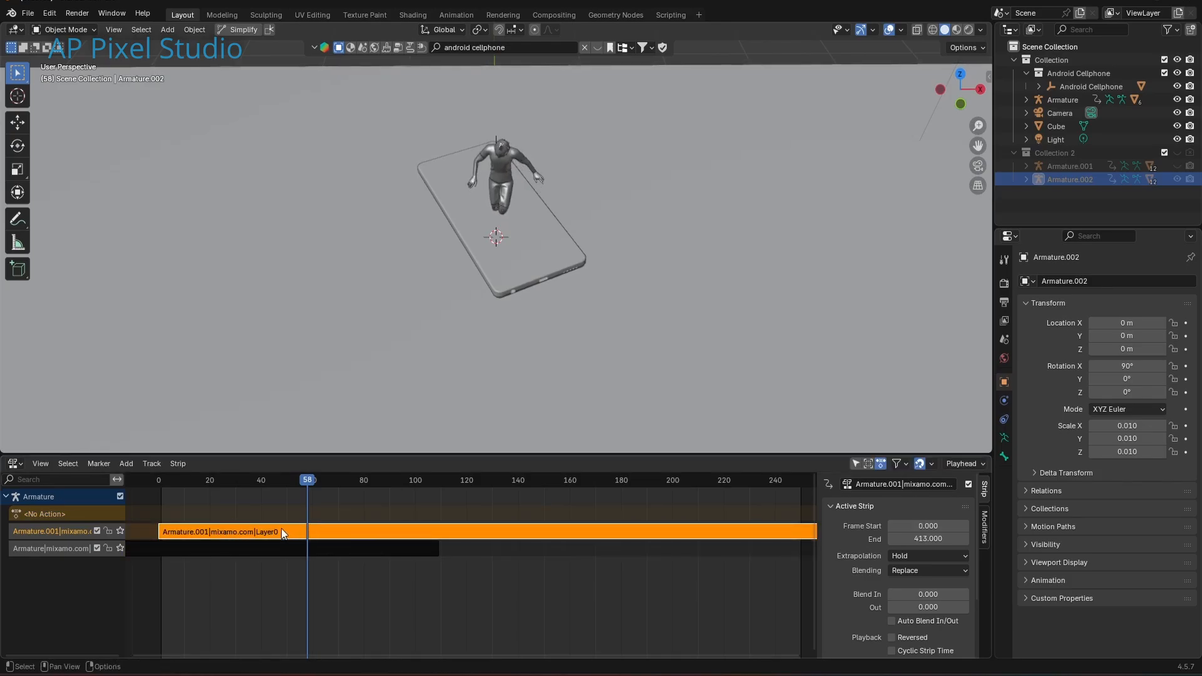
{"action": "left_click_drag", "start_coordinate": [305, 480], "coordinate": [189, 489]}
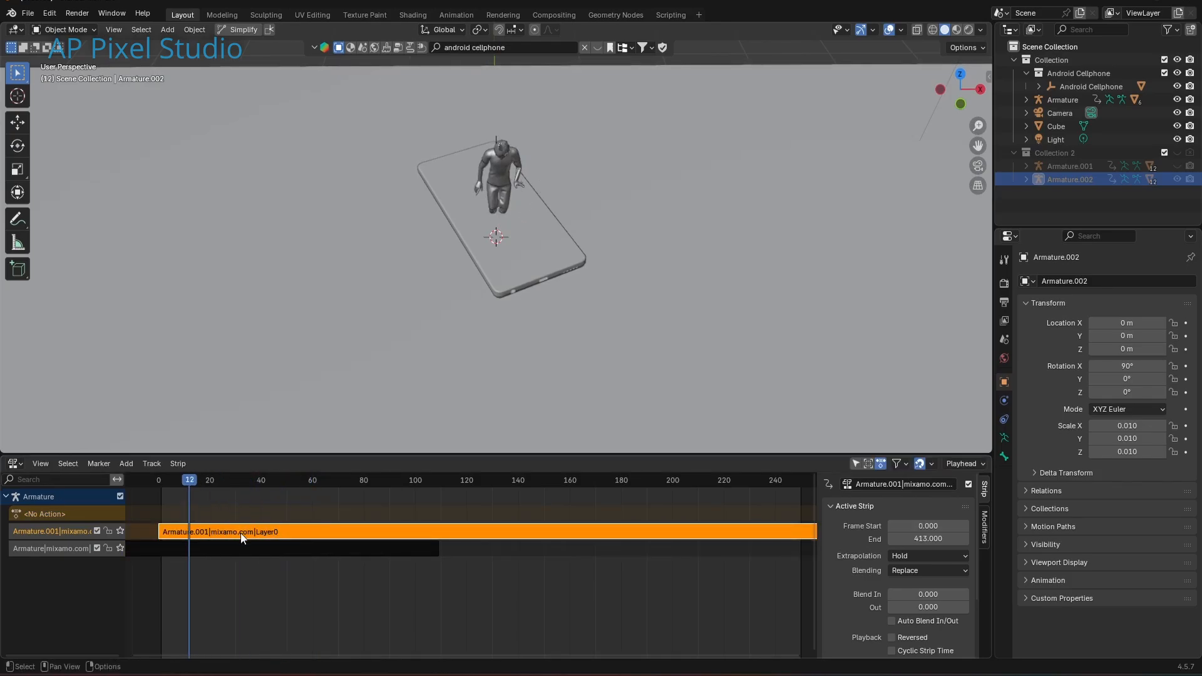
{"action": "left_click_drag", "start_coordinate": [241, 532], "coordinate": [527, 551]}
Set the getting-up strip's Blend Out to 9 and the Armature.001 strip's Blend In to 9
{"action": "left_click_drag", "start_coordinate": [179, 484], "coordinate": [426, 560]}
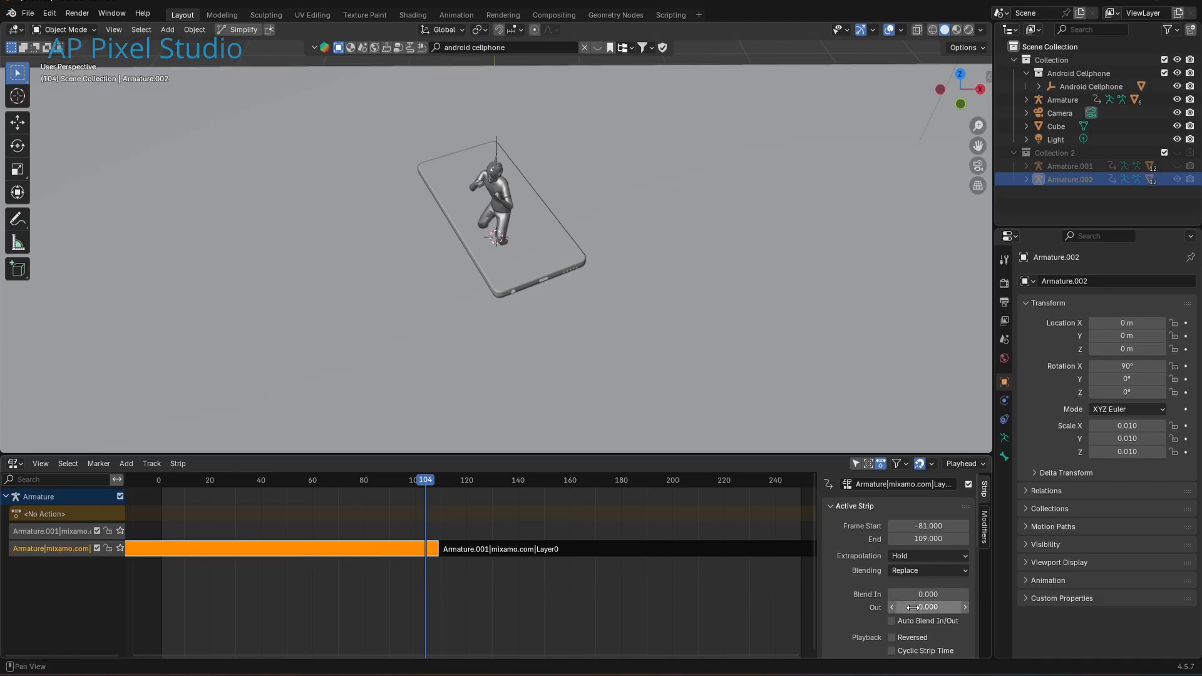
{"action": "left_click_drag", "start_coordinate": [928, 607], "coordinate": [967, 608]}
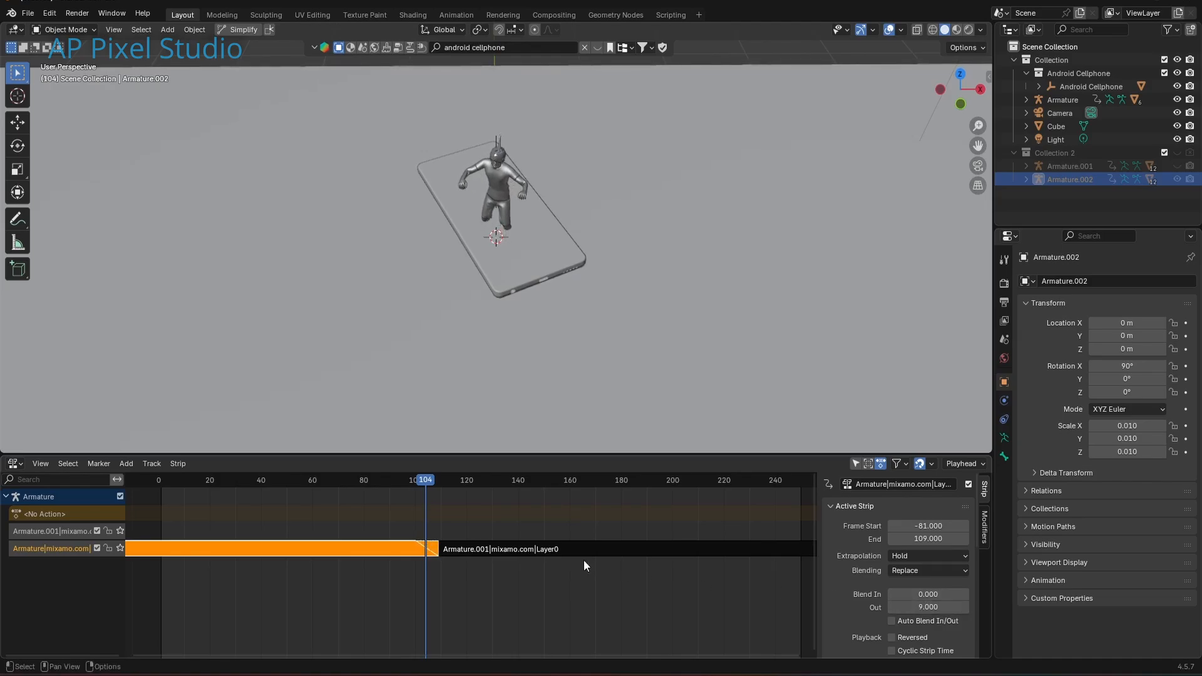
{"action": "left_click", "coordinate": [529, 547]}
{"action": "mouse_move", "coordinate": [429, 487]}
{"action": "left_mouse_down"}
{"action": "mouse_move", "coordinate": [419, 480]}
{"action": "mouse_move", "coordinate": [439, 499]}
{"action": "left_mouse_up"}
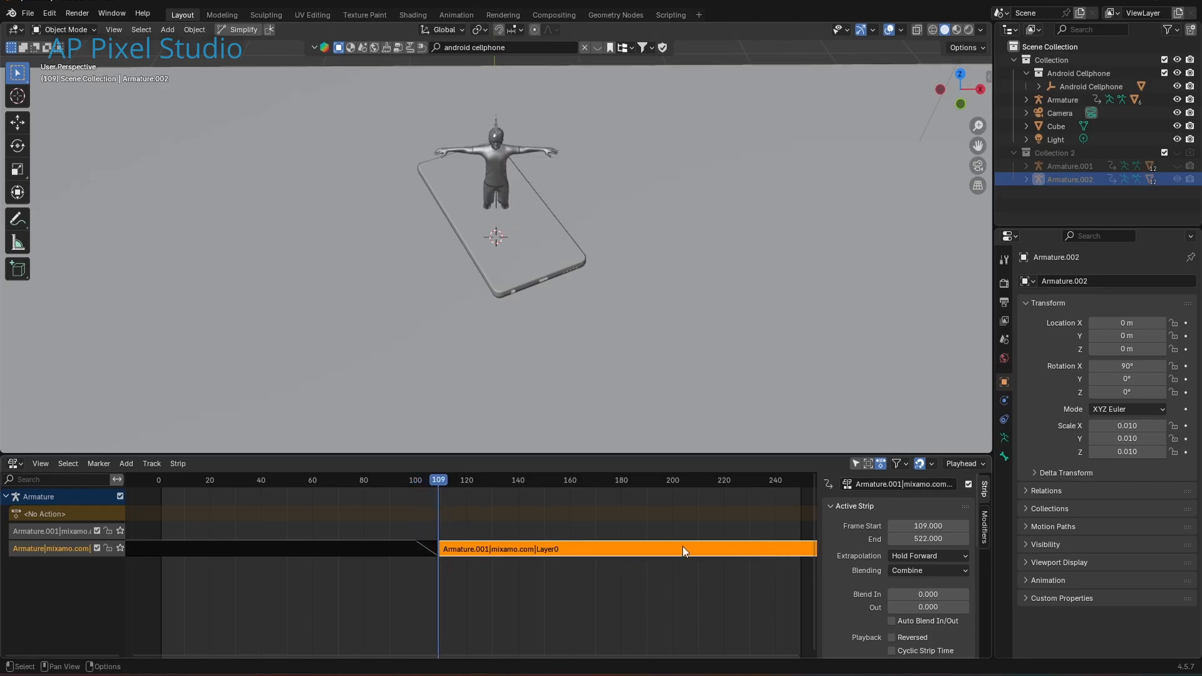
{"action": "left_click_drag", "start_coordinate": [906, 592], "coordinate": [969, 592]}
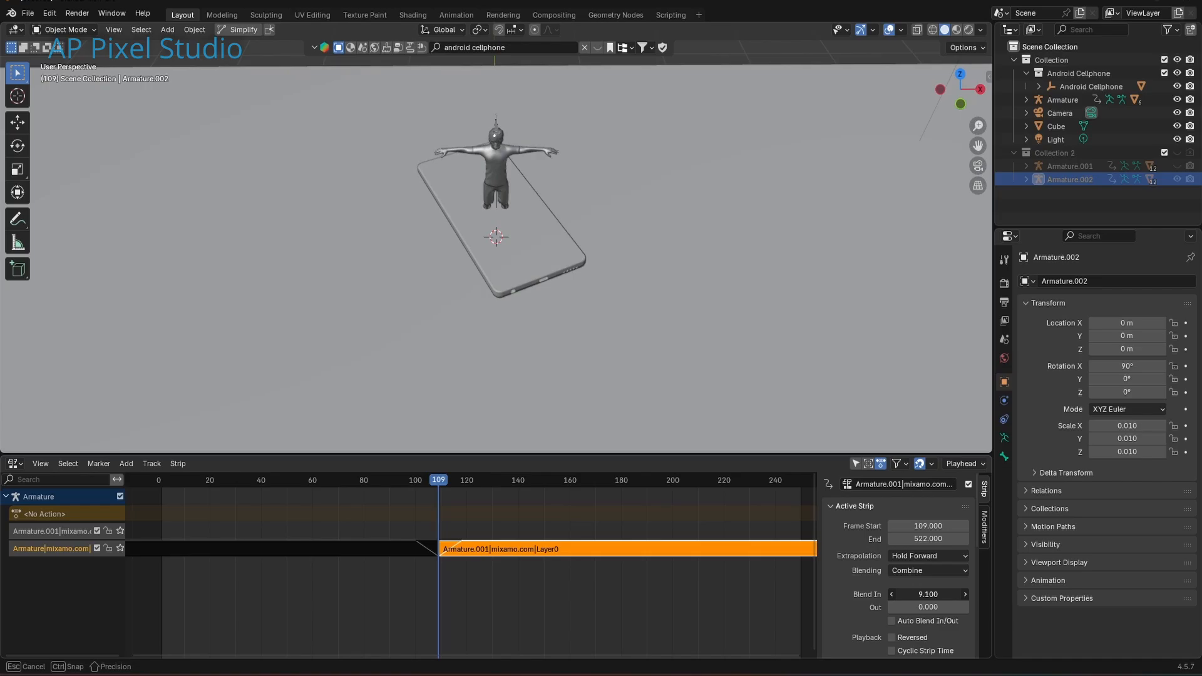
{"action": "left_click_drag", "start_coordinate": [969, 592], "coordinate": [969, 592]}
Scrub the dance to frame 250 and set the Armature.001 strip's end frame to 250
{"action": "left_click_drag", "start_coordinate": [438, 482], "coordinate": [808, 556]}
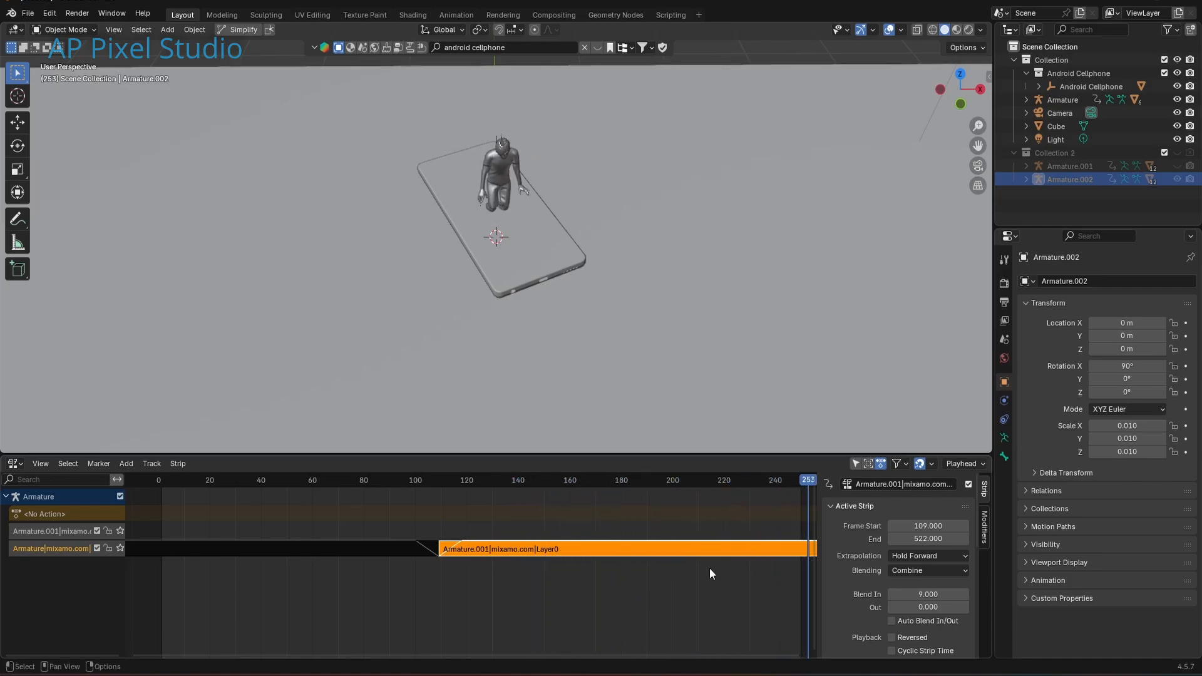
{"action": "left_click_drag", "start_coordinate": [189, 651], "coordinate": [516, 653]}
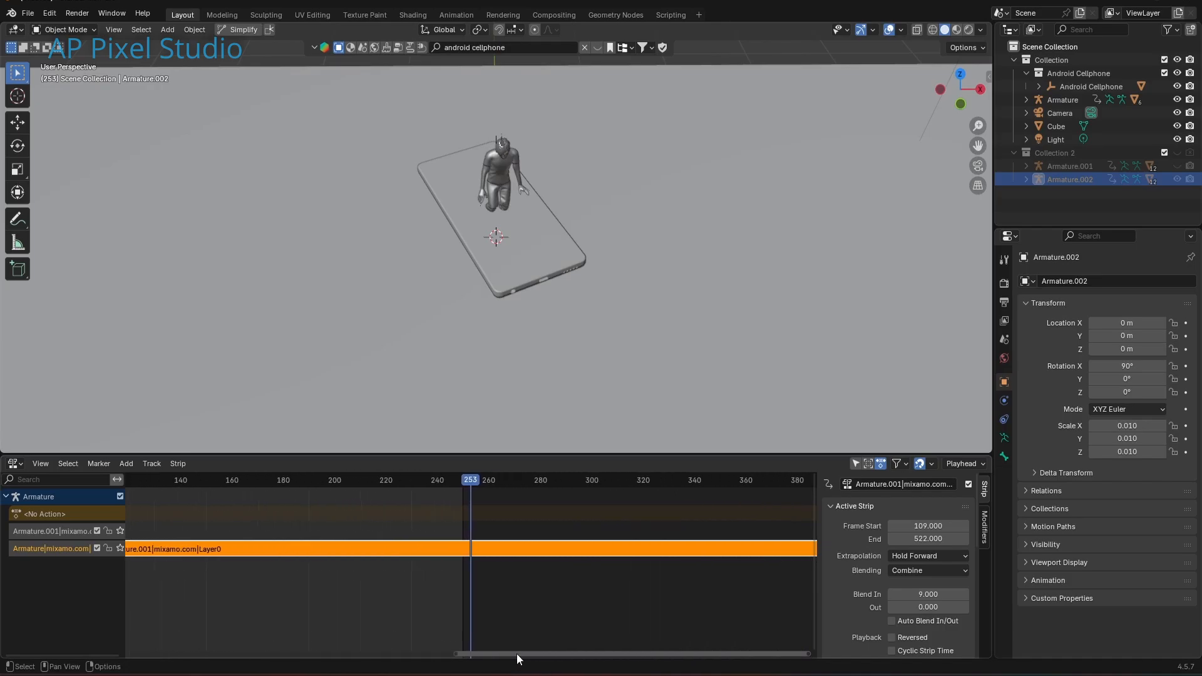
{"action": "left_click_drag", "start_coordinate": [468, 480], "coordinate": [461, 513]}
{"action": "mouse_move", "coordinate": [480, 653]}
{"action": "left_mouse_down"}
{"action": "mouse_move", "coordinate": [242, 662]}
{"action": "mouse_move", "coordinate": [483, 644]}
{"action": "left_mouse_up"}
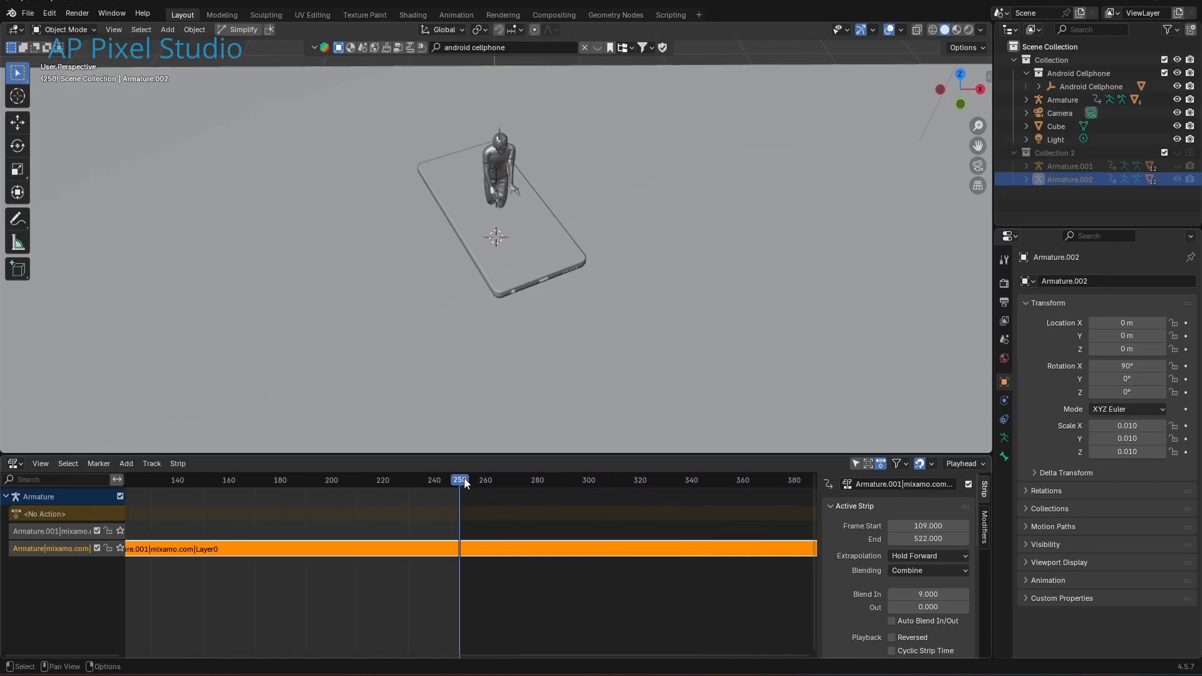
{"action": "left_click_drag", "start_coordinate": [464, 478], "coordinate": [453, 516]}
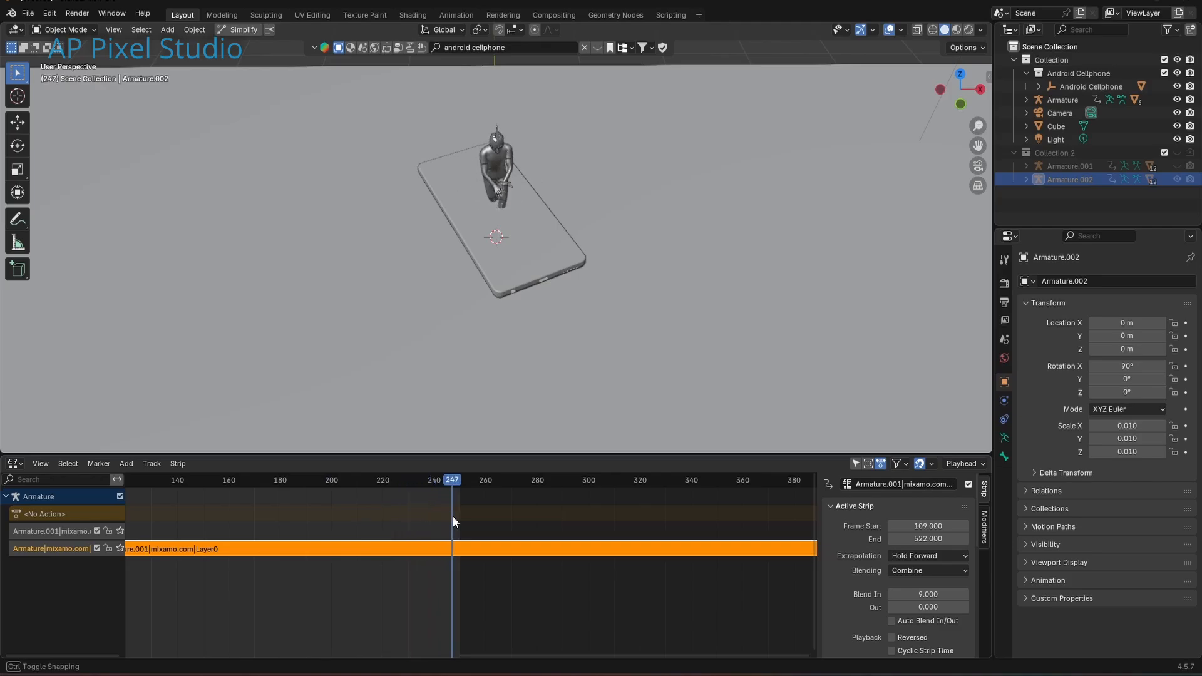
{"action": "left_click_drag", "start_coordinate": [498, 655], "coordinate": [339, 659]}
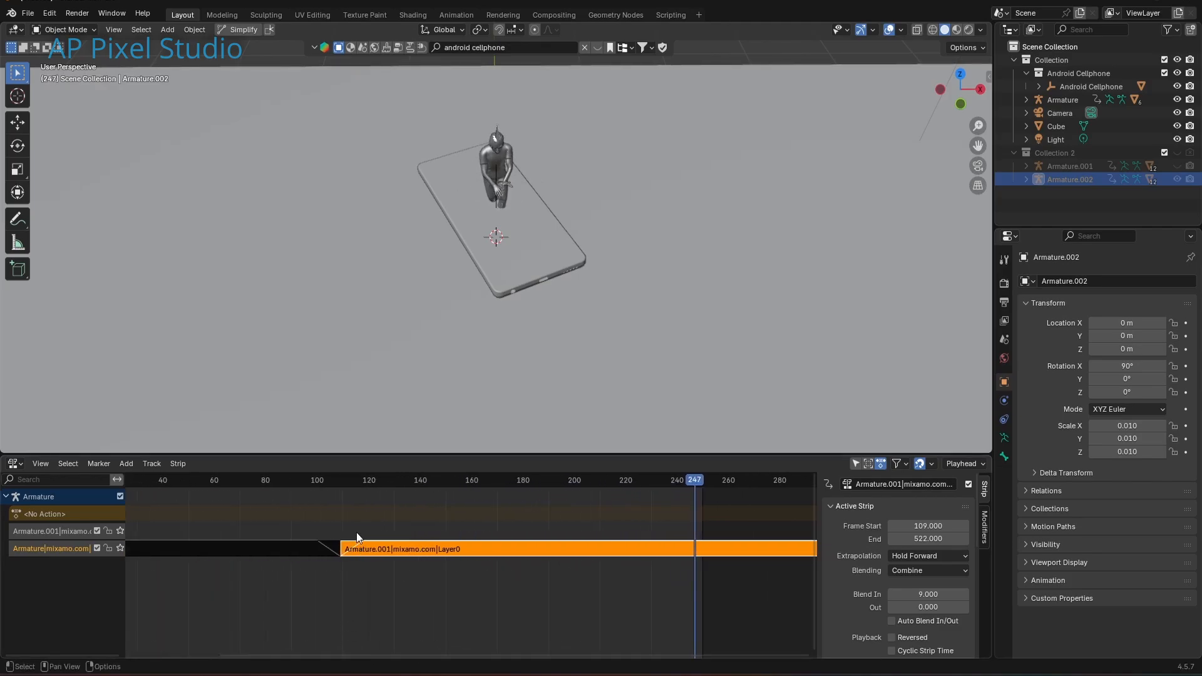
{"action": "left_click_drag", "start_coordinate": [700, 477], "coordinate": [704, 478]}
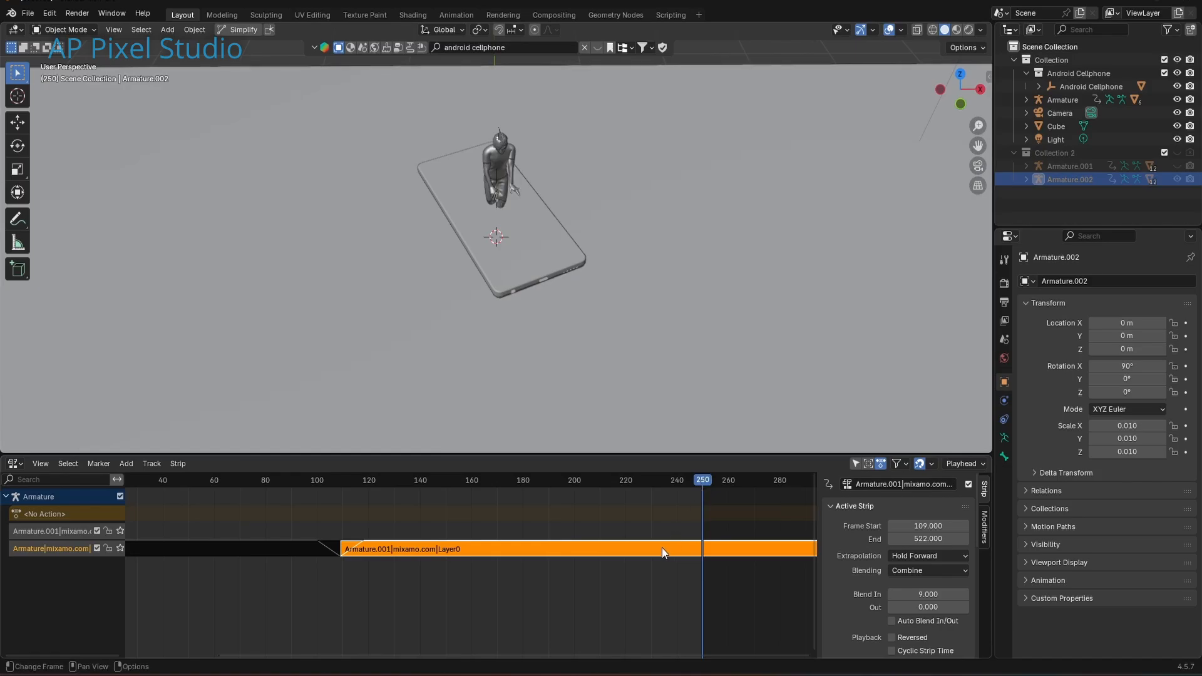
{"action": "left_click", "coordinate": [907, 539]}
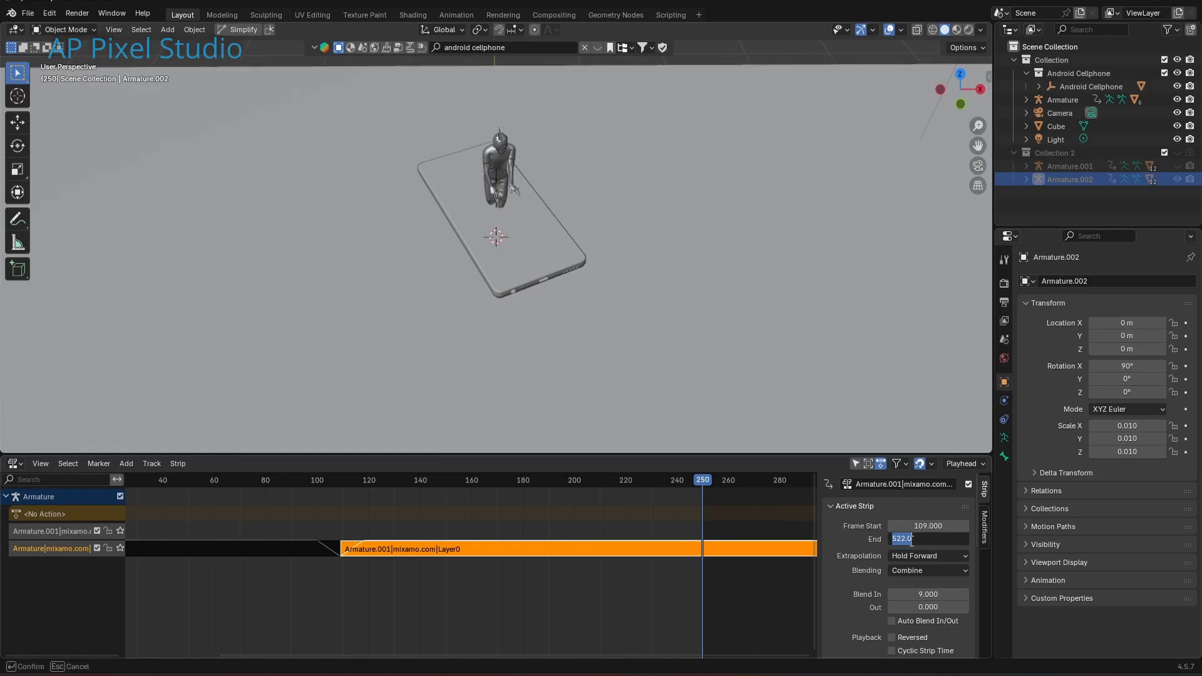
{"action": "key", "text": "Return"}
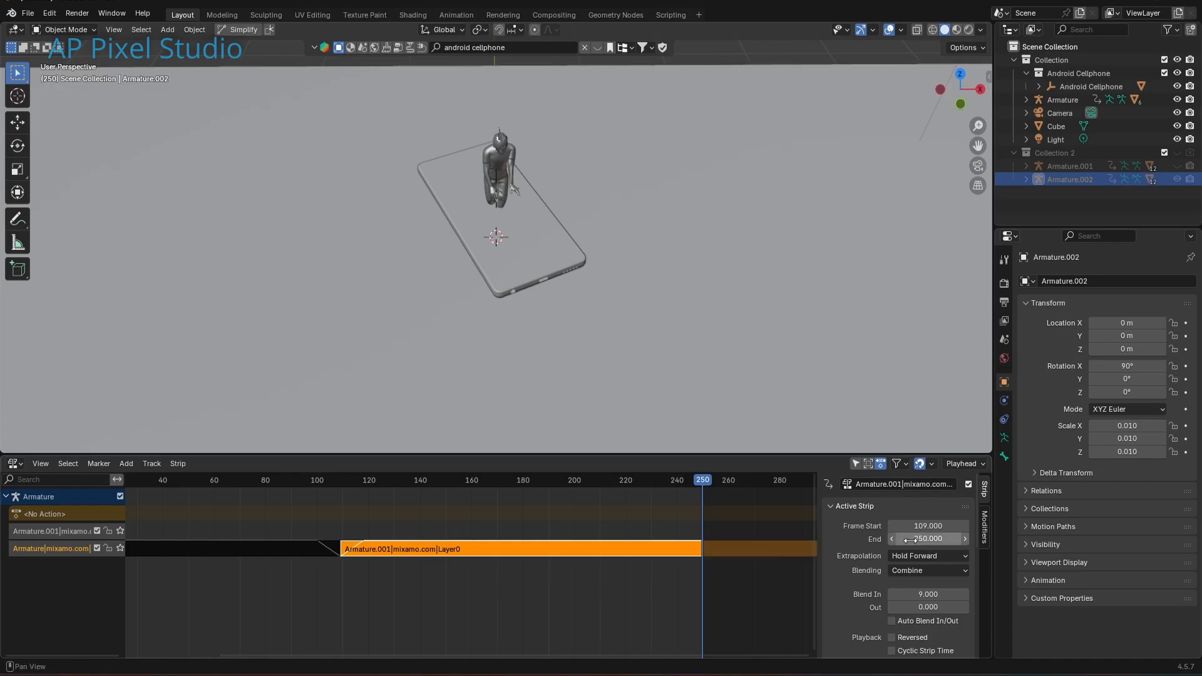
Assign the Armature|mixamo.com|Layer0 action and its matching slot to Armature
{"action": "left_click_drag", "start_coordinate": [455, 653], "coordinate": [319, 655]}
{"action": "left_click", "coordinate": [39, 513]}
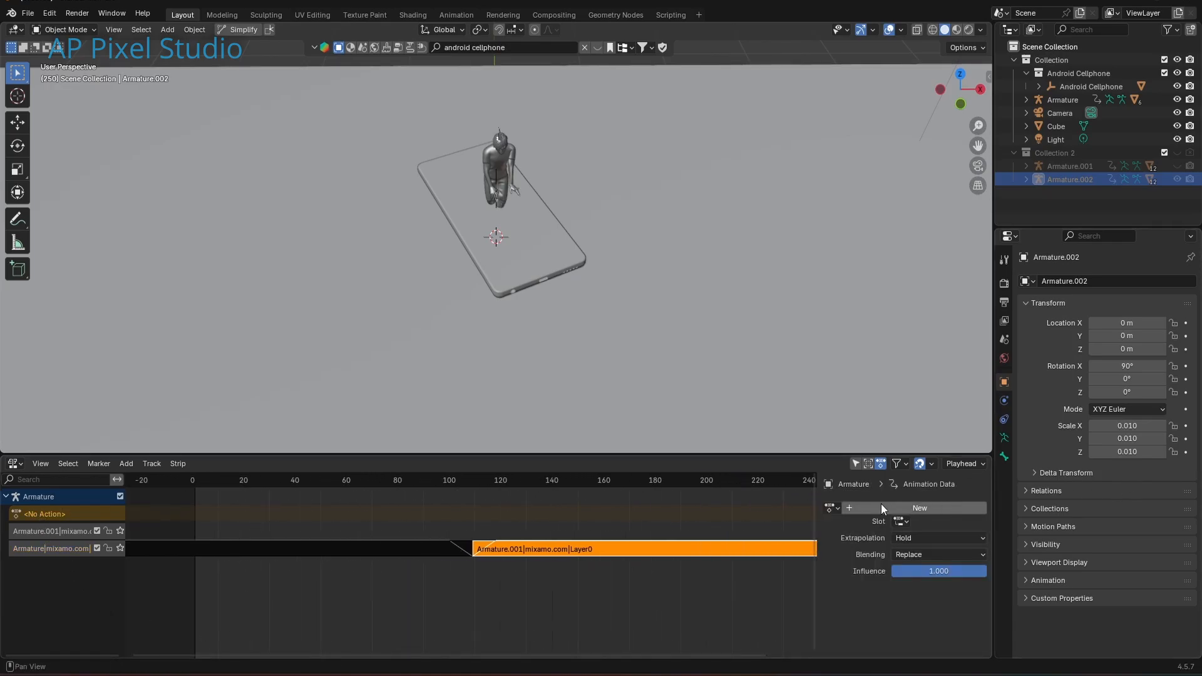
{"action": "left_click", "coordinate": [833, 508]}
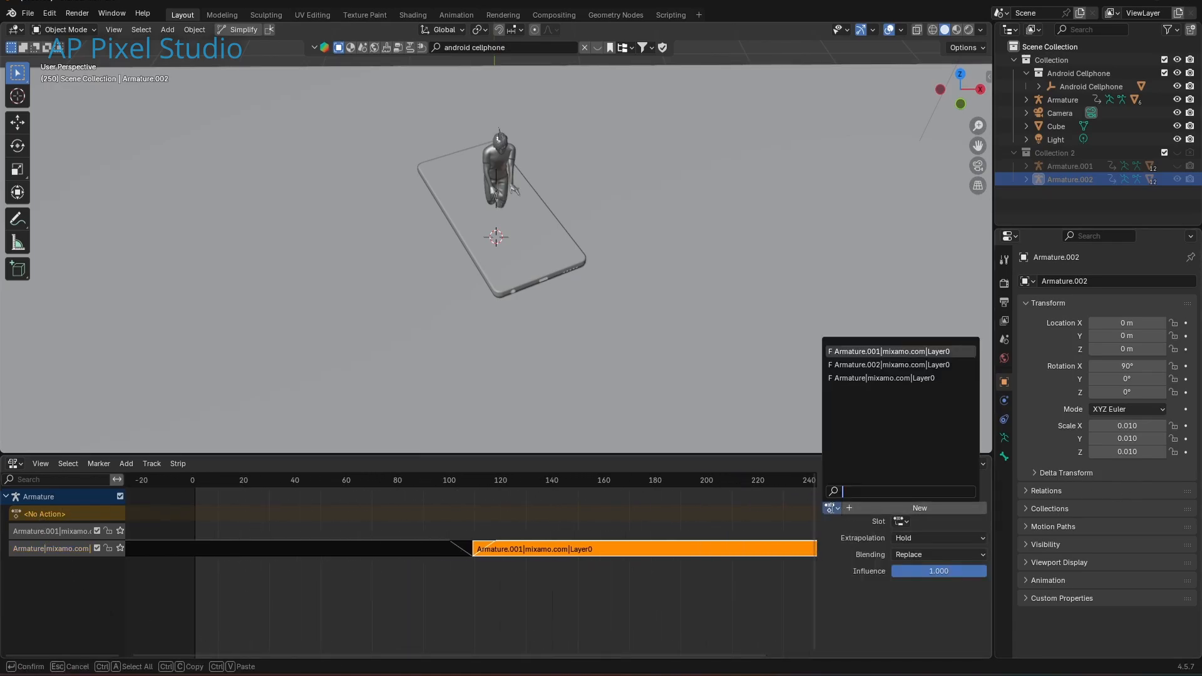
{"action": "left_click", "coordinate": [873, 378]}
{"action": "left_click", "coordinate": [900, 522]}
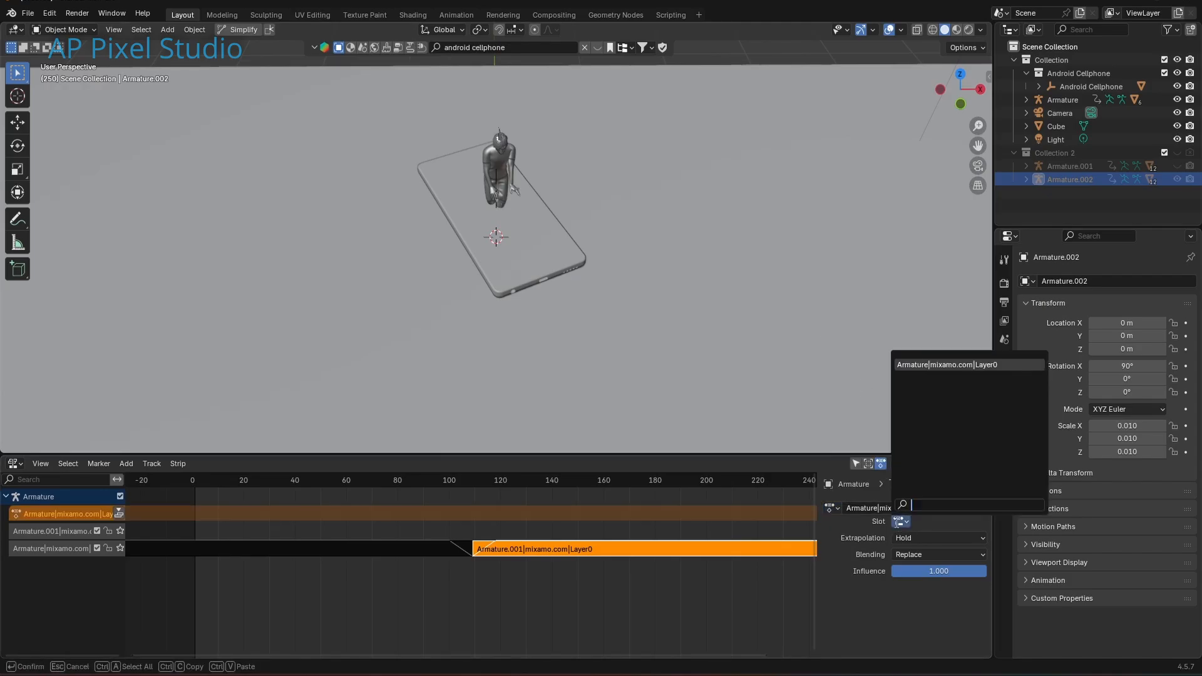
{"action": "left_click", "coordinate": [937, 364]}
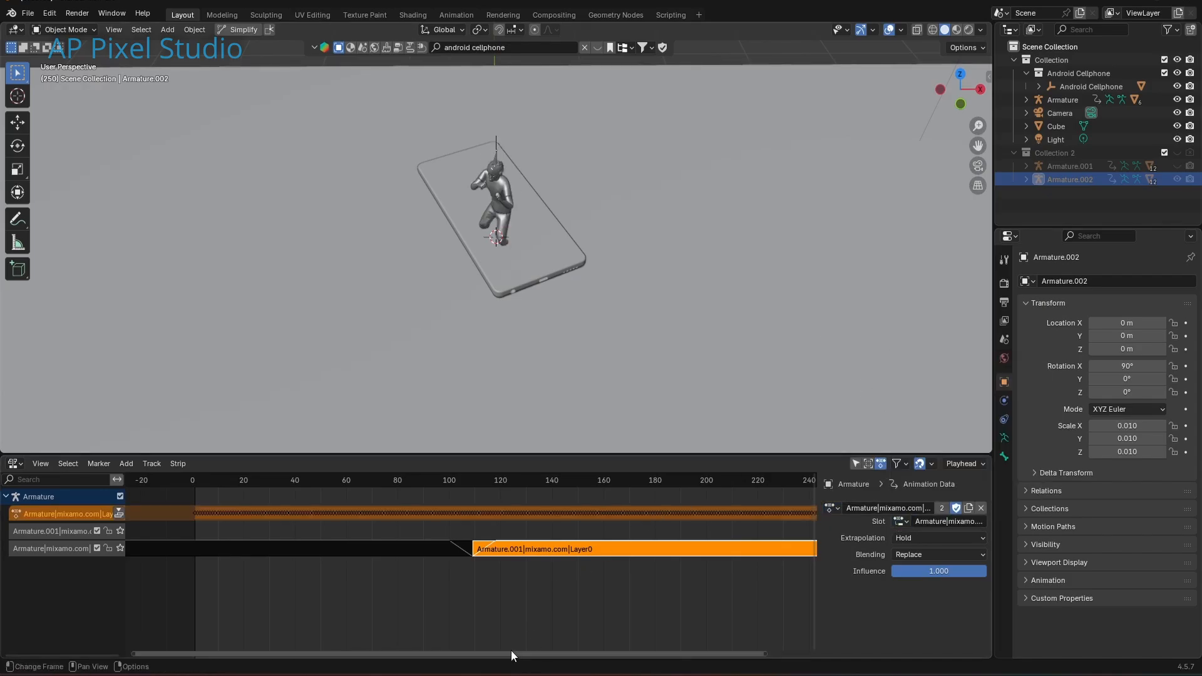
Push the action down into a strip and move it onto the existing dance track, starting at frame 250 behind the Armature.001 strip
{"action": "left_click_drag", "start_coordinate": [511, 650], "coordinate": [540, 651]}
{"action": "left_click", "coordinate": [236, 509]}
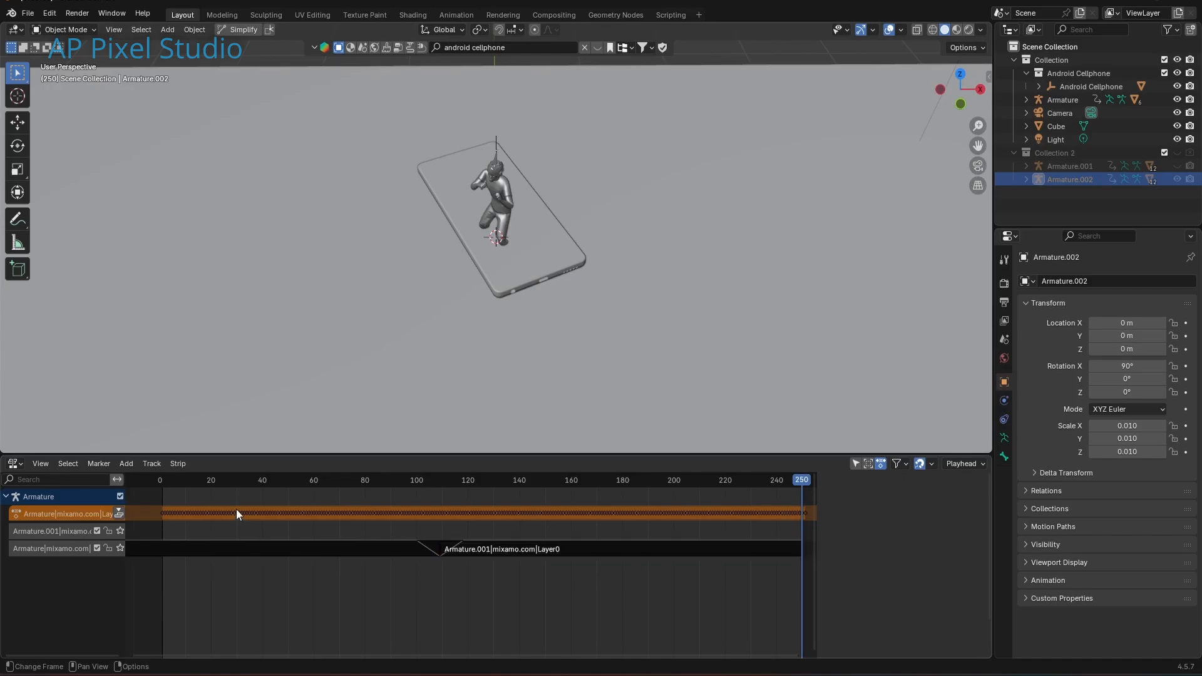
{"action": "left_click", "coordinate": [71, 516]}
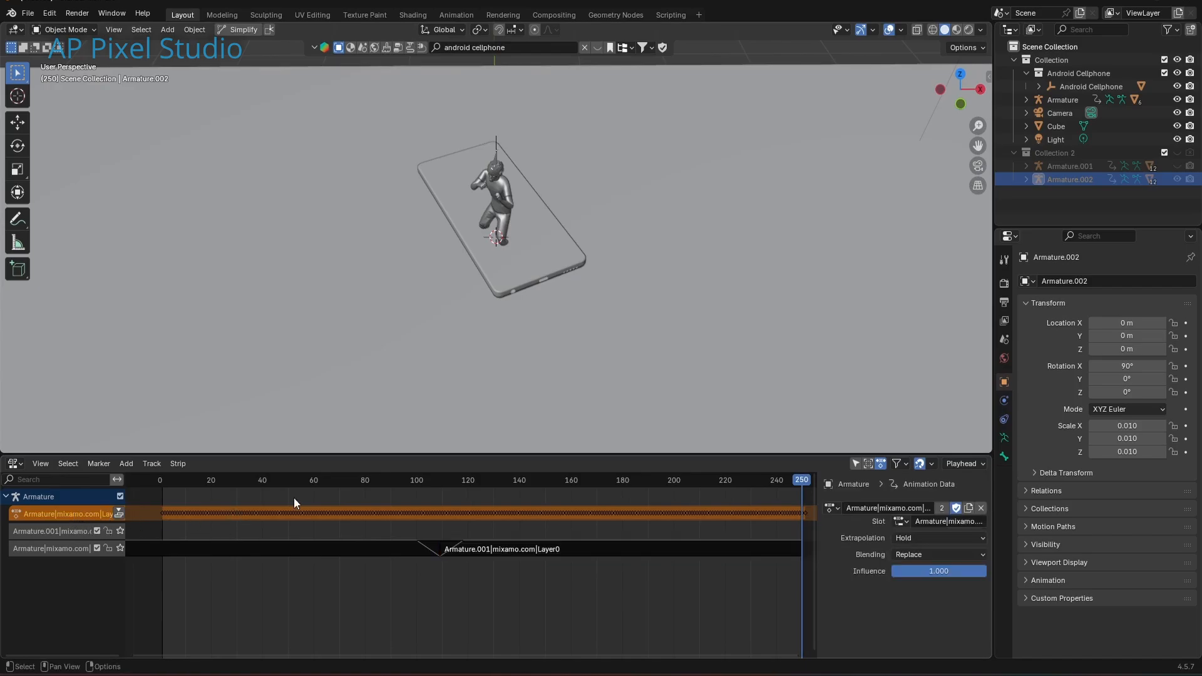
{"action": "left_click", "coordinate": [119, 513]}
{"action": "left_click", "coordinate": [238, 527]}
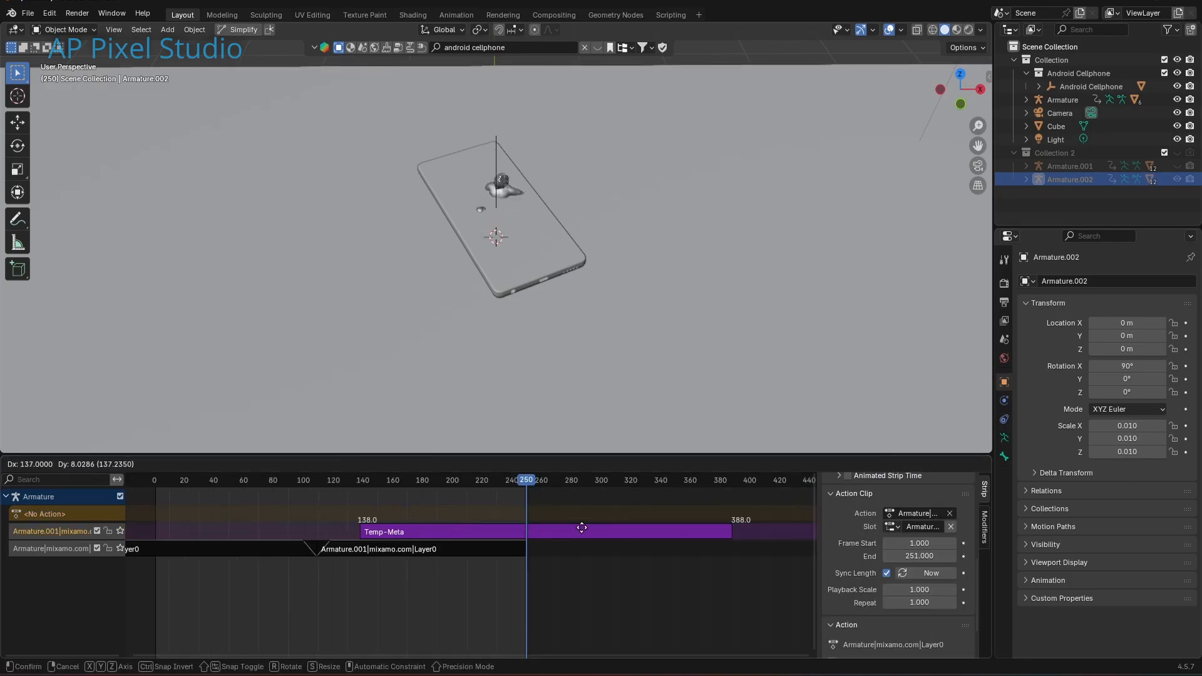
{"action": "left_click_drag", "start_coordinate": [582, 527], "coordinate": [742, 549]}
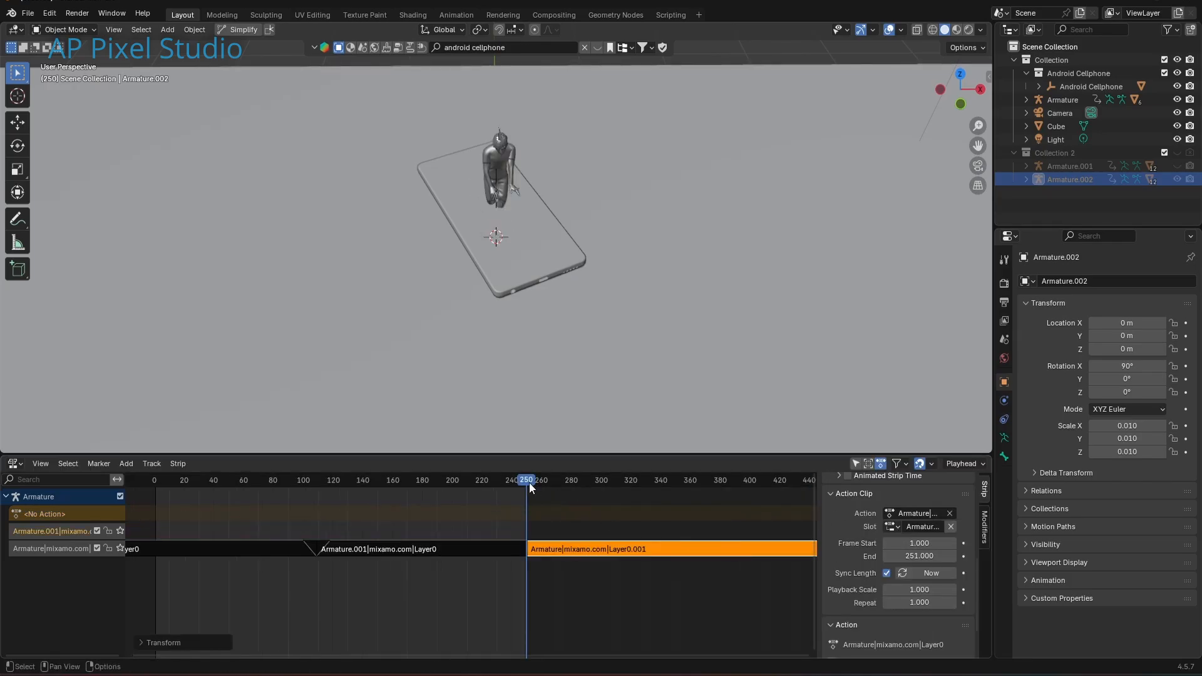
Scrub into the newly added third strip and turn on reversed playback for it
{"action": "left_click_drag", "start_coordinate": [528, 482], "coordinate": [650, 518]}
{"action": "scroll", "coordinate": [909, 587], "scroll_direction": "down", "scroll_amount": 2}
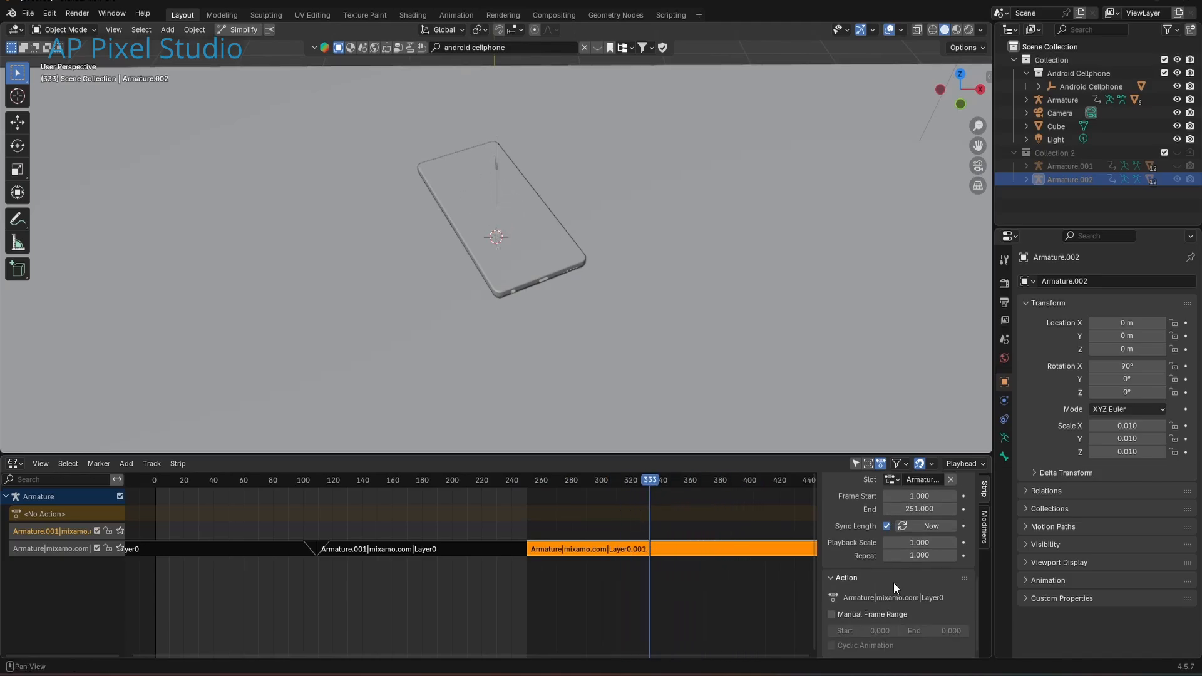
{"action": "scroll", "coordinate": [893, 582], "scroll_direction": "up", "scroll_amount": 4}
{"action": "scroll", "coordinate": [865, 600], "scroll_direction": "down", "scroll_amount": 2}
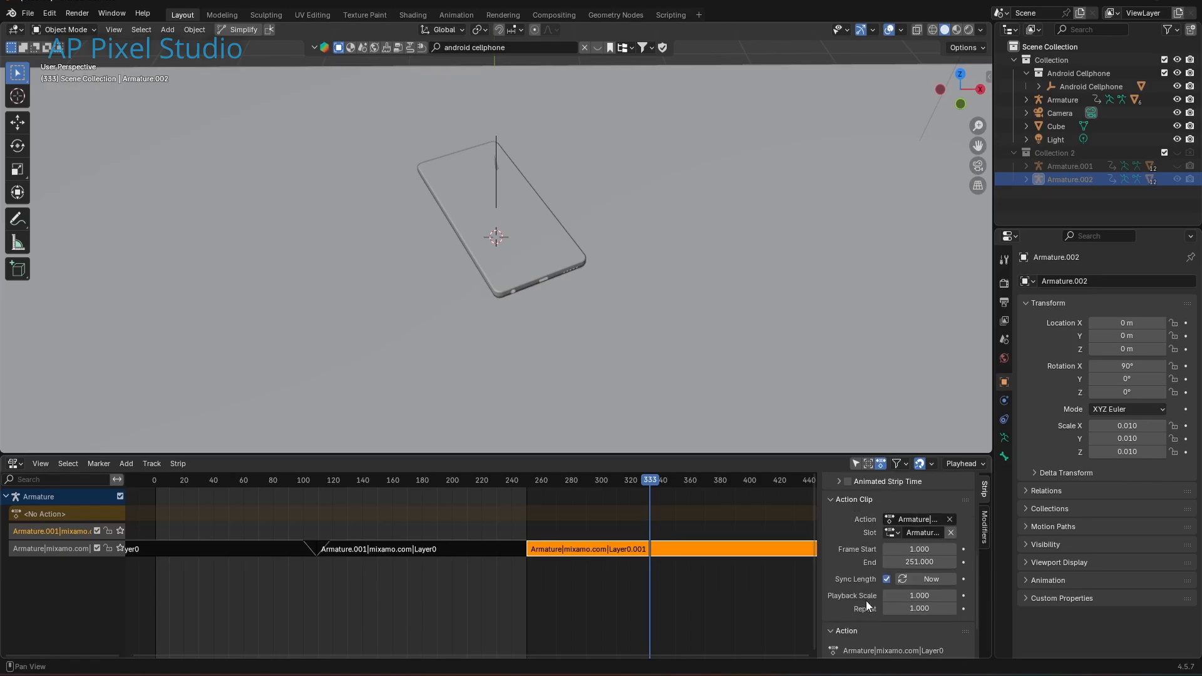
{"action": "scroll", "coordinate": [865, 600], "scroll_direction": "down", "scroll_amount": 2}
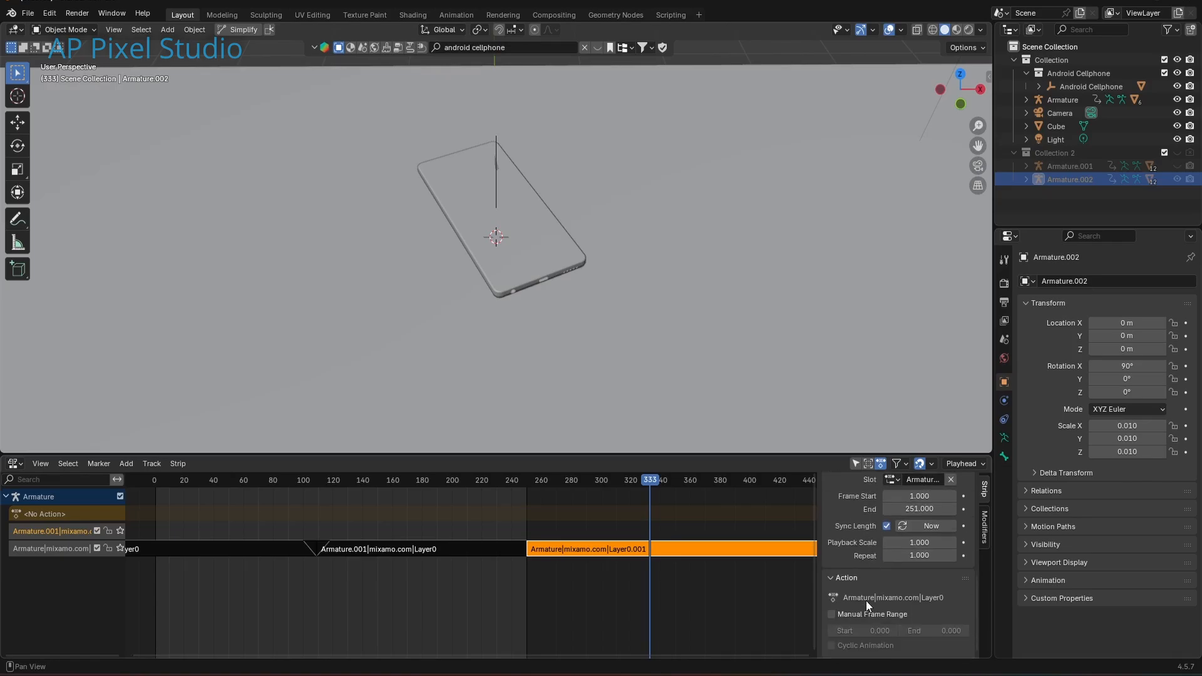
{"action": "scroll", "coordinate": [865, 600], "scroll_direction": "up", "scroll_amount": 2}
{"action": "scroll", "coordinate": [865, 599], "scroll_direction": "up", "scroll_amount": 4}
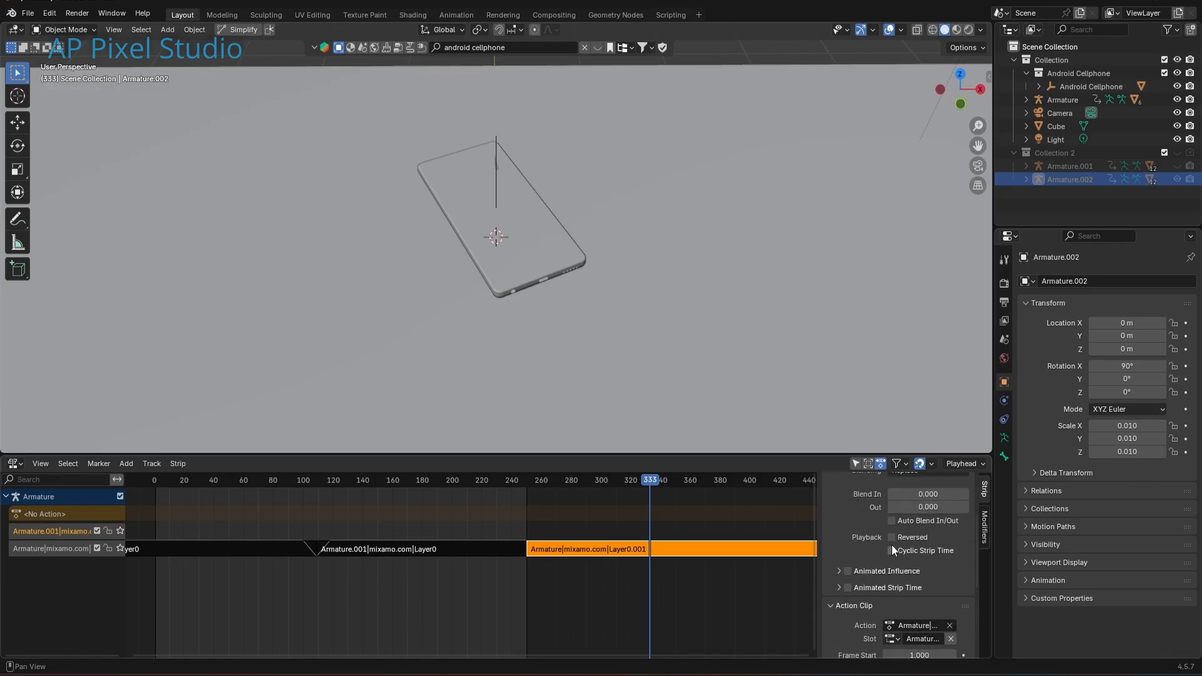
{"action": "left_click", "coordinate": [892, 537]}
Scrub toward the reversed strip's end and set its end frame to 420
{"action": "left_click_drag", "start_coordinate": [652, 480], "coordinate": [775, 531]}
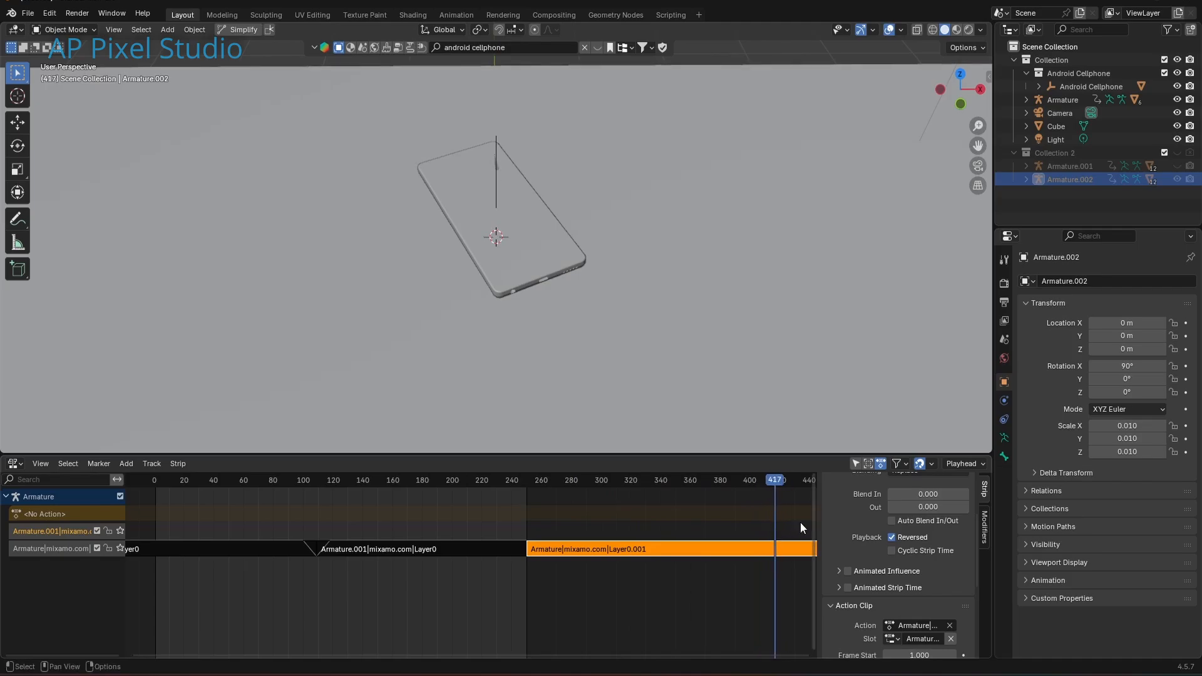
{"action": "scroll", "coordinate": [866, 528], "scroll_direction": "up", "scroll_amount": 5}
{"action": "left_click", "coordinate": [912, 537]}
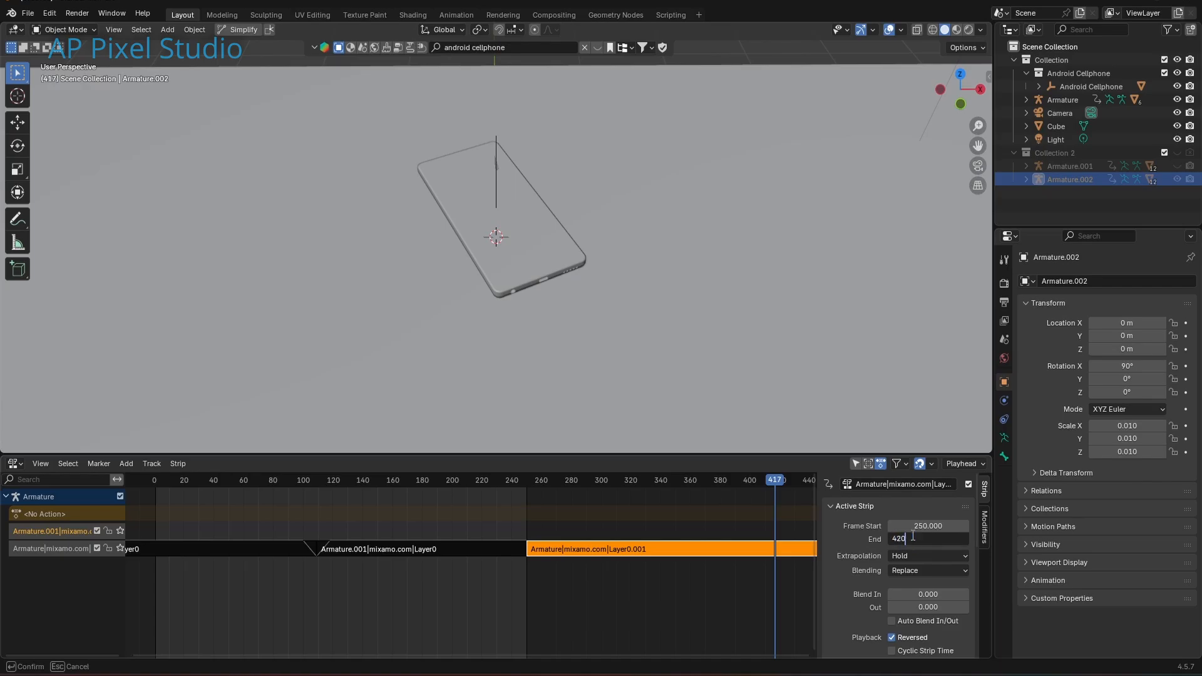
{"action": "key", "text": "Return"}
Add a Blend Out at the end of the Armature.001 strip and set the reversed strip's Blend In to 9
{"action": "left_click_drag", "start_coordinate": [780, 485], "coordinate": [555, 515]}
{"action": "left_click", "coordinate": [491, 550]}
{"action": "scroll", "coordinate": [947, 560], "scroll_direction": "down", "scroll_amount": 2}
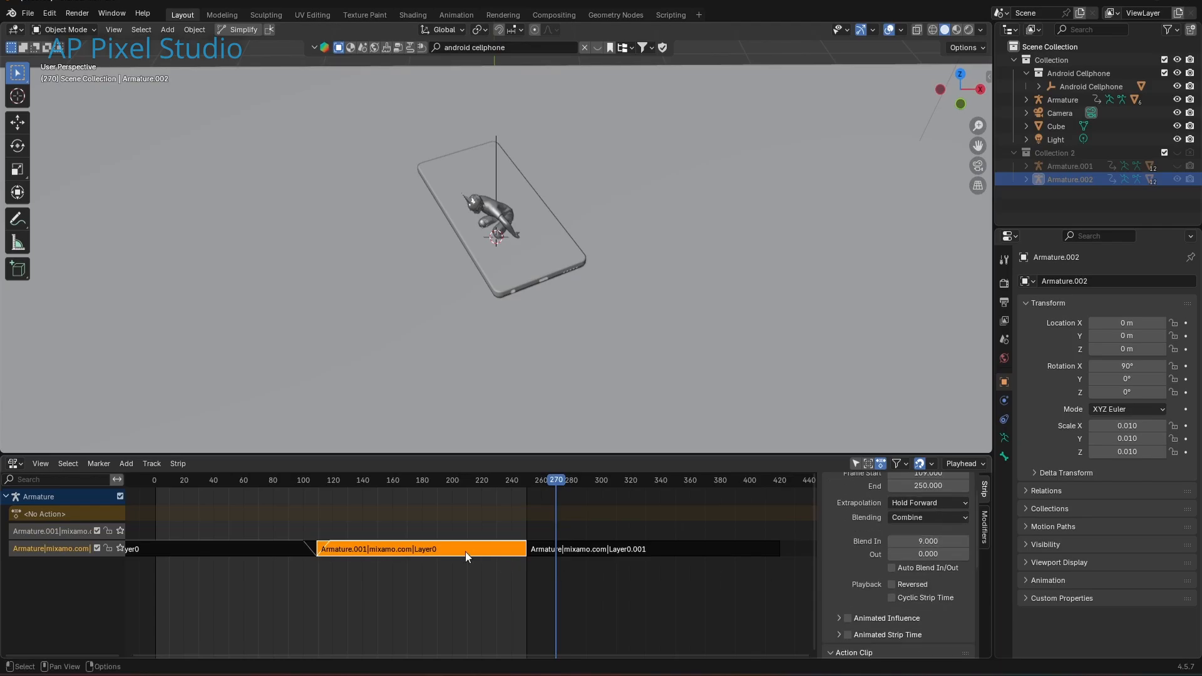
{"action": "scroll", "coordinate": [942, 562], "scroll_direction": "down", "scroll_amount": 1}
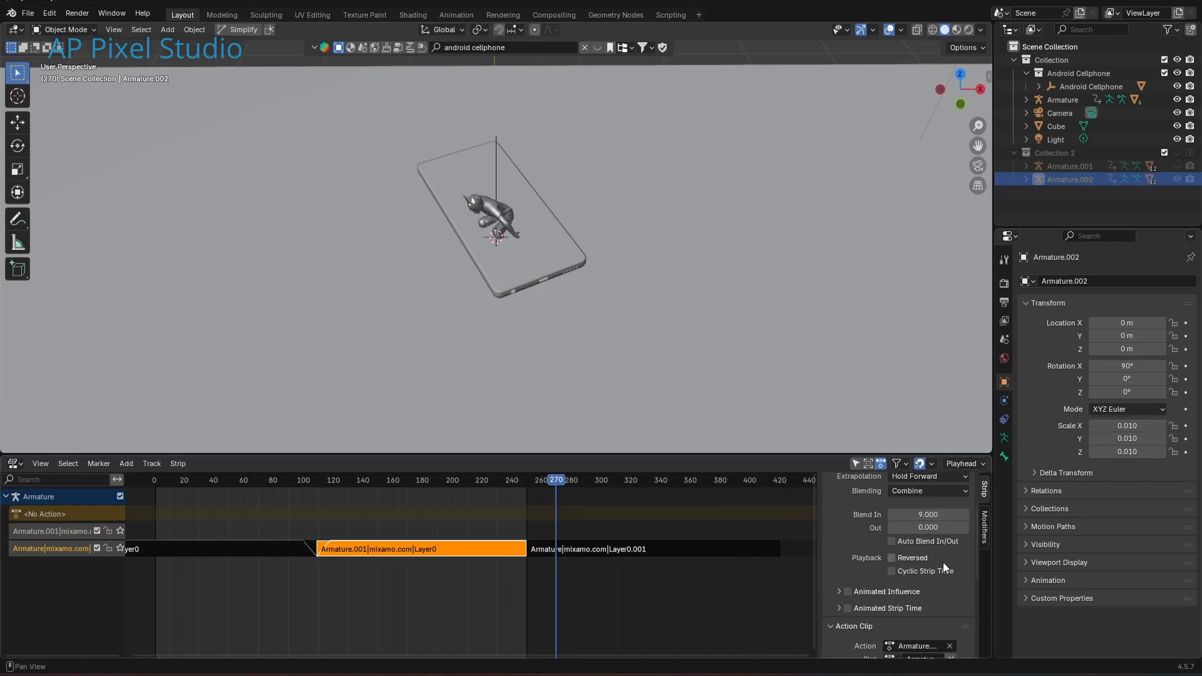
{"action": "scroll", "coordinate": [943, 562], "scroll_direction": "up", "scroll_amount": 1}
{"action": "double_click", "coordinate": [914, 554]}
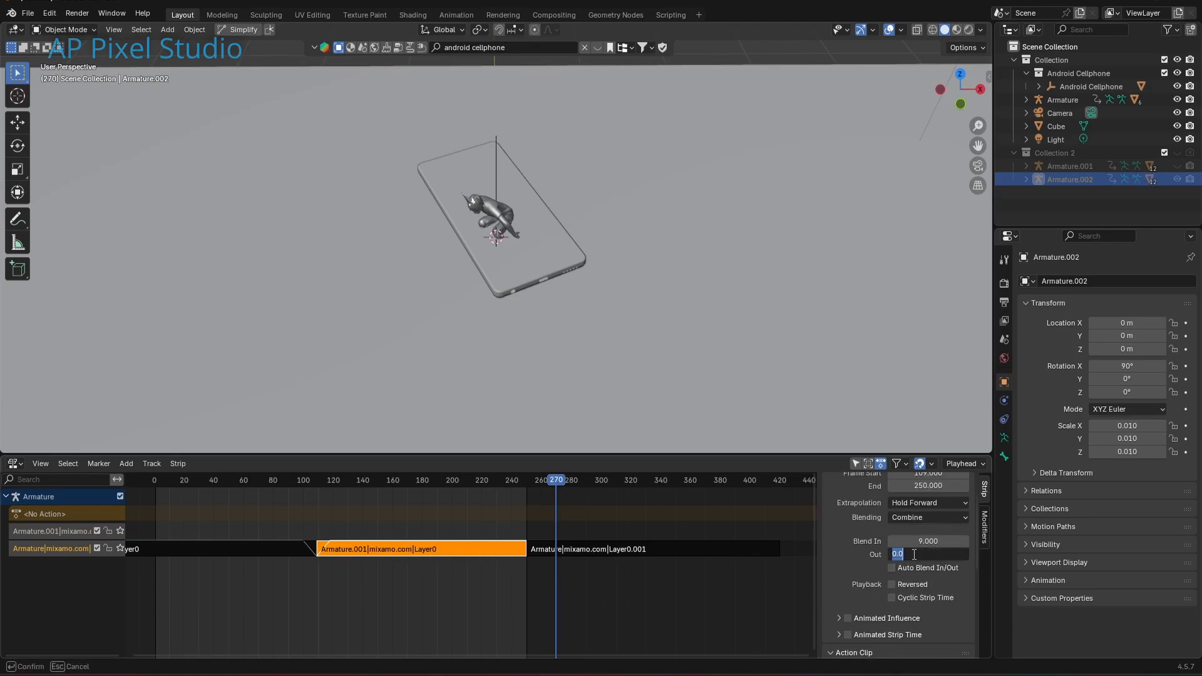
{"action": "type", "text": "0"}
{"action": "key", "text": "Return"}
{"action": "left_click", "coordinate": [606, 545]}
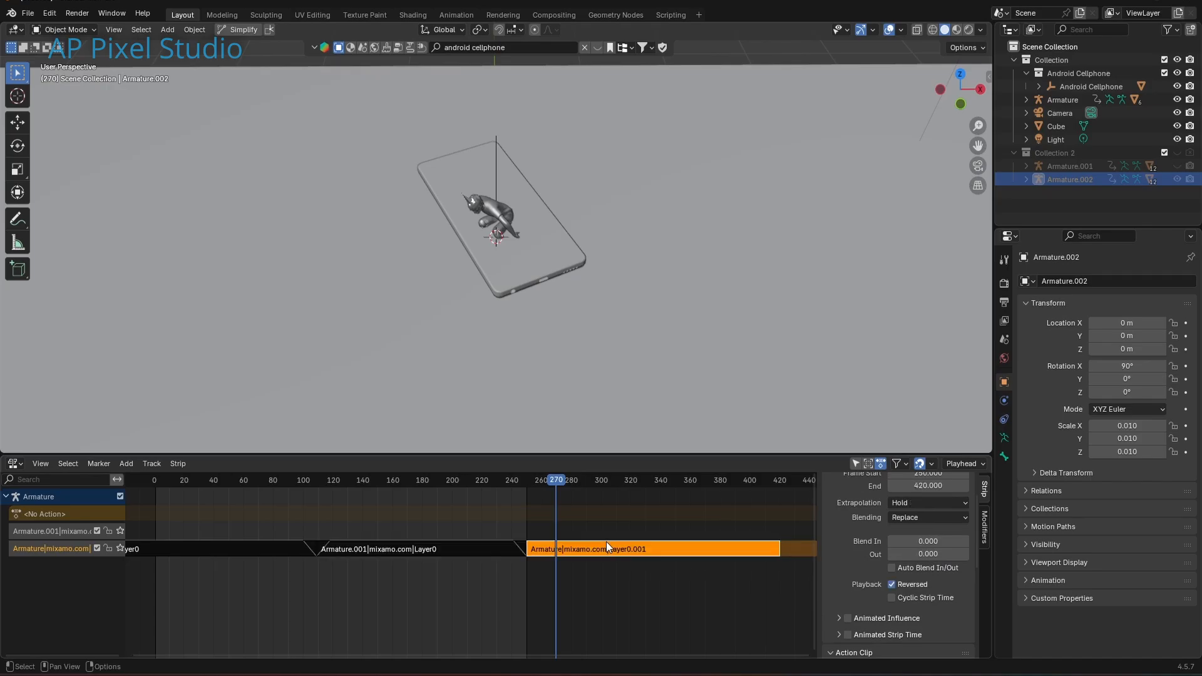
{"action": "double_click", "coordinate": [928, 540]}
{"action": "type", "text": "9"}
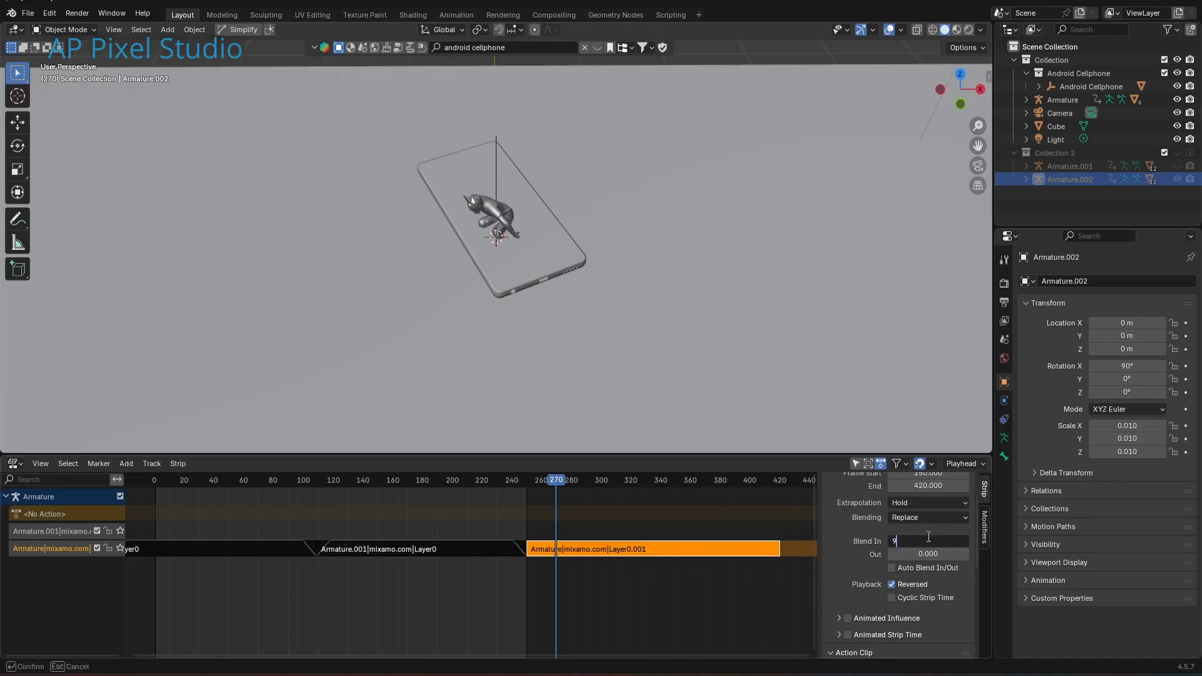
{"action": "key", "text": "Return"}
Scrub through the blended strips, save the file, and switch the animation editor to the Timeline
{"action": "left_click_drag", "start_coordinate": [441, 487], "coordinate": [373, 566]}
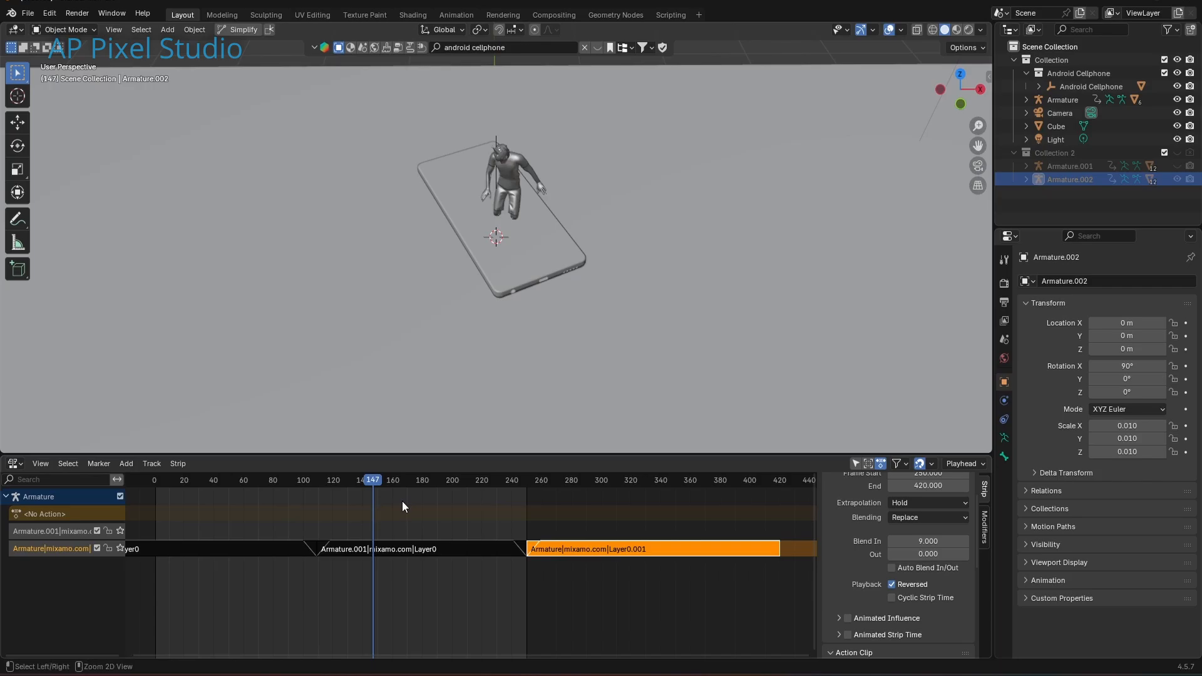
{"action": "key", "text": "ctrl+s"}
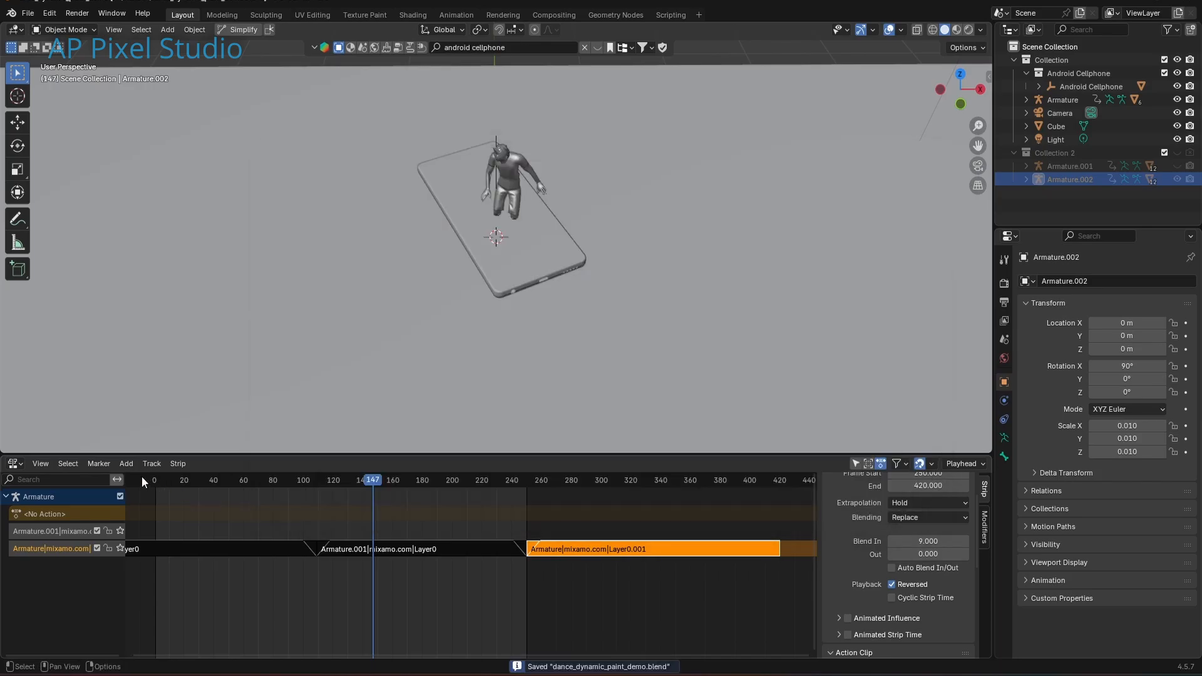
{"action": "left_click", "coordinate": [18, 465]}
{"action": "left_click", "coordinate": [188, 513]}
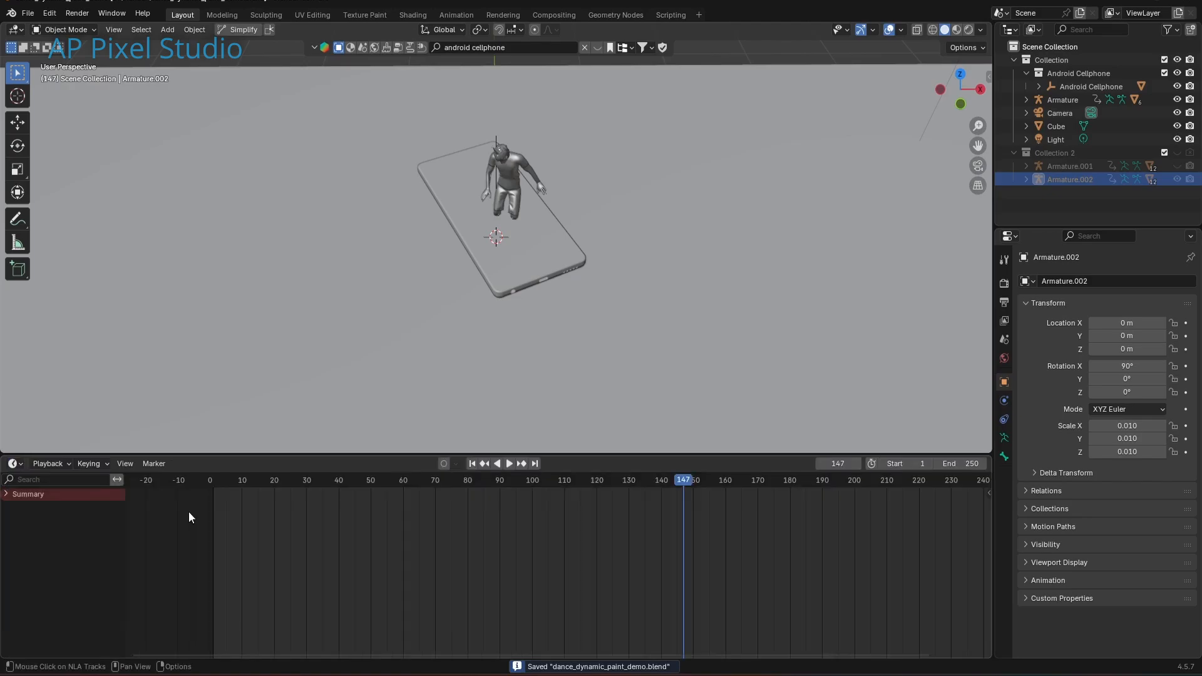
Set the scene's end frame to 420
{"action": "left_click", "coordinate": [972, 463]}
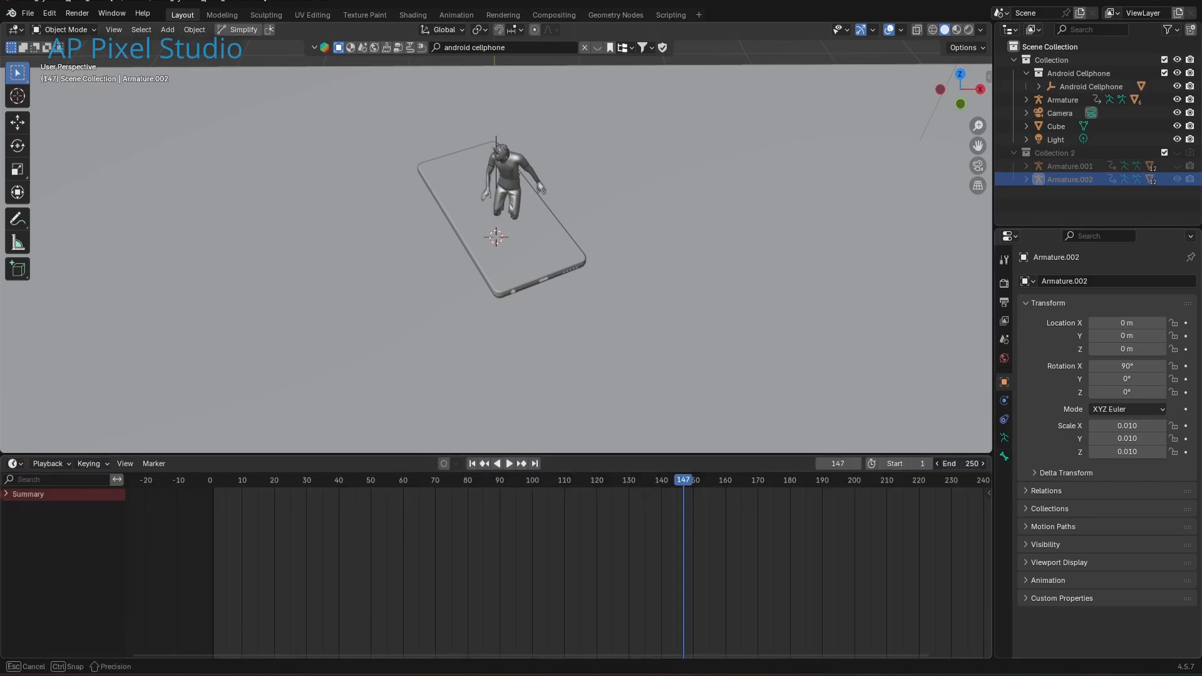
{"action": "type", "text": "2"}
{"action": "type", "text": "420"}
{"action": "key", "text": "Return"}
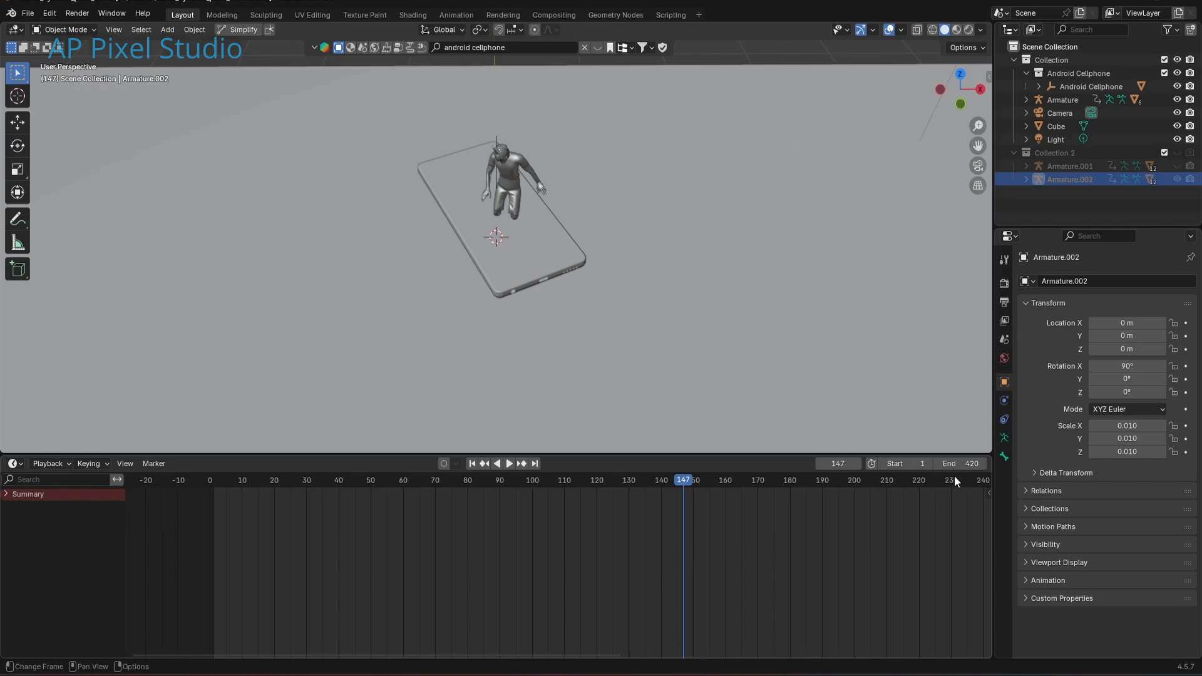
Play and scrub the full animation to examine the blends and find where the character disappears below the phone
{"action": "key", "text": "space"}
{"action": "left_click", "coordinate": [261, 508]}
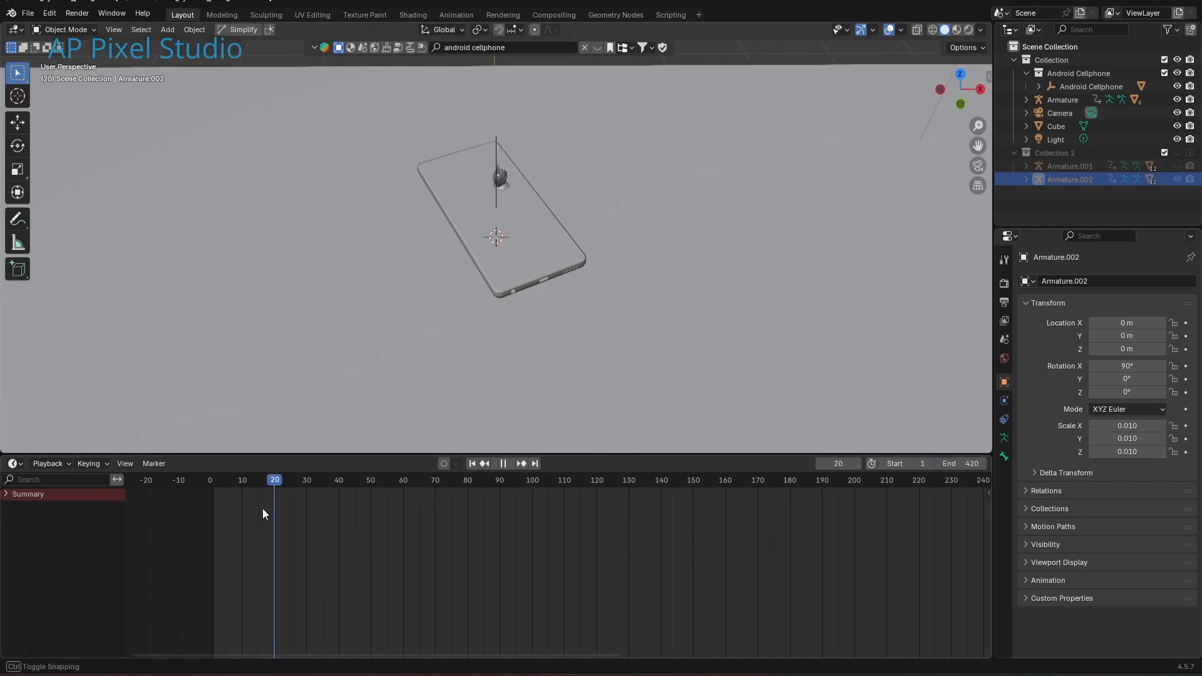
{"action": "left_click_drag", "start_coordinate": [261, 508], "coordinate": [985, 535]}
{"action": "scroll", "coordinate": [581, 602], "scroll_direction": "down", "scroll_amount": 3}
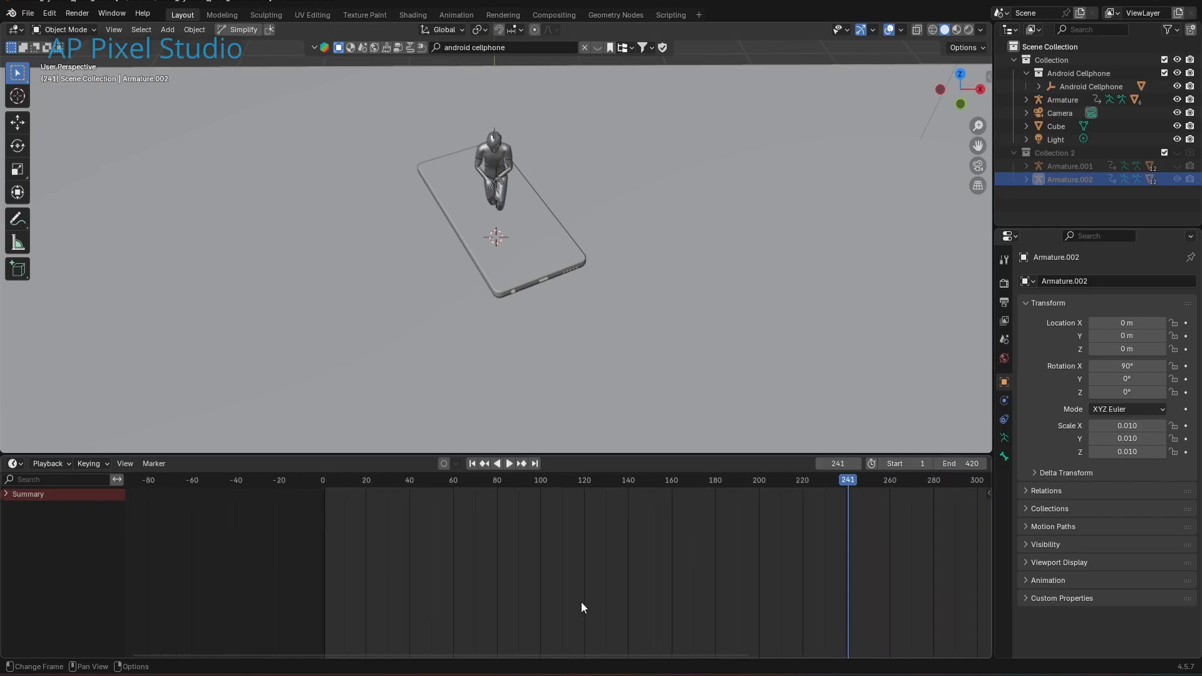
{"action": "scroll", "coordinate": [581, 603], "scroll_direction": "down", "scroll_amount": 2}
{"action": "left_click_drag", "start_coordinate": [765, 477], "coordinate": [956, 490]}
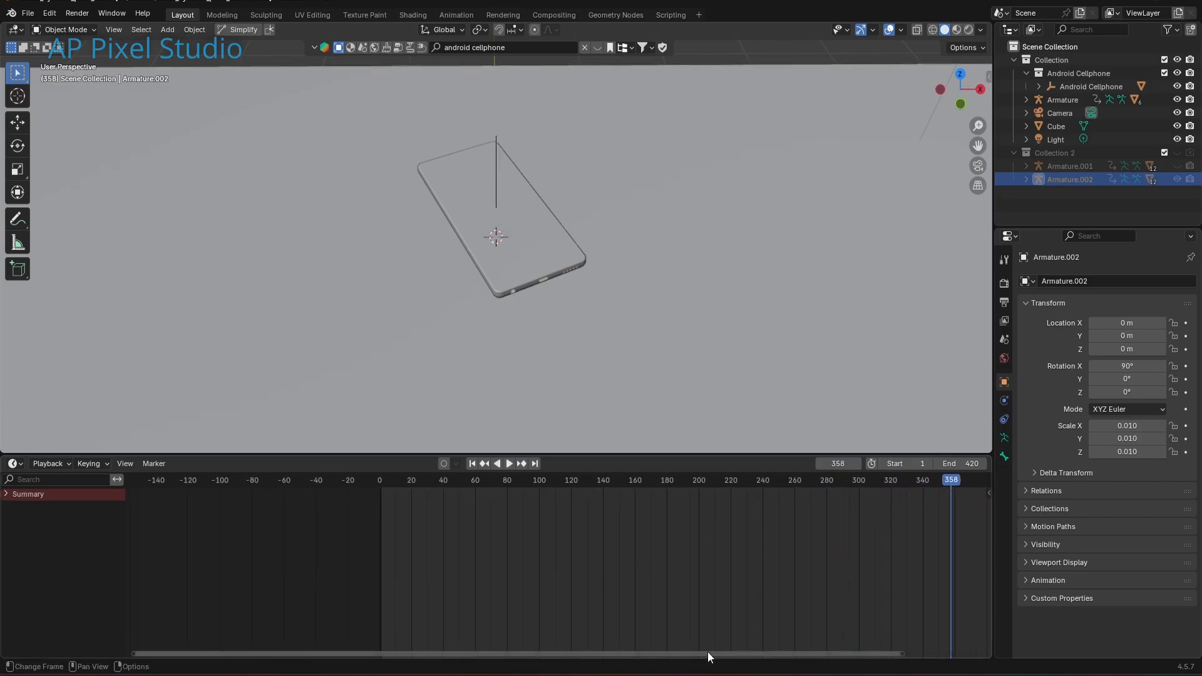
{"action": "left_click_drag", "start_coordinate": [708, 653], "coordinate": [845, 638]}
{"action": "left_click_drag", "start_coordinate": [799, 509], "coordinate": [770, 557]}
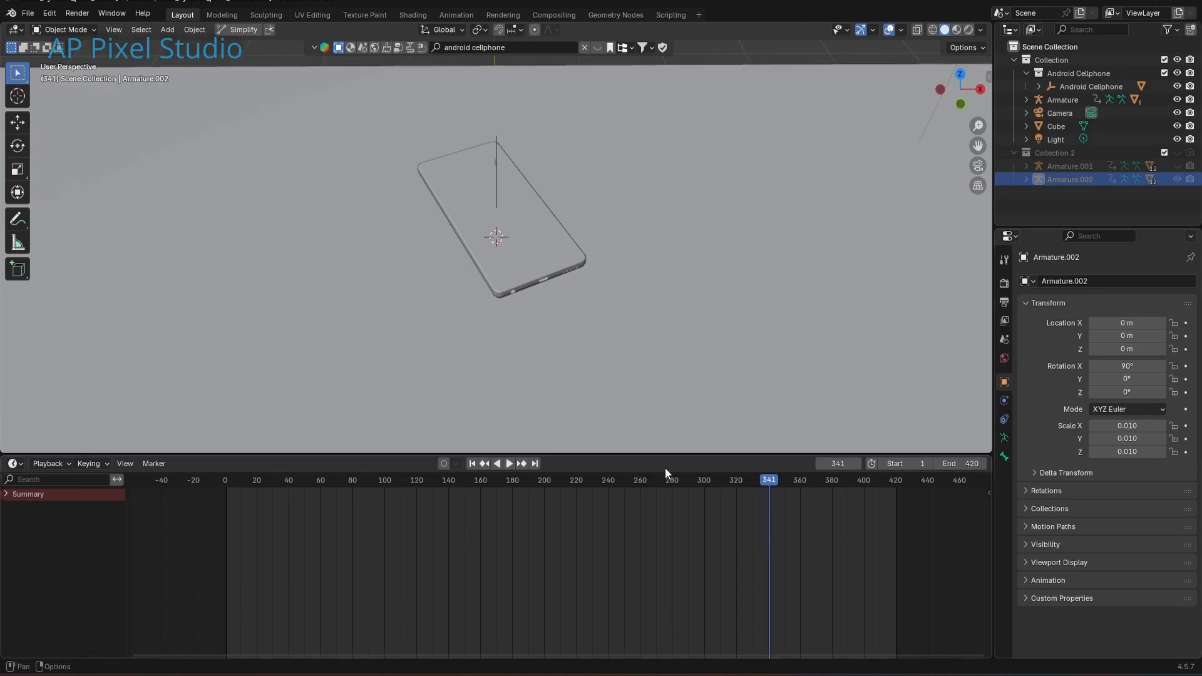
{"action": "mouse_move", "coordinate": [768, 481]}
{"action": "left_mouse_down"}
{"action": "mouse_move", "coordinate": [862, 490]}
{"action": "mouse_move", "coordinate": [769, 498]}
{"action": "left_mouse_up"}
Set the scene's end frame to 340
{"action": "left_click", "coordinate": [962, 463]}
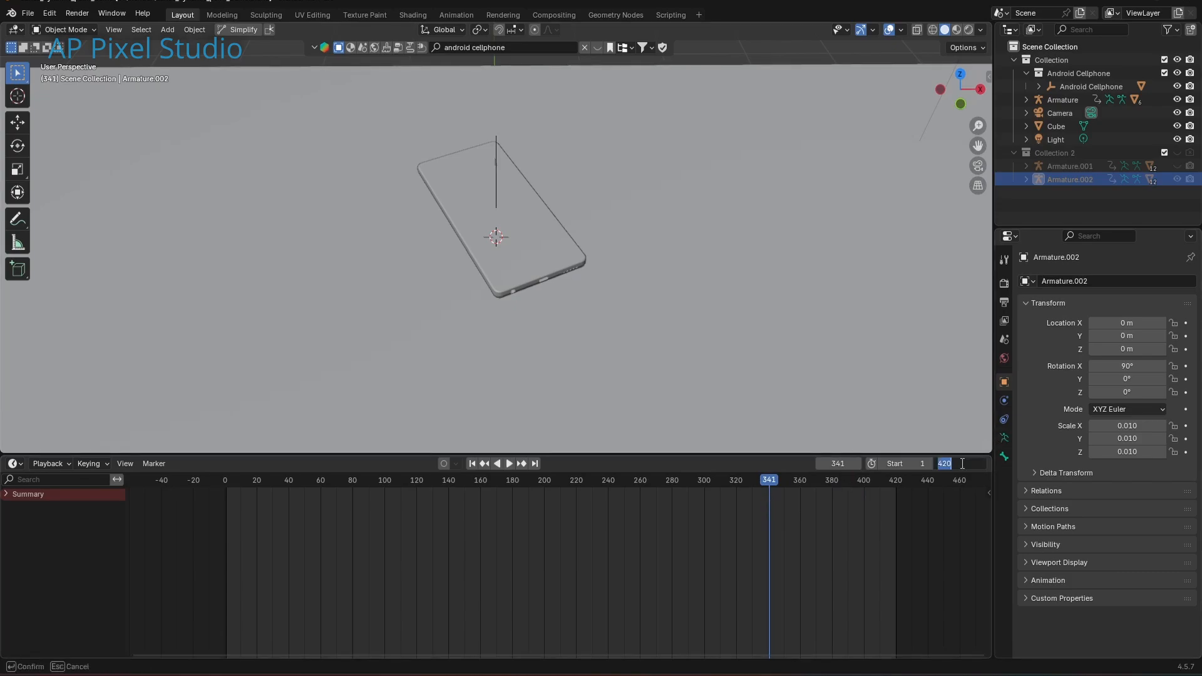
{"action": "type", "text": "340"}
{"action": "key", "text": "Return"}
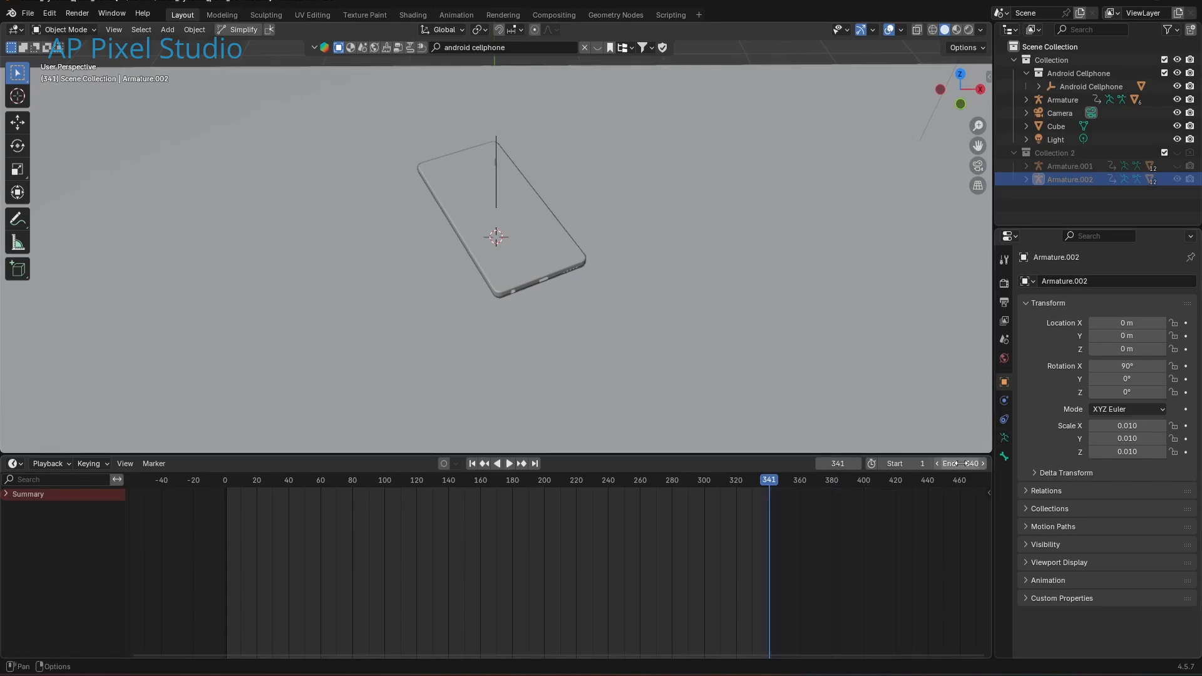
Enlarge the 3D viewport, return the animation to the first frame, and select the cellphone body
{"action": "left_click_drag", "start_coordinate": [761, 479], "coordinate": [264, 519]}
{"action": "left_click_drag", "start_coordinate": [380, 448], "coordinate": [382, 519]}
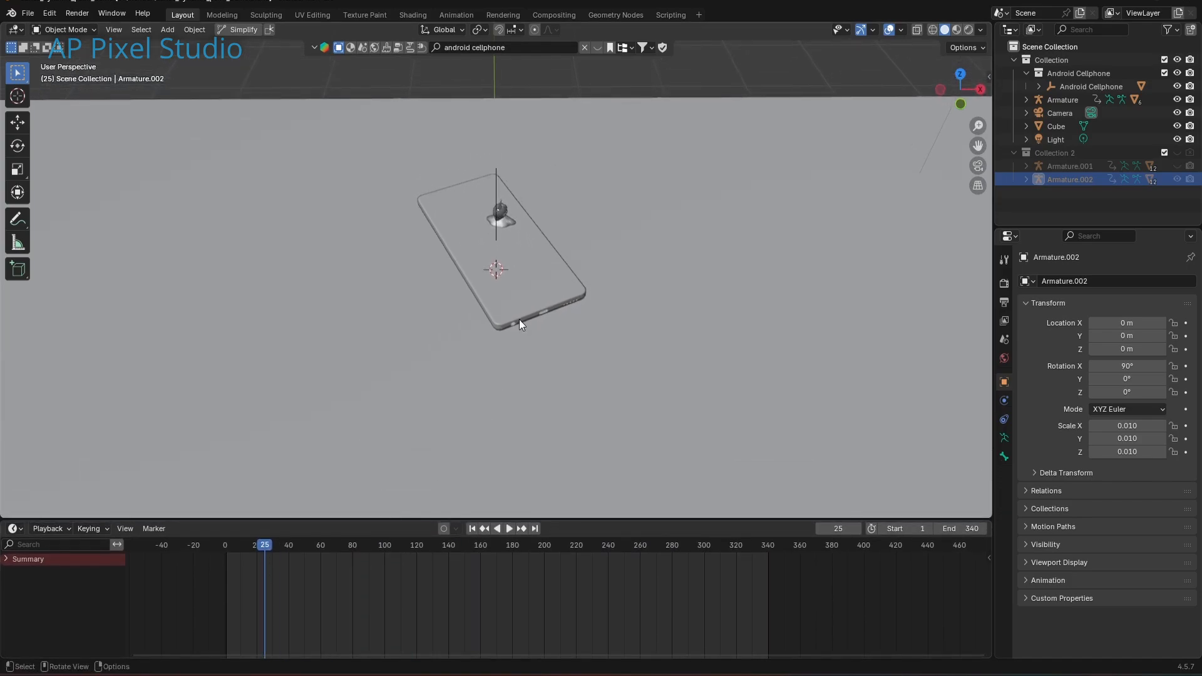
{"action": "scroll", "coordinate": [547, 303], "scroll_direction": "up", "scroll_amount": 4}
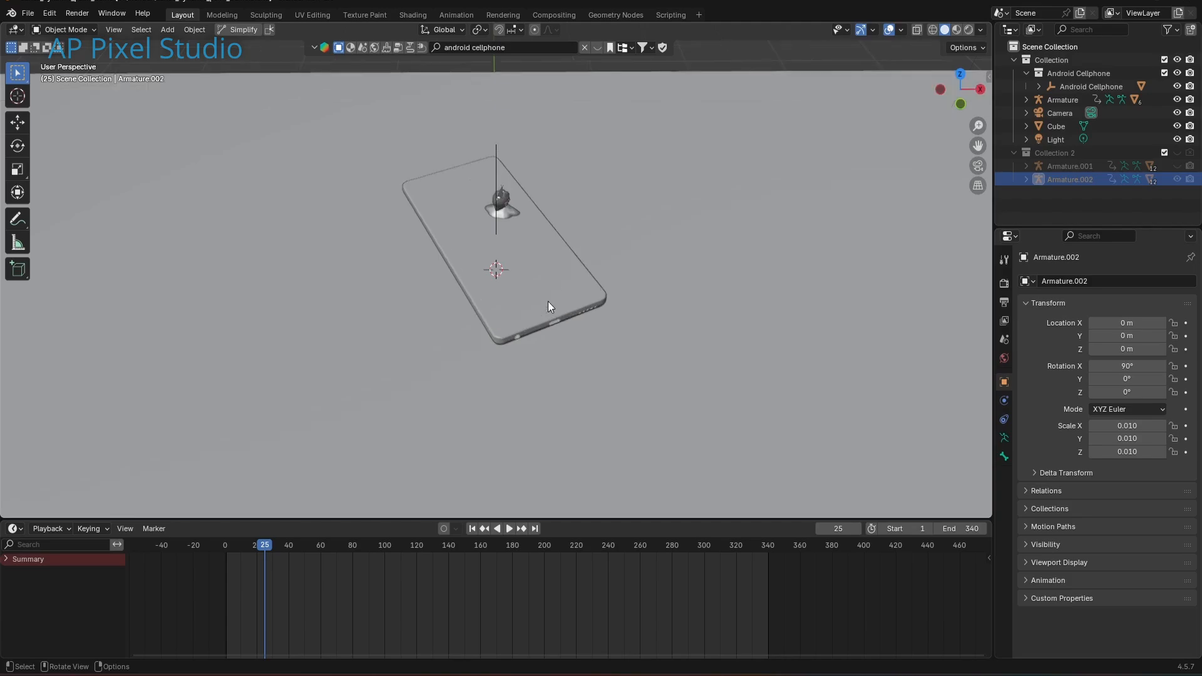
{"action": "middle_click_drag", "start_coordinate": [593, 317], "coordinate": [573, 287]}
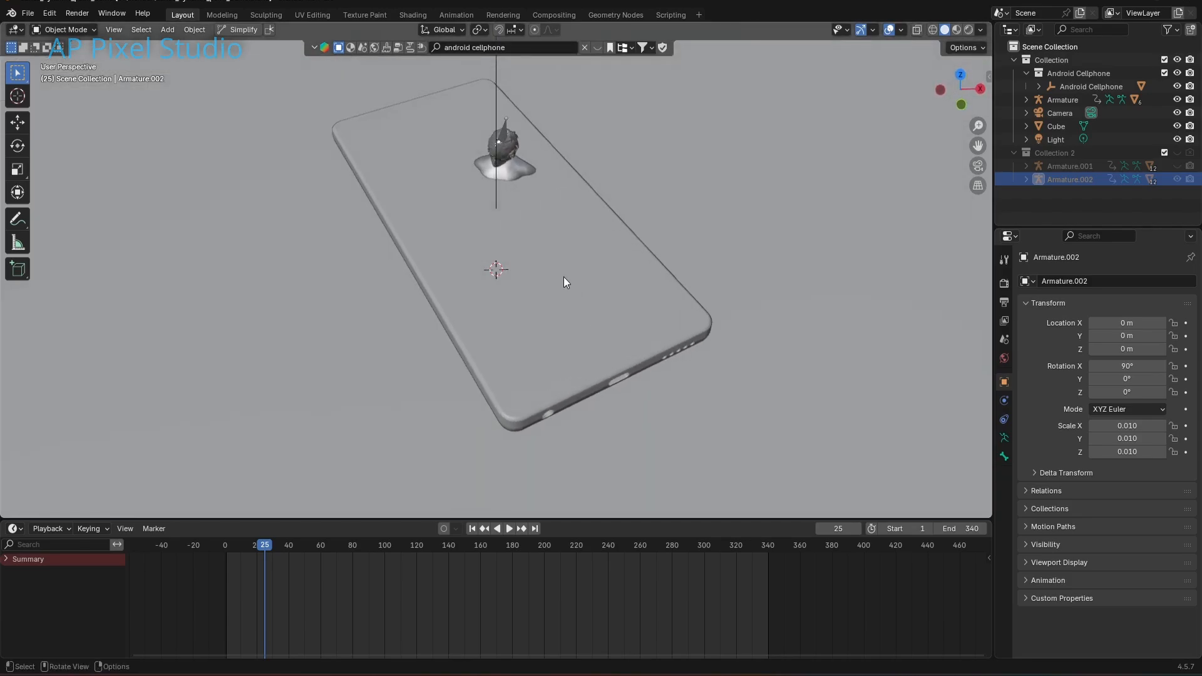
{"action": "left_click", "coordinate": [473, 528]}
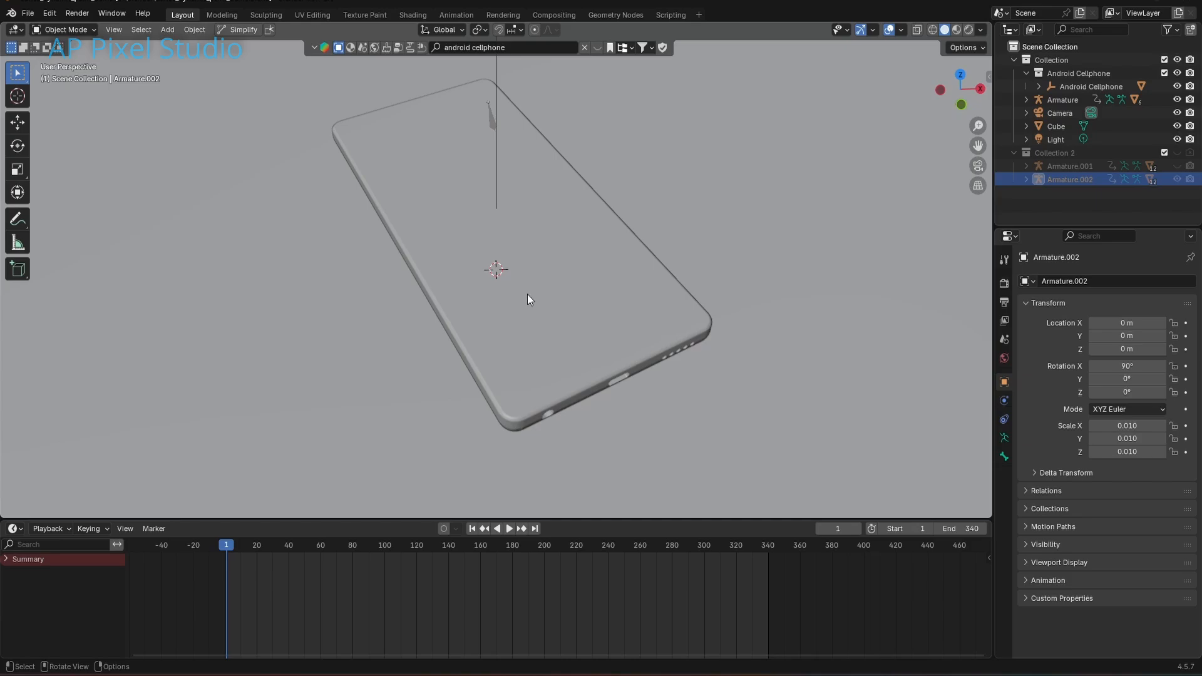
{"action": "left_click", "coordinate": [566, 256]}
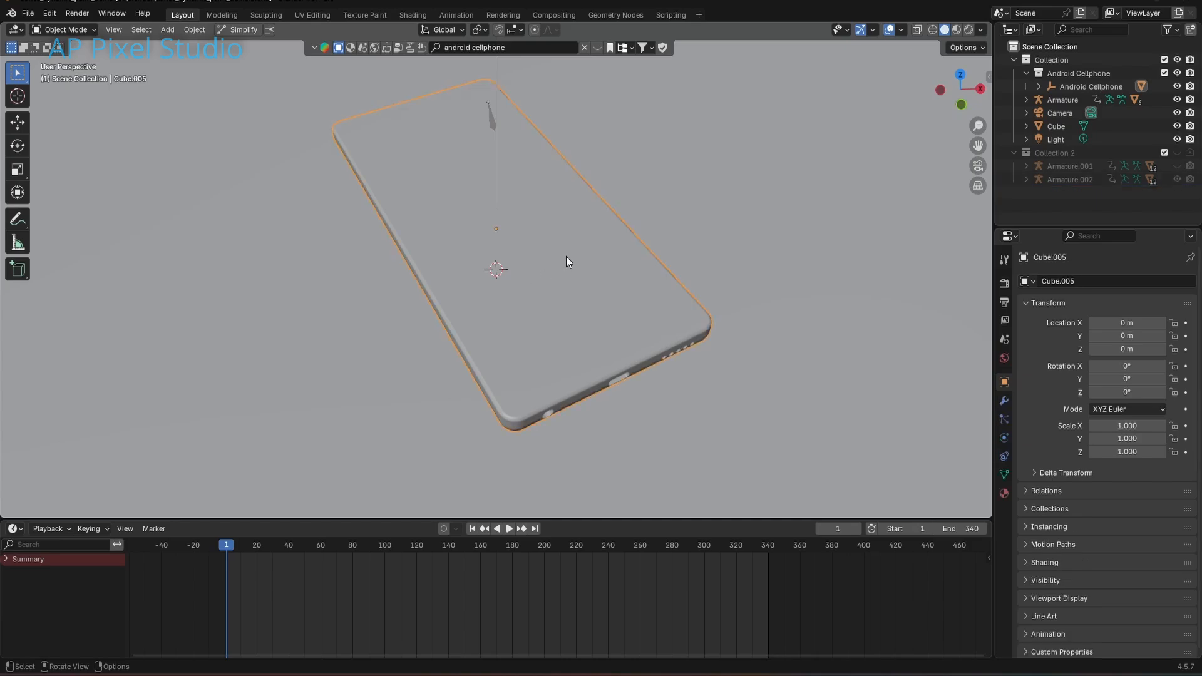
Subdivide the large screen face on the front of the cellphone body with 90 cuts
{"action": "key", "text": "Tab"}
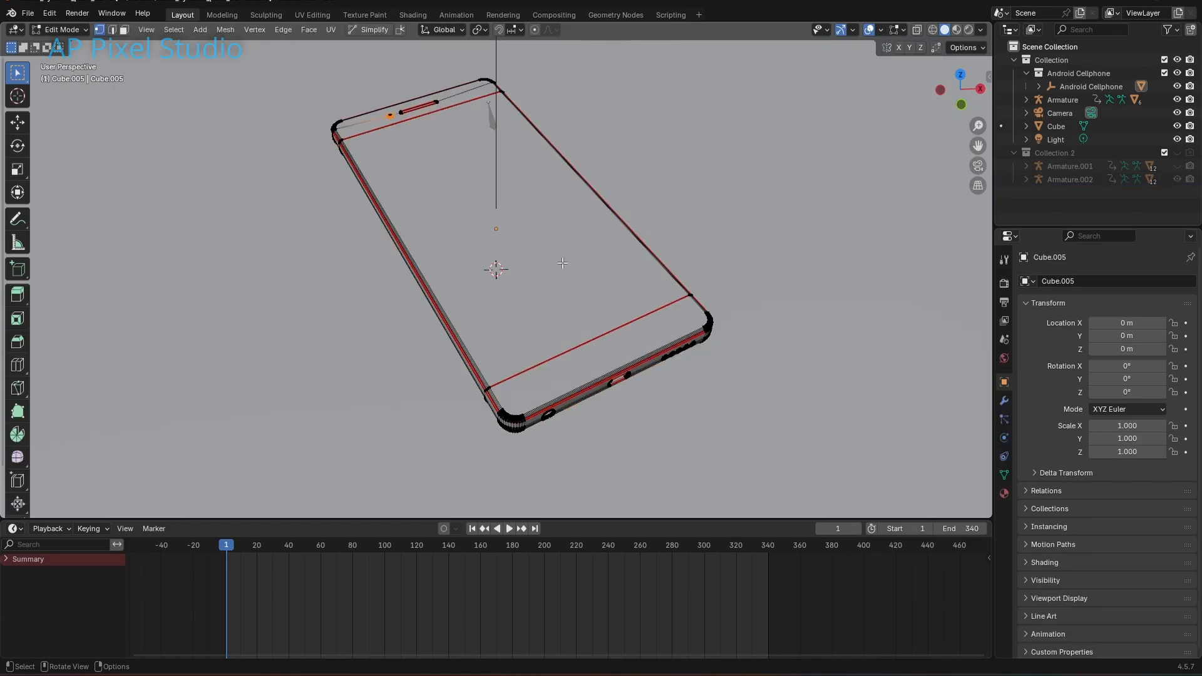
{"action": "middle_click_drag", "start_coordinate": [559, 266], "coordinate": [477, 249]}
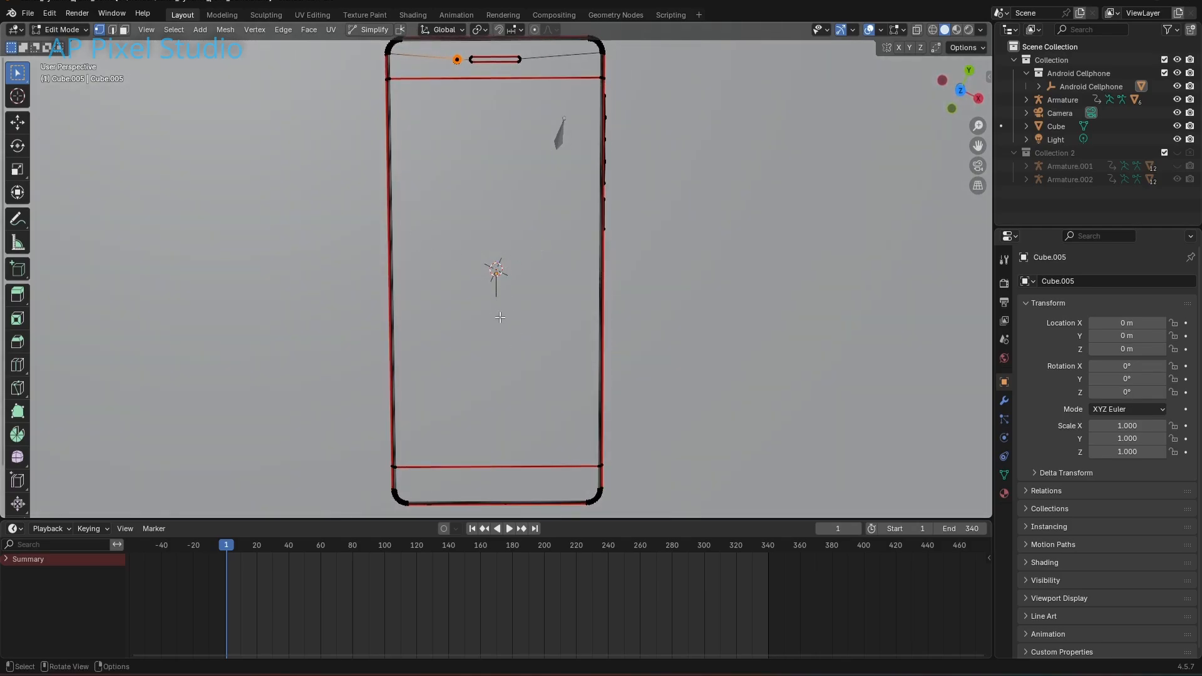
{"action": "middle_click_drag", "start_coordinate": [495, 312], "coordinate": [502, 290]}
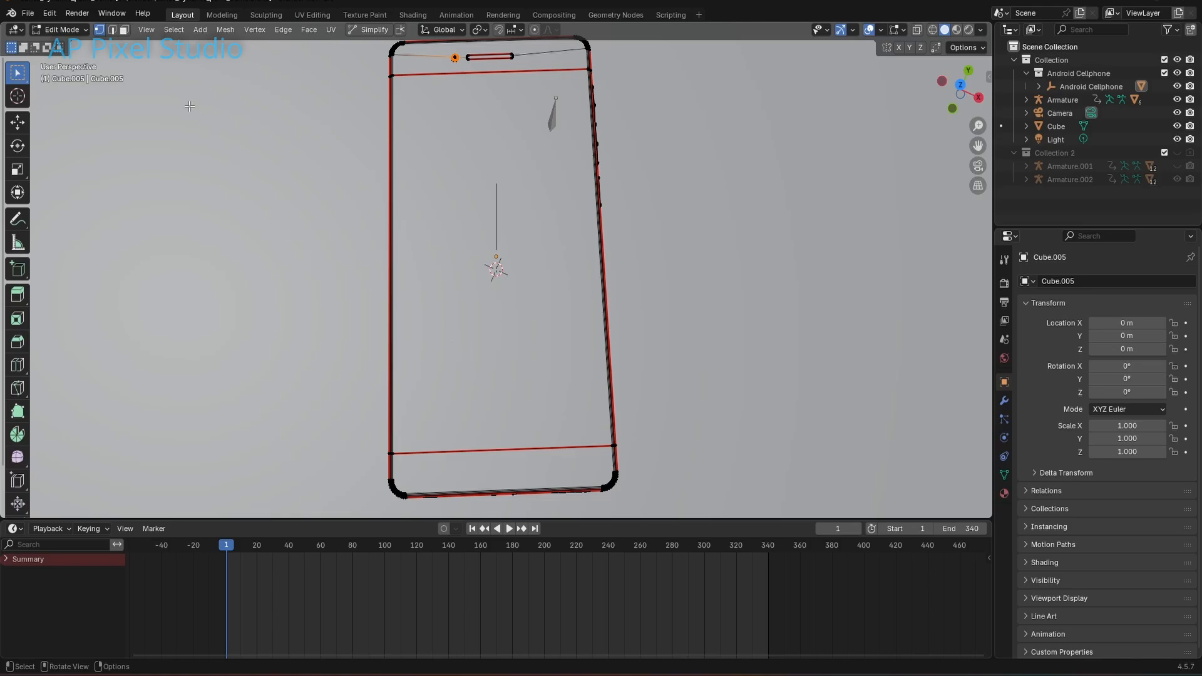
{"action": "key", "text": "3"}
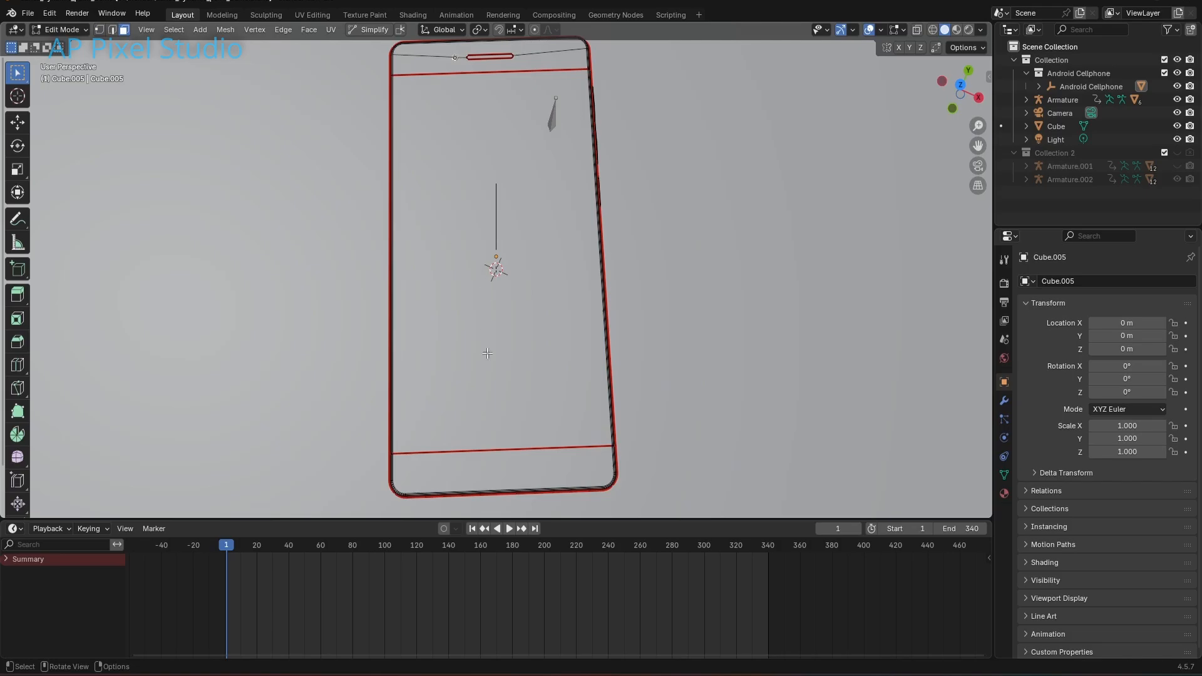
{"action": "left_click", "coordinate": [491, 423]}
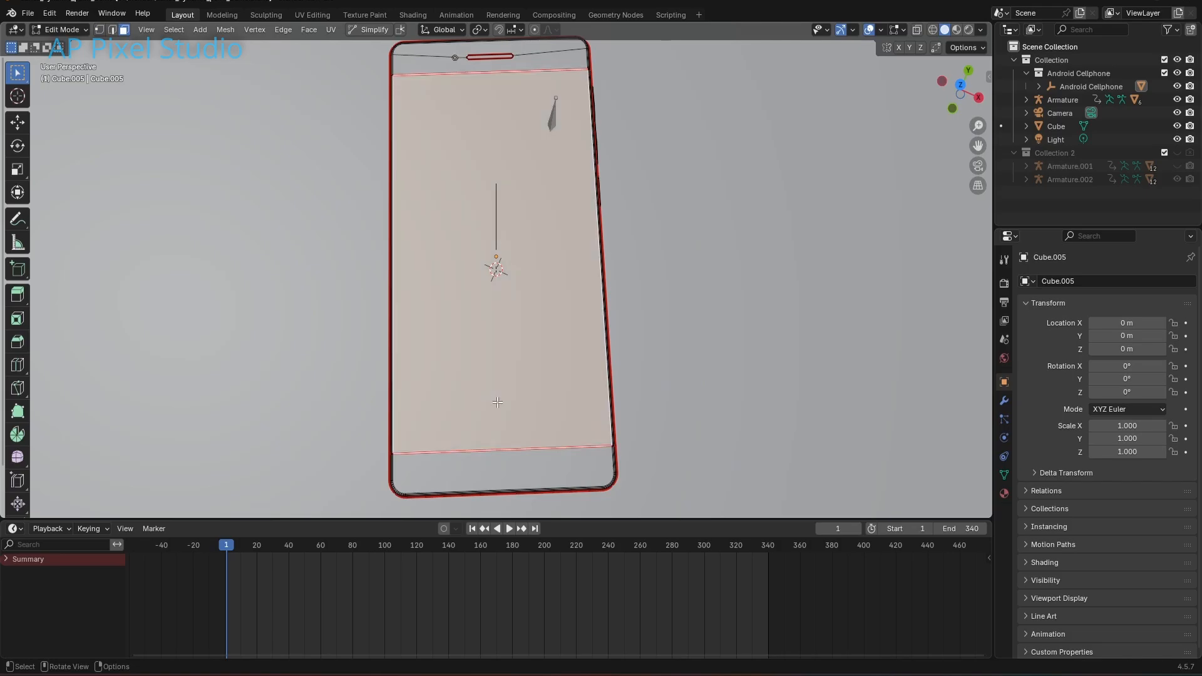
{"action": "scroll", "coordinate": [591, 364], "scroll_direction": "up", "scroll_amount": 2}
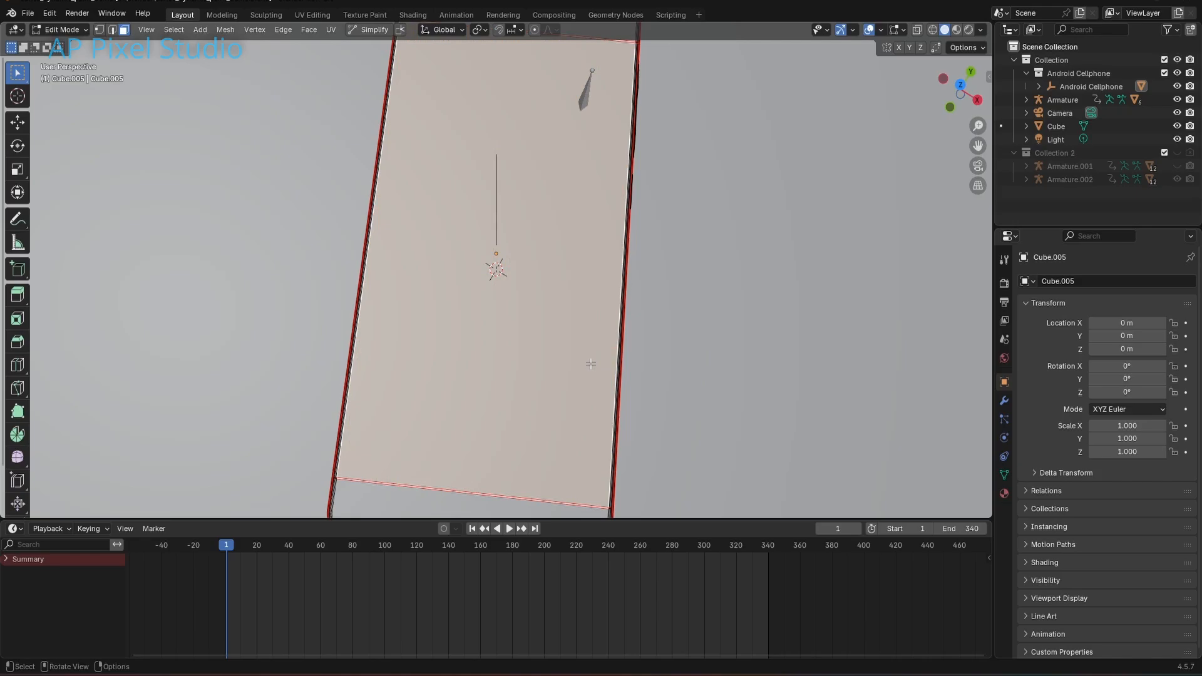
{"action": "right_click", "coordinate": [565, 346]}
{"action": "left_click", "coordinate": [565, 346]}
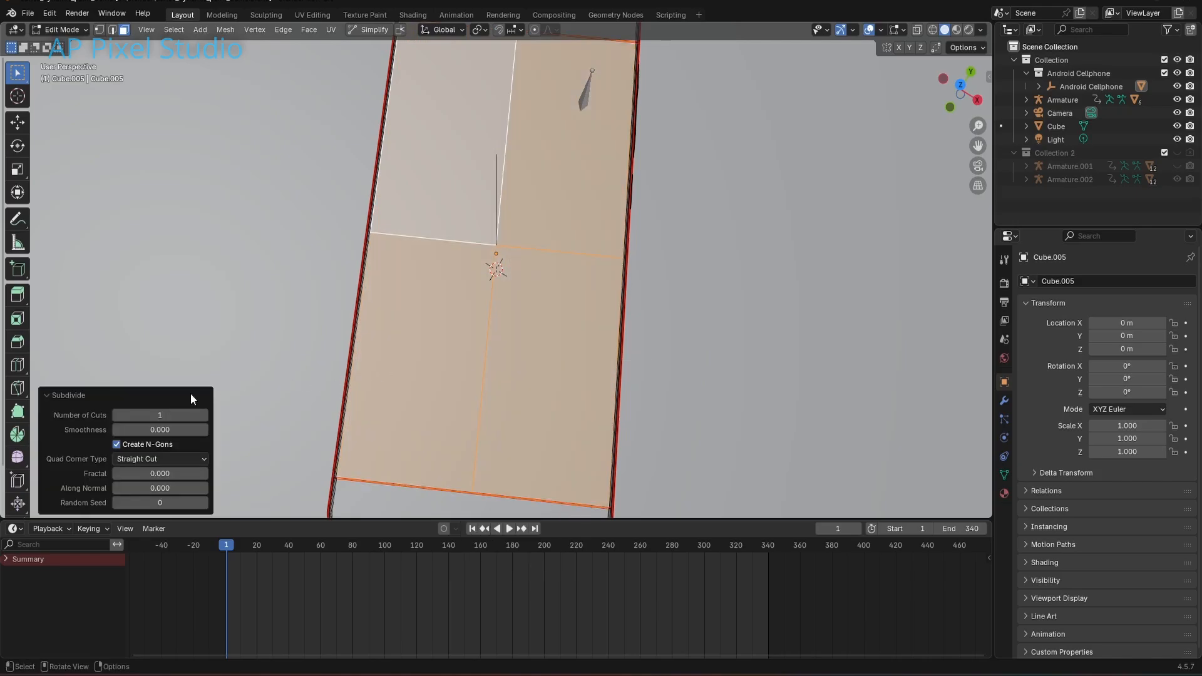
{"action": "left_click", "coordinate": [162, 415]}
{"action": "type", "text": "90"}
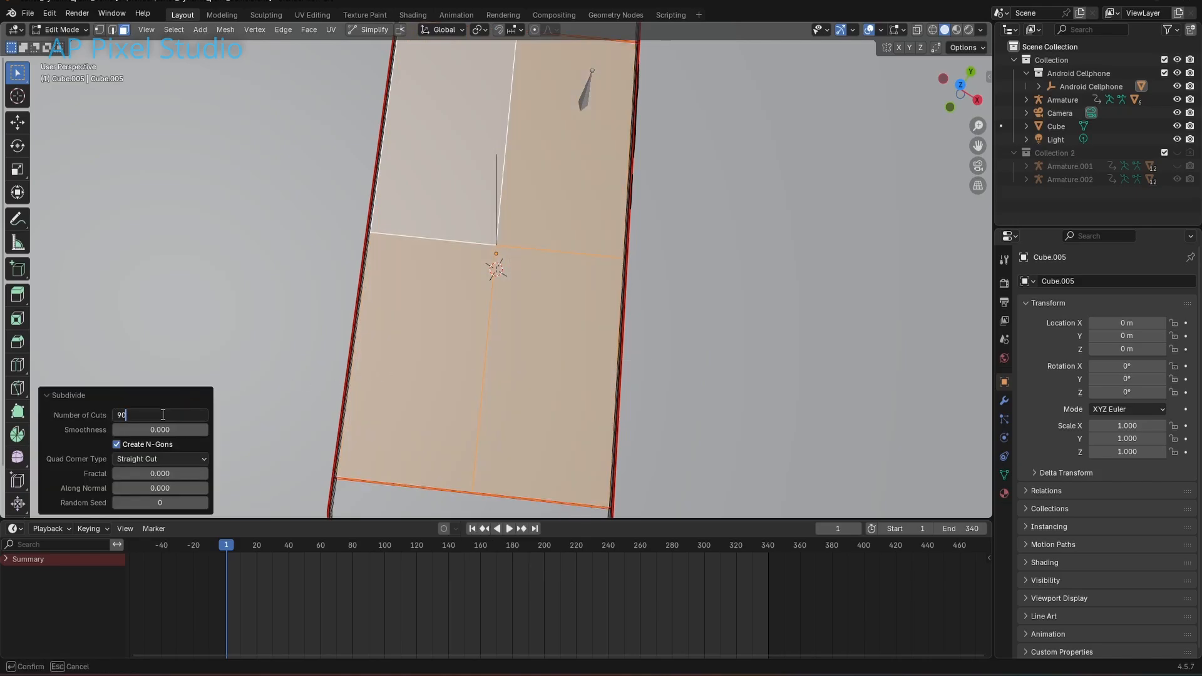
{"action": "key", "text": "Return"}
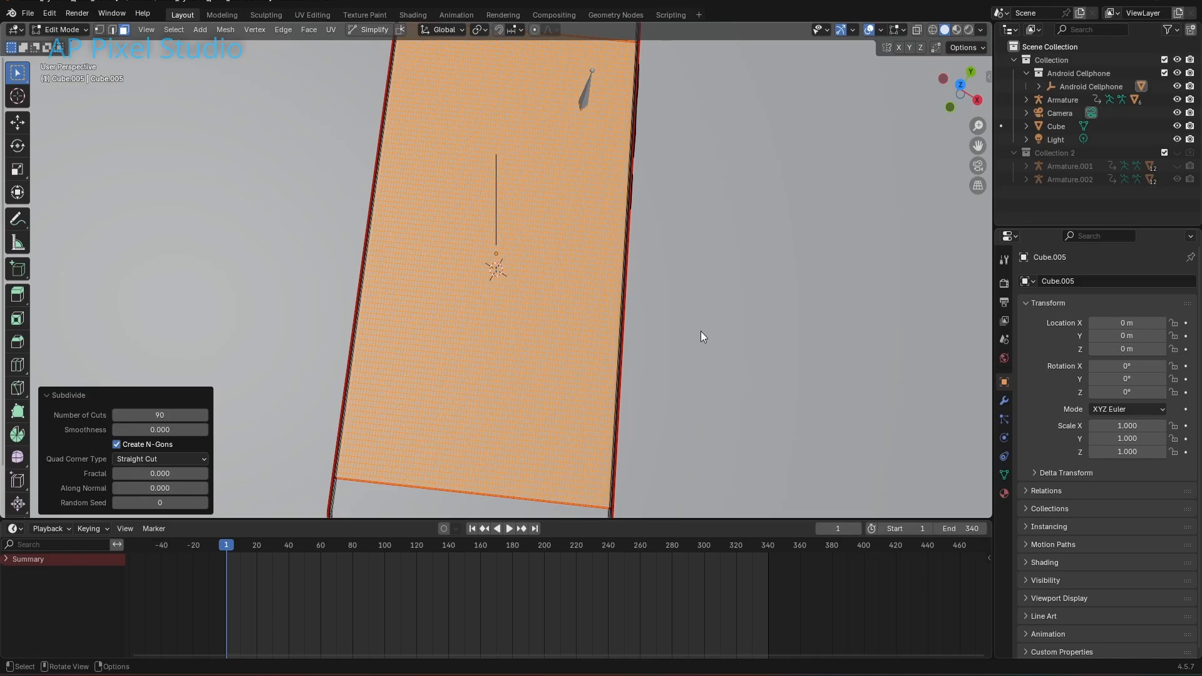
{"action": "scroll", "coordinate": [701, 332], "scroll_direction": "down", "scroll_amount": 2}
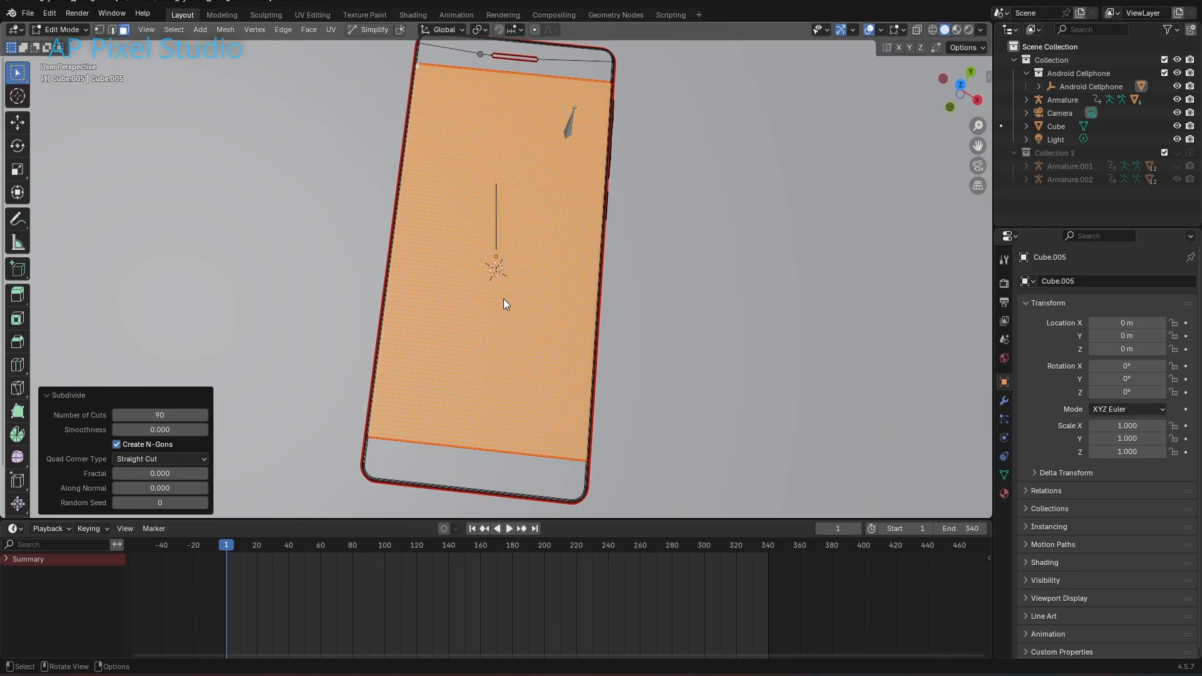
{"action": "key", "text": "Tab"}
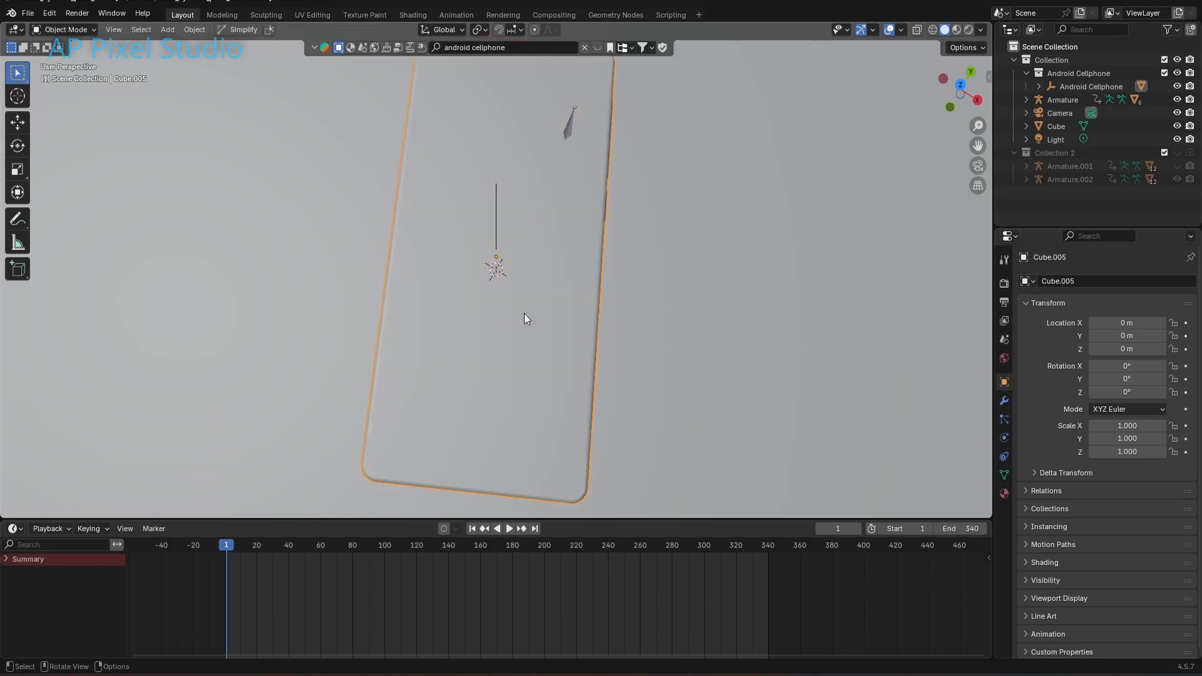
Separate the subdivided screen faces from the cellphone body into their own object
{"action": "middle_click_drag", "start_coordinate": [682, 347], "coordinate": [701, 313]}
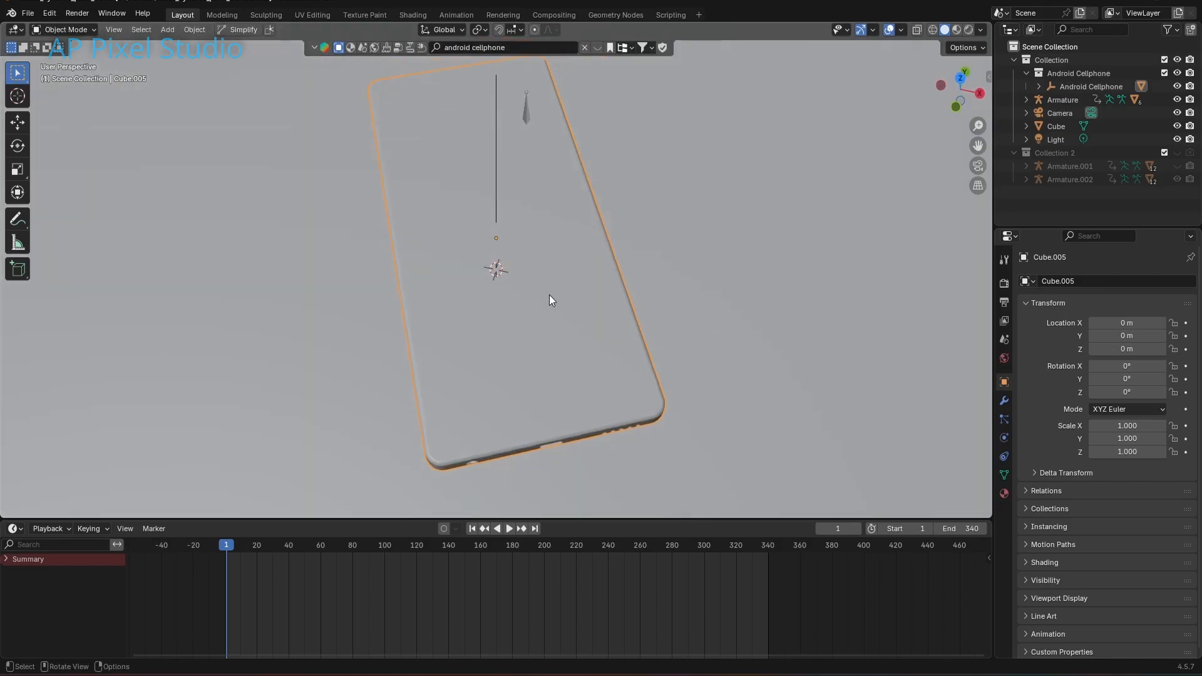
{"action": "key", "text": "Tab"}
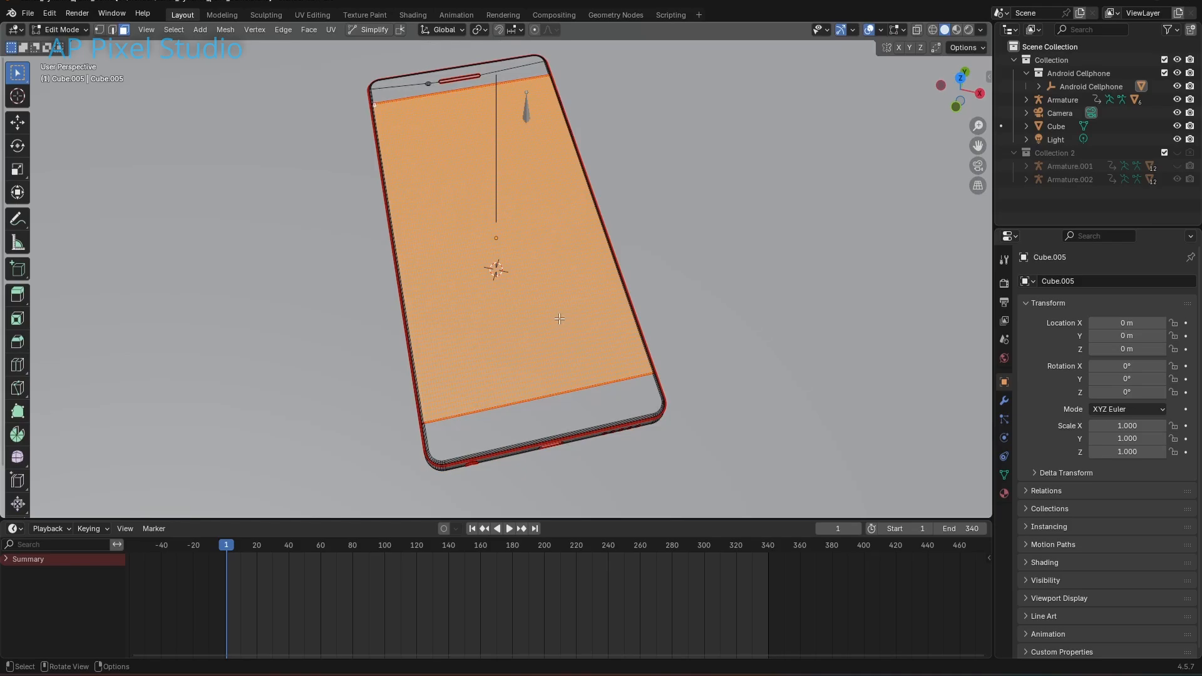
{"action": "middle_click_drag", "start_coordinate": [560, 318], "coordinate": [543, 359]}
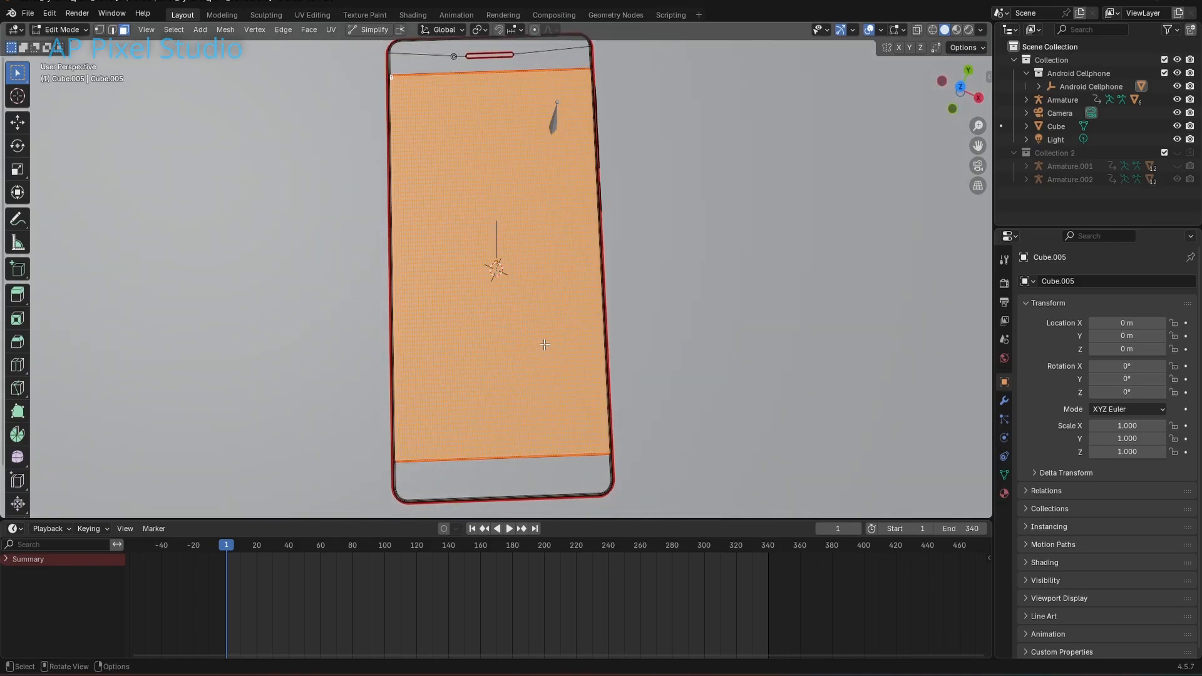
{"action": "right_click", "coordinate": [545, 345]}
{"action": "mouse_move", "coordinate": [520, 553]}
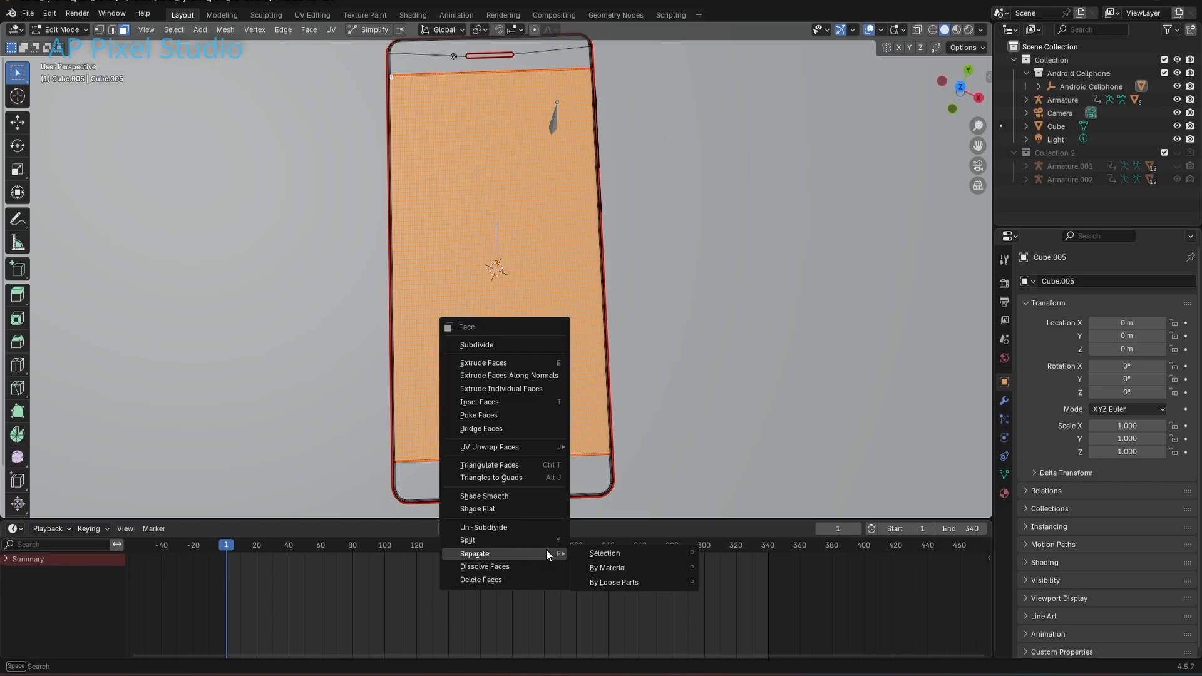
{"action": "left_click", "coordinate": [619, 551]}
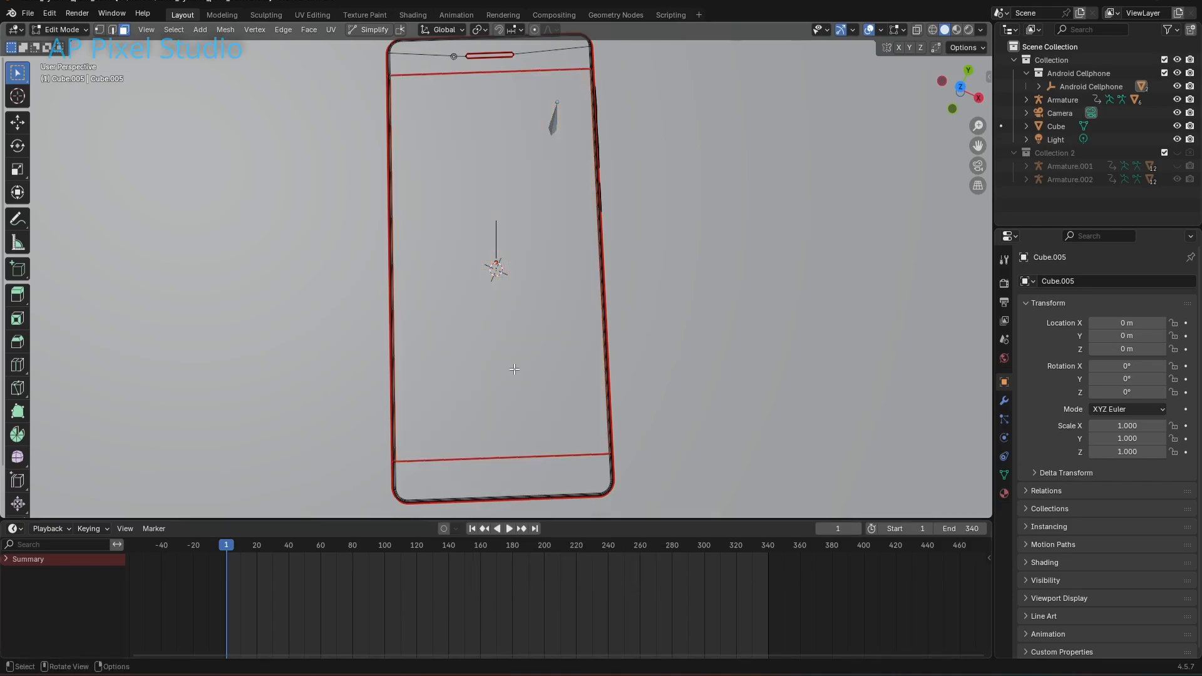
Expand the Android Cellphone hierarchy, leave mesh editing, and select only the separated screen object
{"action": "left_click", "coordinate": [1038, 86]}
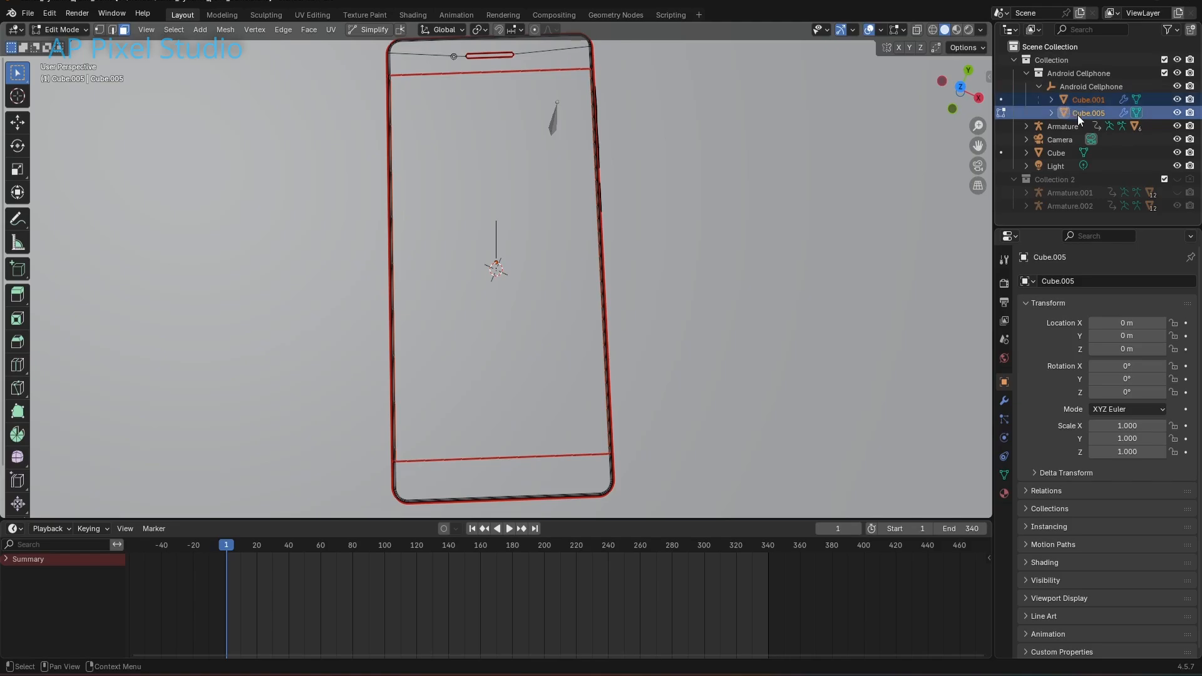
{"action": "left_click", "coordinate": [1081, 104]}
{"action": "left_click", "coordinate": [1088, 113]}
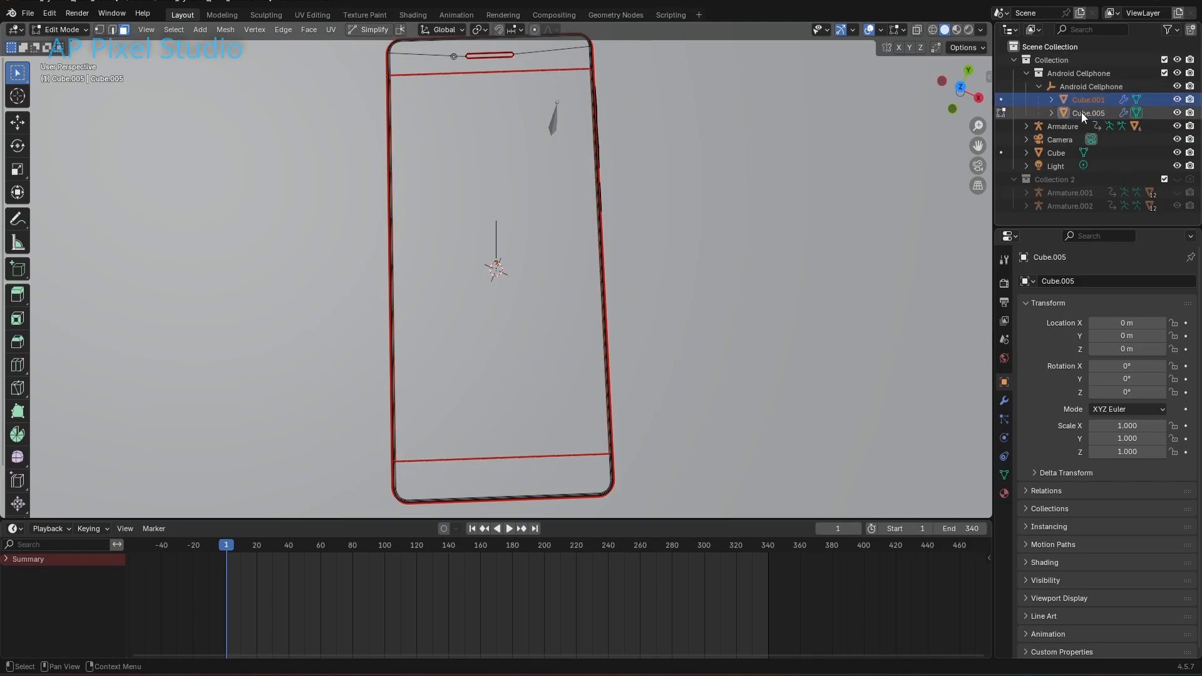
{"action": "key", "text": "Tab"}
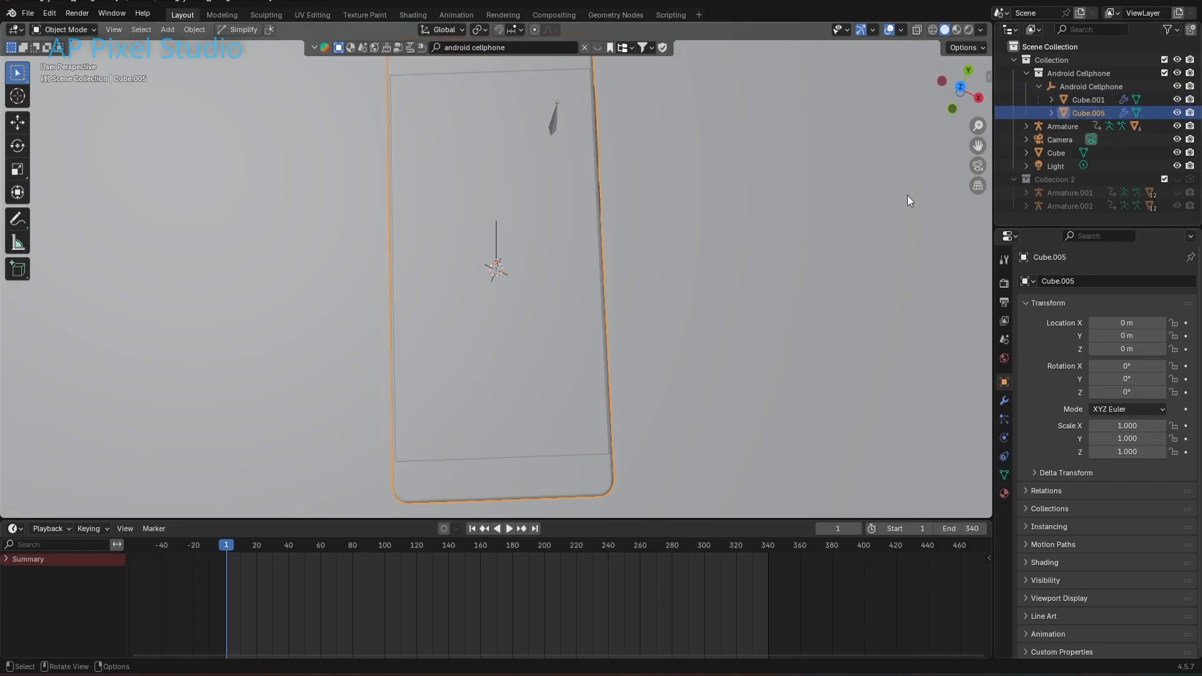
{"action": "left_click", "coordinate": [1088, 102]}
{"action": "middle_click_drag", "start_coordinate": [440, 391], "coordinate": [523, 383]}
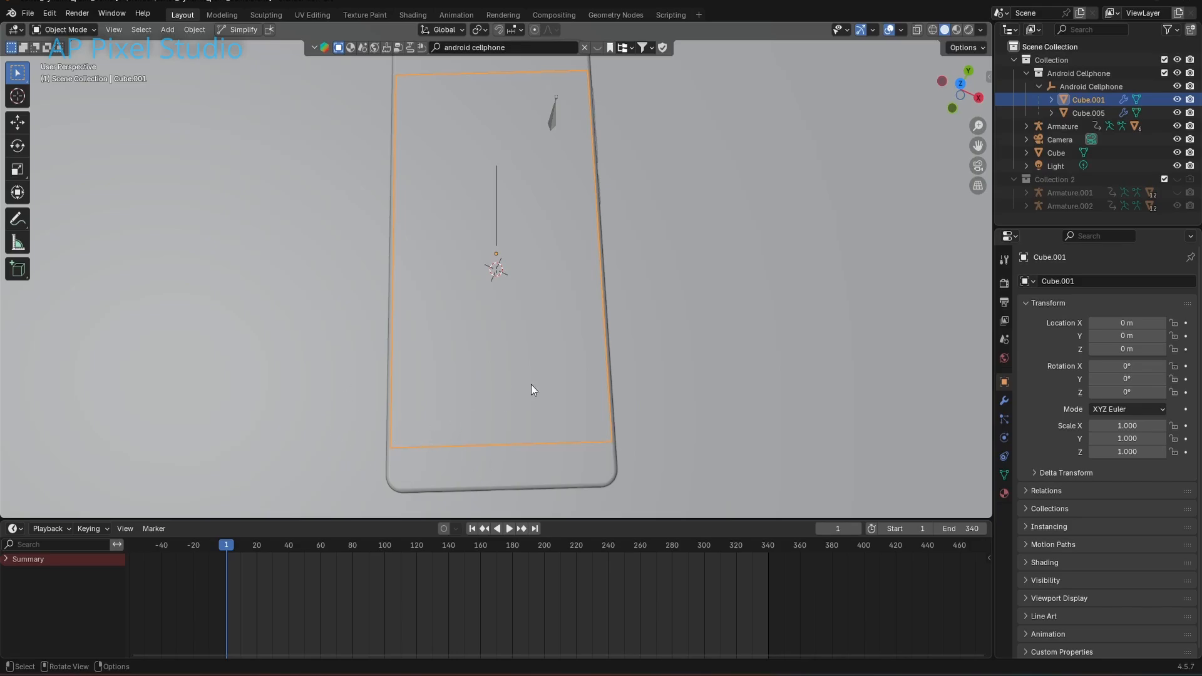
{"action": "middle_click_drag", "start_coordinate": [624, 375], "coordinate": [567, 355]}
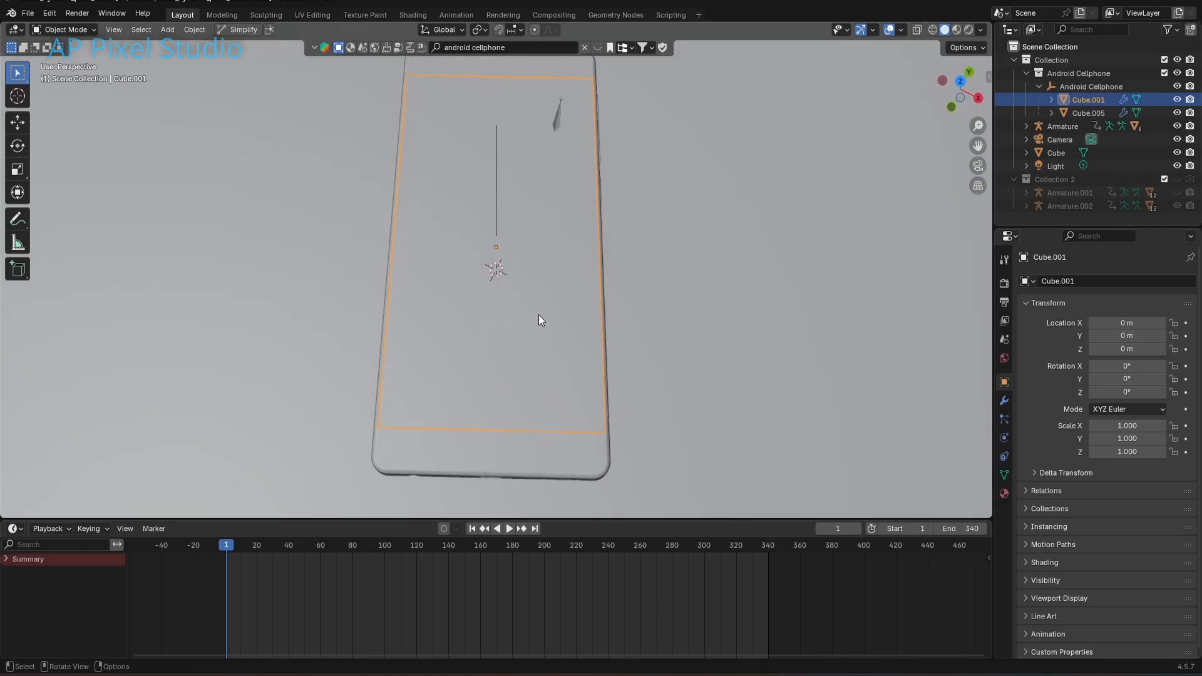
Add a Dynamic Paint canvas to the phone screen and set its surface type to Waves
{"action": "left_click", "coordinate": [1002, 437]}
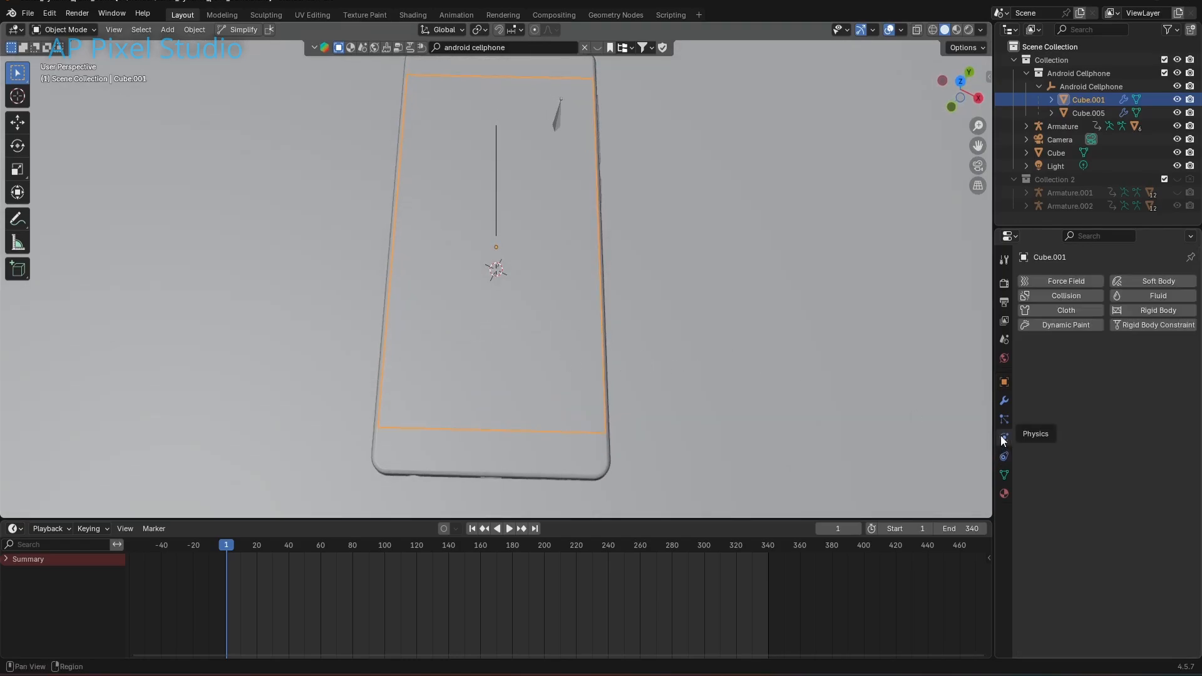
{"action": "left_click", "coordinate": [1073, 328]}
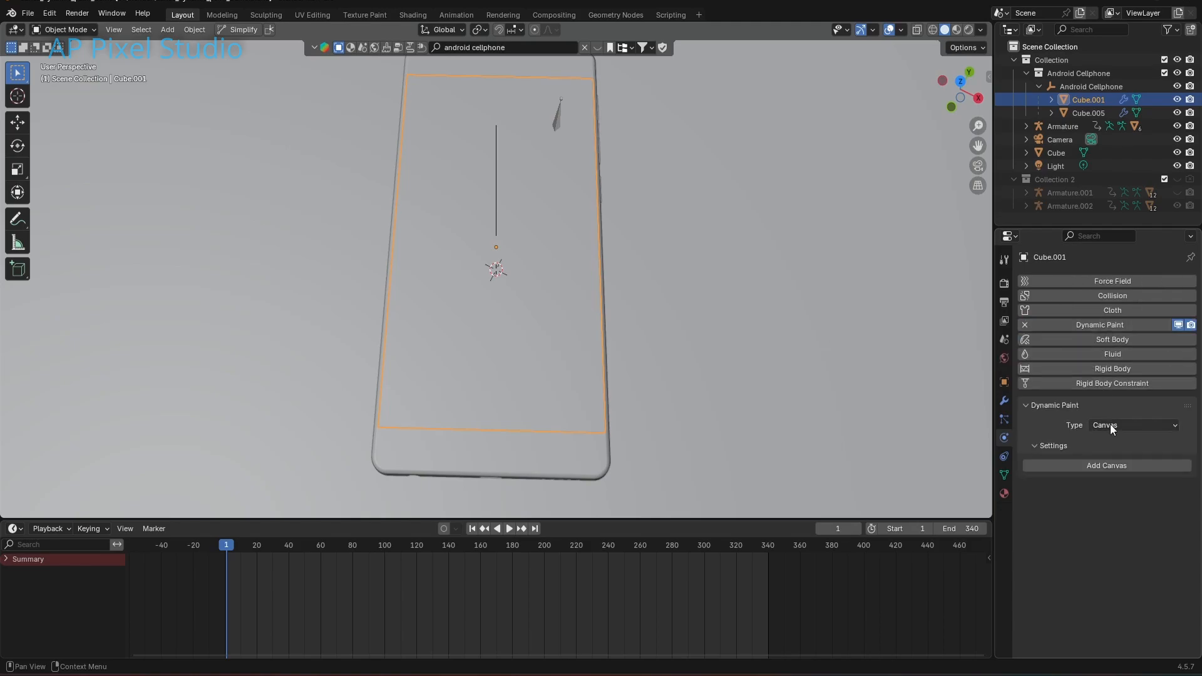
{"action": "left_click", "coordinate": [1117, 463]}
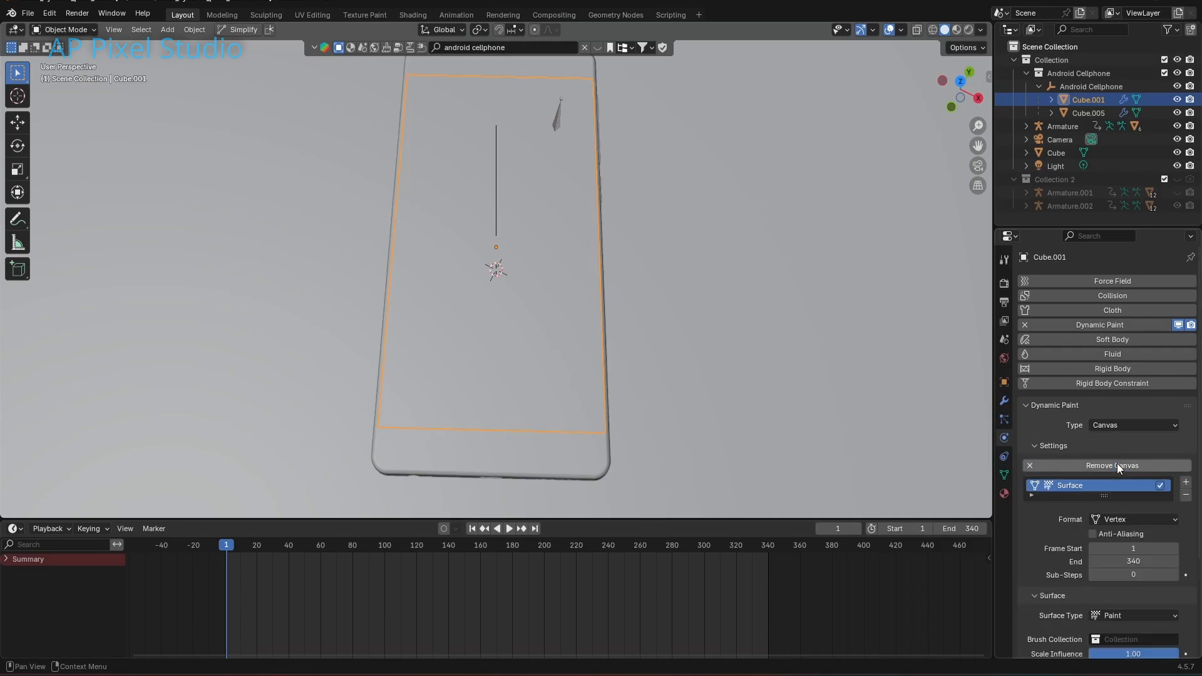
{"action": "scroll", "coordinate": [1117, 464], "scroll_direction": "down", "scroll_amount": 5}
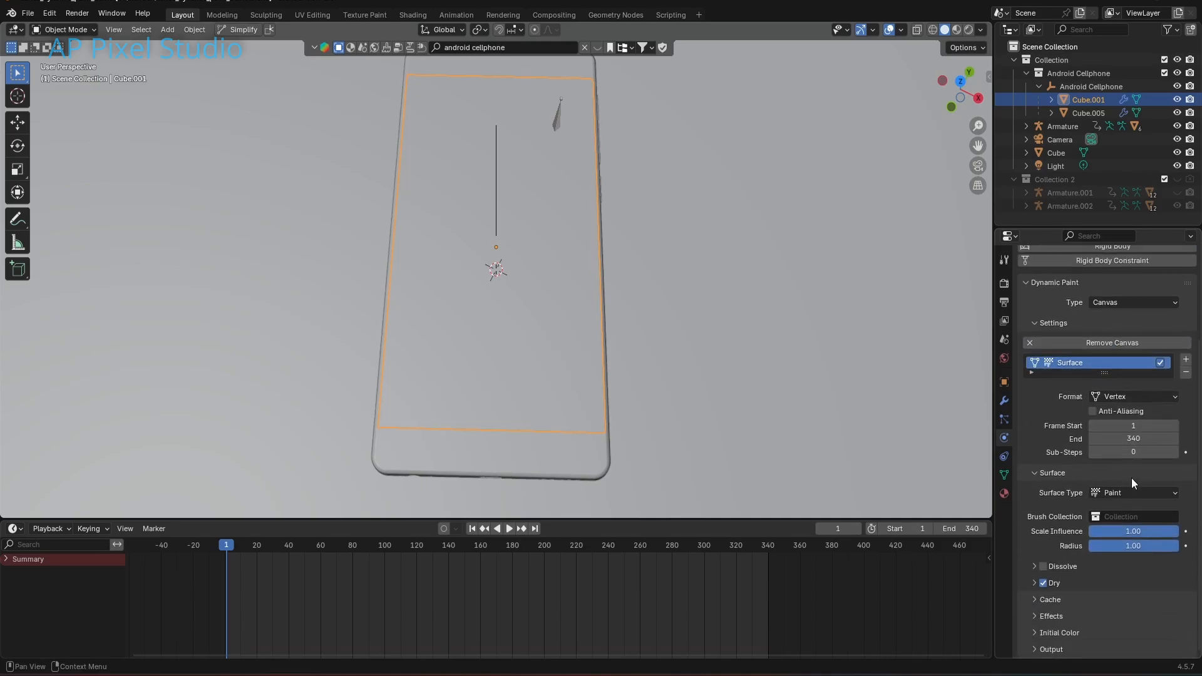
{"action": "left_click", "coordinate": [1119, 493]}
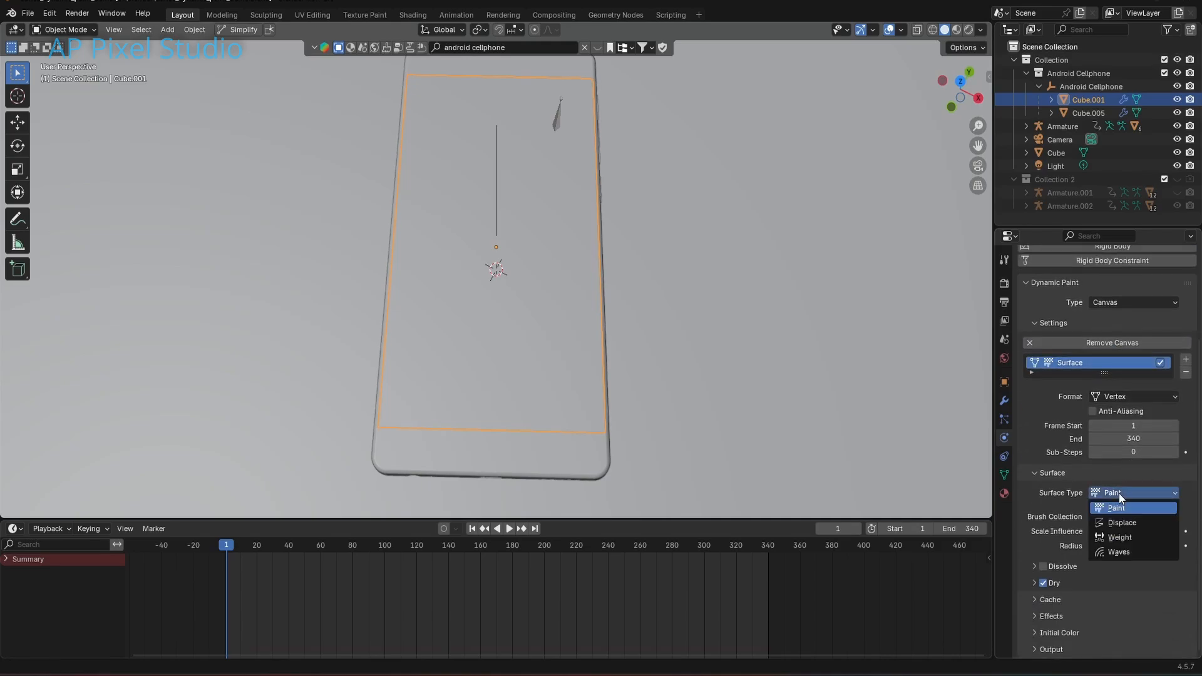
{"action": "left_click", "coordinate": [1128, 553]}
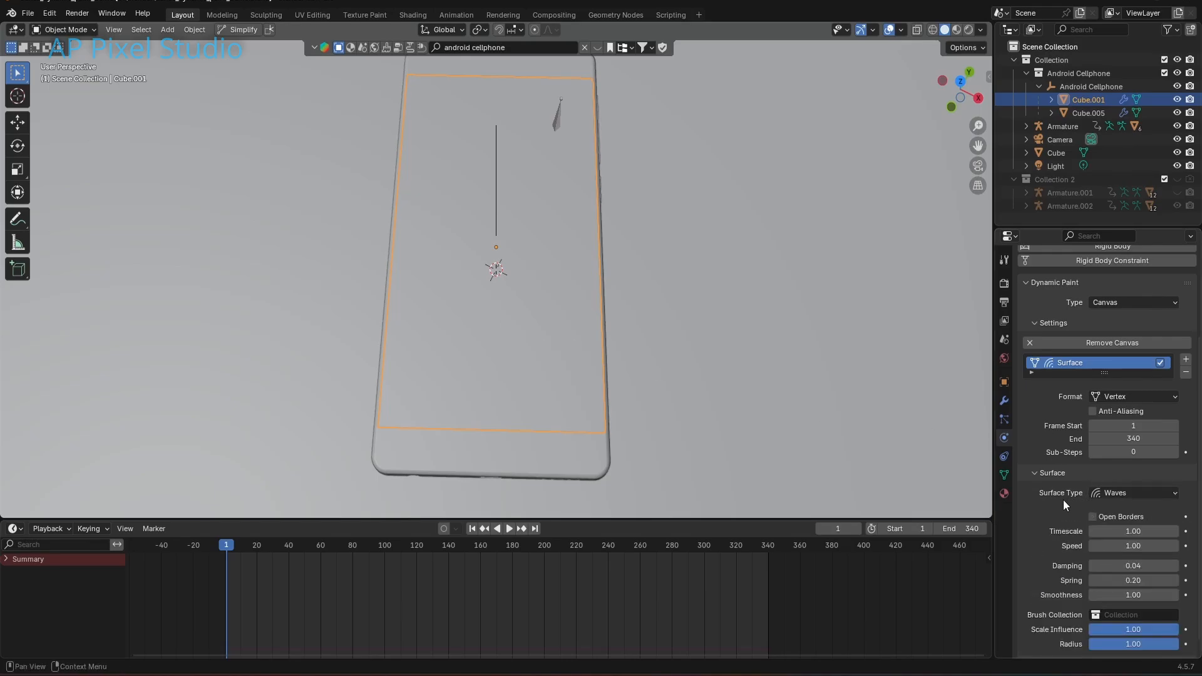
{"action": "scroll", "coordinate": [1063, 503], "scroll_direction": "down", "scroll_amount": 1}
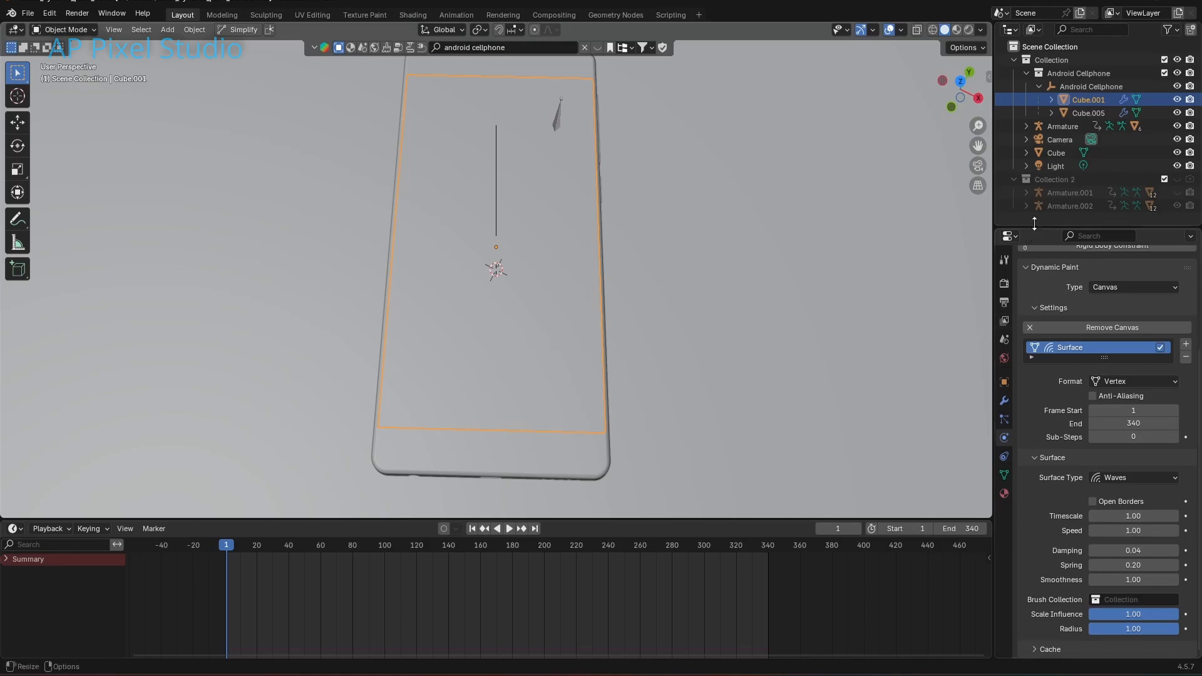
Add a Dynamic Paint brush to the character's Ch42_Body1 mesh inside the Armature
{"action": "left_click_drag", "start_coordinate": [245, 547], "coordinate": [398, 557]}
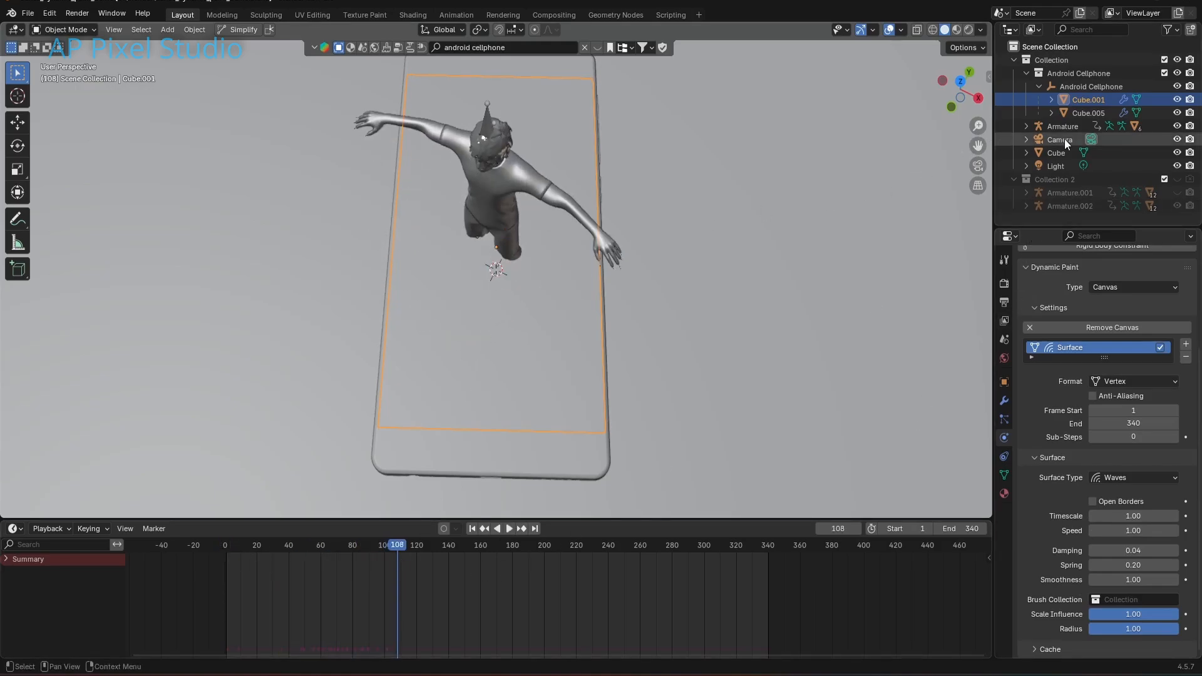
{"action": "left_click", "coordinate": [1025, 125]}
{"action": "scroll", "coordinate": [1065, 185], "scroll_direction": "down", "scroll_amount": 3}
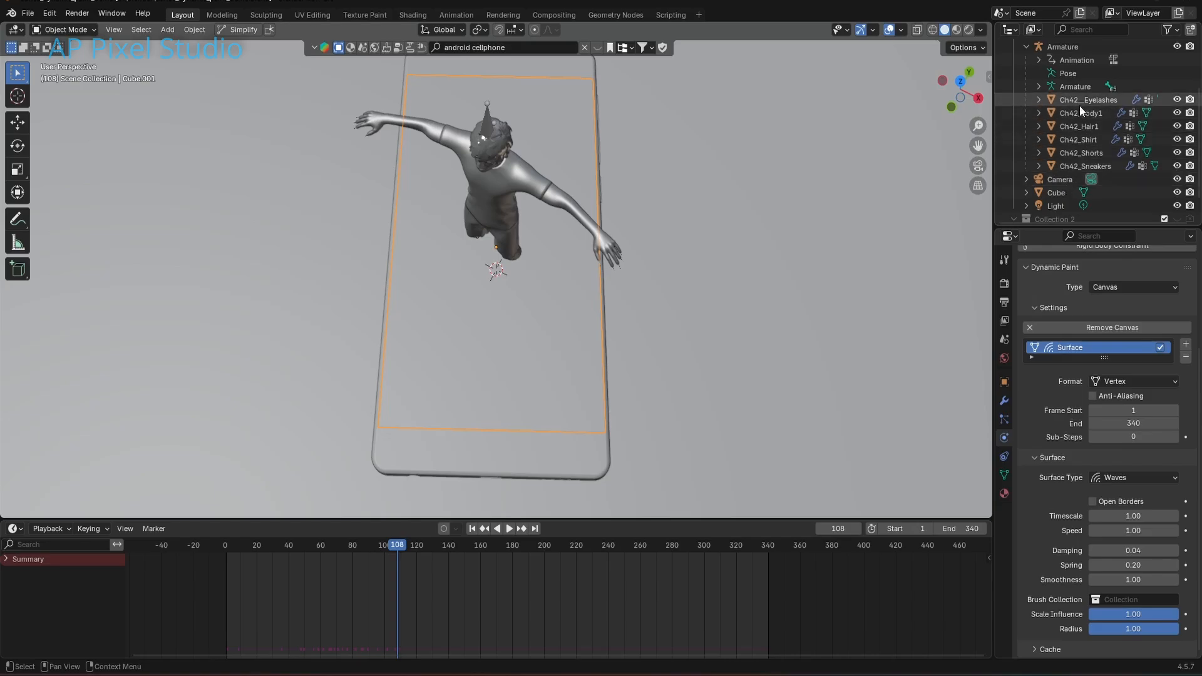
{"action": "left_click", "coordinate": [1093, 168]}
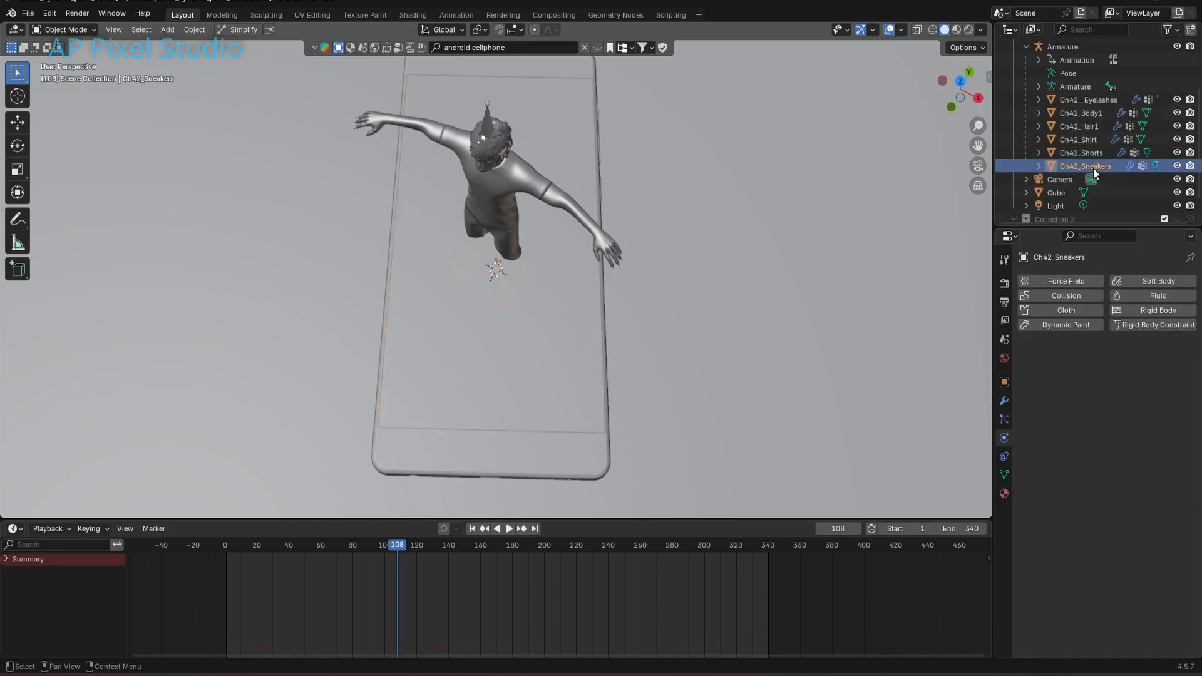
{"action": "middle_click_drag", "start_coordinate": [548, 322], "coordinate": [551, 279]}
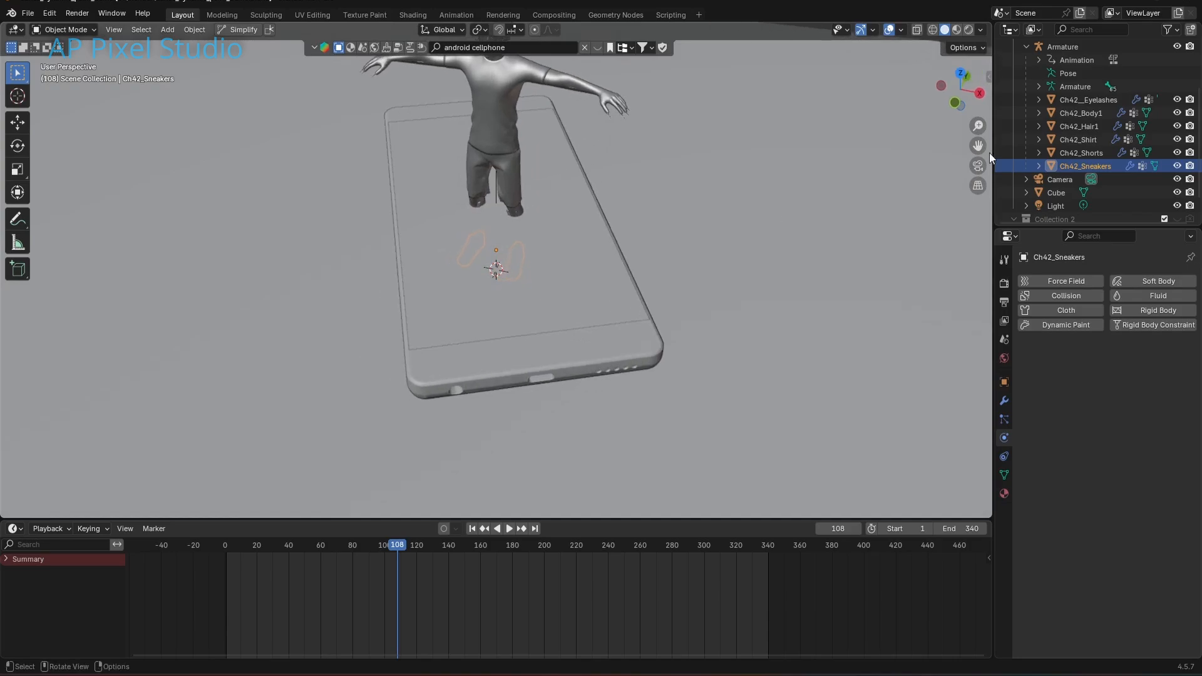
{"action": "left_click", "coordinate": [1084, 112]}
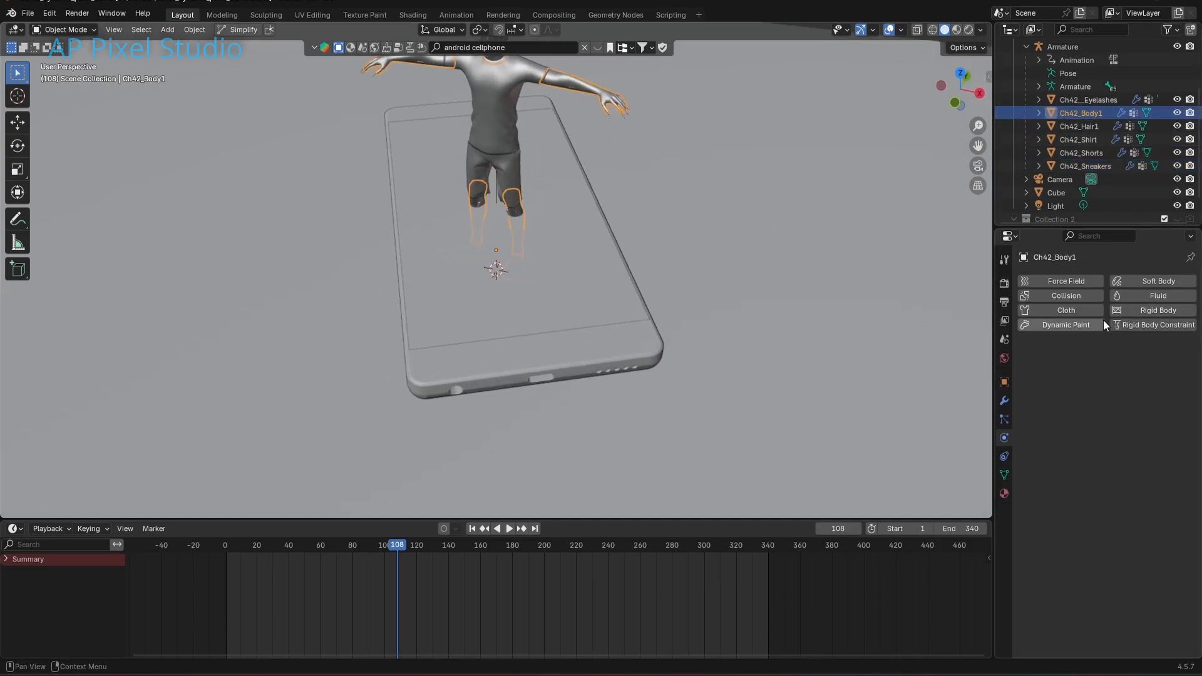
{"action": "left_click", "coordinate": [1076, 324]}
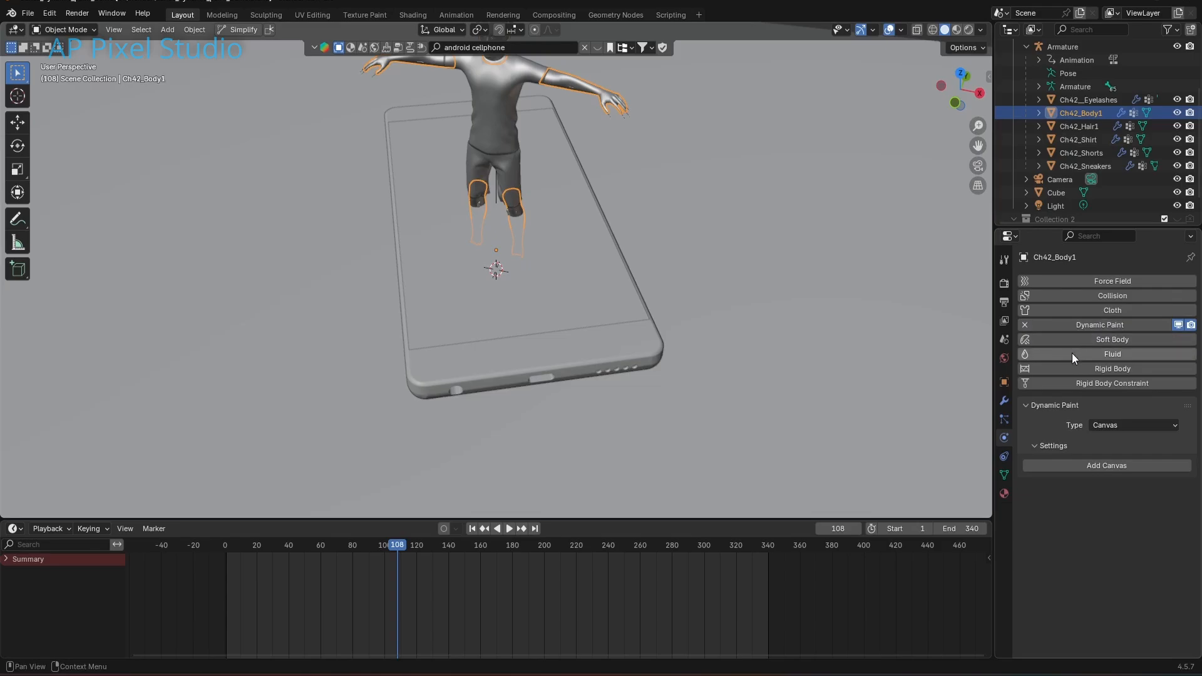
{"action": "left_click", "coordinate": [1102, 423]}
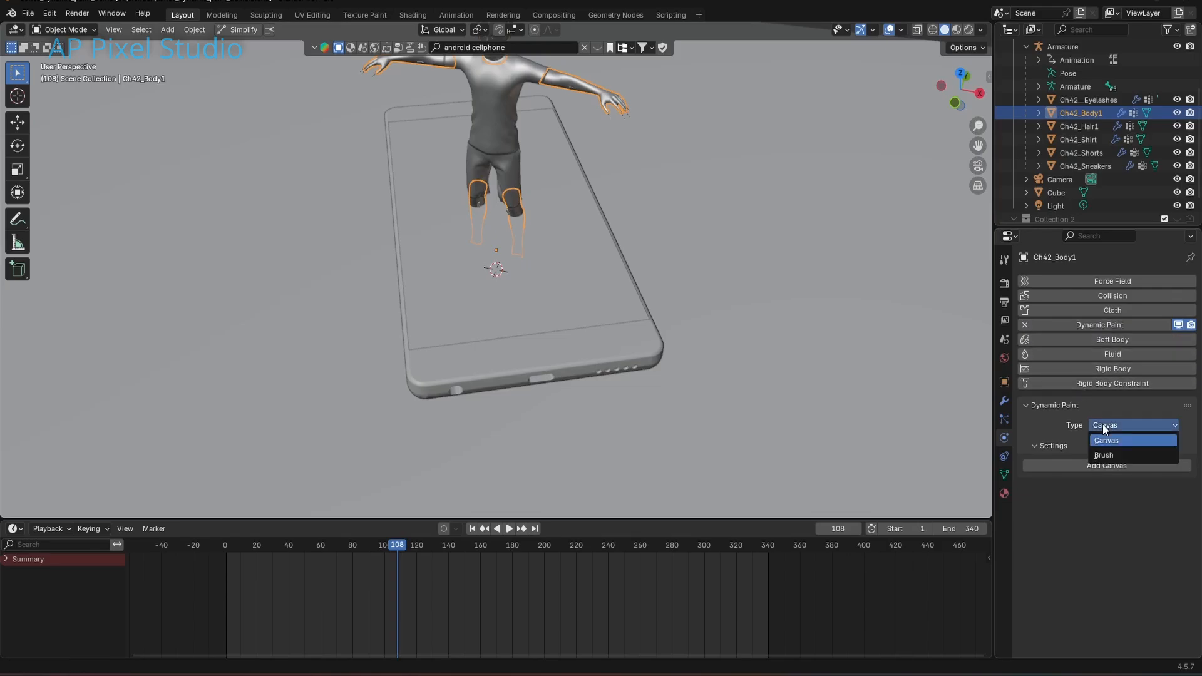
{"action": "left_click", "coordinate": [1109, 457]}
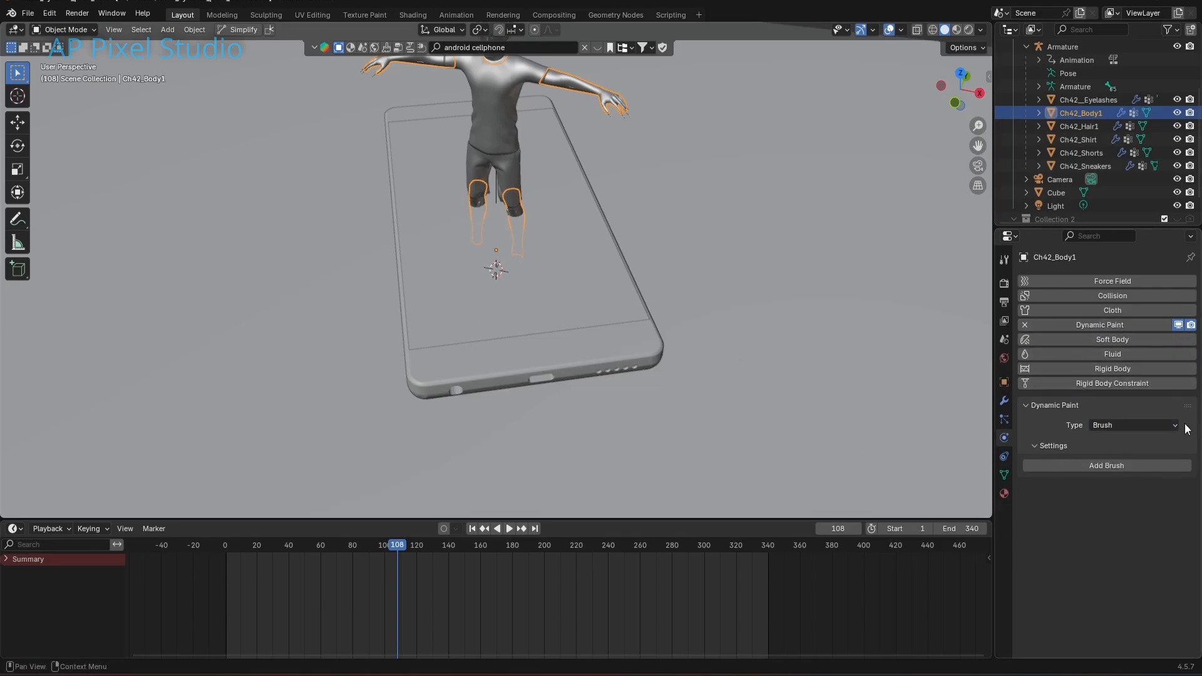
{"action": "left_click", "coordinate": [1124, 466]}
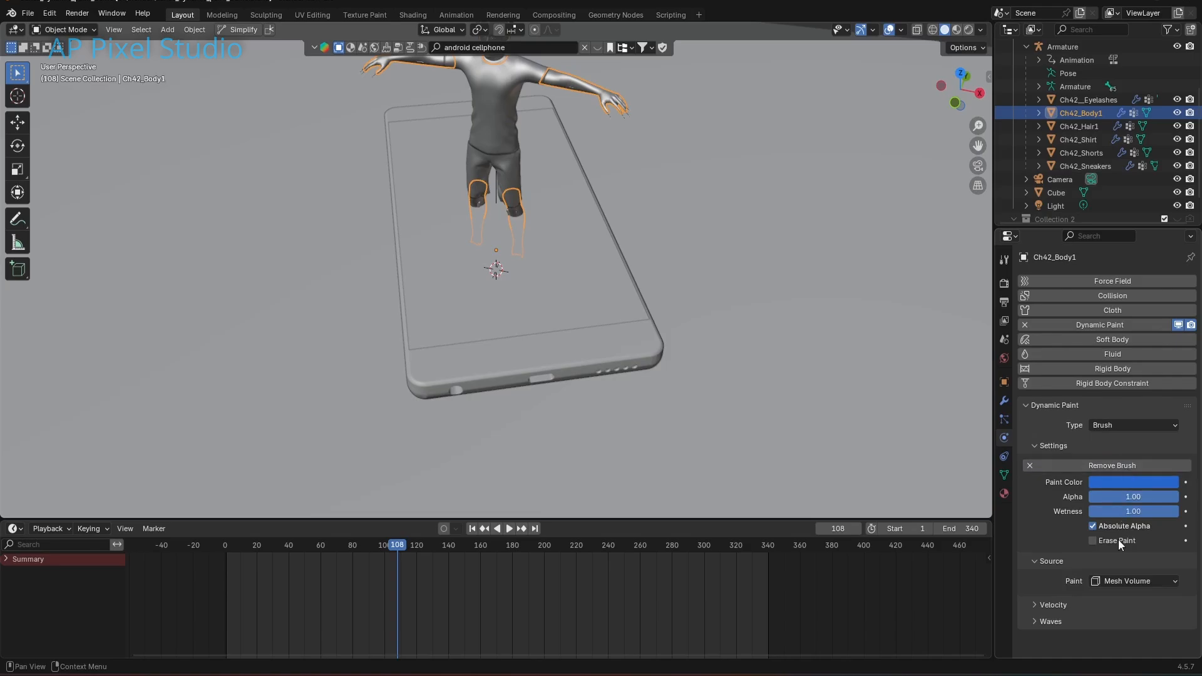
Set the body brush's paint source to Mesh Volume + Proximity and scrub the animation to frame 218 to check the waves
{"action": "left_click", "coordinate": [1119, 580]}
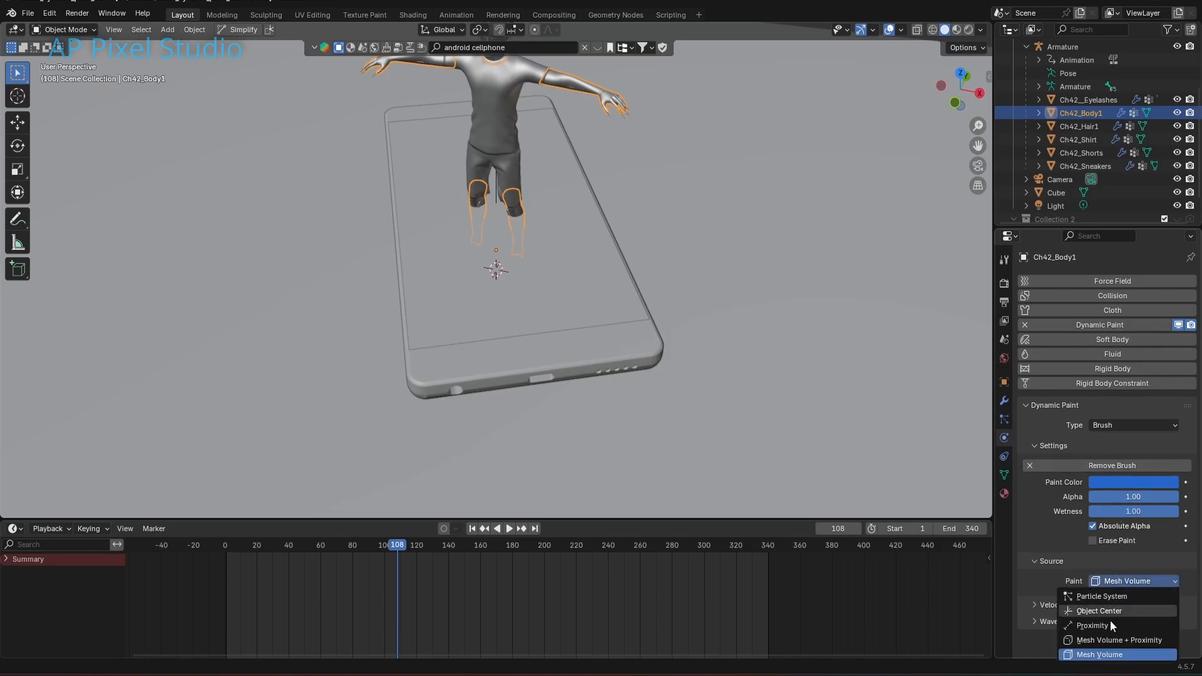
{"action": "left_click", "coordinate": [1106, 641]}
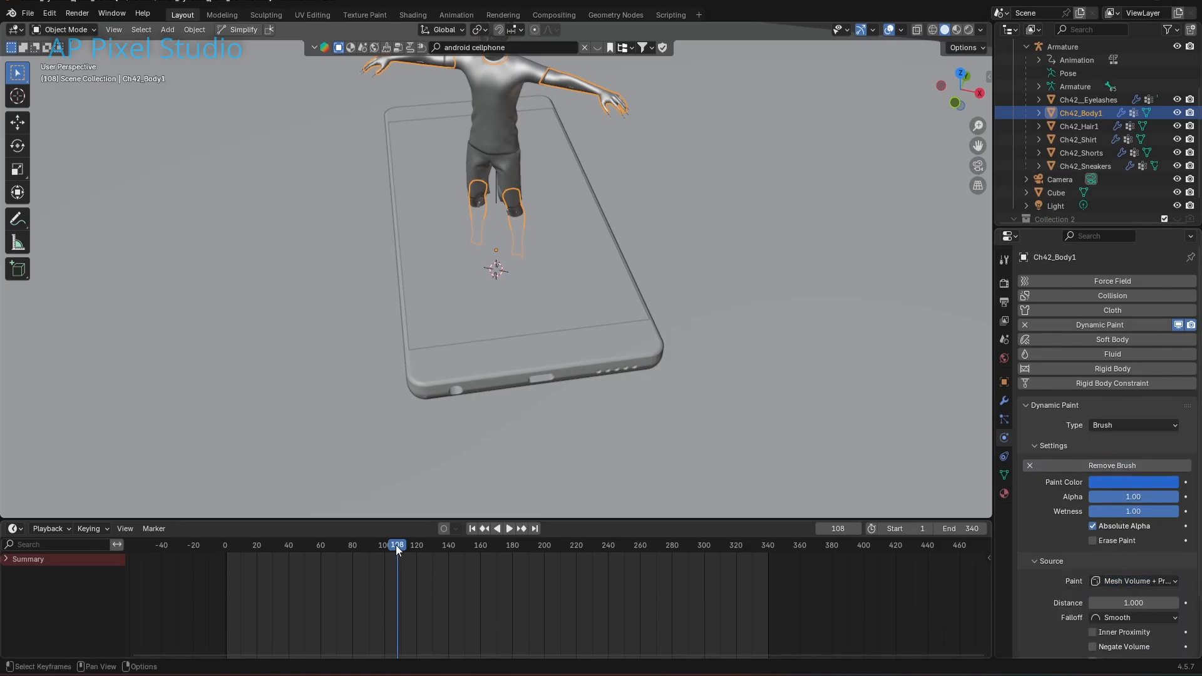
{"action": "mouse_move", "coordinate": [396, 544]}
{"action": "left_mouse_down"}
{"action": "mouse_move", "coordinate": [273, 569]}
{"action": "mouse_move", "coordinate": [622, 574]}
{"action": "mouse_move", "coordinate": [495, 576]}
{"action": "mouse_move", "coordinate": [573, 579]}
{"action": "left_mouse_up"}
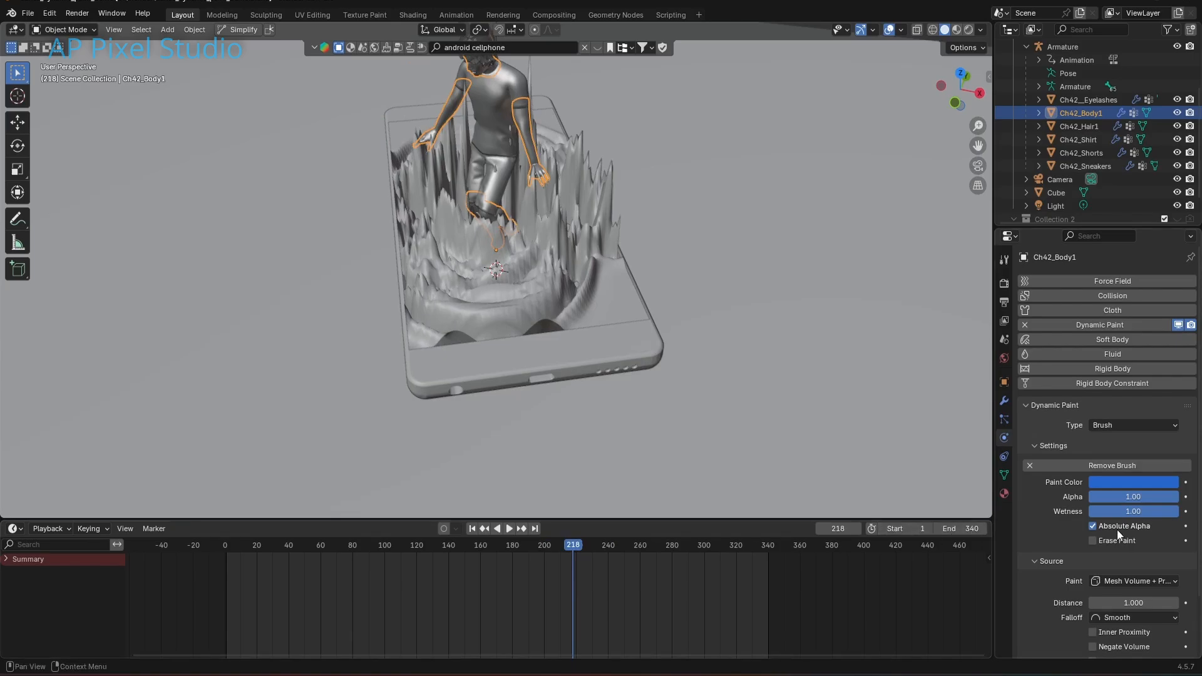
Set the body brush's wave factor to 0.1 and scrub the animation from the start to frame 202
{"action": "scroll", "coordinate": [1116, 529], "scroll_direction": "down", "scroll_amount": 3}
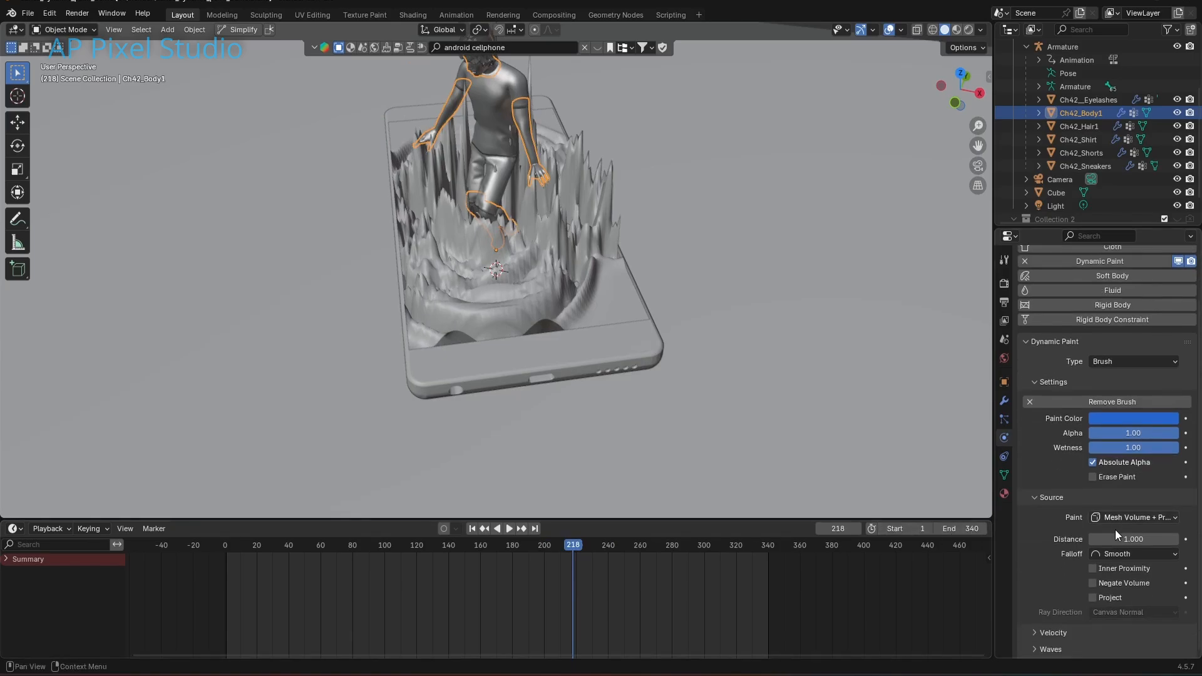
{"action": "left_click", "coordinate": [1037, 650]}
{"action": "scroll", "coordinate": [1142, 524], "scroll_direction": "down", "scroll_amount": 3}
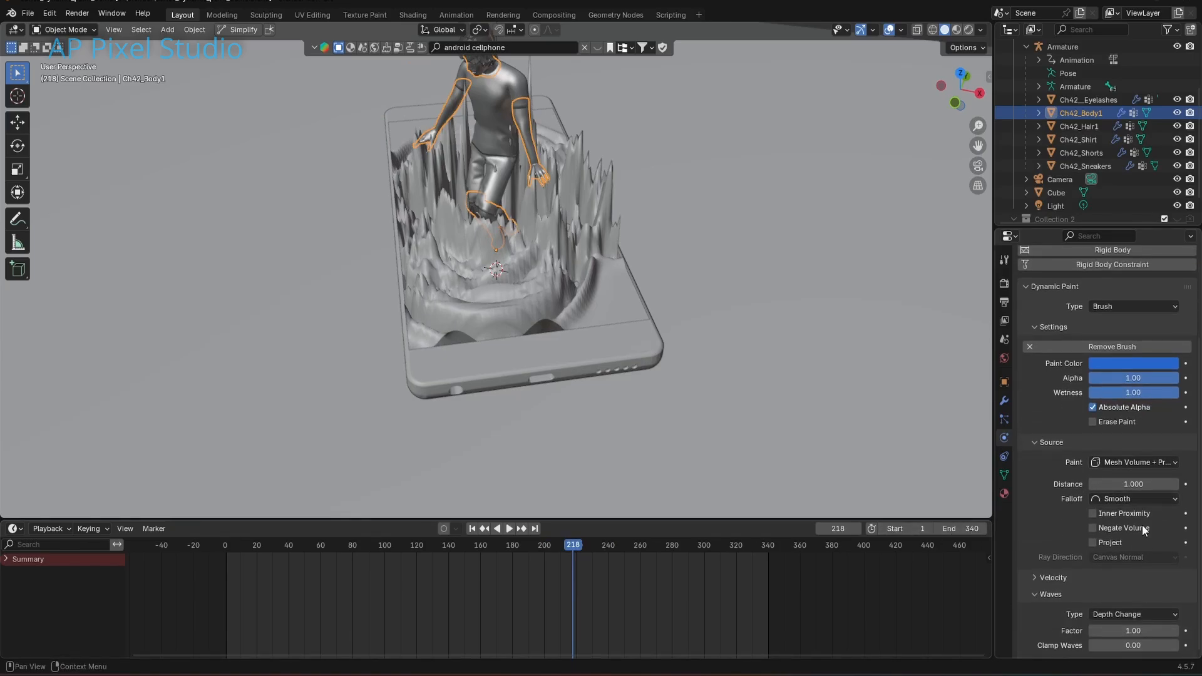
{"action": "left_click", "coordinate": [1124, 631]}
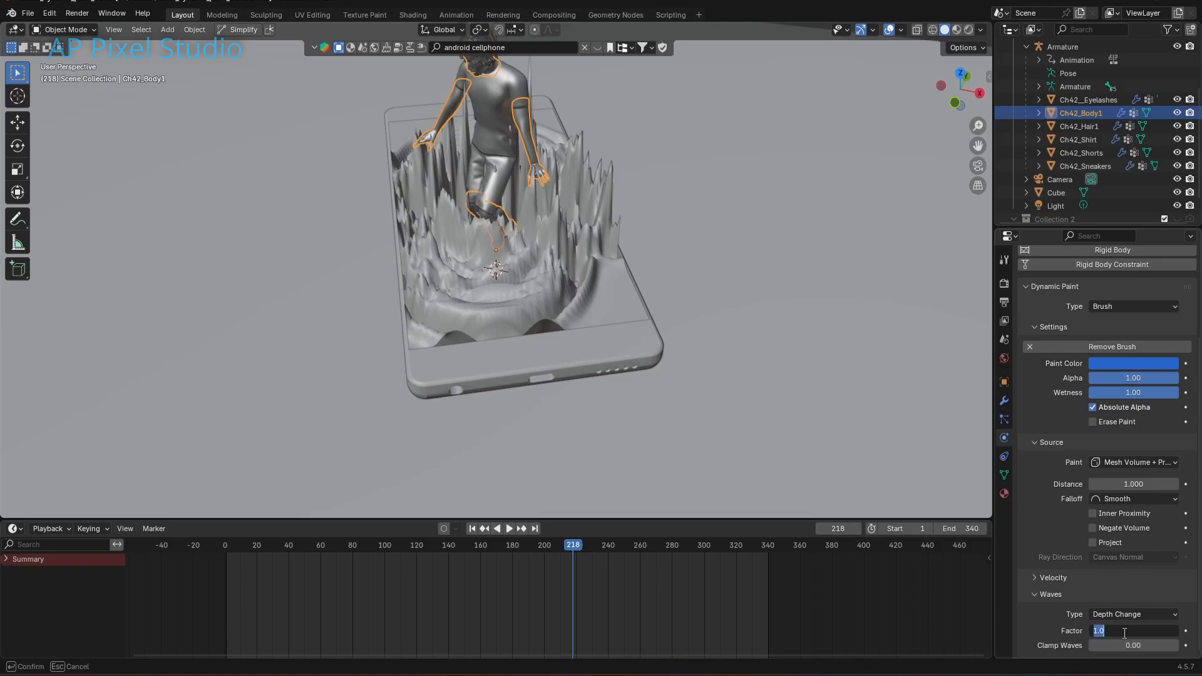
{"action": "type", "text": ".1"}
{"action": "key", "text": "Return"}
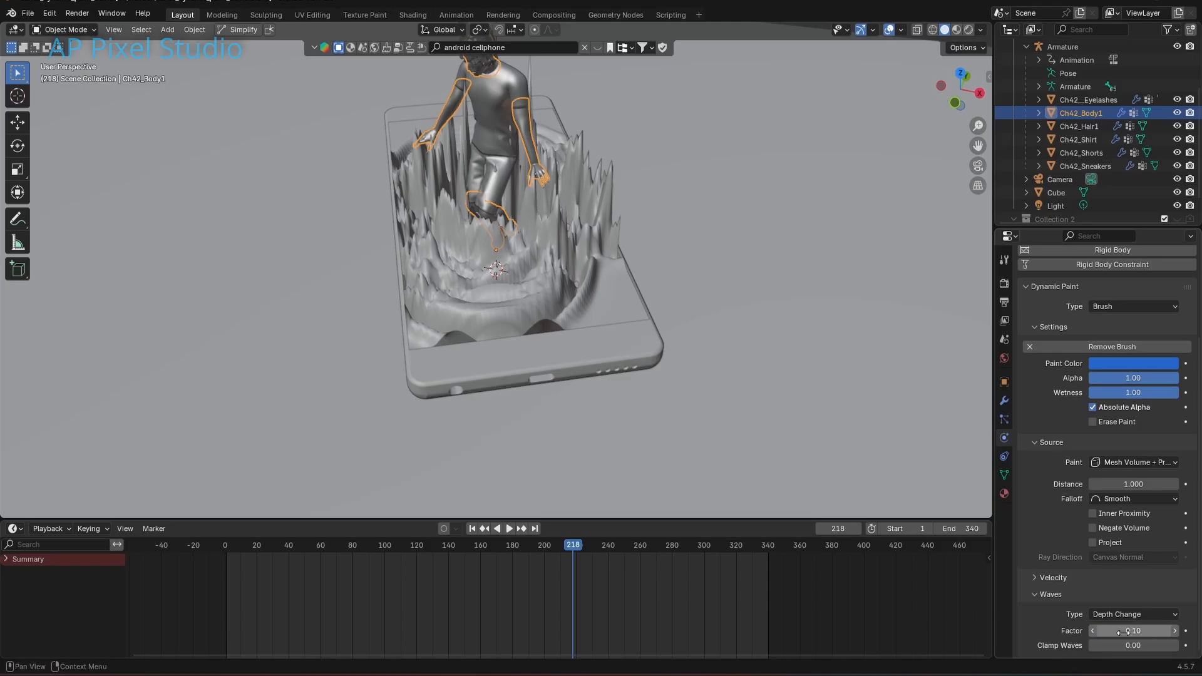
{"action": "left_click", "coordinate": [472, 528]}
{"action": "left_click_drag", "start_coordinate": [228, 545], "coordinate": [547, 572]}
{"action": "middle_click_drag", "start_coordinate": [565, 458], "coordinate": [573, 391], "text": "ctrl"}
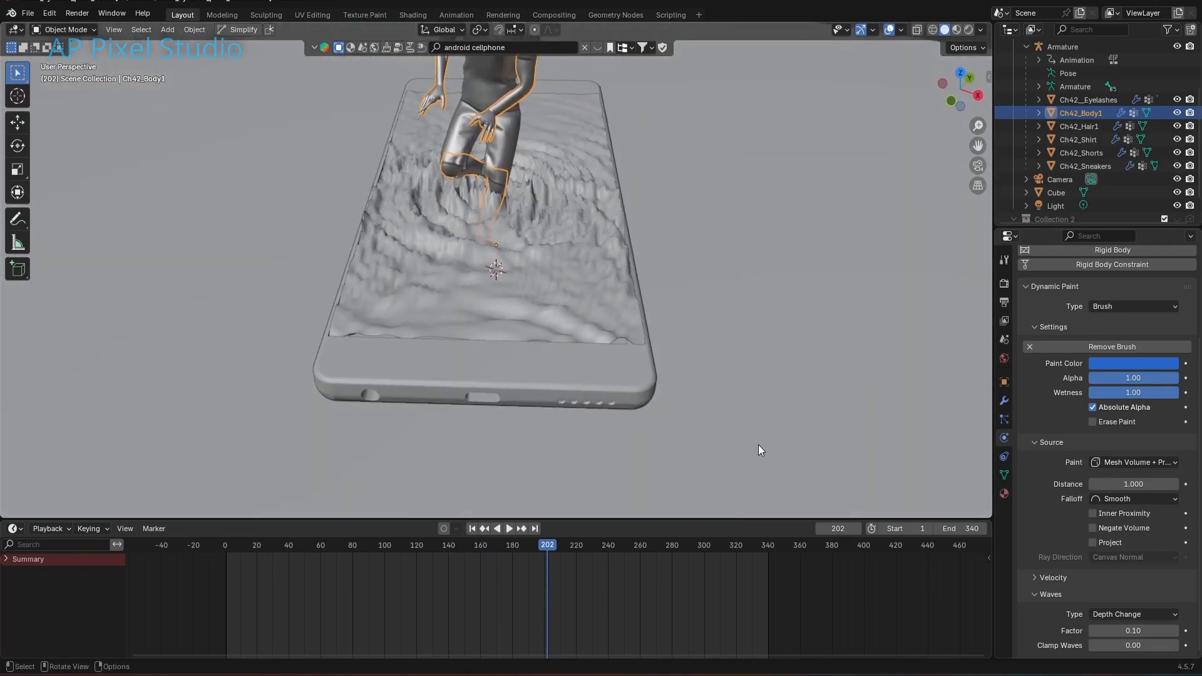
Set the body brush's wave factor to 0.05 and preview the ripples up to frame 270
{"action": "left_click", "coordinate": [1129, 630]}
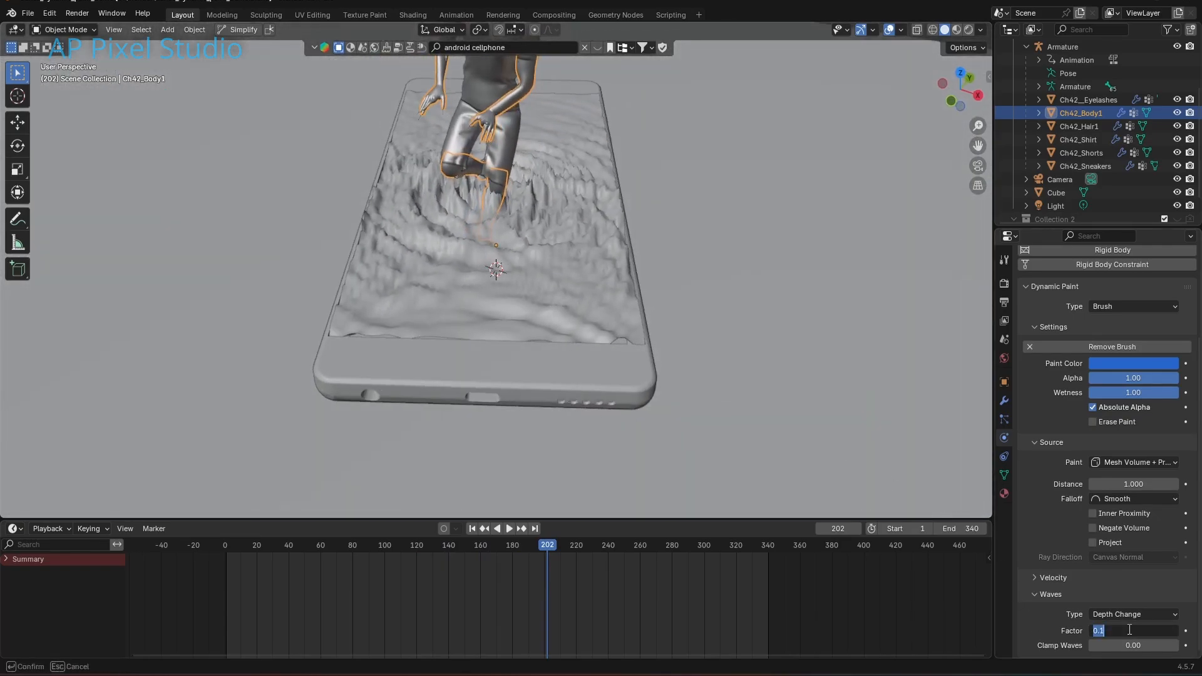
{"action": "key", "text": "BackSpace"}
{"action": "type", "text": ".05"}
{"action": "key", "text": "Return"}
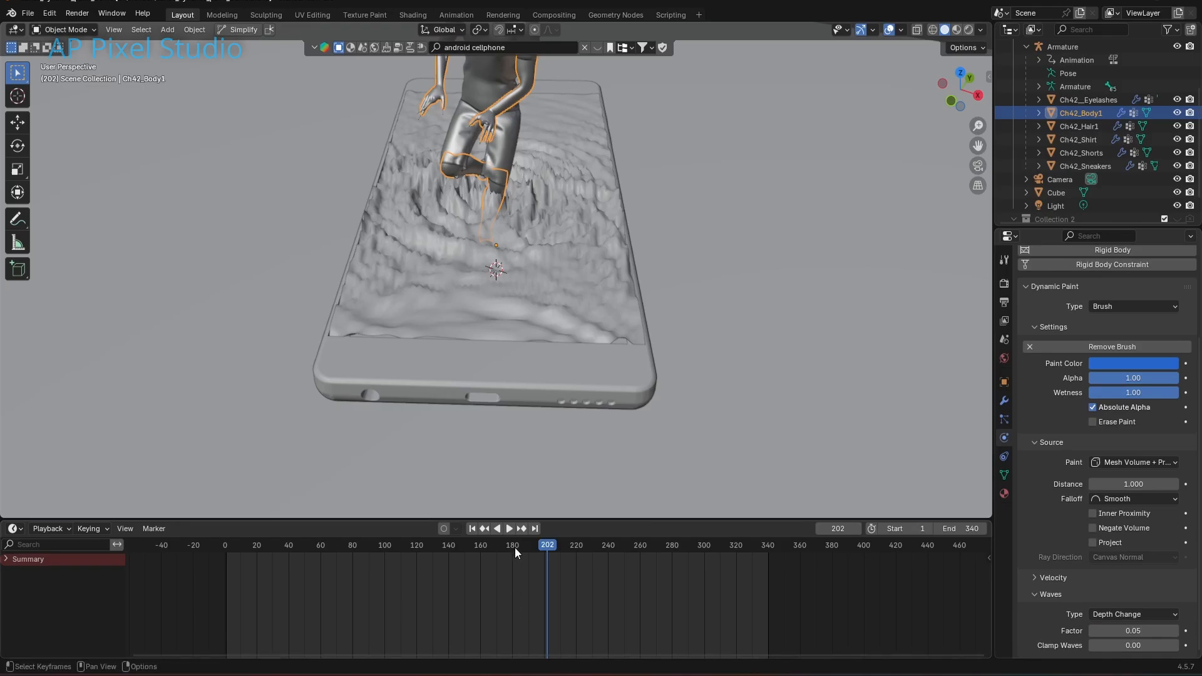
{"action": "left_click_drag", "start_coordinate": [538, 542], "coordinate": [386, 557]}
{"action": "key", "text": "space"}
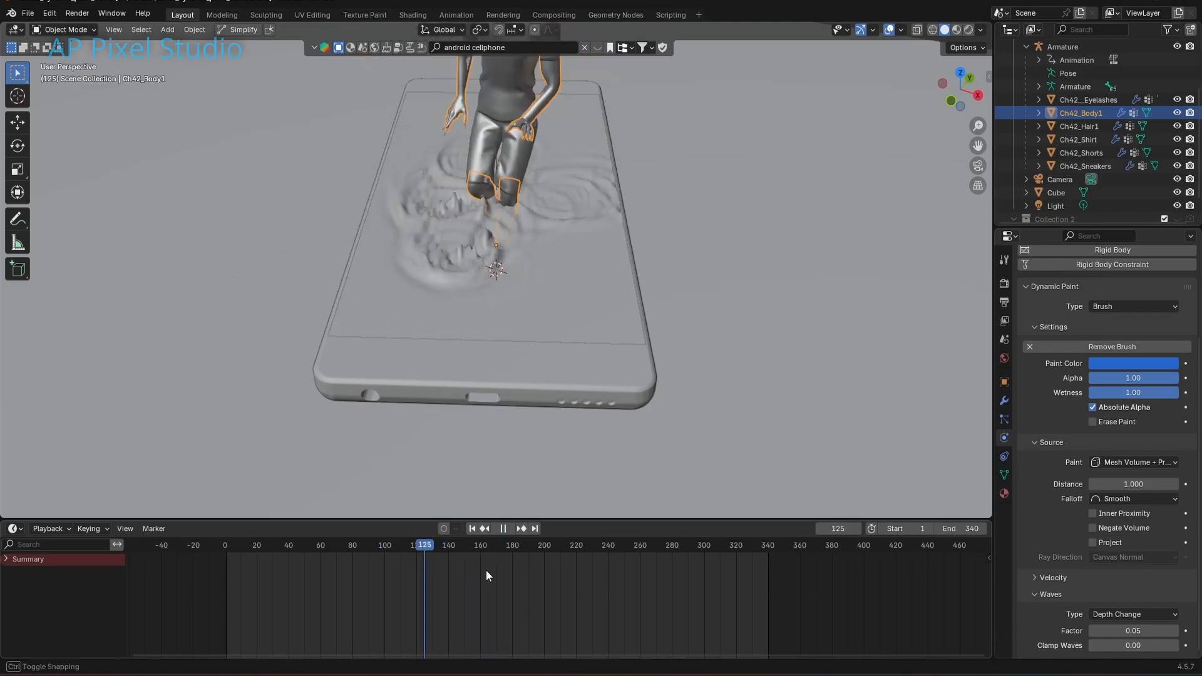
{"action": "left_click_drag", "start_coordinate": [485, 569], "coordinate": [656, 584]}
{"action": "key", "text": "space"}
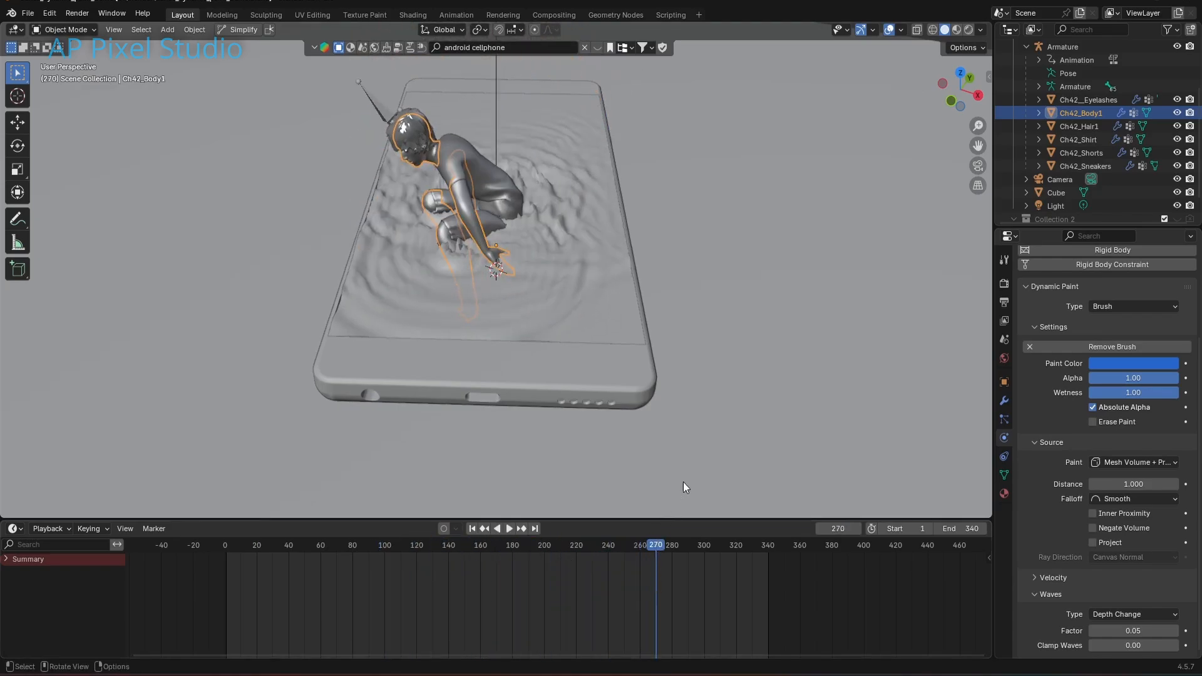
Set the body brush's wave factor to 0.03 and play the animation from the first frame to check the ripples
{"action": "double_click", "coordinate": [1126, 631]}
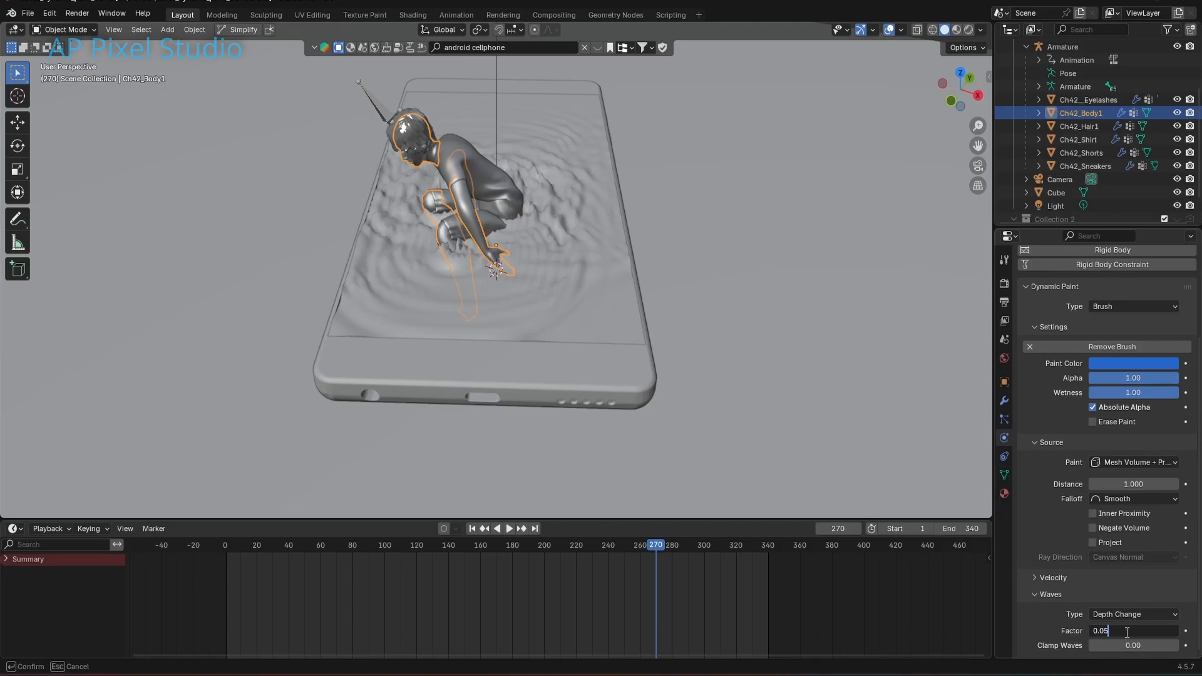
{"action": "key", "text": "Return"}
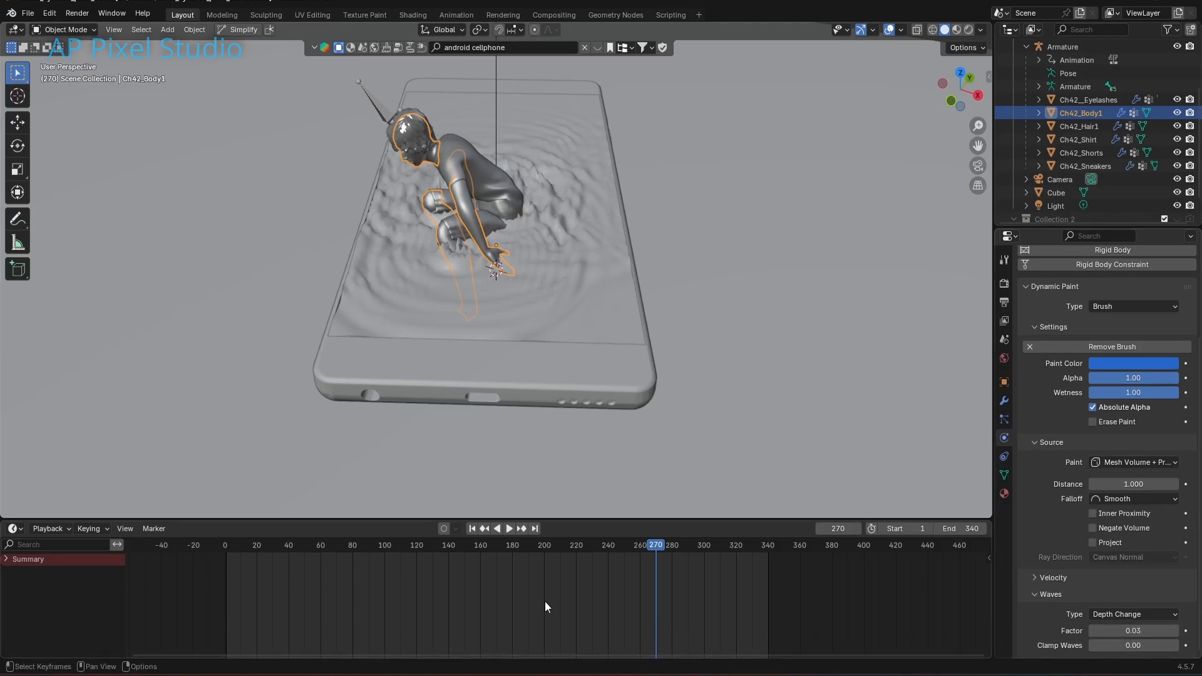
{"action": "left_click", "coordinate": [472, 528]}
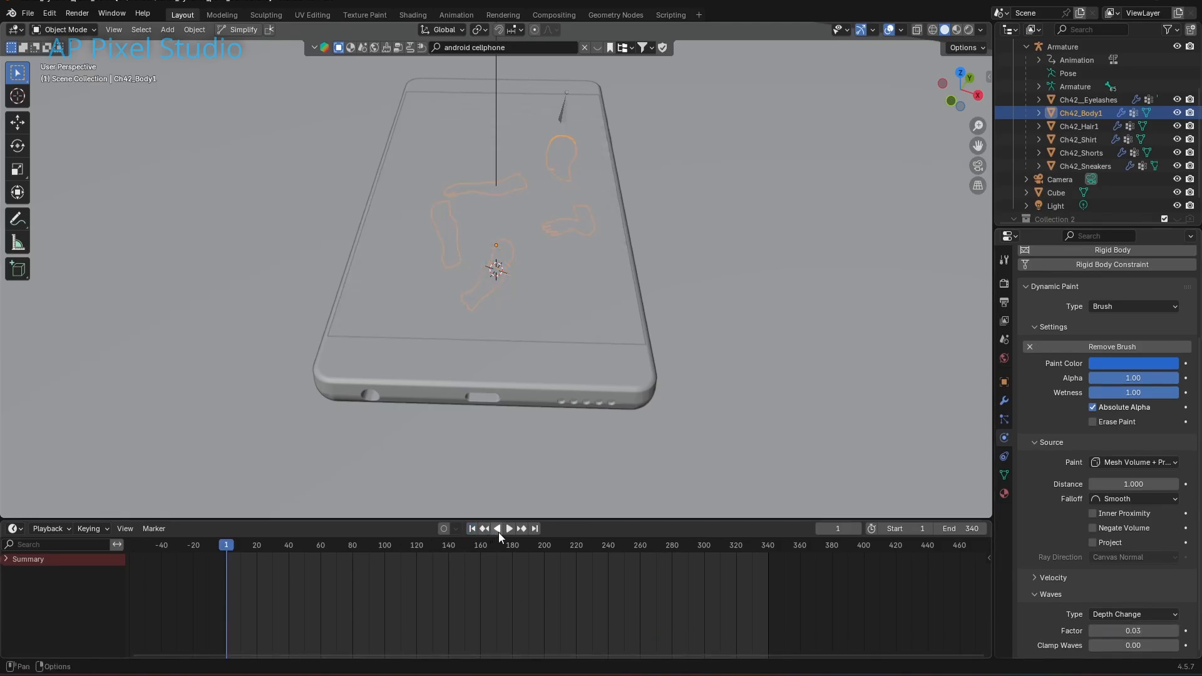
{"action": "left_click", "coordinate": [507, 530]}
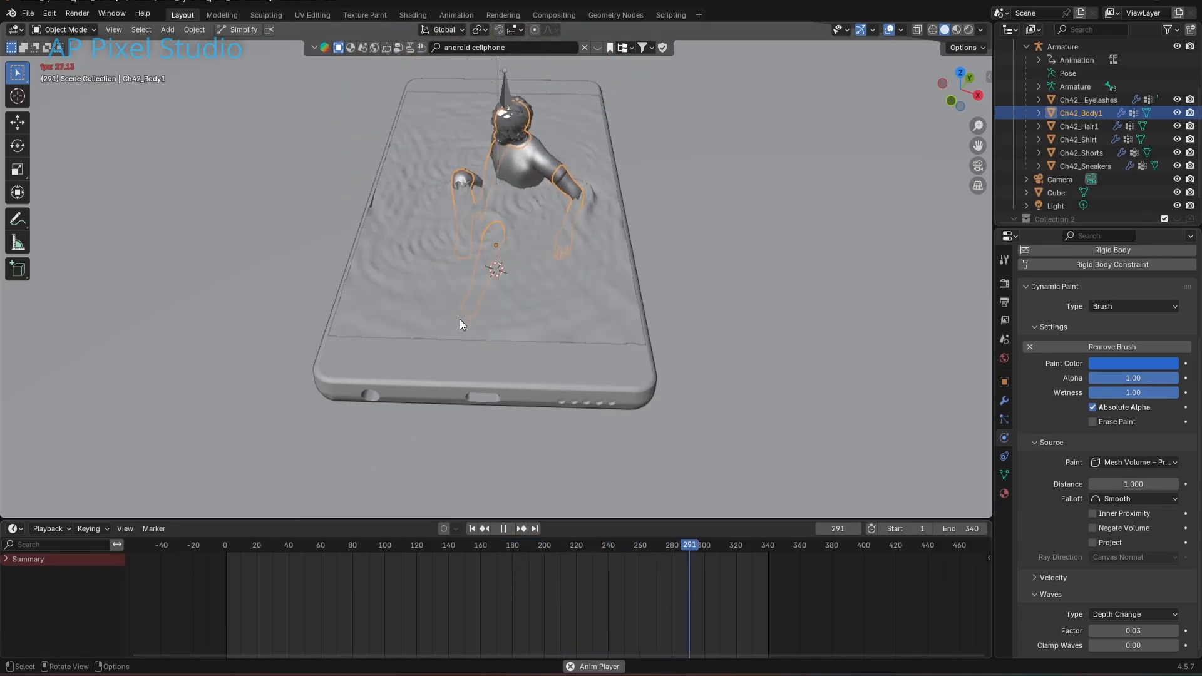
{"action": "left_click", "coordinate": [501, 532]}
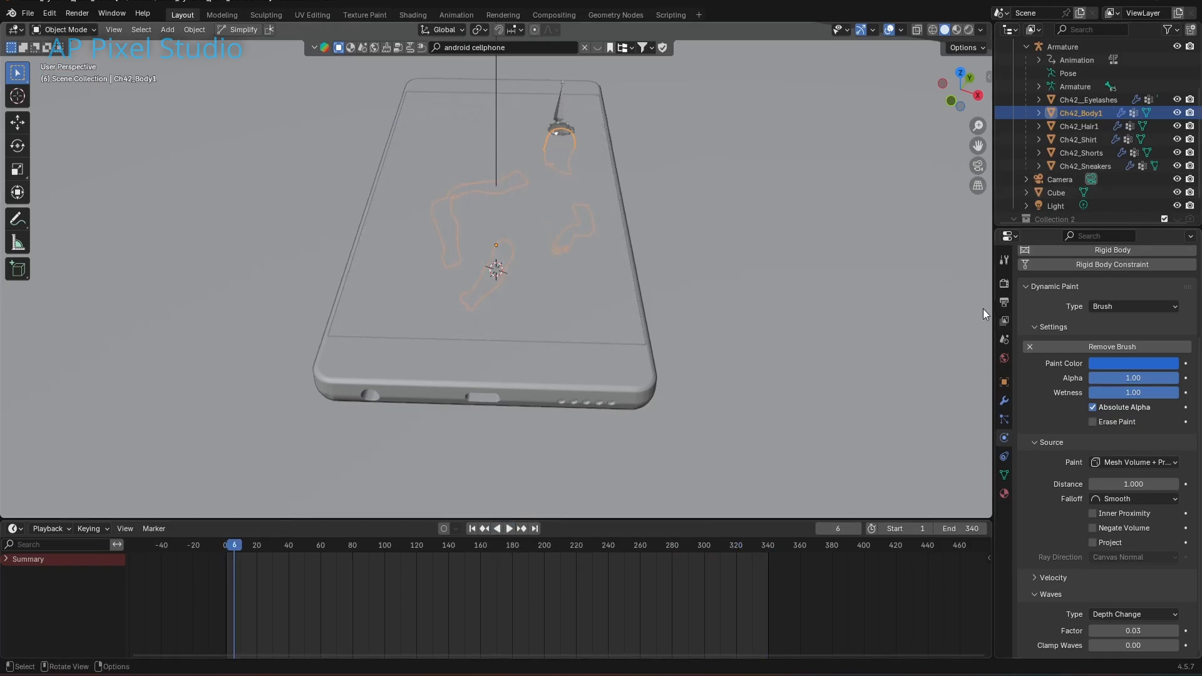
Save the file and set the render engine to Cycles with GPU Compute as the device
{"action": "left_click", "coordinate": [1004, 284]}
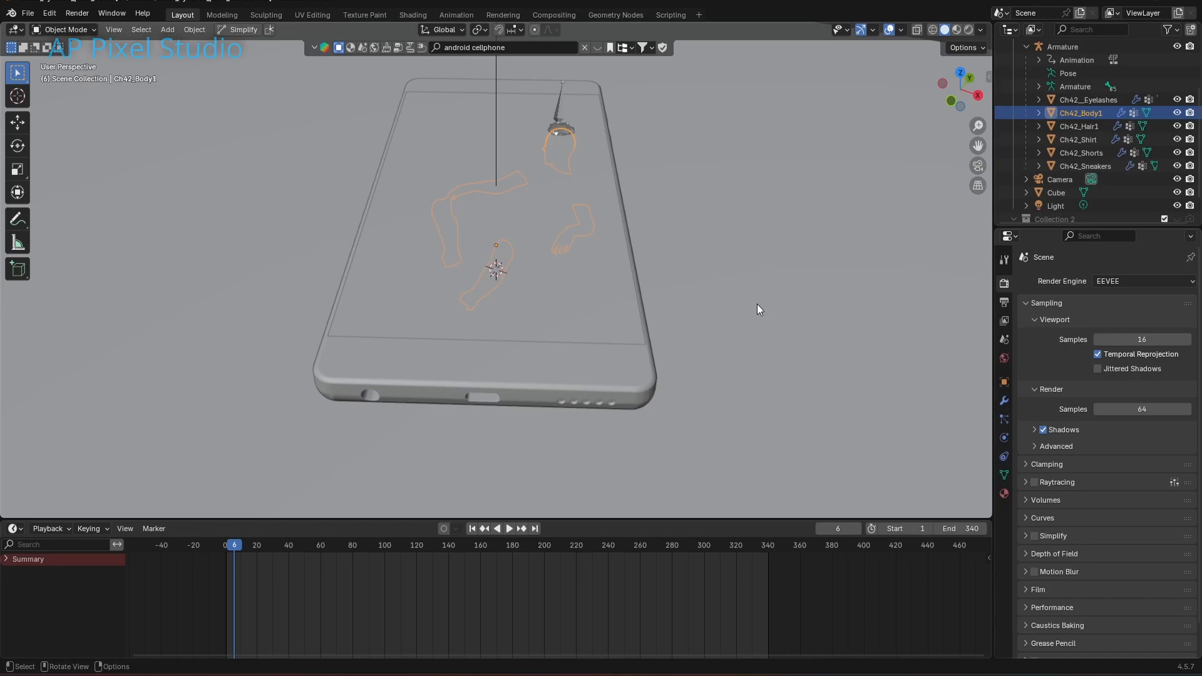
{"action": "key", "text": "ctrl+s"}
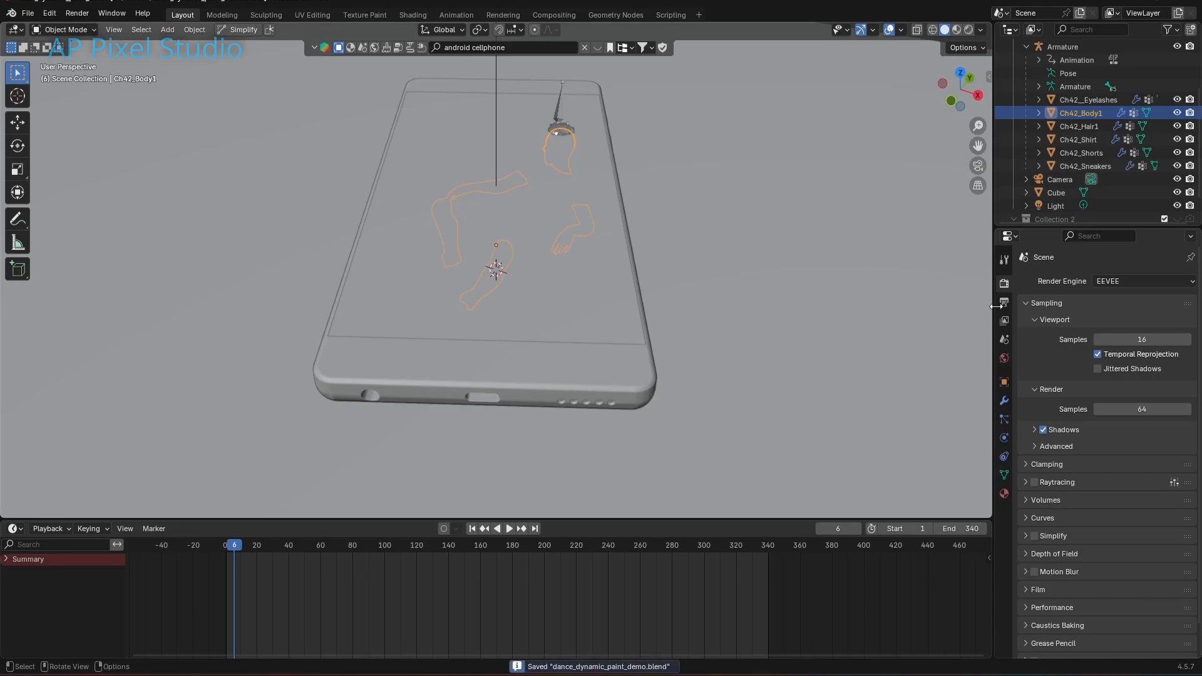
{"action": "left_click", "coordinate": [1114, 283]}
{"action": "left_click", "coordinate": [1118, 328]}
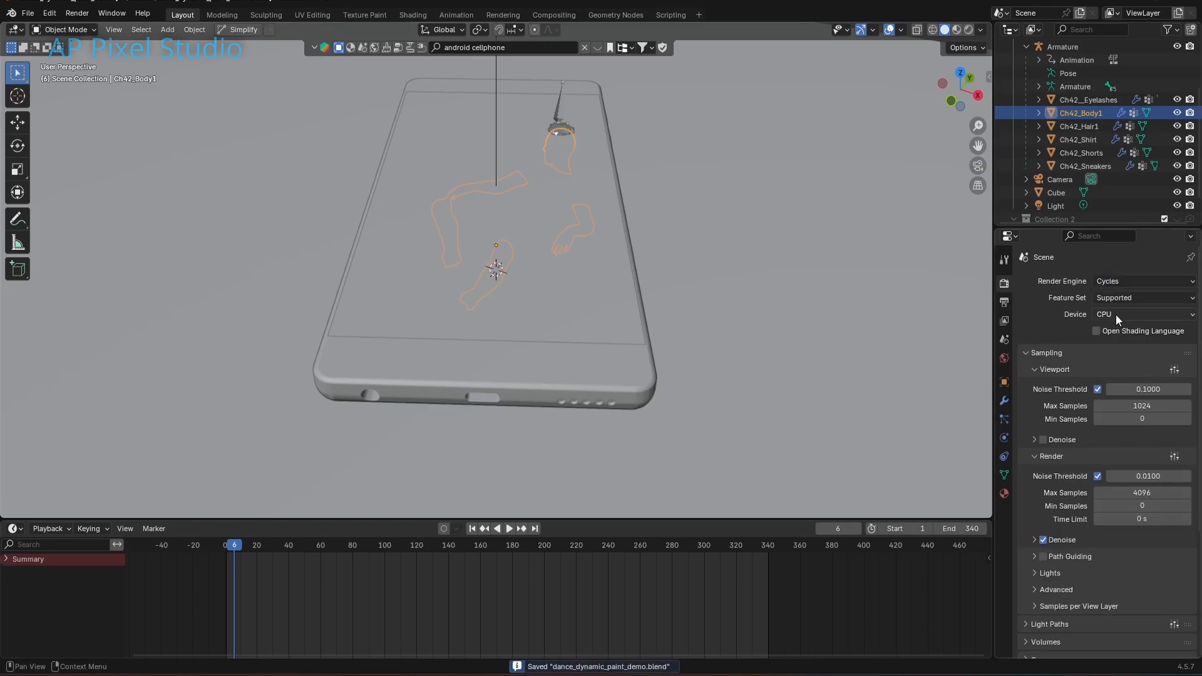
{"action": "left_click", "coordinate": [1116, 314]}
{"action": "left_click", "coordinate": [1127, 348]}
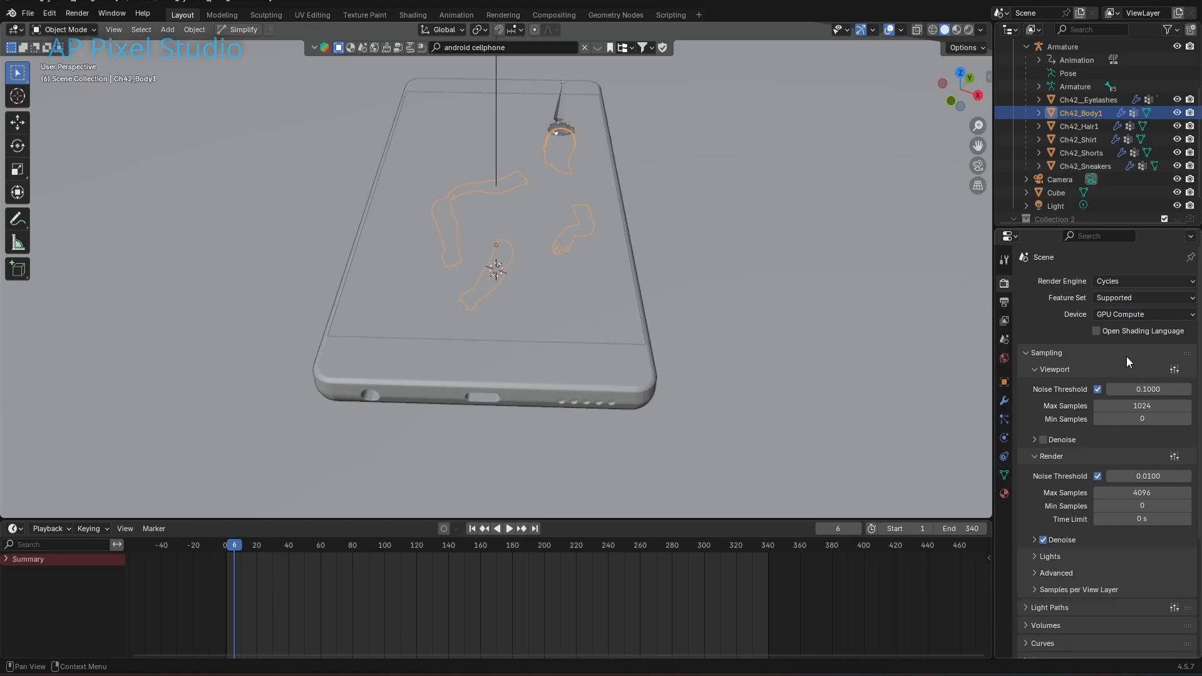
Set the Cycles maximum samples to 64 for the viewport and 128 for the render
{"action": "left_click", "coordinate": [1133, 407]}
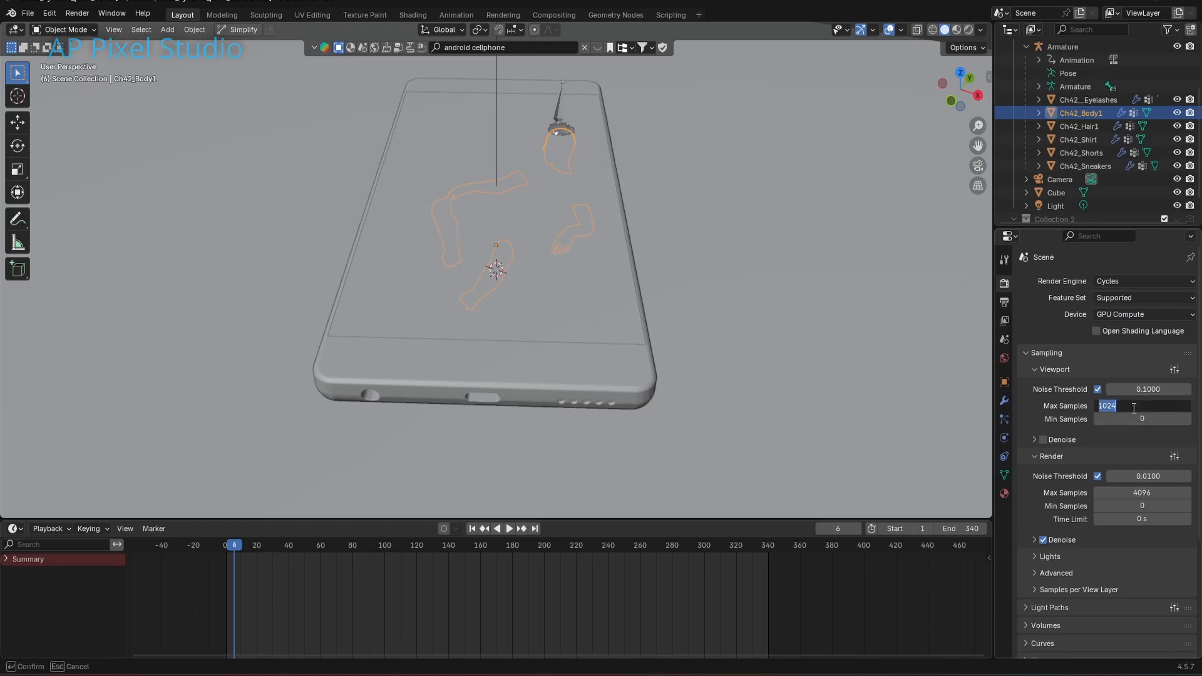
{"action": "type", "text": "64"}
{"action": "left_click", "coordinate": [1146, 493]}
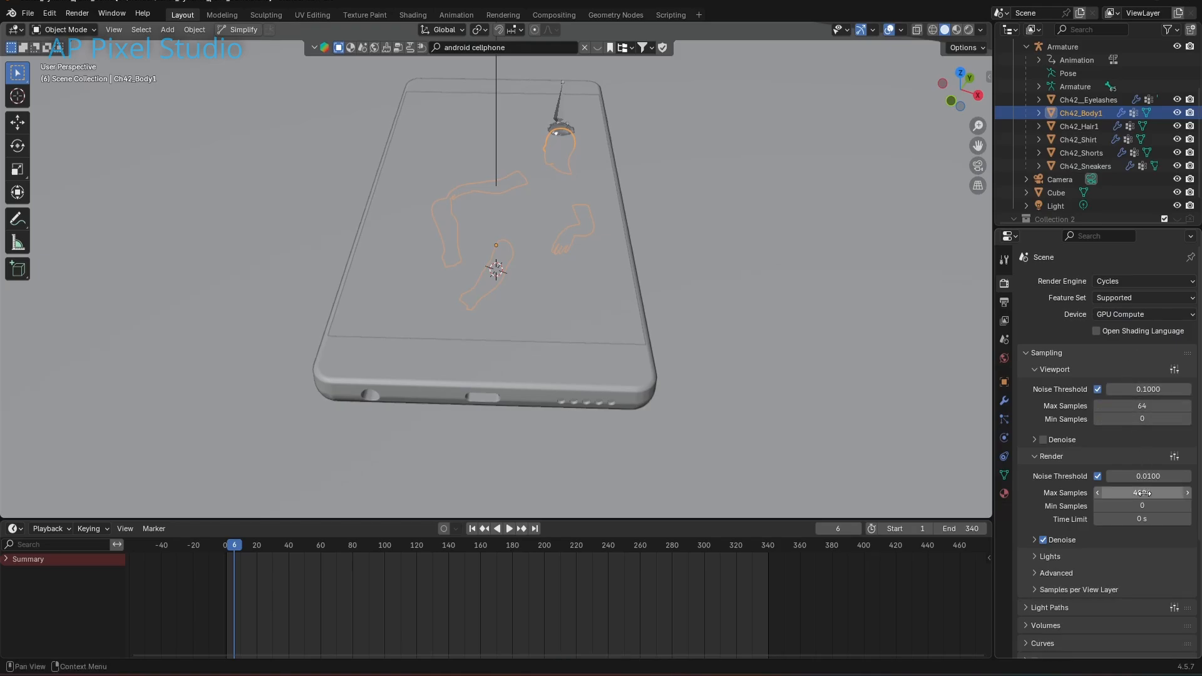
{"action": "type", "text": "128"}
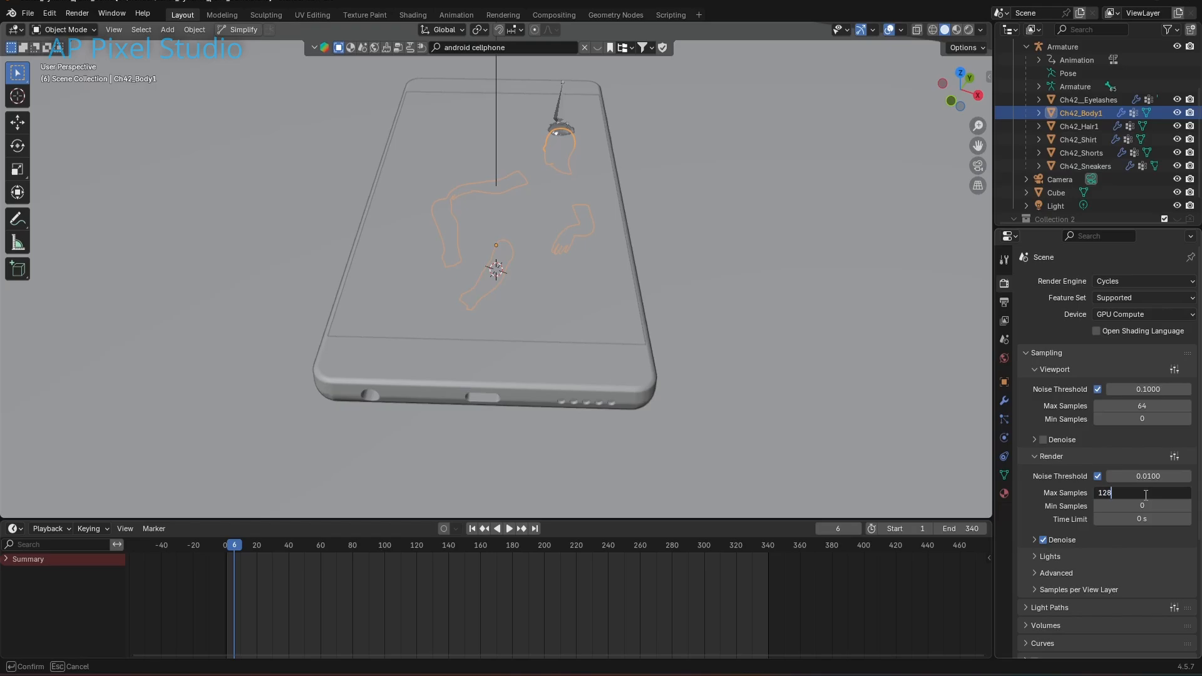
{"action": "key", "text": "Return"}
Enable GPU use for the render denoiser
{"action": "scroll", "coordinate": [1041, 490], "scroll_direction": "down", "scroll_amount": 2}
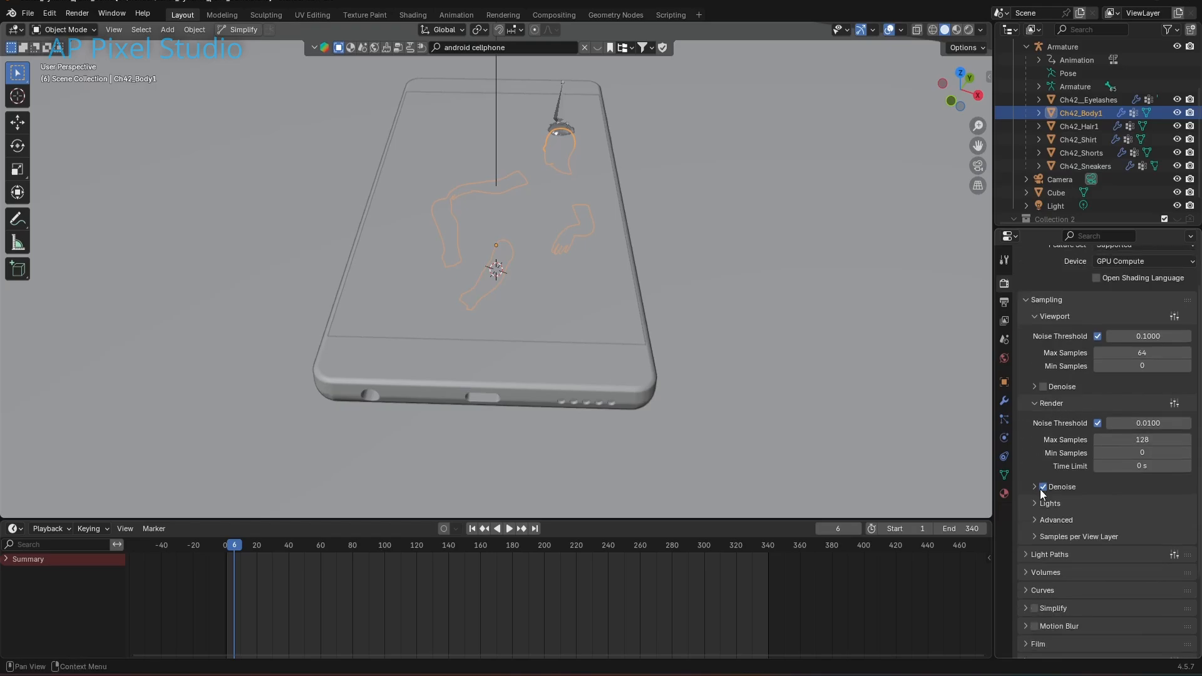
{"action": "left_click", "coordinate": [1033, 485]}
{"action": "left_click", "coordinate": [1097, 565]}
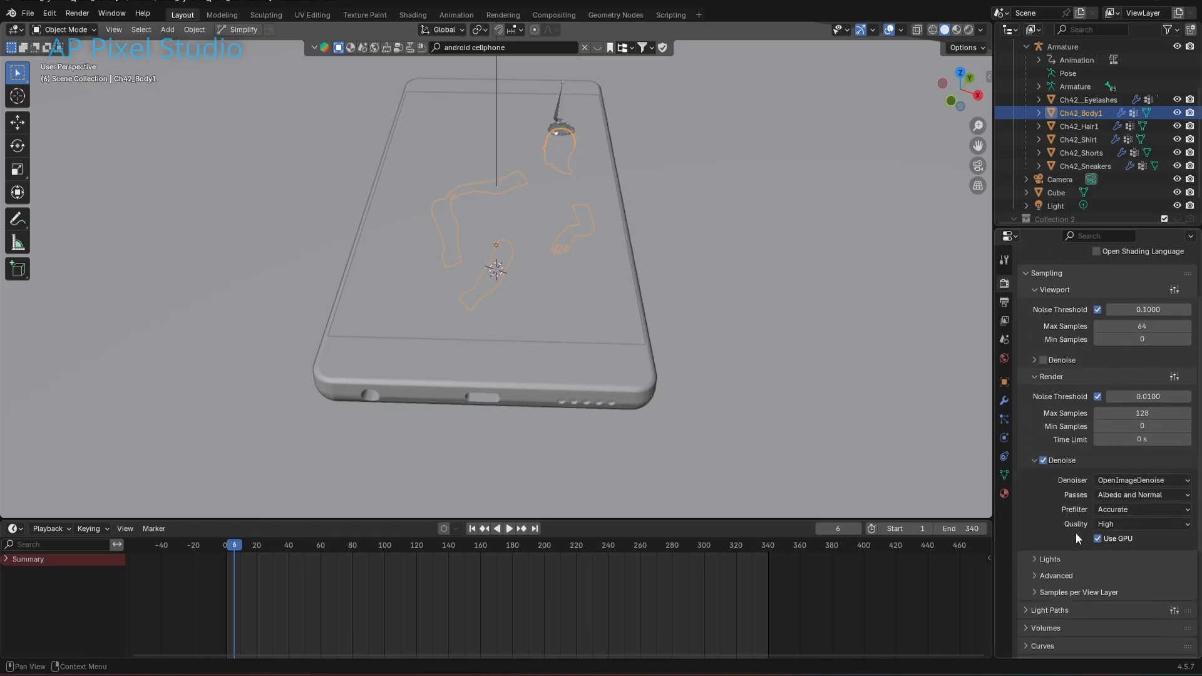
Set both the compositor device and the denoise nodes' denoising device to GPU in the render performance settings
{"action": "scroll", "coordinate": [1075, 532], "scroll_direction": "down", "scroll_amount": 7}
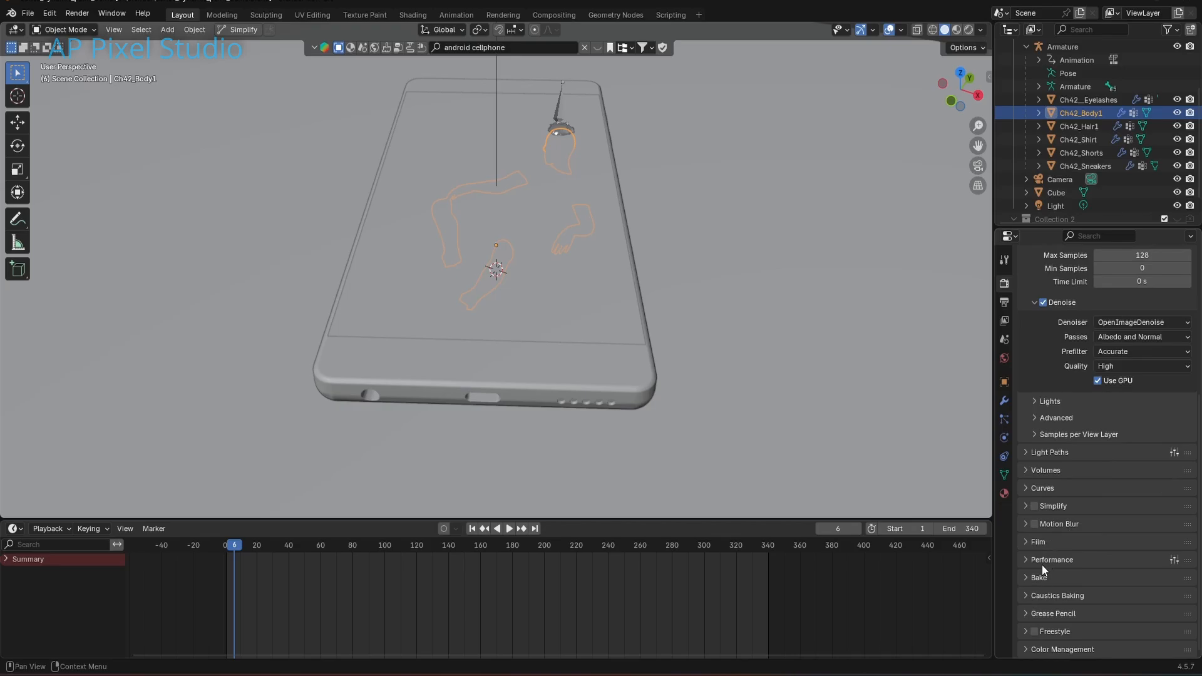
{"action": "left_click", "coordinate": [1042, 561]}
{"action": "scroll", "coordinate": [1046, 532], "scroll_direction": "down", "scroll_amount": 4}
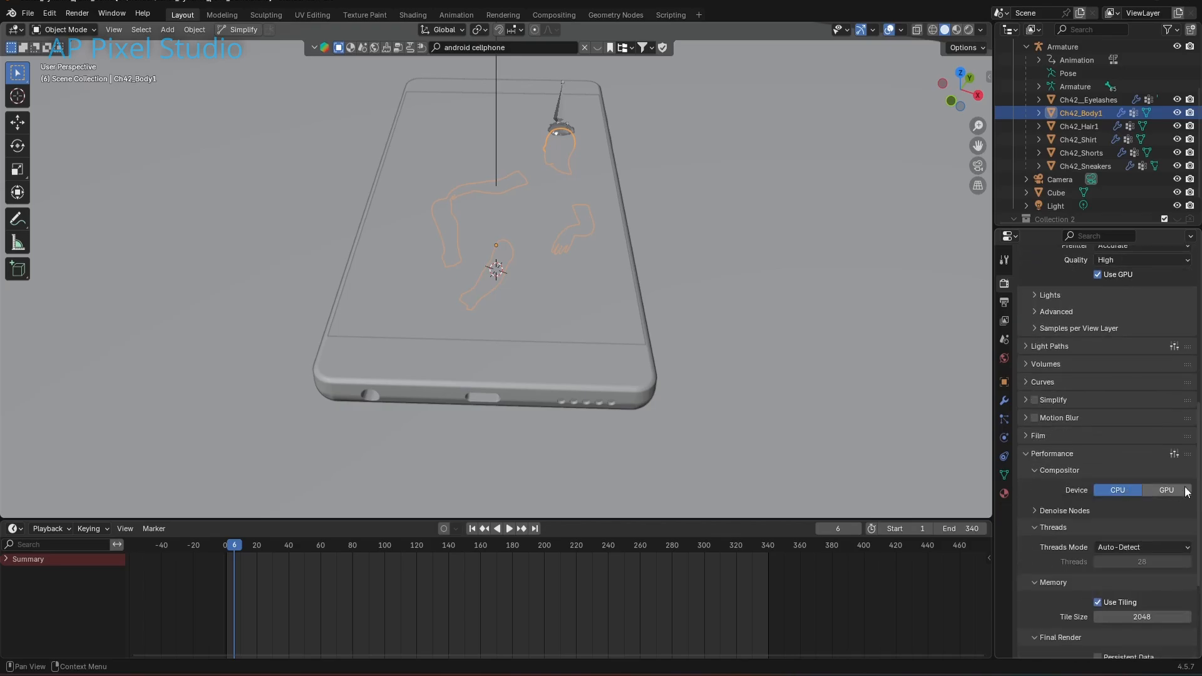
{"action": "left_click", "coordinate": [1182, 491]}
{"action": "left_click", "coordinate": [1058, 526]}
{"action": "left_click", "coordinate": [1174, 545]}
Disable Use Tiling for render memory and enable Persistent Data for the final render
{"action": "scroll", "coordinate": [1130, 560], "scroll_direction": "down", "scroll_amount": 4}
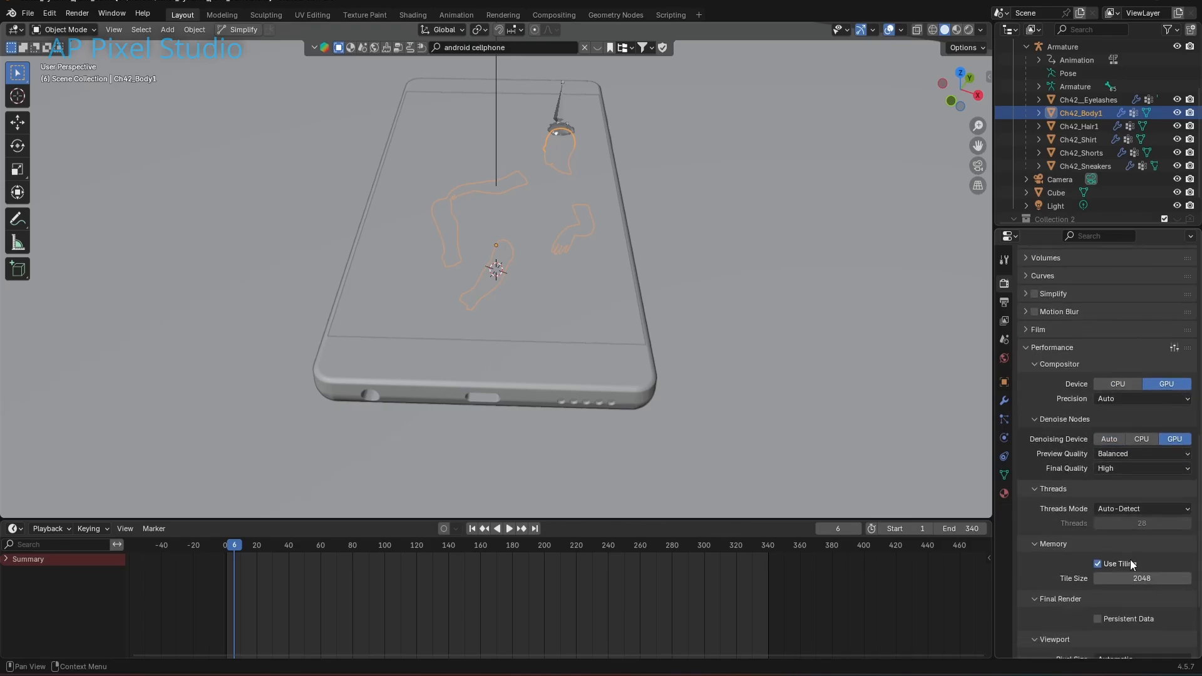
{"action": "scroll", "coordinate": [1129, 563], "scroll_direction": "down", "scroll_amount": 3}
{"action": "left_click", "coordinate": [1098, 484]}
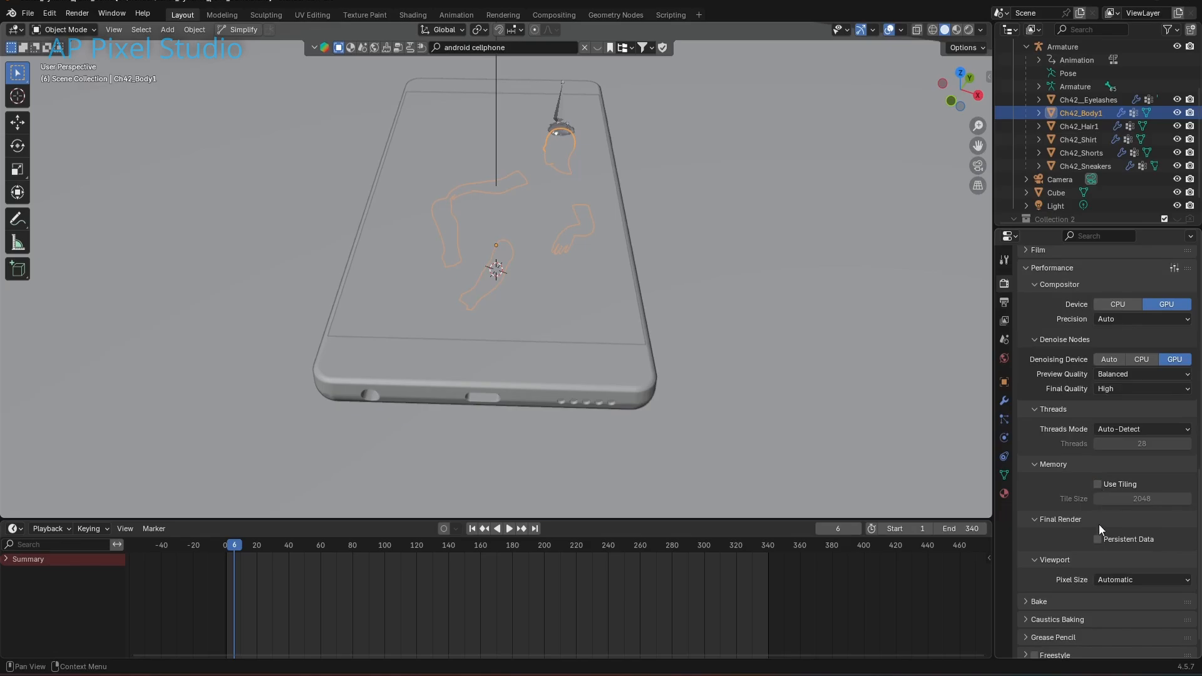
{"action": "scroll", "coordinate": [1098, 539], "scroll_direction": "down", "scroll_amount": 1}
Set the color management view transform to Filmic with the Medium High Contrast look, and save the file
{"action": "left_click", "coordinate": [1097, 651]}
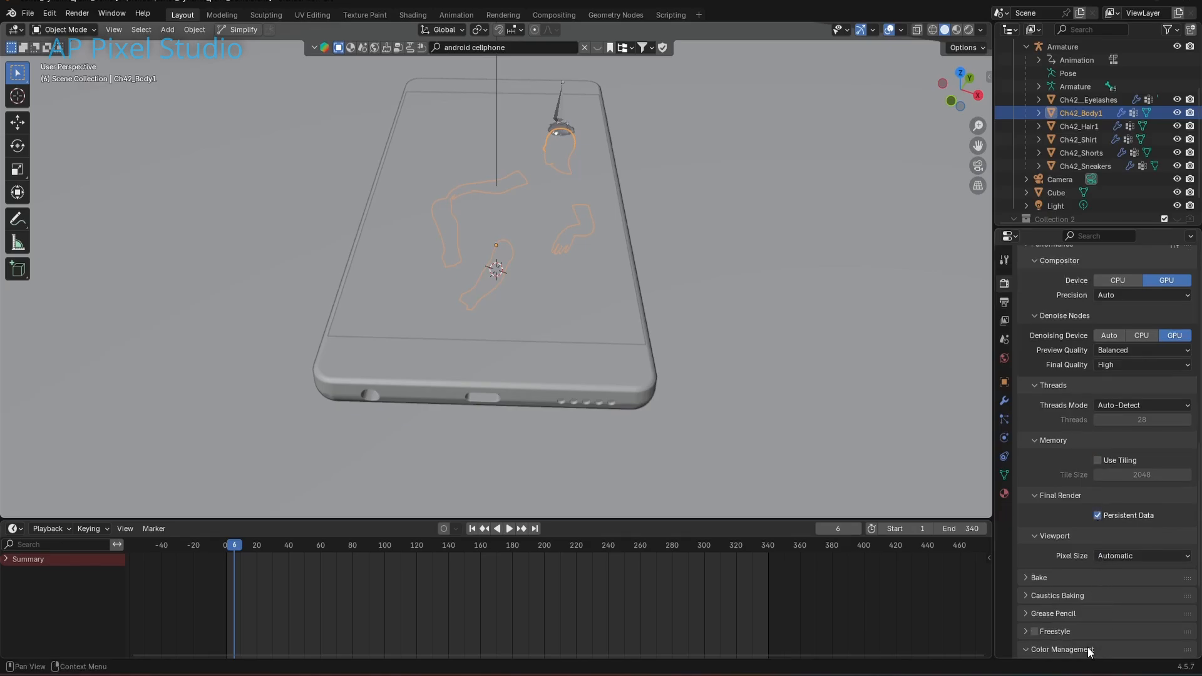
{"action": "scroll", "coordinate": [1101, 617], "scroll_direction": "down", "scroll_amount": 5}
{"action": "scroll", "coordinate": [1101, 617], "scroll_direction": "down", "scroll_amount": 2}
{"action": "left_click", "coordinate": [1129, 532]}
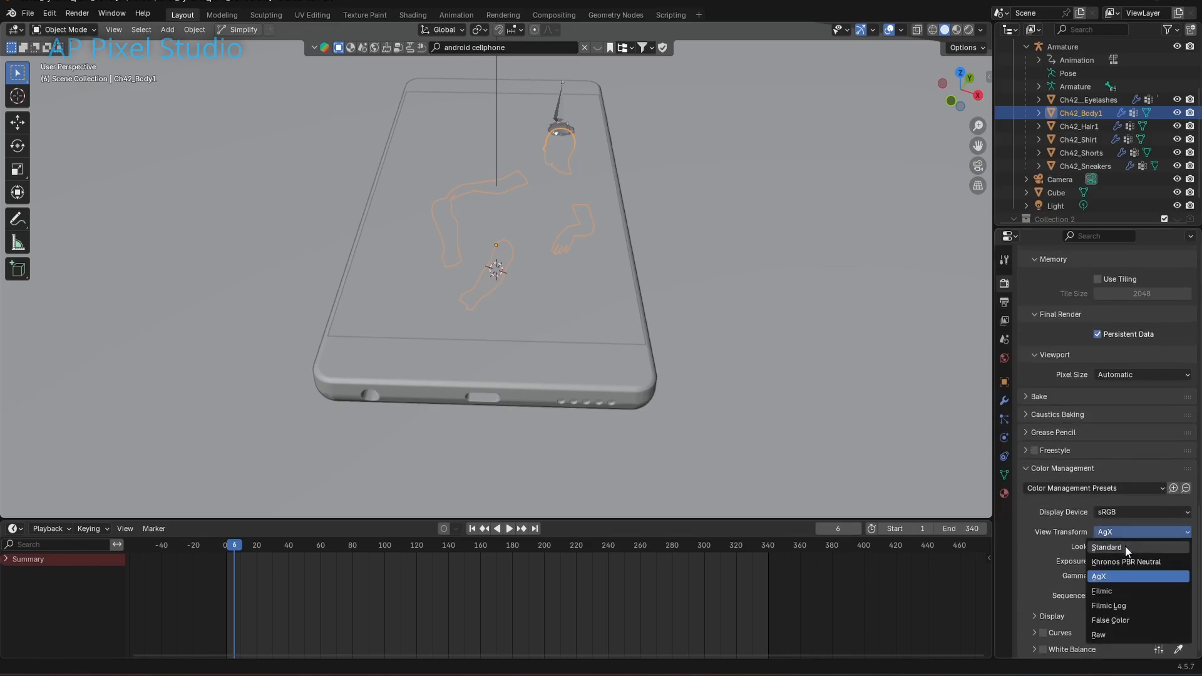
{"action": "left_click", "coordinate": [1114, 591]}
{"action": "left_click", "coordinate": [1113, 547]}
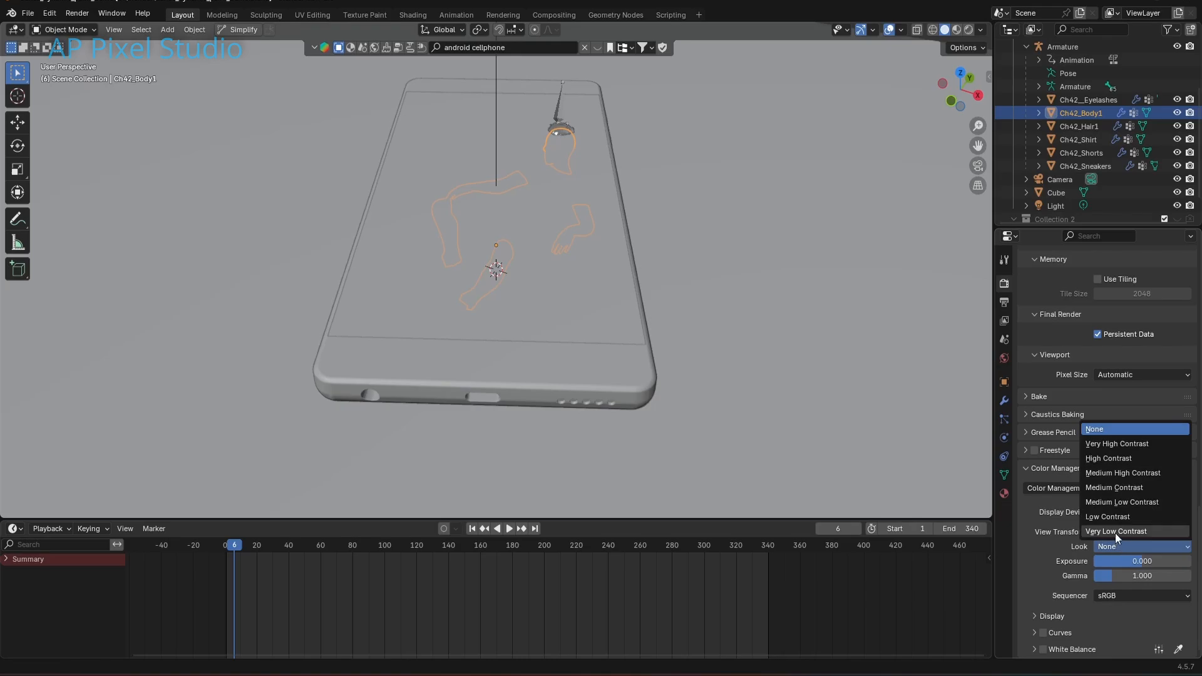
{"action": "left_click", "coordinate": [1103, 474]}
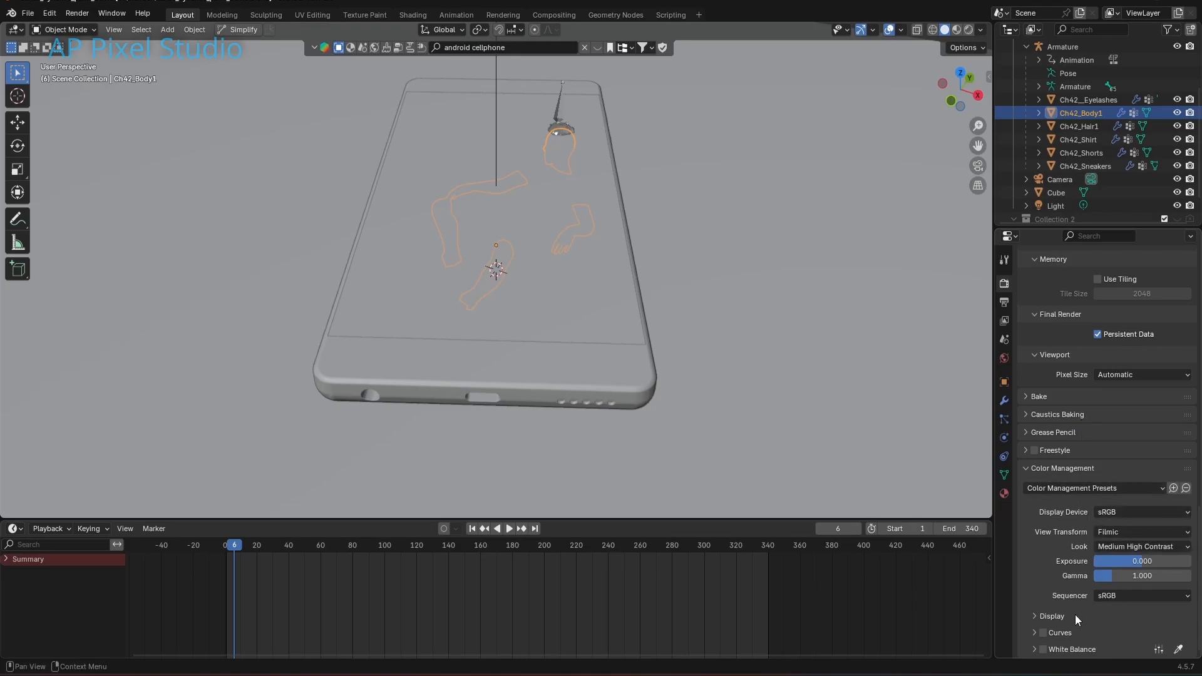
{"action": "key", "text": "ctrl+s"}
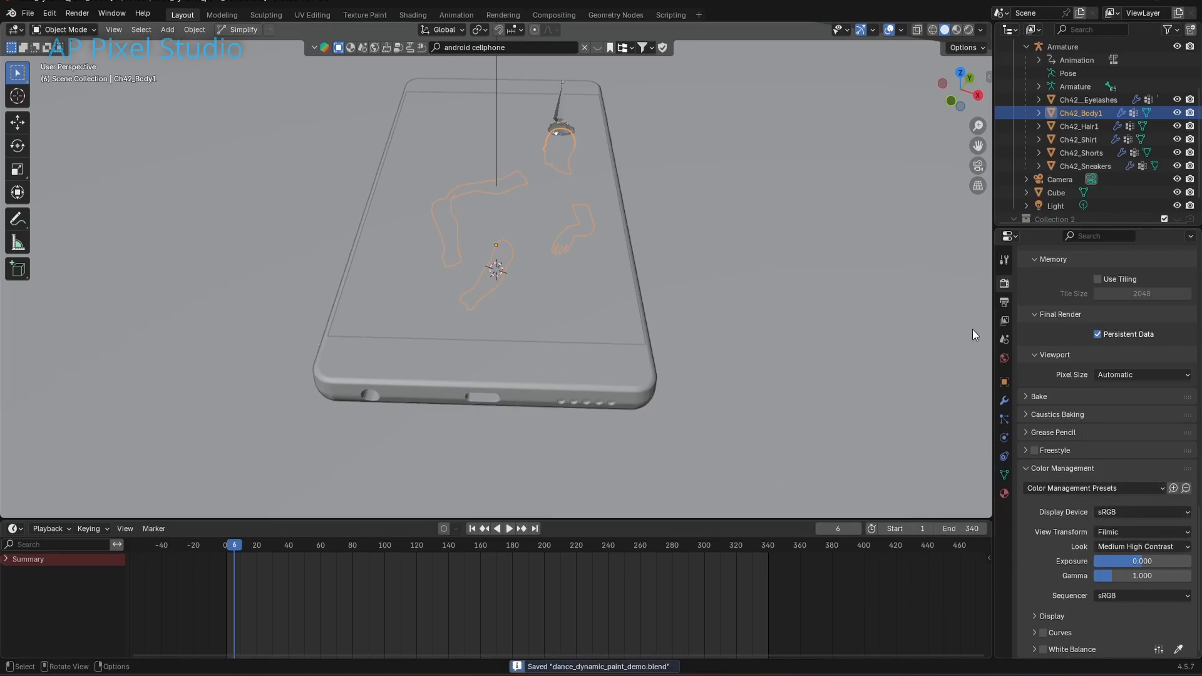
Set the render output path to the dynamic_paint_demo folder in Videos and save the file
{"action": "left_click", "coordinate": [1004, 303]}
{"action": "scroll", "coordinate": [1100, 372], "scroll_direction": "up", "scroll_amount": 6}
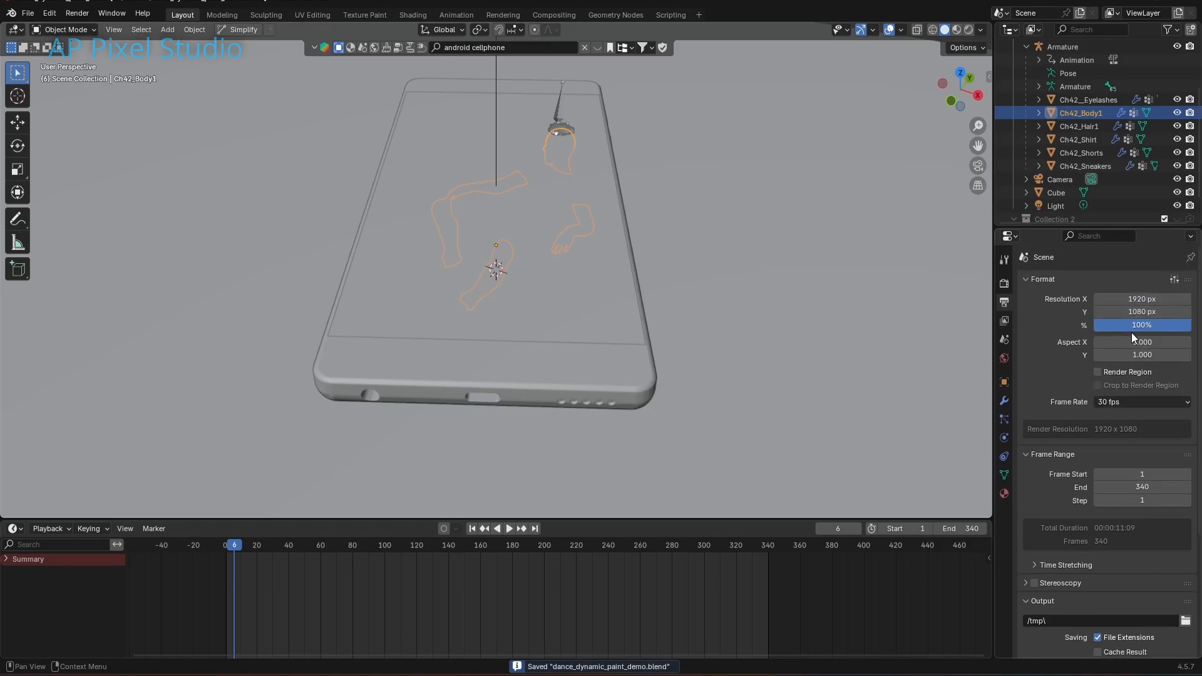
{"action": "scroll", "coordinate": [1120, 456], "scroll_direction": "down", "scroll_amount": 4}
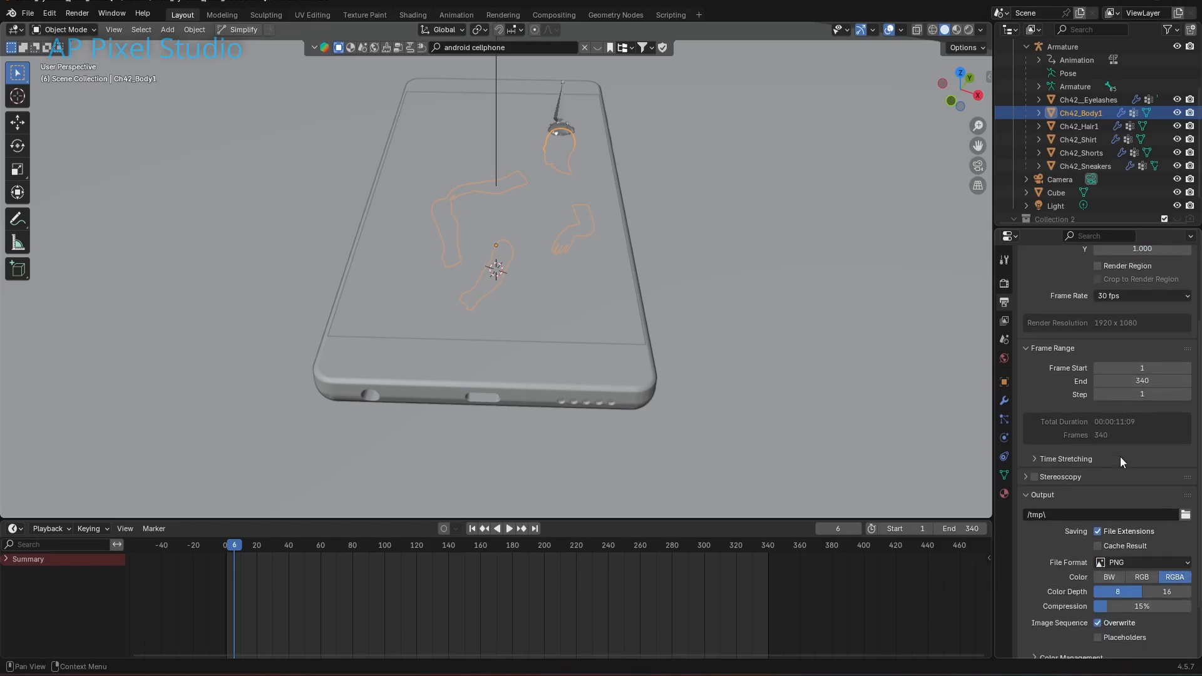
{"action": "left_click", "coordinate": [1185, 514]}
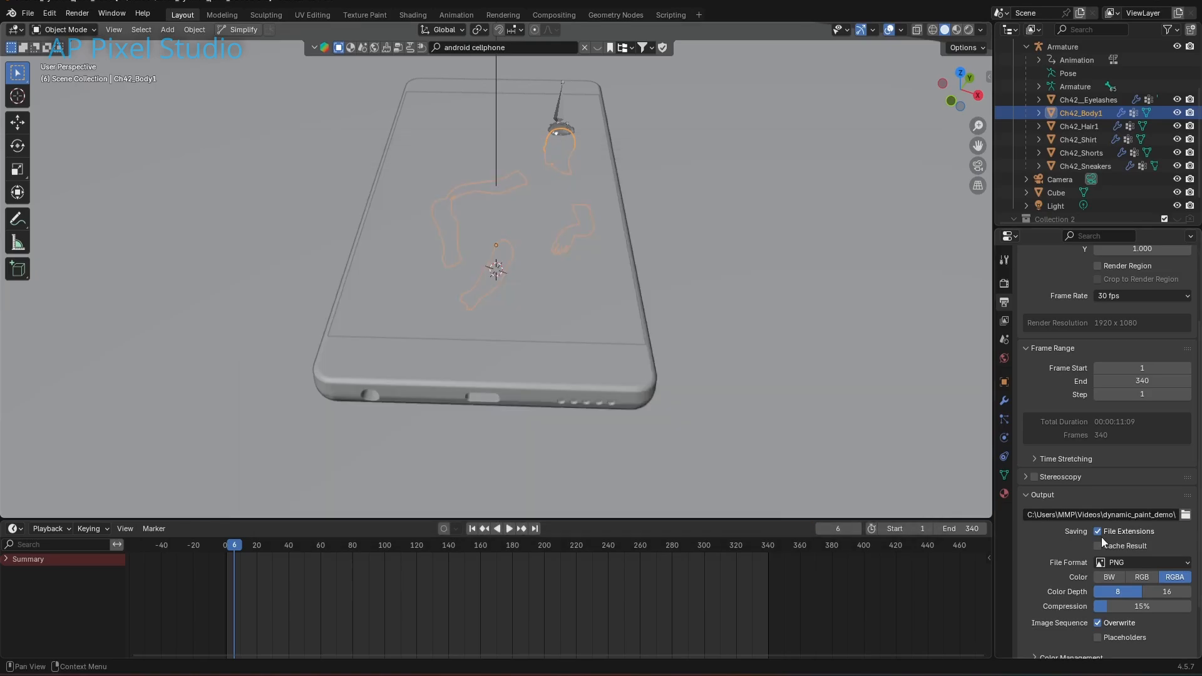
{"action": "scroll", "coordinate": [1155, 544], "scroll_direction": "down", "scroll_amount": 2}
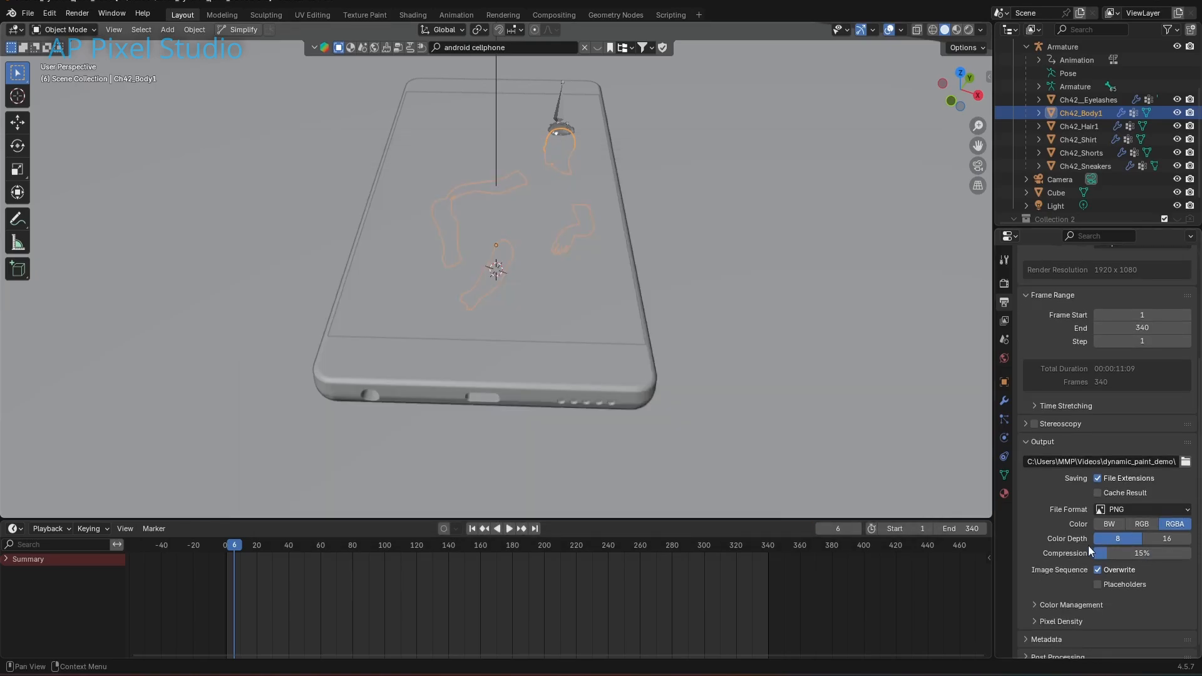
{"action": "scroll", "coordinate": [1123, 571], "scroll_direction": "down", "scroll_amount": 1}
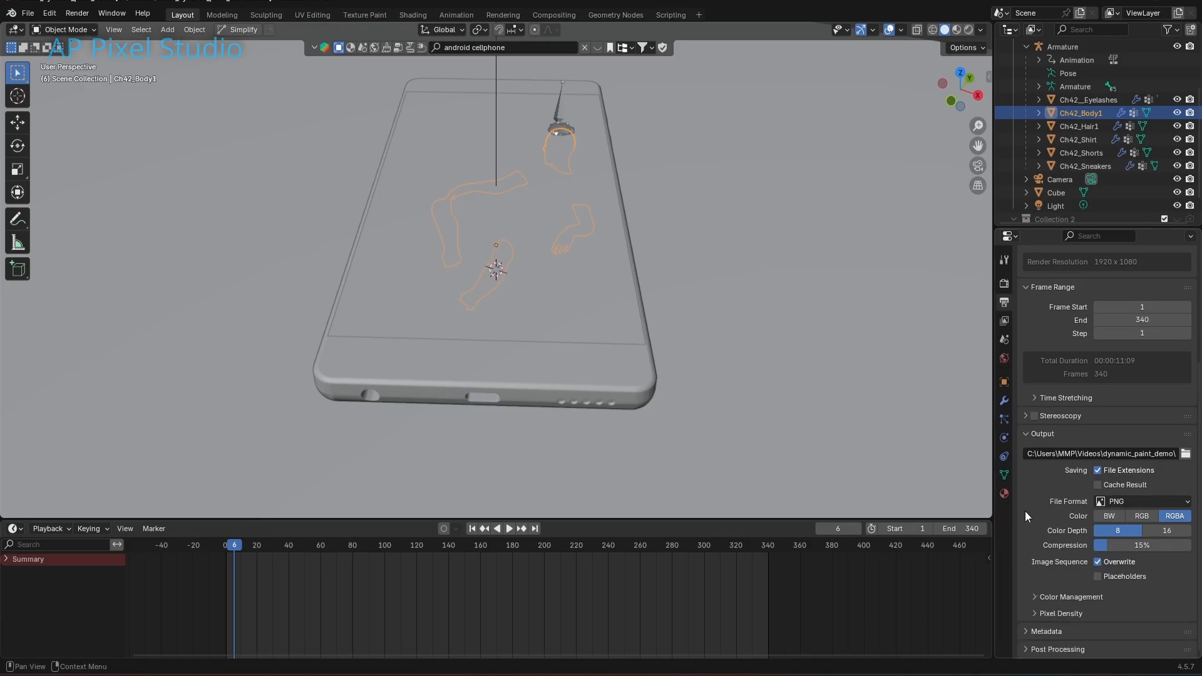
{"action": "left_click", "coordinate": [850, 431]}
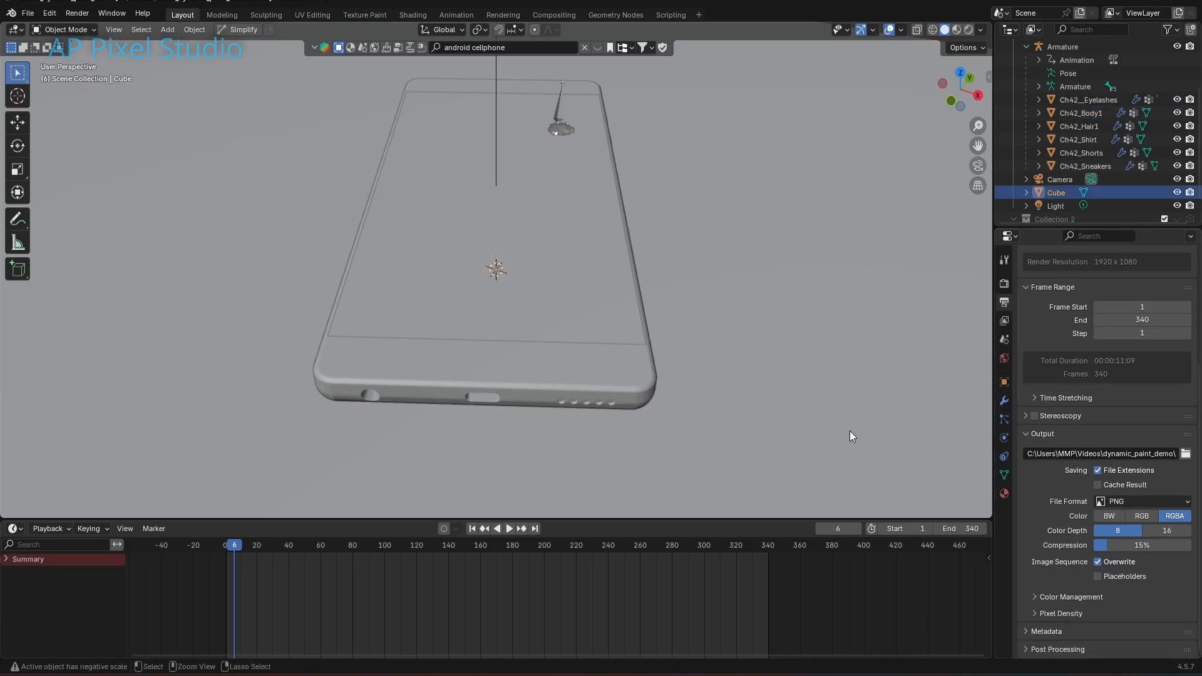
{"action": "key", "text": "ctrl+s"}
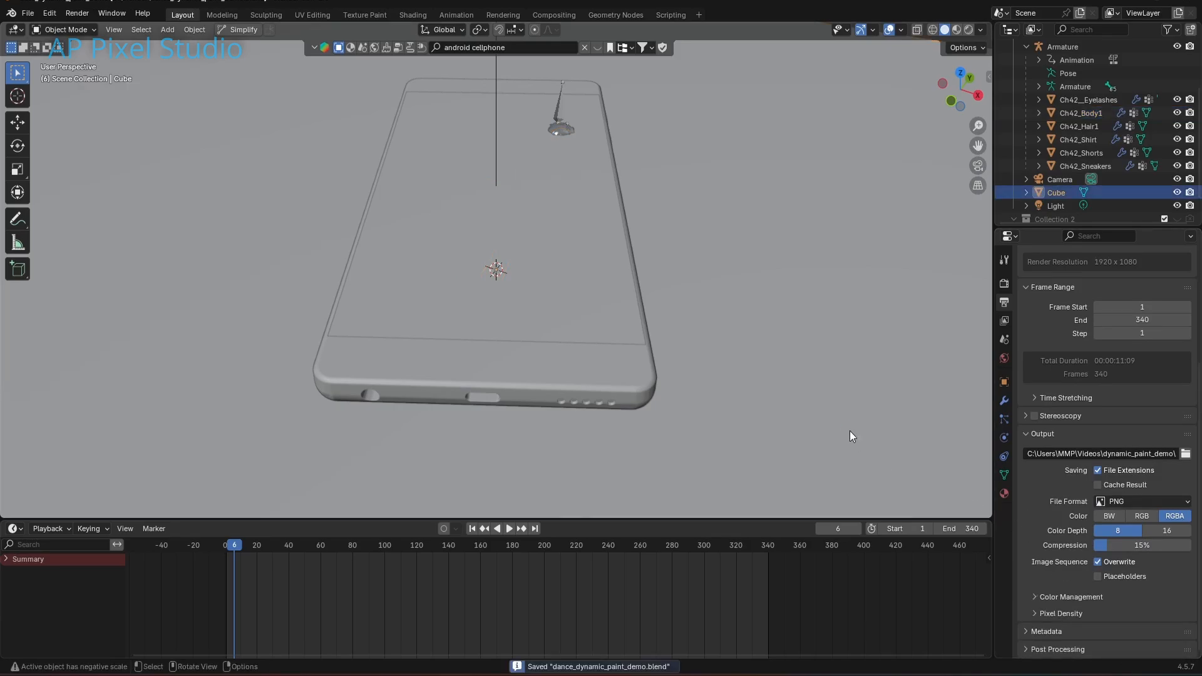
Switch the viewport to rendered shading and play the animation to check the character and the phone screen
{"action": "left_click", "coordinate": [969, 29]}
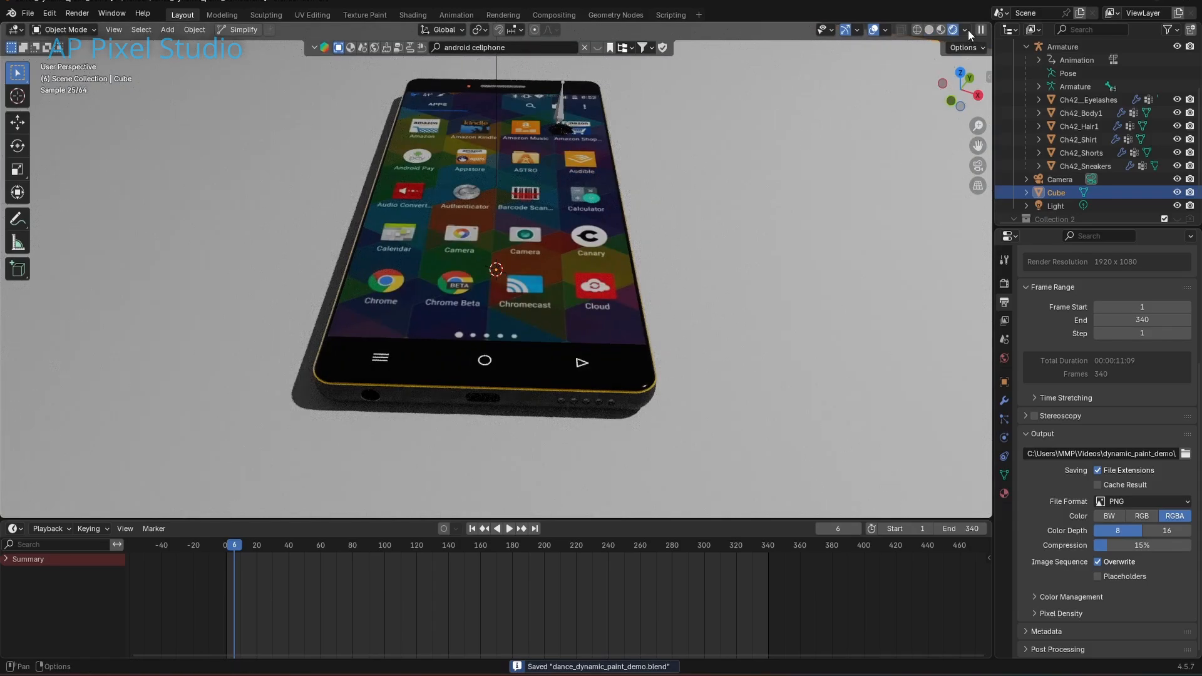
{"action": "scroll", "coordinate": [746, 275], "scroll_direction": "down", "scroll_amount": 4}
{"action": "scroll", "coordinate": [716, 306], "scroll_direction": "up", "scroll_amount": 3}
{"action": "middle_click_drag", "start_coordinate": [715, 305], "coordinate": [746, 341]}
{"action": "left_click_drag", "start_coordinate": [235, 547], "coordinate": [320, 553]}
{"action": "left_click", "coordinate": [509, 529]}
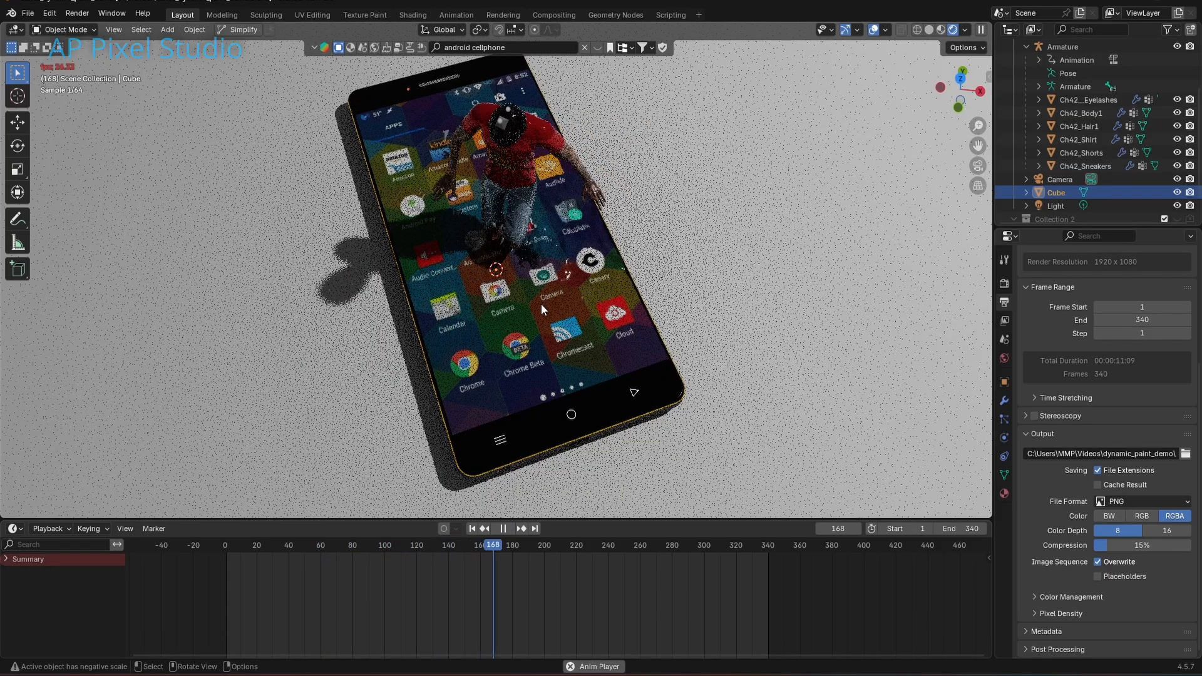
{"action": "middle_click_drag", "start_coordinate": [570, 393], "coordinate": [563, 363]}
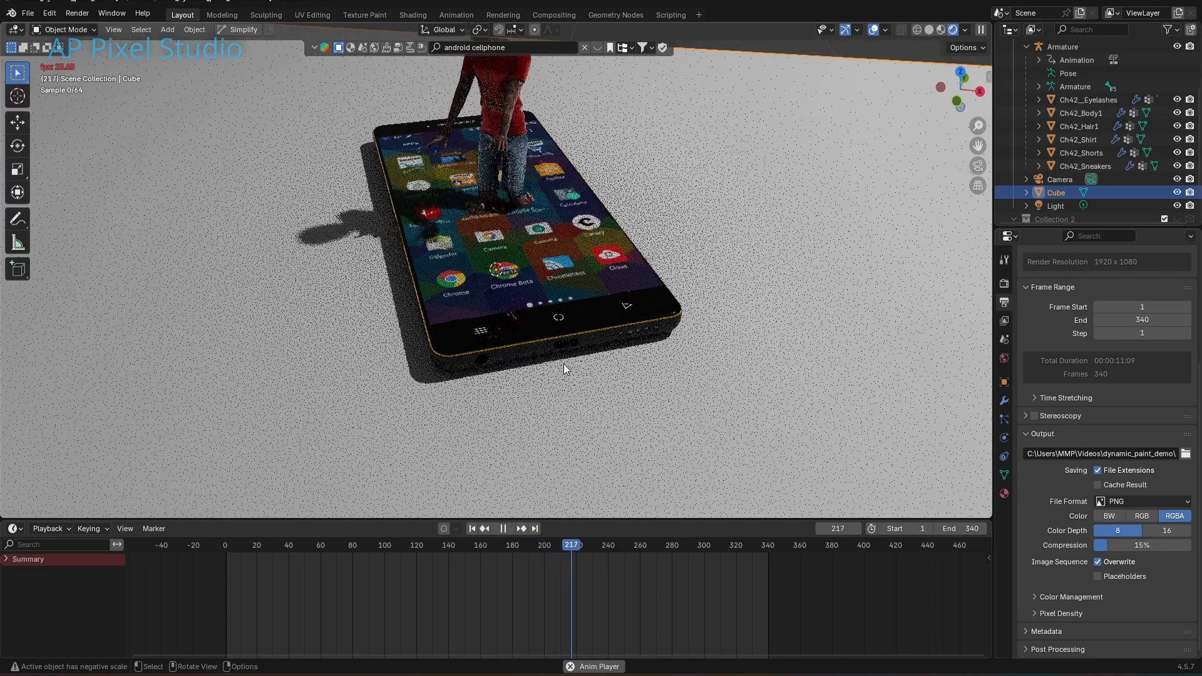
{"action": "scroll", "coordinate": [564, 363], "scroll_direction": "up", "scroll_amount": 2}
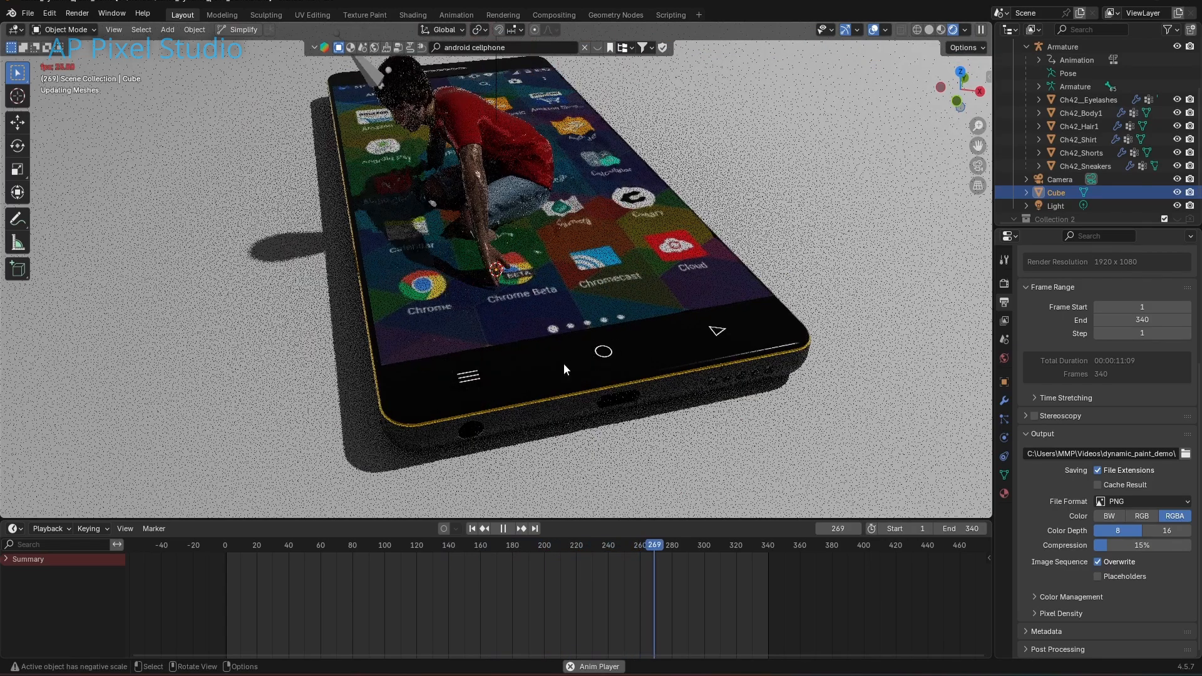
{"action": "left_click", "coordinate": [502, 529]}
{"action": "scroll", "coordinate": [546, 249], "scroll_direction": "down", "scroll_amount": 5}
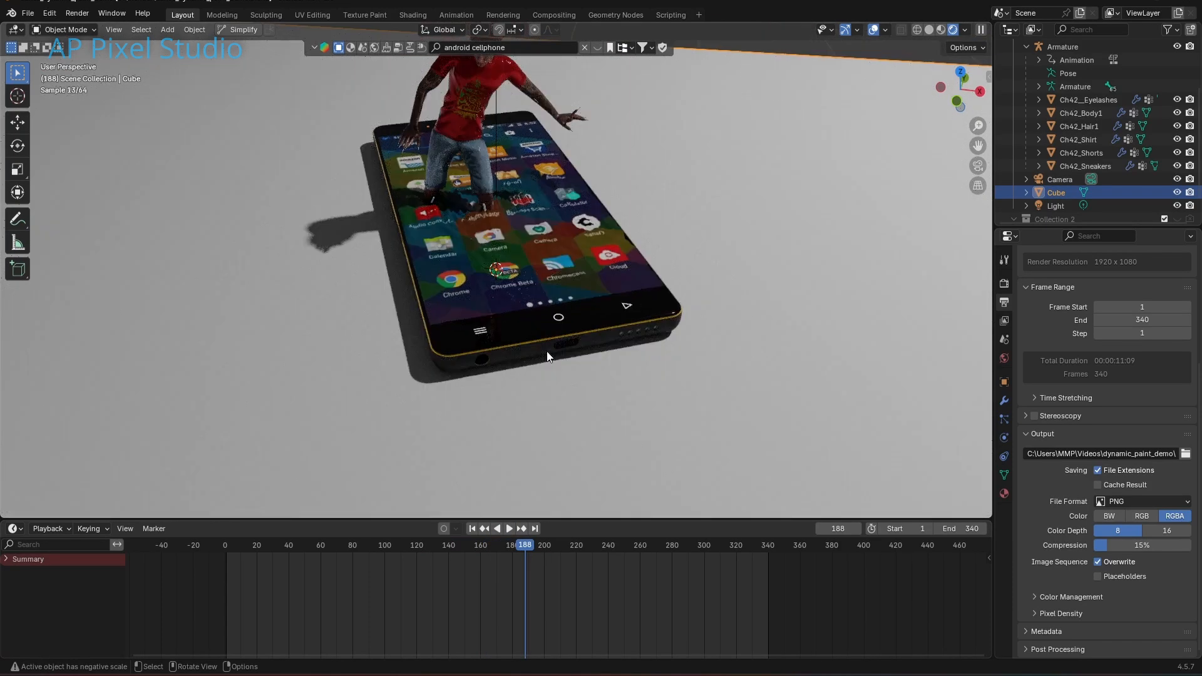
Align the camera to an angled view across the phone and shift it about 0.65 m up in view orientation
{"action": "left_click", "coordinate": [978, 166]}
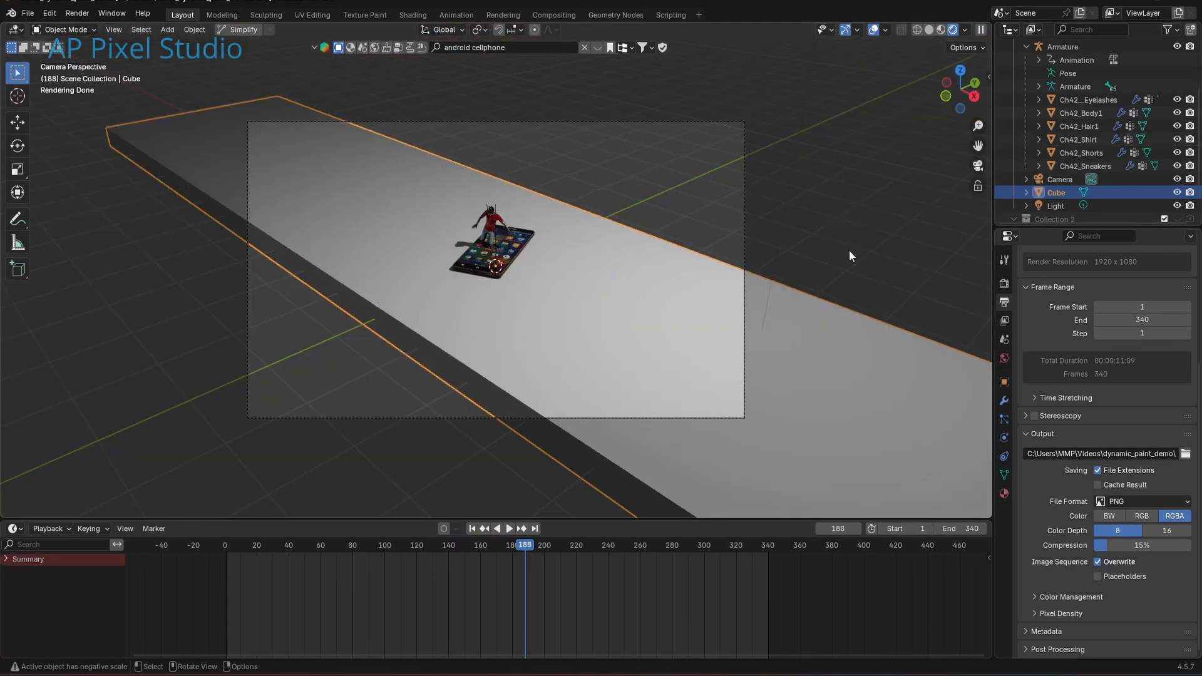
{"action": "middle_click_drag", "start_coordinate": [790, 318], "coordinate": [885, 318]}
{"action": "scroll", "coordinate": [885, 318], "scroll_direction": "up", "scroll_amount": 1}
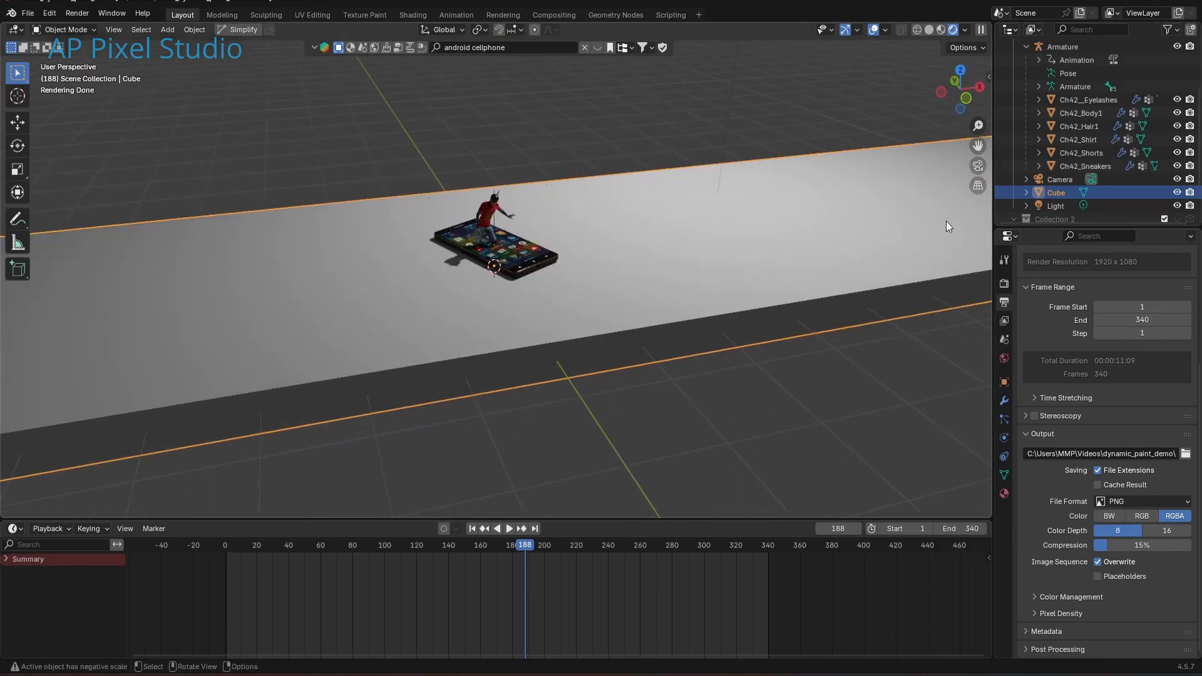
{"action": "left_click_drag", "start_coordinate": [978, 146], "coordinate": [985, 161]}
{"action": "left_click", "coordinate": [1058, 179]}
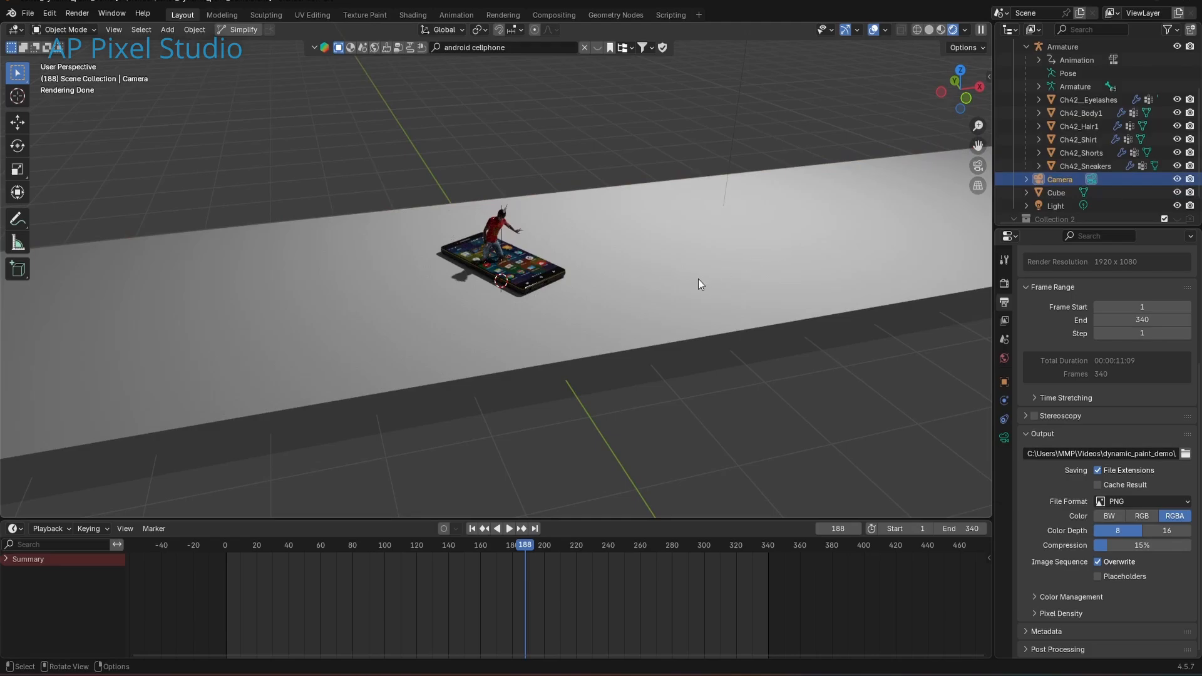
{"action": "key", "text": "ctrl+alt+KP_0"}
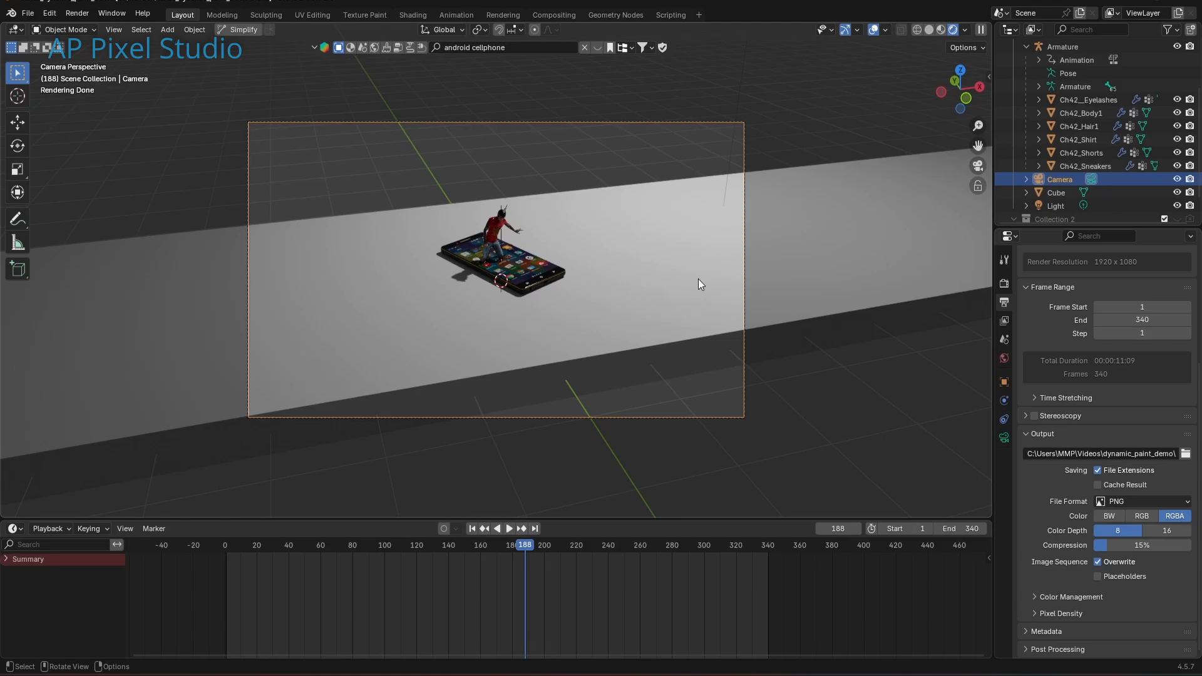
{"action": "key", "text": "g"}
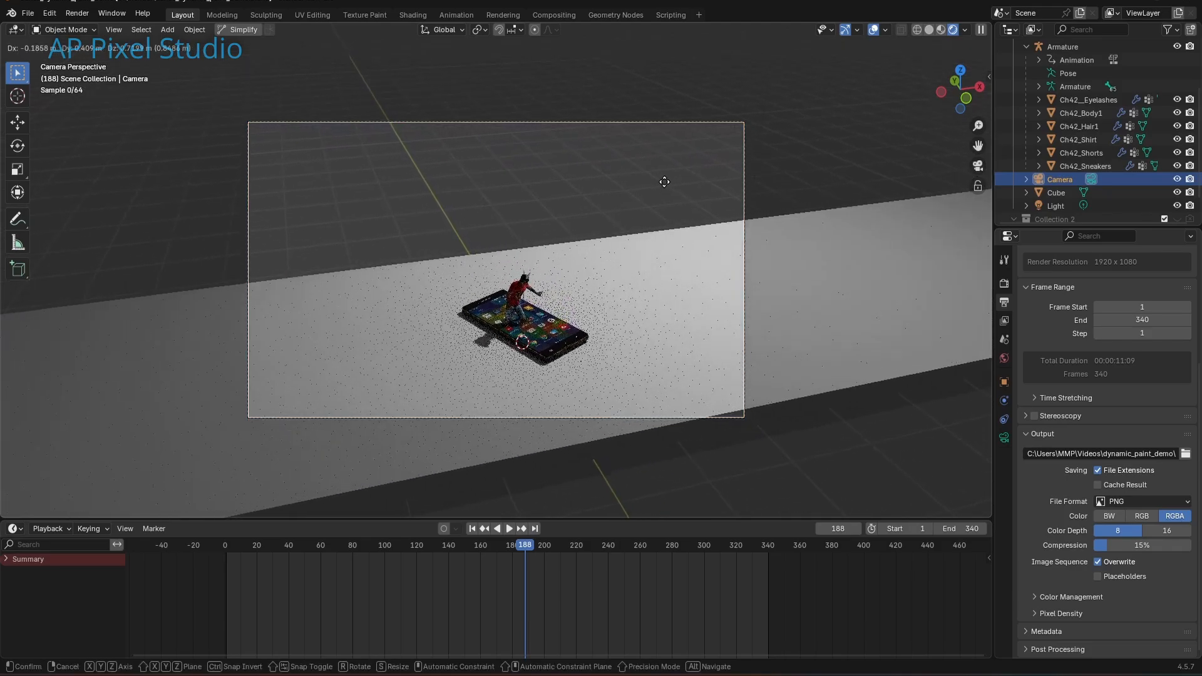
{"action": "left_click", "coordinate": [699, 205]}
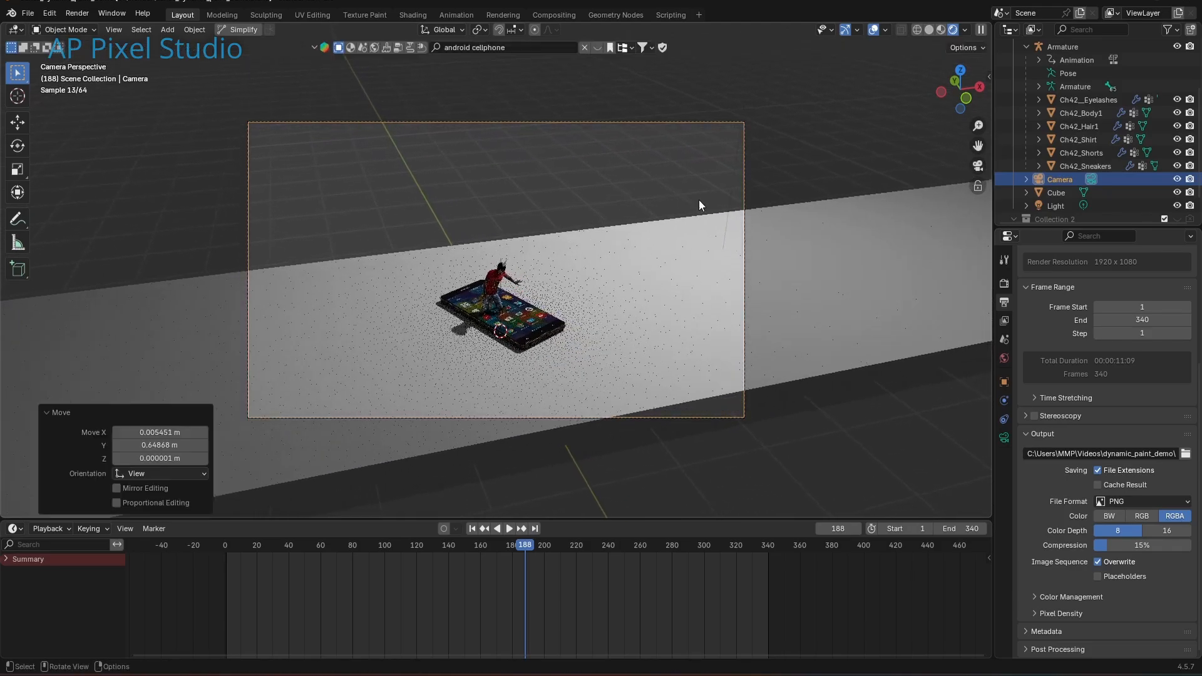
Realign the camera to a closer view so the phone and character fill more of the frame
{"action": "middle_click", "coordinate": [690, 246]}
{"action": "scroll", "coordinate": [877, 267], "scroll_direction": "up", "scroll_amount": 2}
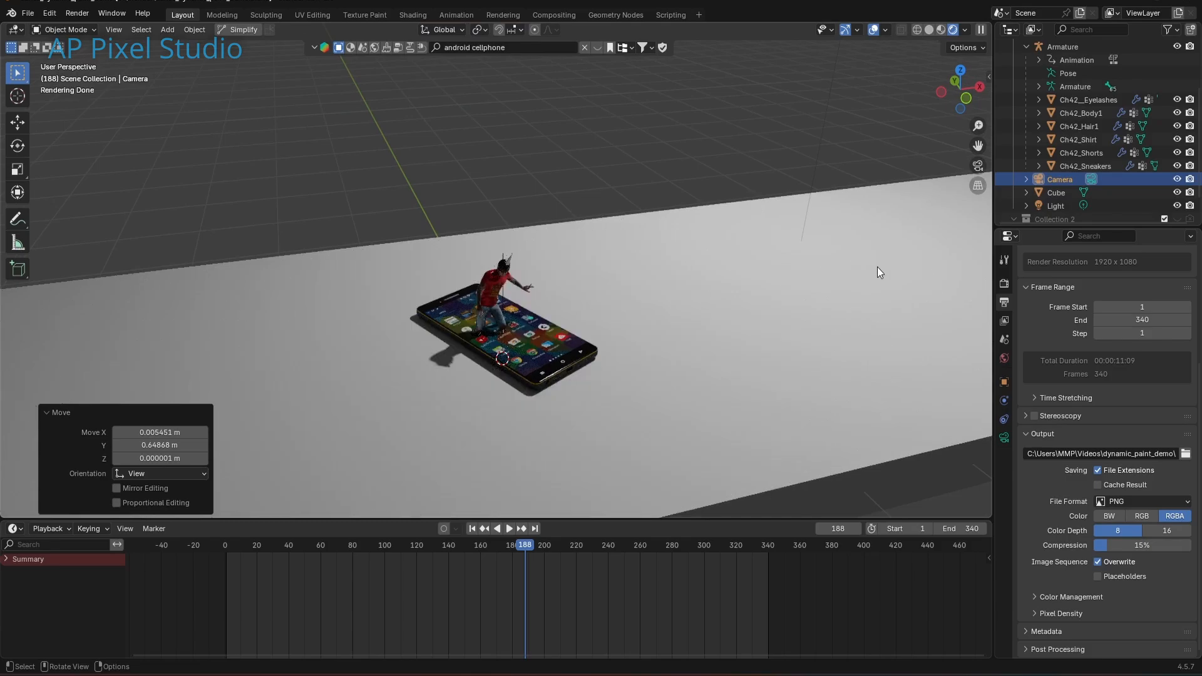
{"action": "scroll", "coordinate": [877, 266], "scroll_direction": "up", "scroll_amount": 2}
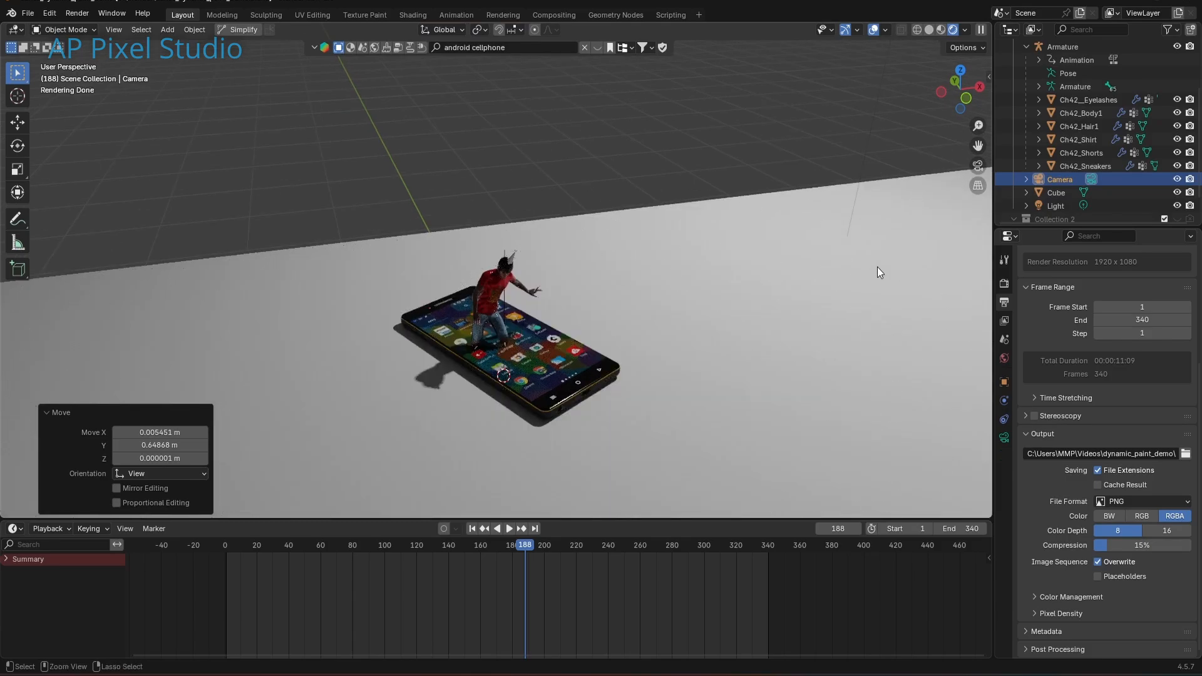
{"action": "key", "text": "KP_0"}
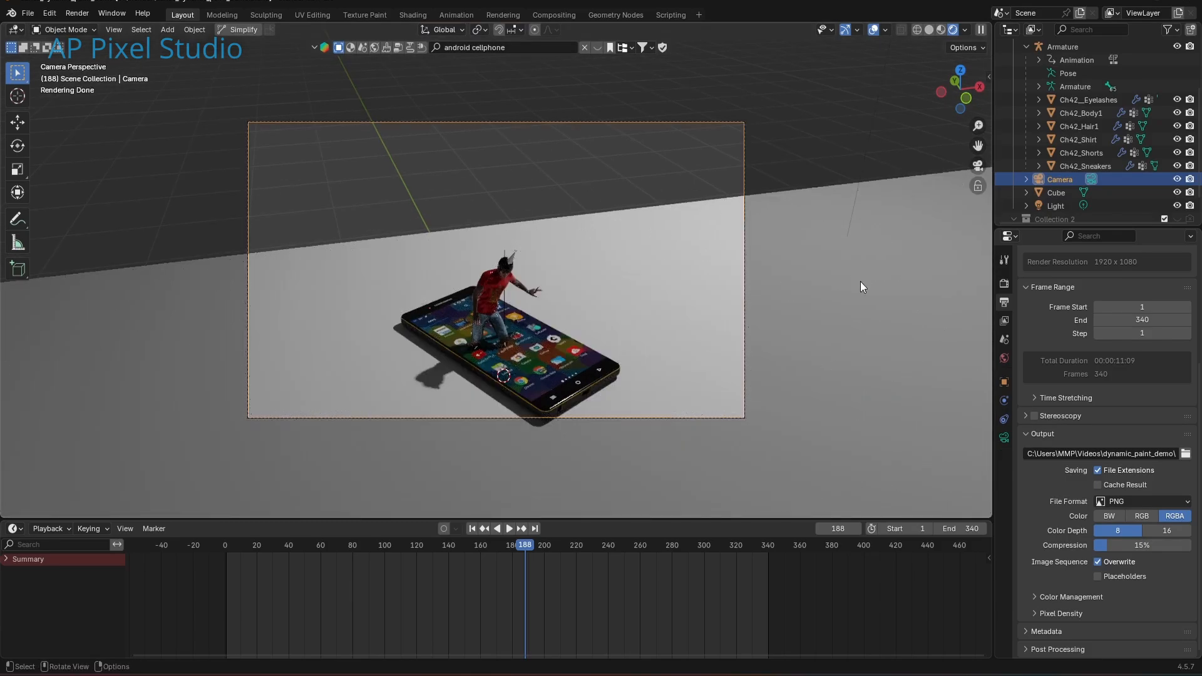
{"action": "left_click", "coordinate": [860, 281]}
{"action": "middle_click", "coordinate": [860, 281]}
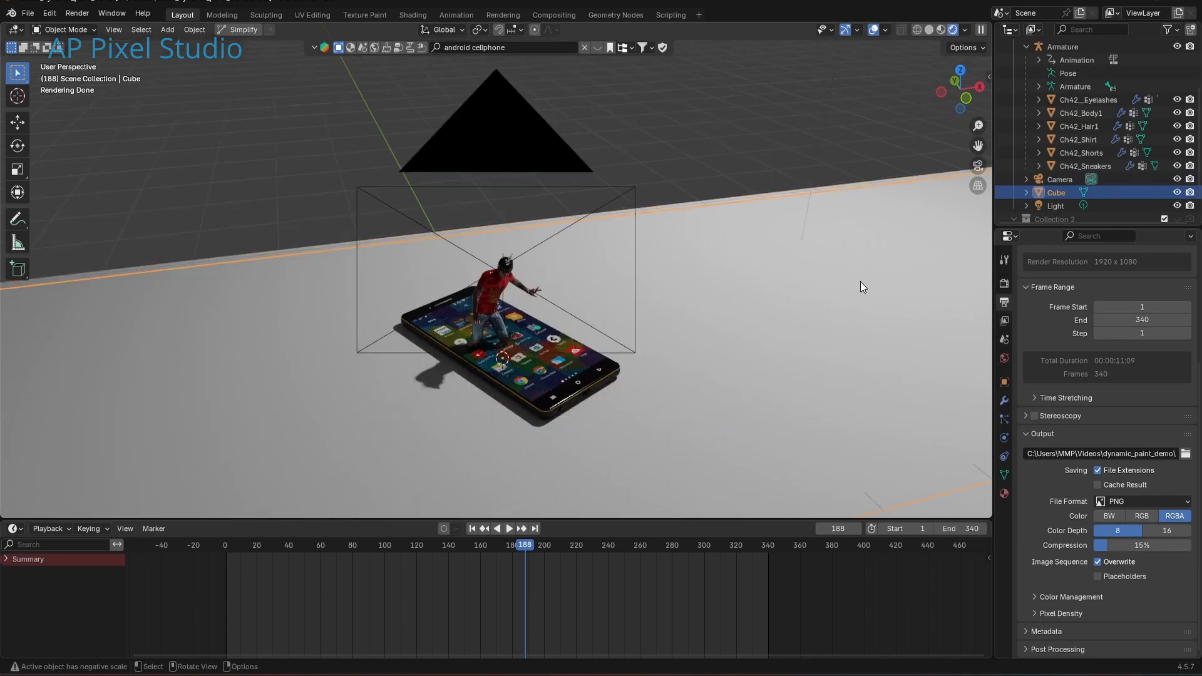
{"action": "key", "text": "KP_0"}
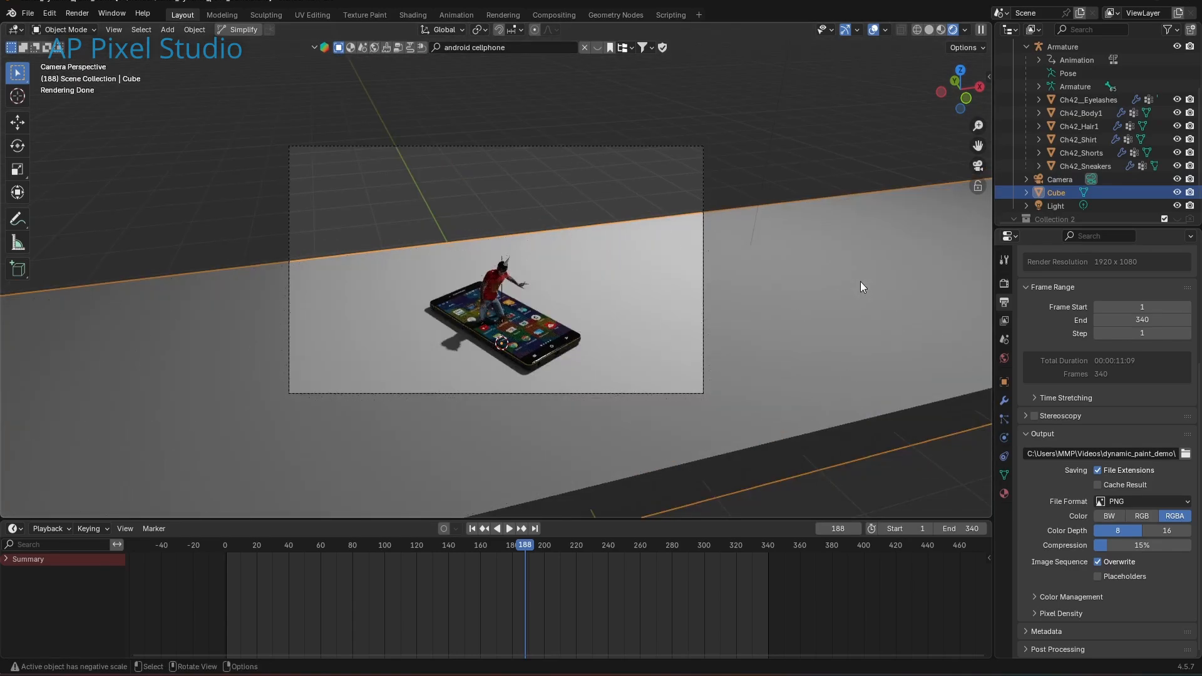
Move the camera about 0.06 m in X and -0.18 m in Y in view orientation to adjust the phone's framing
{"action": "key", "text": "g"}
{"action": "right_click", "coordinate": [863, 283]}
{"action": "left_click", "coordinate": [1076, 179]}
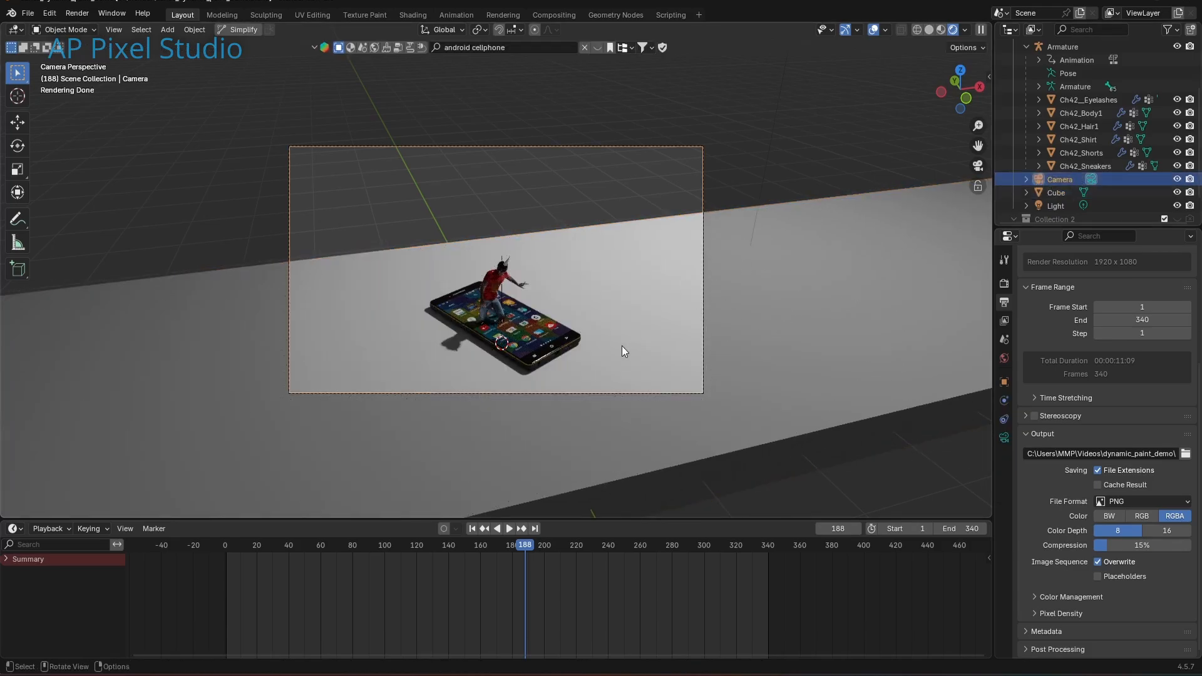
{"action": "key", "text": "g"}
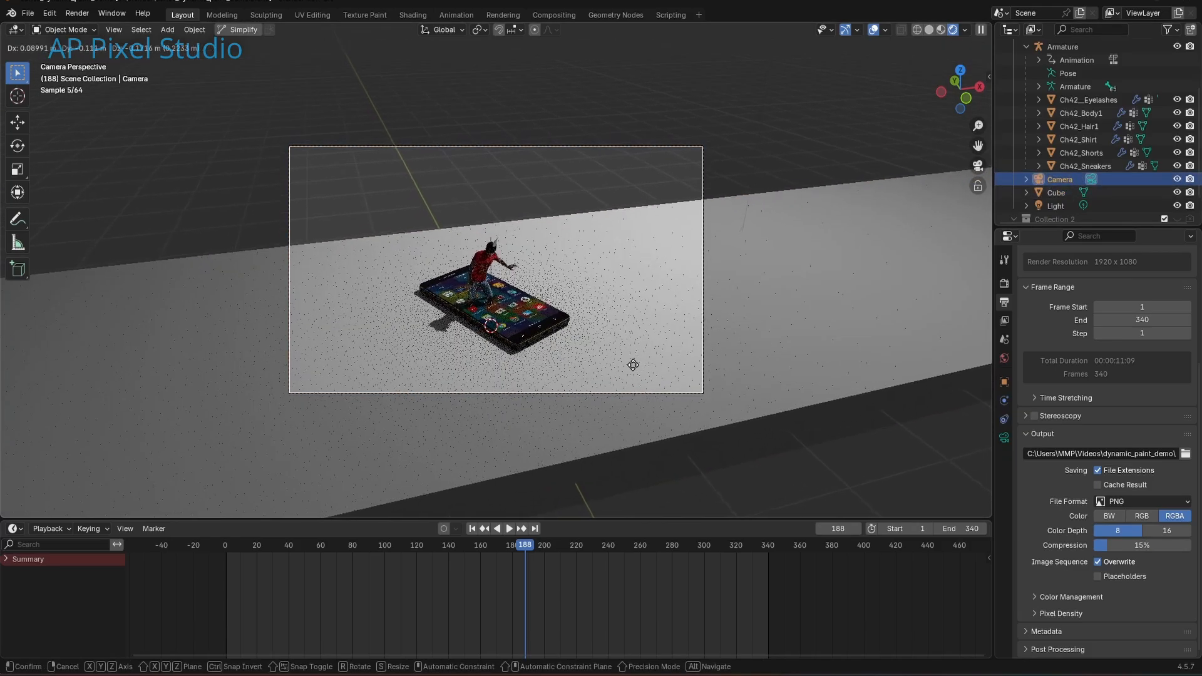
{"action": "left_click", "coordinate": [627, 364]}
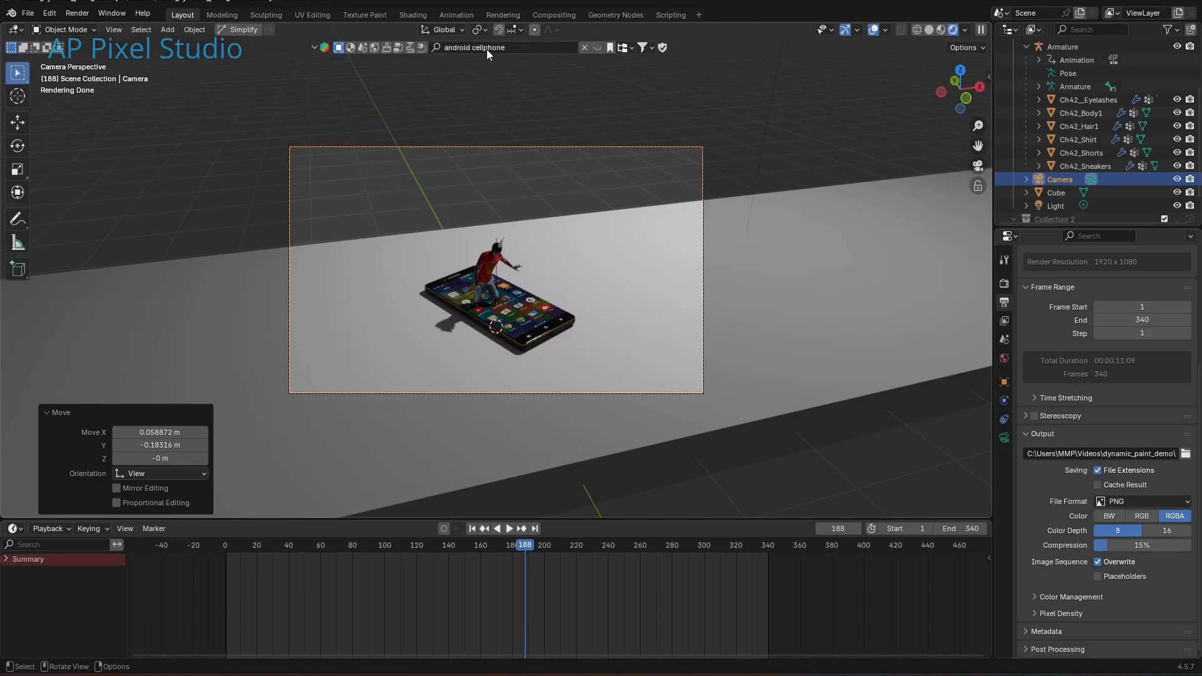
Replace the asset library's android cellphone search with an HDR search for "garden"
{"action": "left_click", "coordinate": [584, 48]}
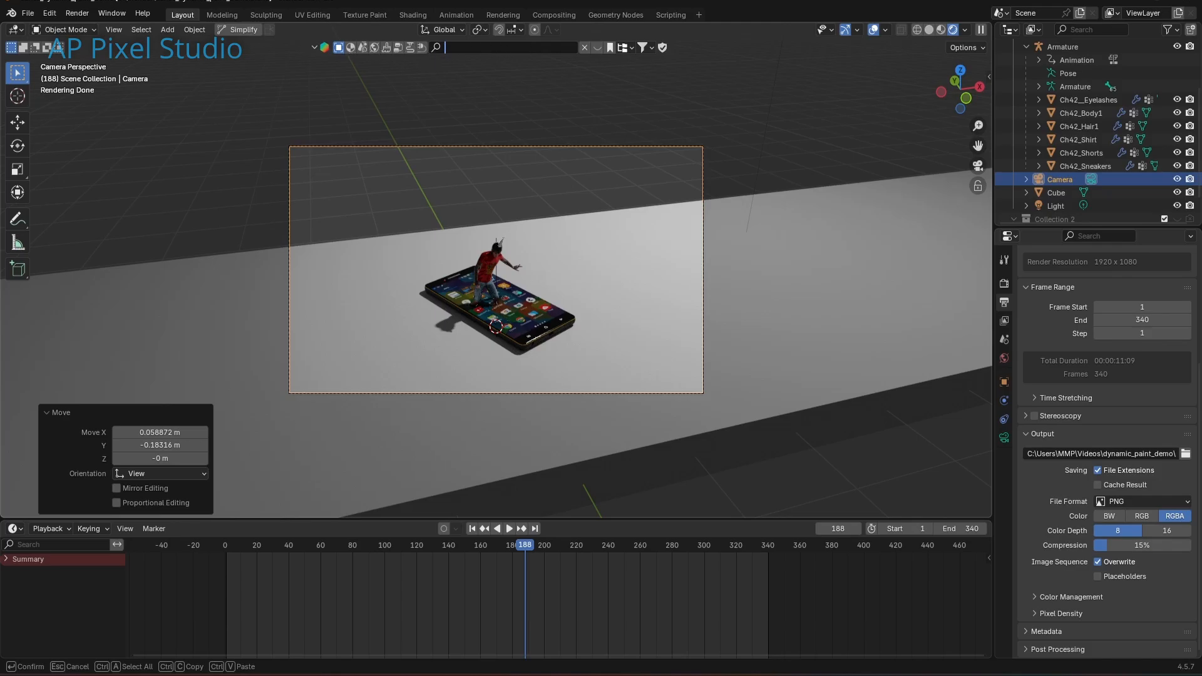
{"action": "left_click", "coordinate": [360, 47]}
{"action": "left_click", "coordinate": [381, 47]}
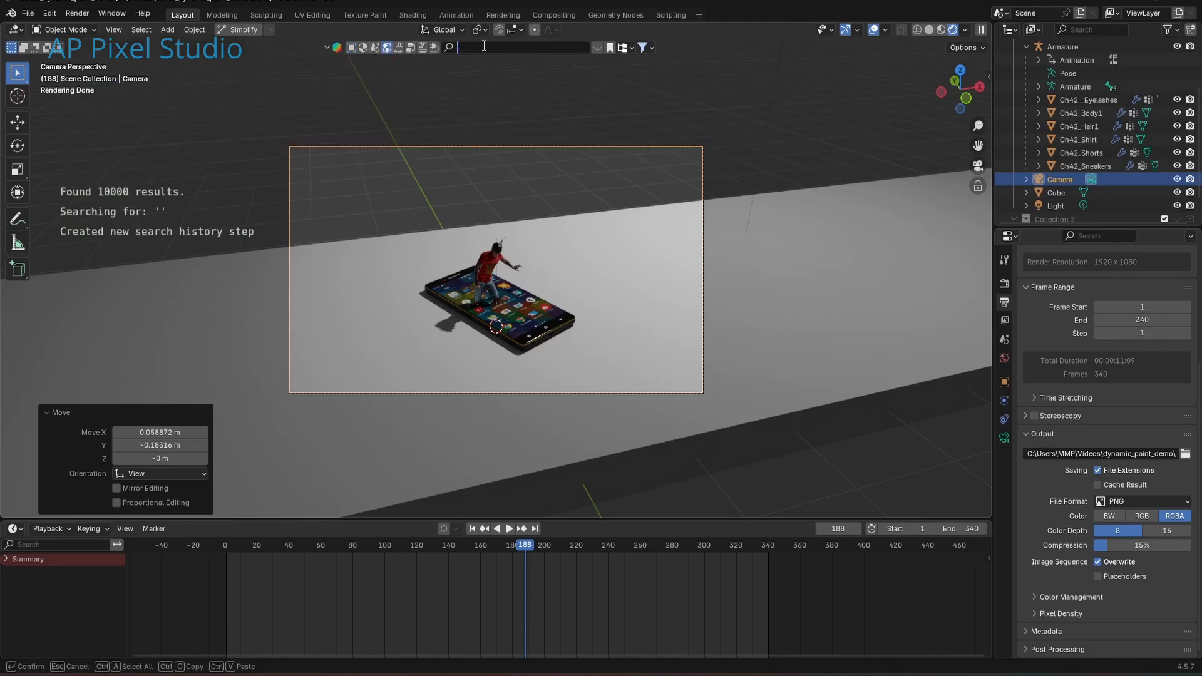
{"action": "type", "text": "gar"}
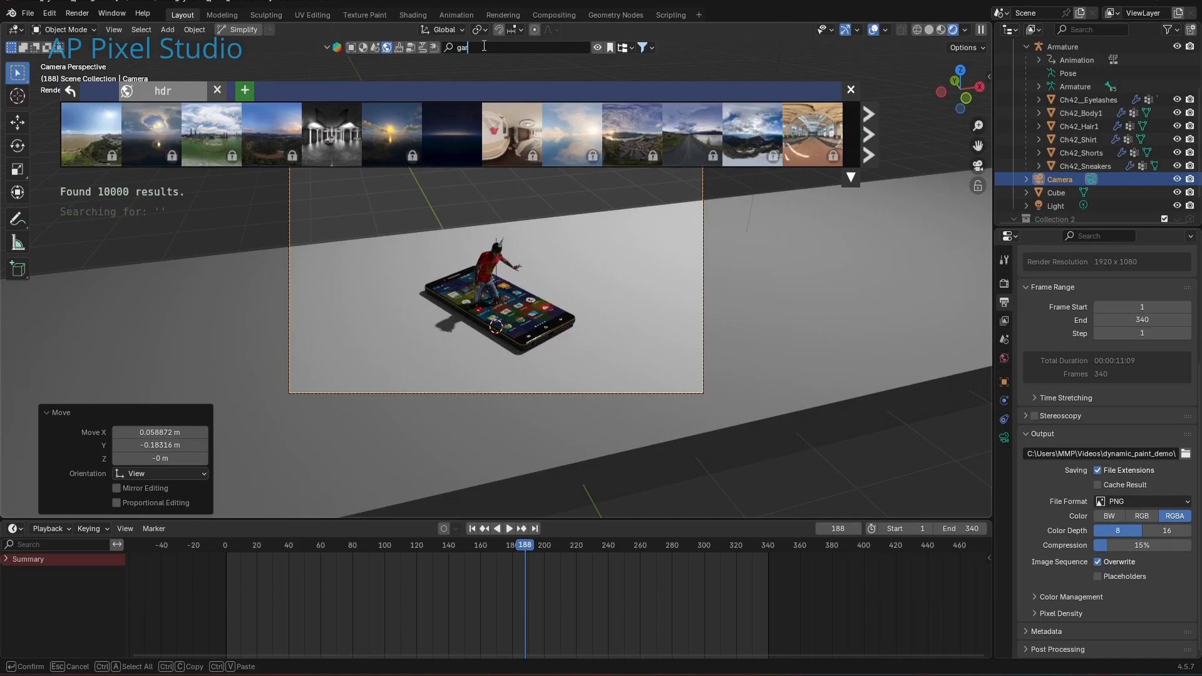
{"action": "type", "text": "den"}
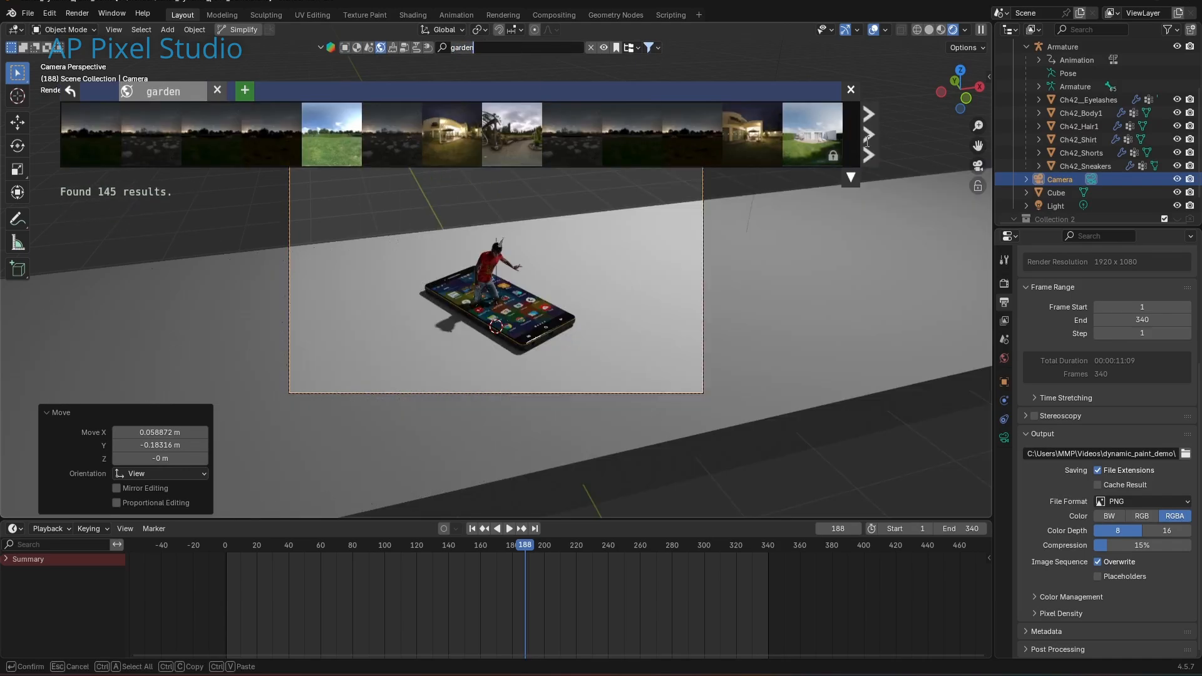
{"action": "key", "text": "Return"}
Browse further garden HDRs and load Symmetrical Garden 02 as the scene's world background
{"action": "left_click", "coordinate": [868, 135]}
{"action": "mouse_move", "coordinate": [182, 152]}
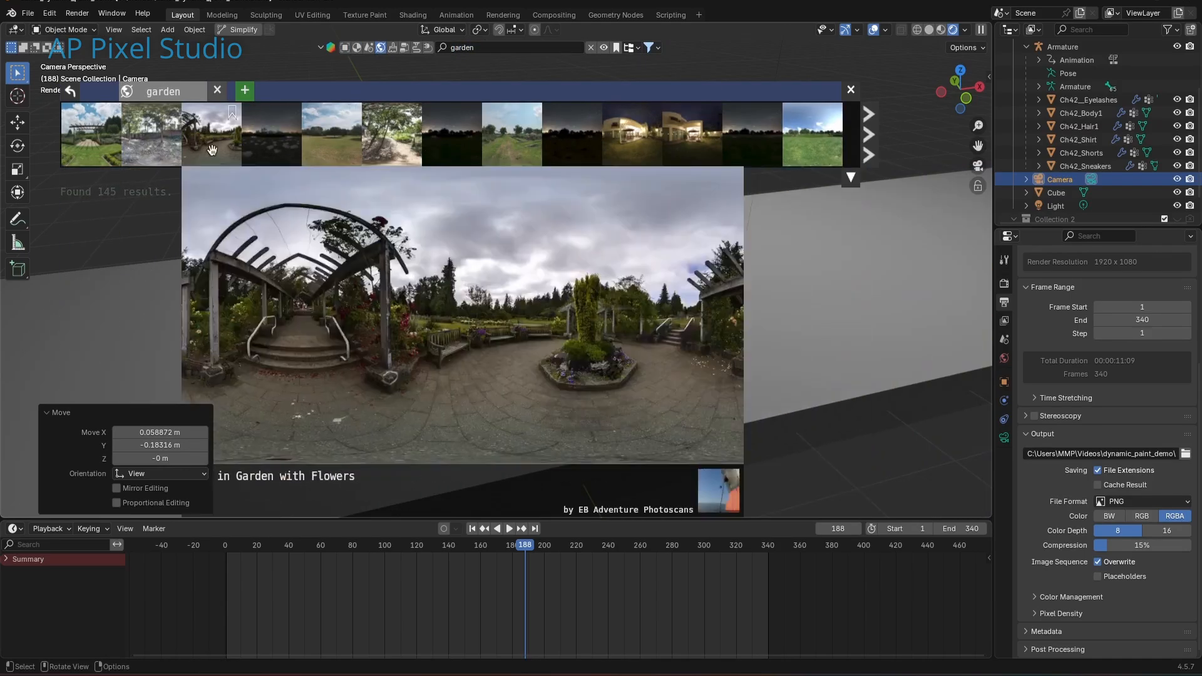
{"action": "mouse_move", "coordinate": [94, 146]}
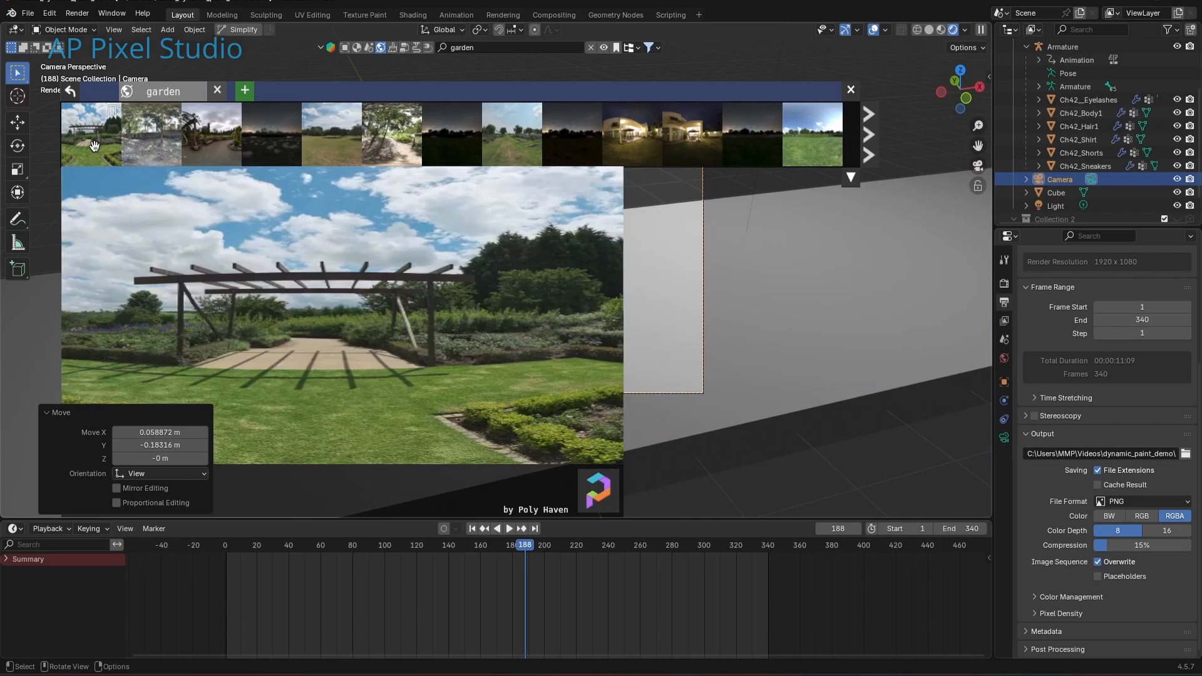
{"action": "left_click", "coordinate": [49, 412]}
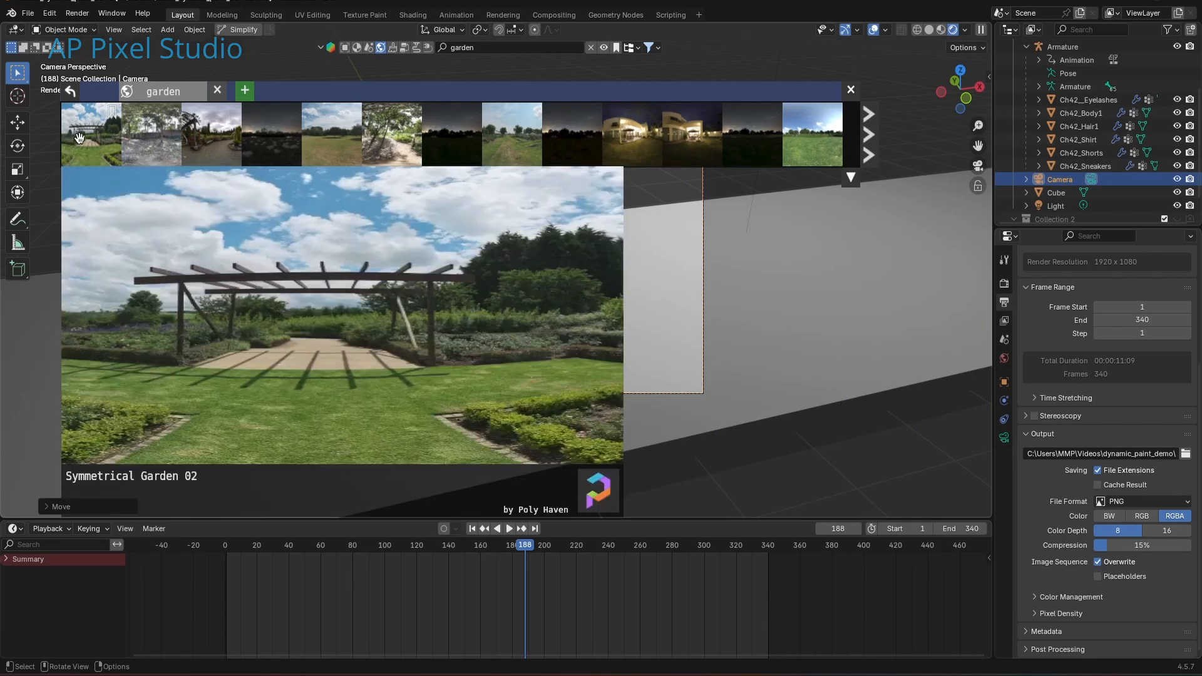
{"action": "left_click", "coordinate": [79, 137]}
{"action": "left_click", "coordinate": [70, 166]}
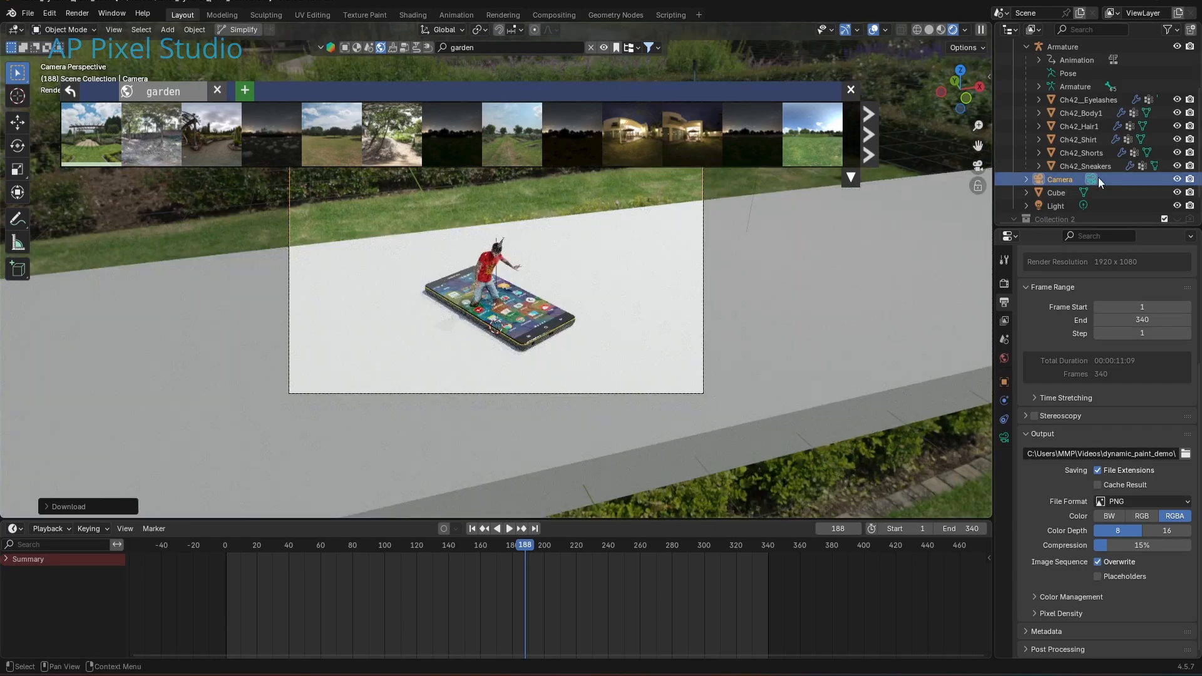
Hide the Light object so that the garden HDR lights the scene
{"action": "left_click", "coordinate": [1057, 205]}
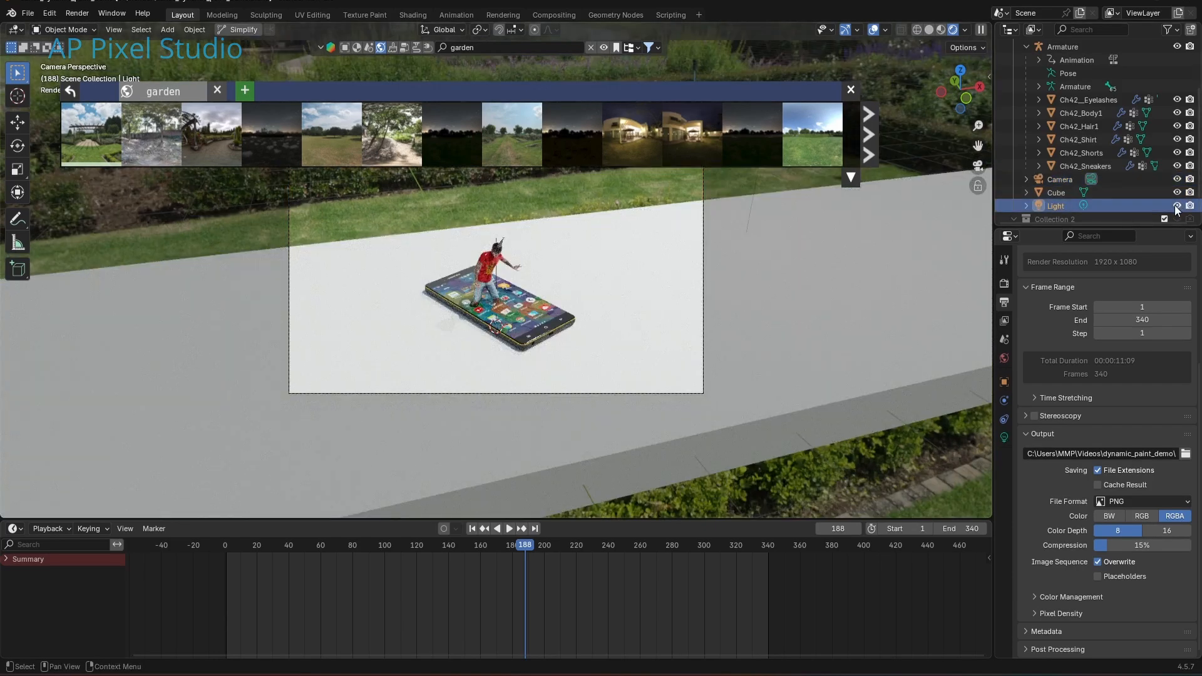
{"action": "left_click", "coordinate": [1177, 206]}
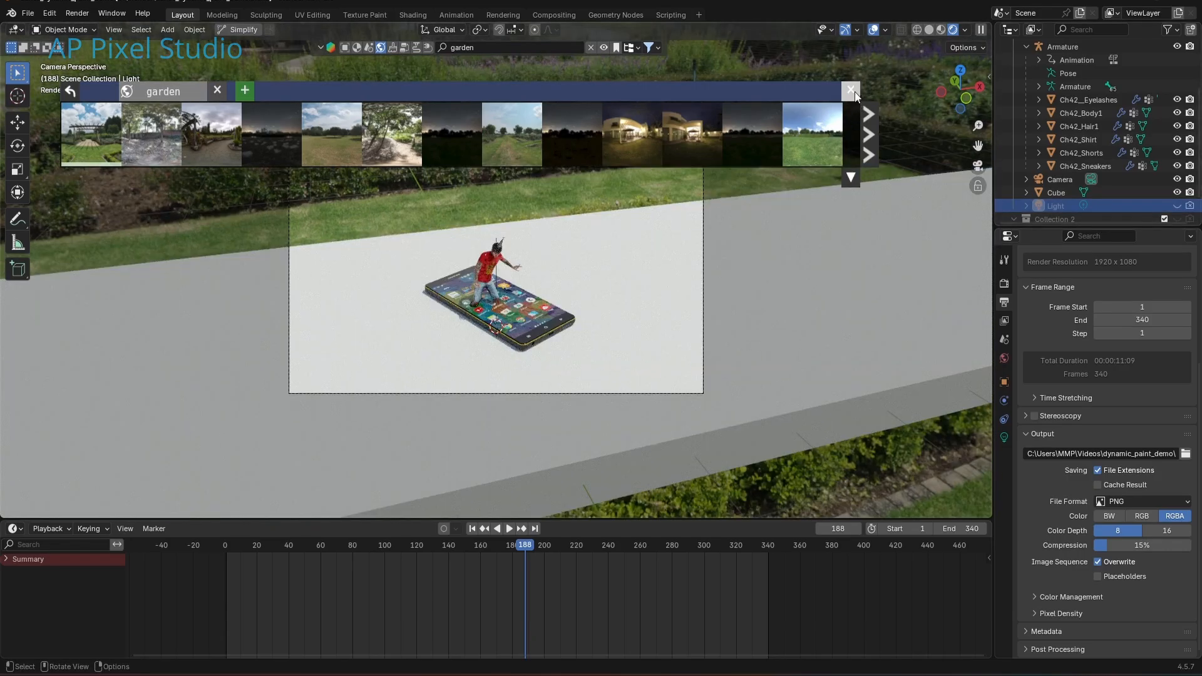
{"action": "scroll", "coordinate": [633, 229], "scroll_direction": "down", "scroll_amount": 1}
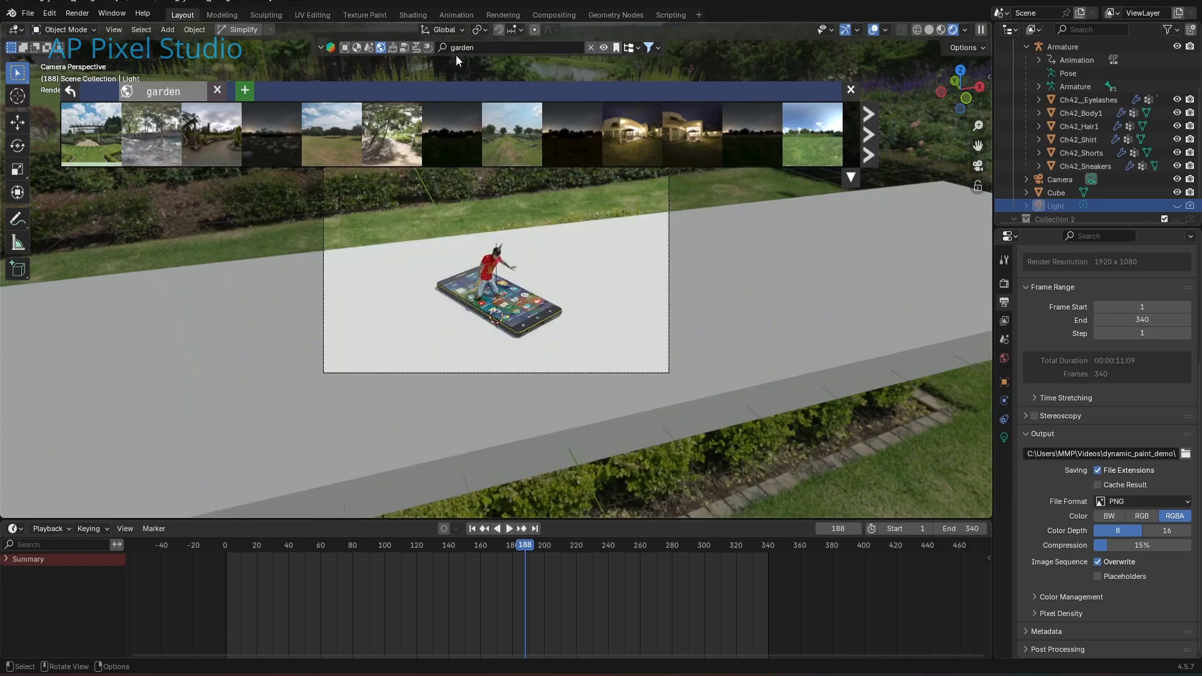
Browse the library's window models and place Steelframe ND-XX on the ground surface behind the phone
{"action": "left_click", "coordinate": [339, 47]}
{"action": "mouse_move", "coordinate": [263, 132]}
{"action": "left_click", "coordinate": [874, 145]}
{"action": "left_click", "coordinate": [874, 145]}
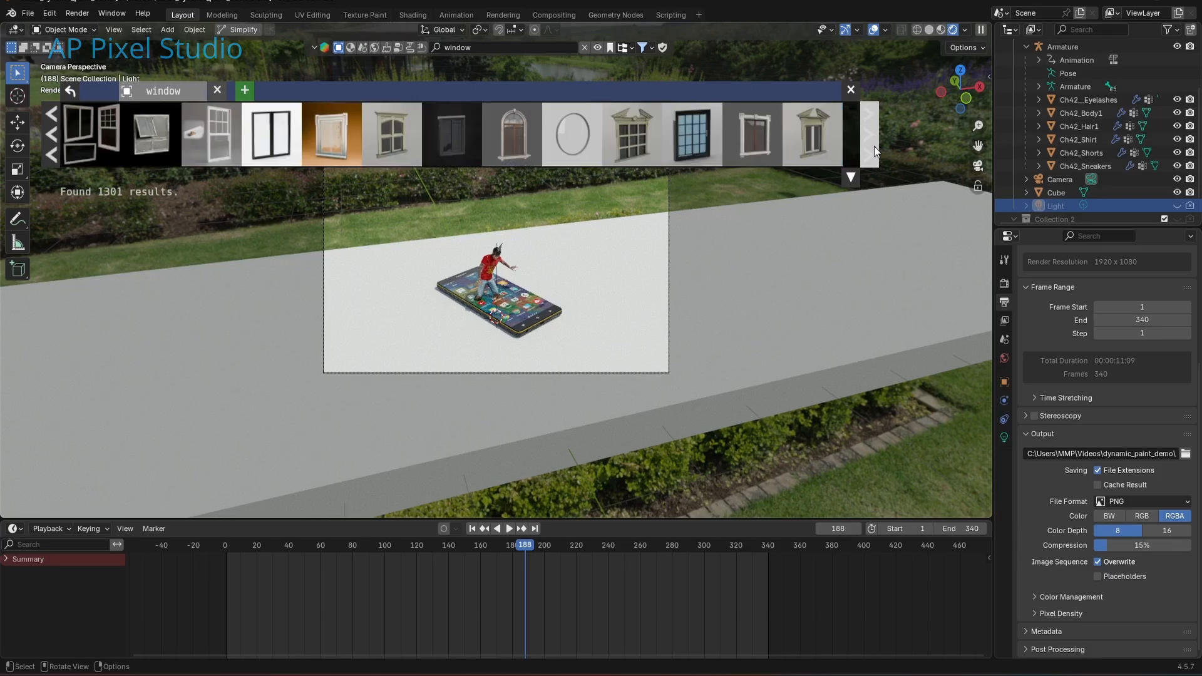
{"action": "left_click", "coordinate": [873, 145]}
{"action": "mouse_move", "coordinate": [392, 135]}
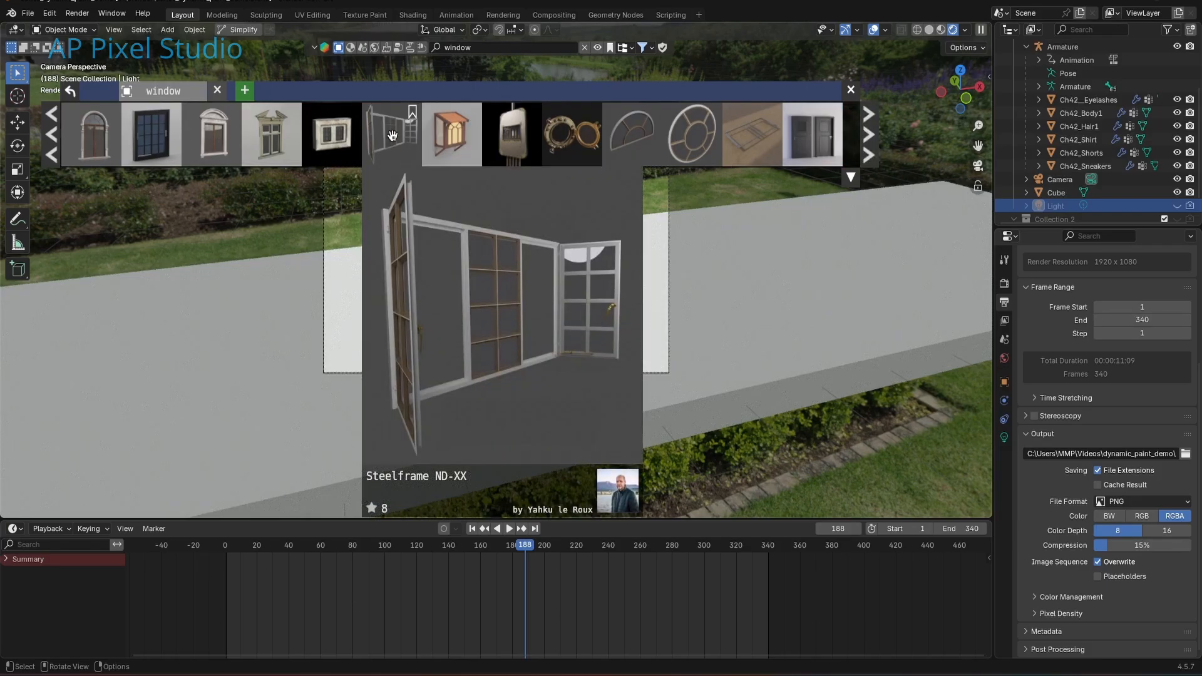
{"action": "left_click_drag", "start_coordinate": [392, 135], "coordinate": [432, 246]}
{"action": "scroll", "coordinate": [439, 247], "scroll_direction": "up", "scroll_amount": 2}
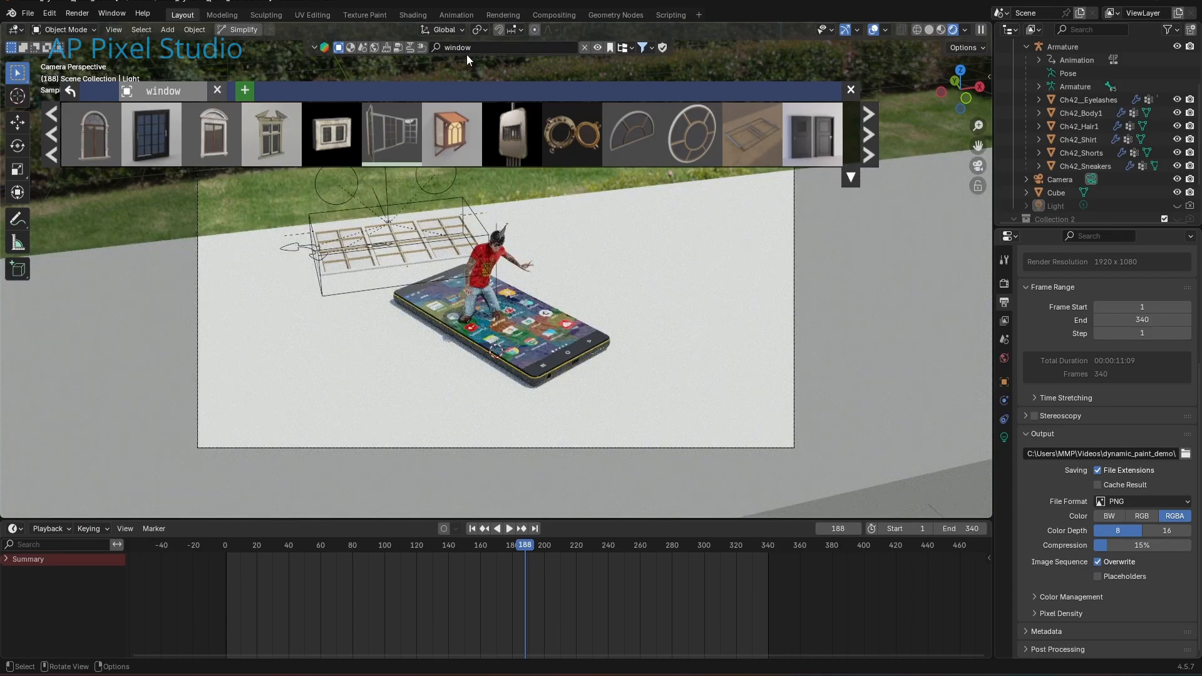
Search the model library for "plant" and place the banana Plant on the surface behind the phone
{"action": "left_click", "coordinate": [460, 47]}
{"action": "key", "text": "ctrl+a"}
{"action": "type", "text": "plant"}
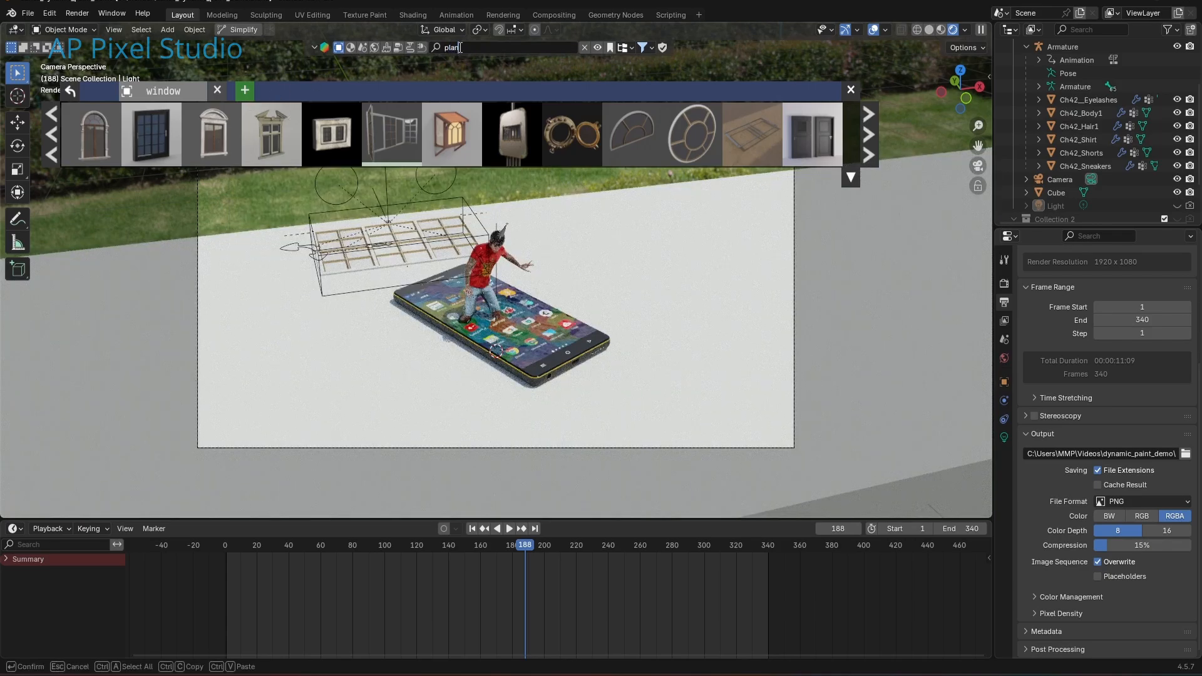
{"action": "key", "text": "Return"}
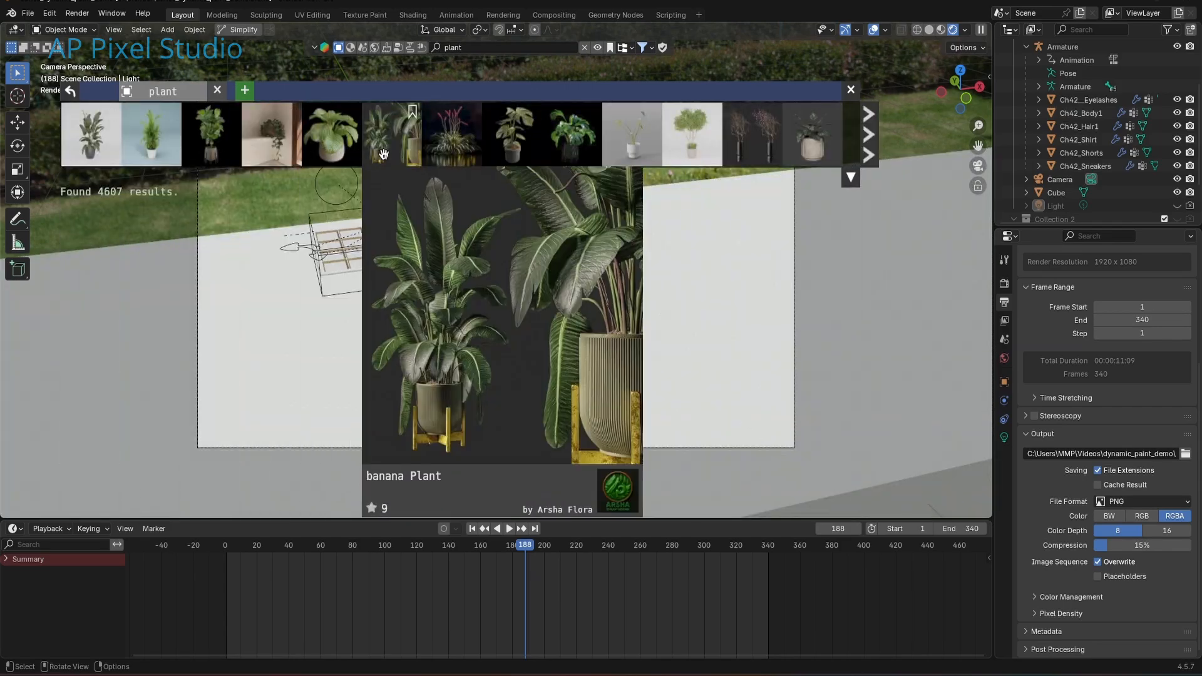
{"action": "left_click_drag", "start_coordinate": [391, 134], "coordinate": [679, 307]}
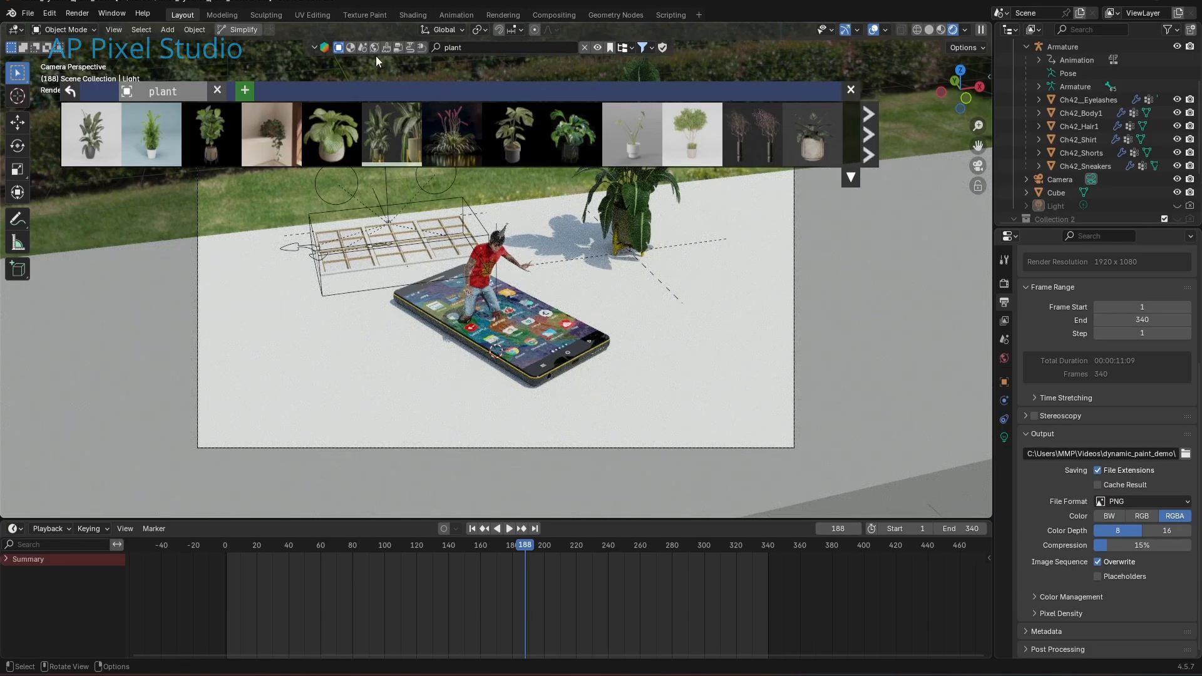
Search the library's materials for "wood table", apply Wood Table to the surface under the phone, and close the asset results
{"action": "left_click", "coordinate": [350, 47]}
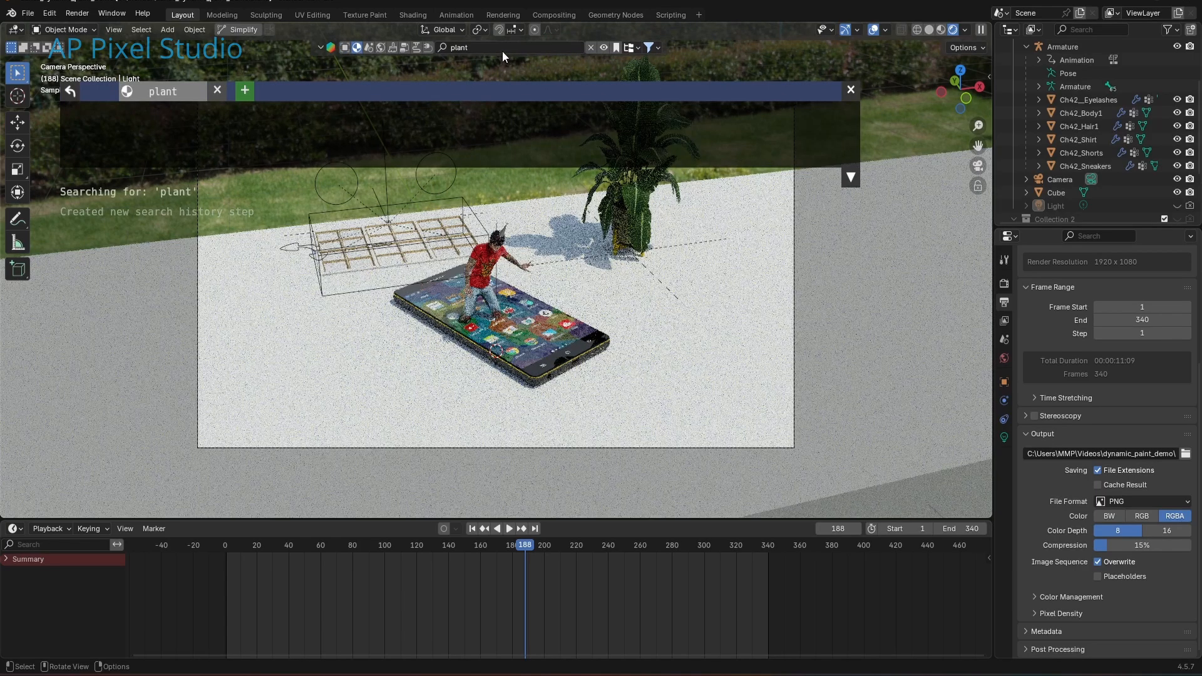
{"action": "left_click", "coordinate": [499, 48]}
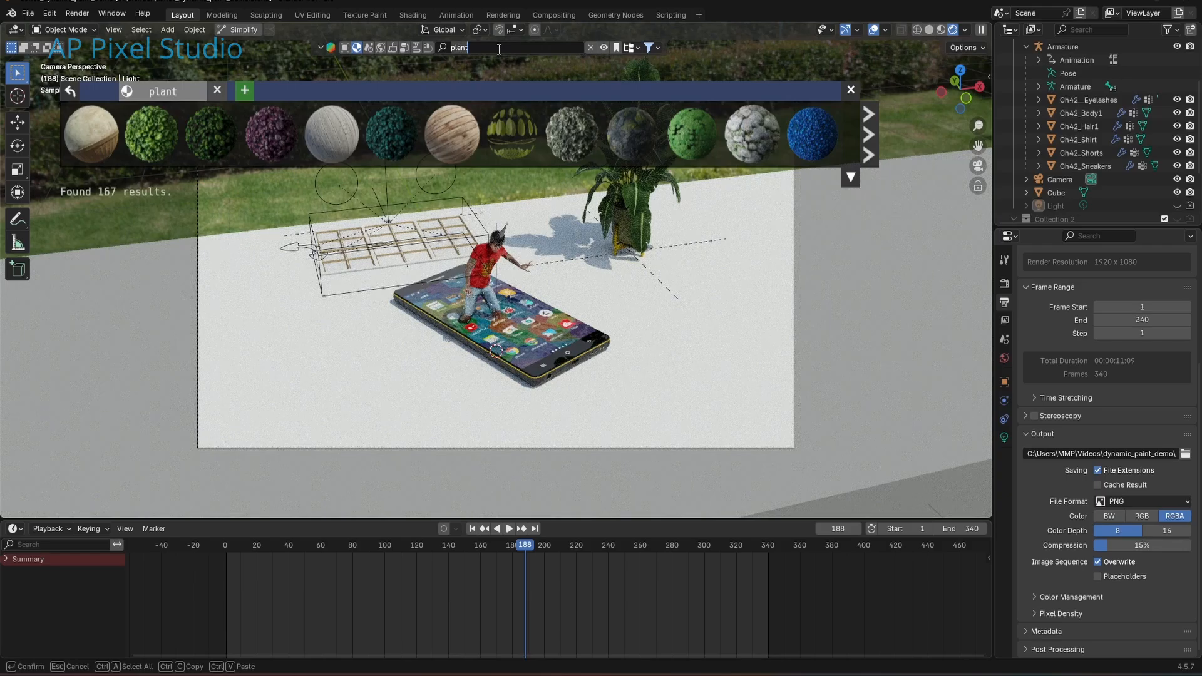
{"action": "type", "text": "wood table"}
{"action": "key", "text": "Return"}
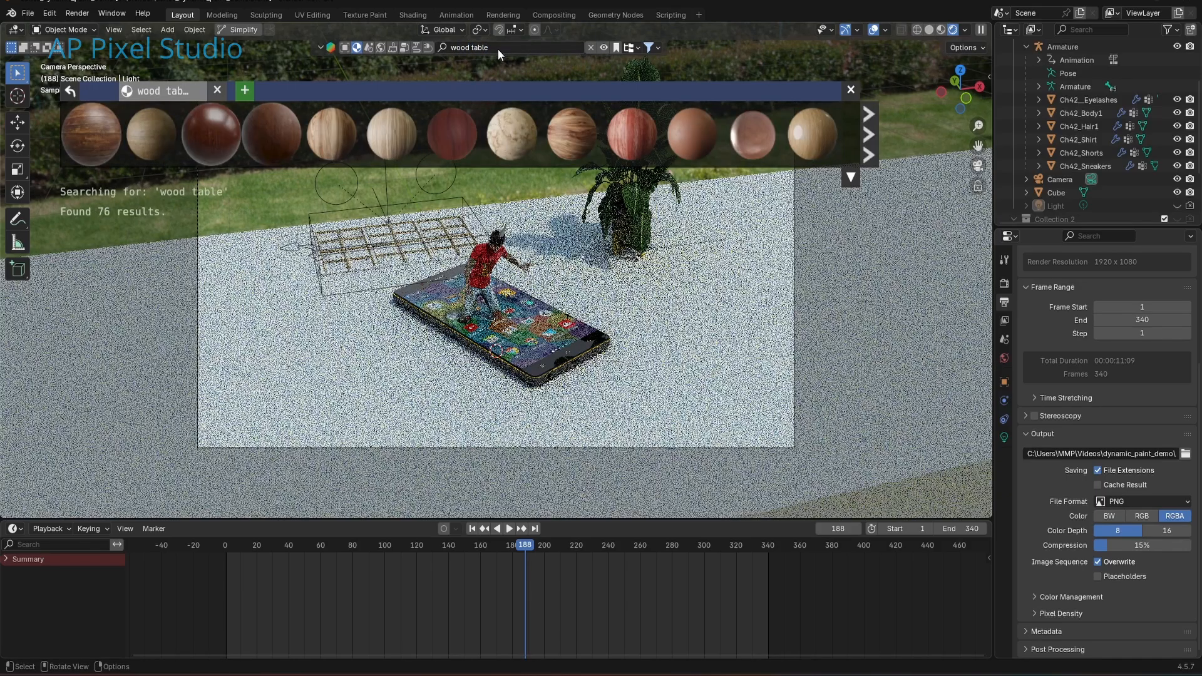
{"action": "mouse_move", "coordinate": [130, 123]}
{"action": "mouse_move", "coordinate": [97, 131]}
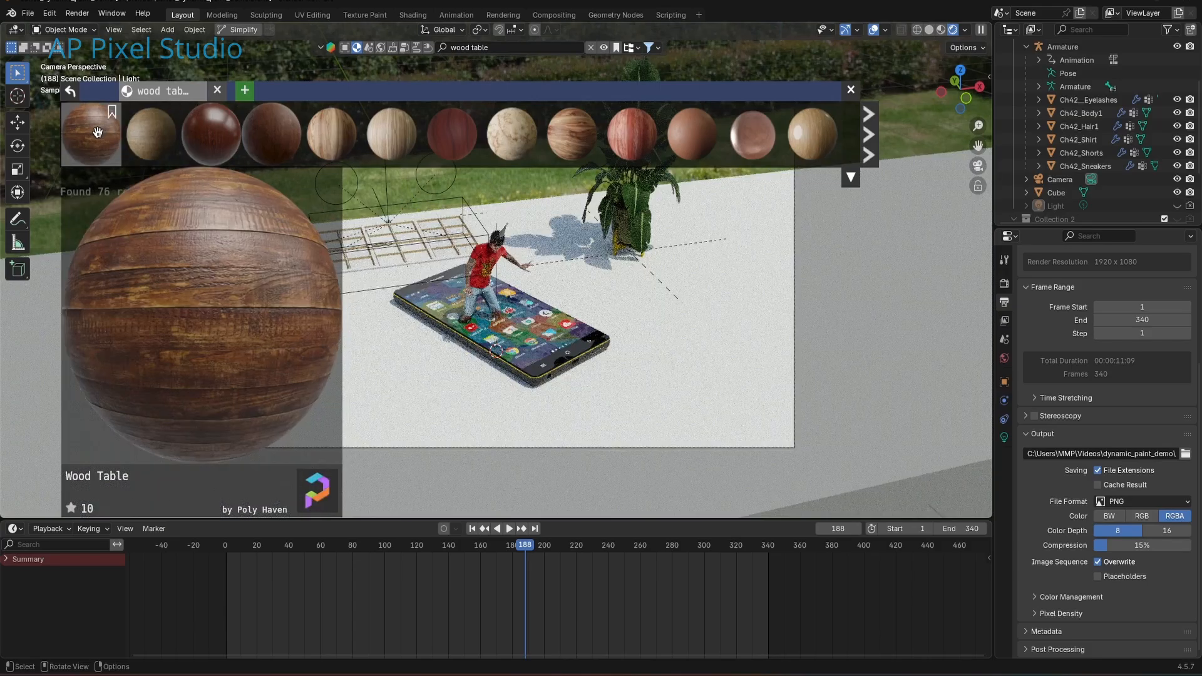
{"action": "left_click_drag", "start_coordinate": [97, 136], "coordinate": [279, 343]}
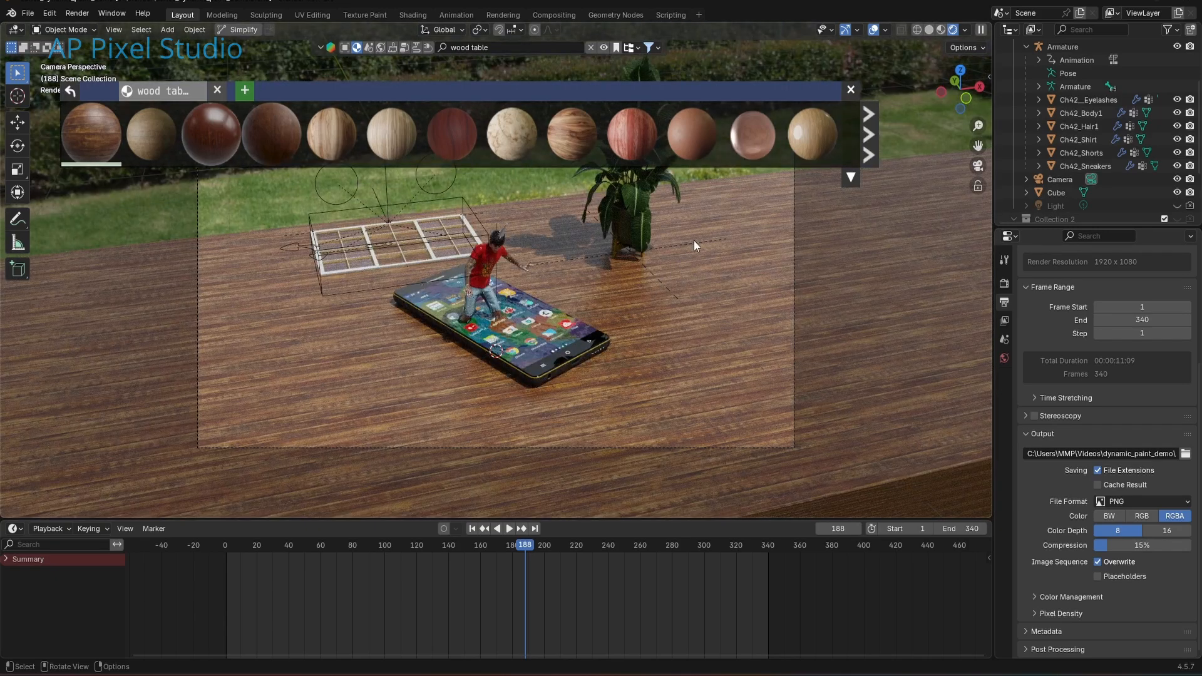
{"action": "left_click", "coordinate": [850, 94]}
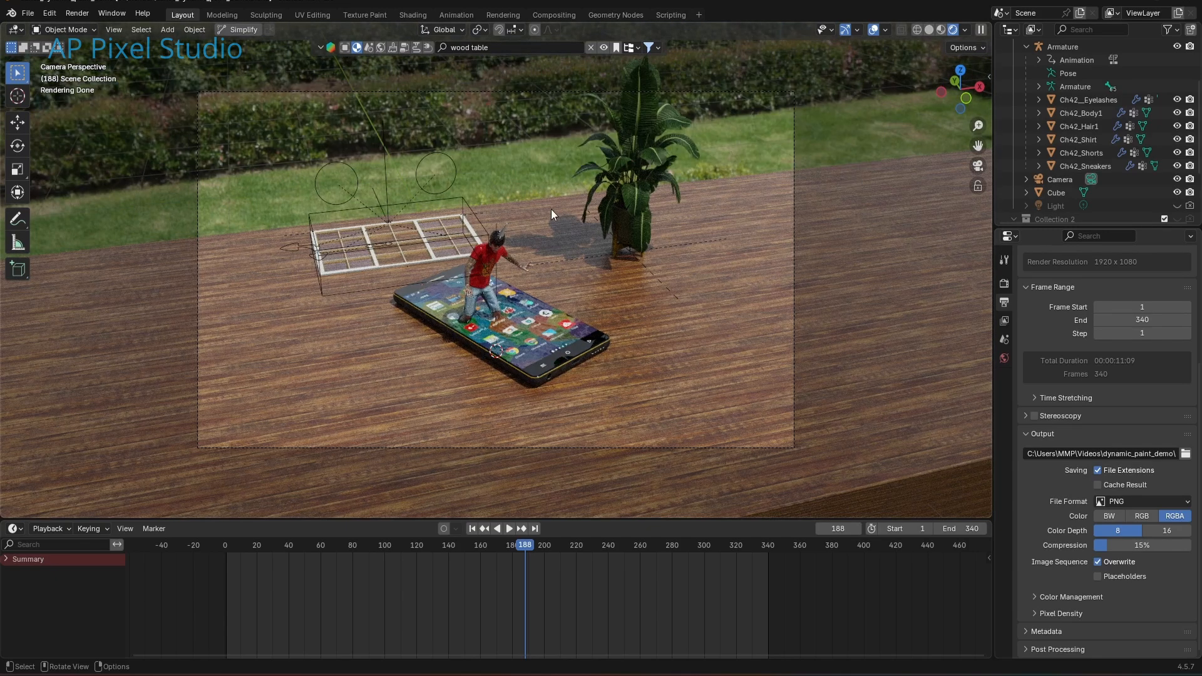
Stand the Steelframe ND-XX window upright by rotating it about X, and scale it up about 5.7 times
{"action": "scroll", "coordinate": [1058, 169], "scroll_direction": "up", "scroll_amount": 2}
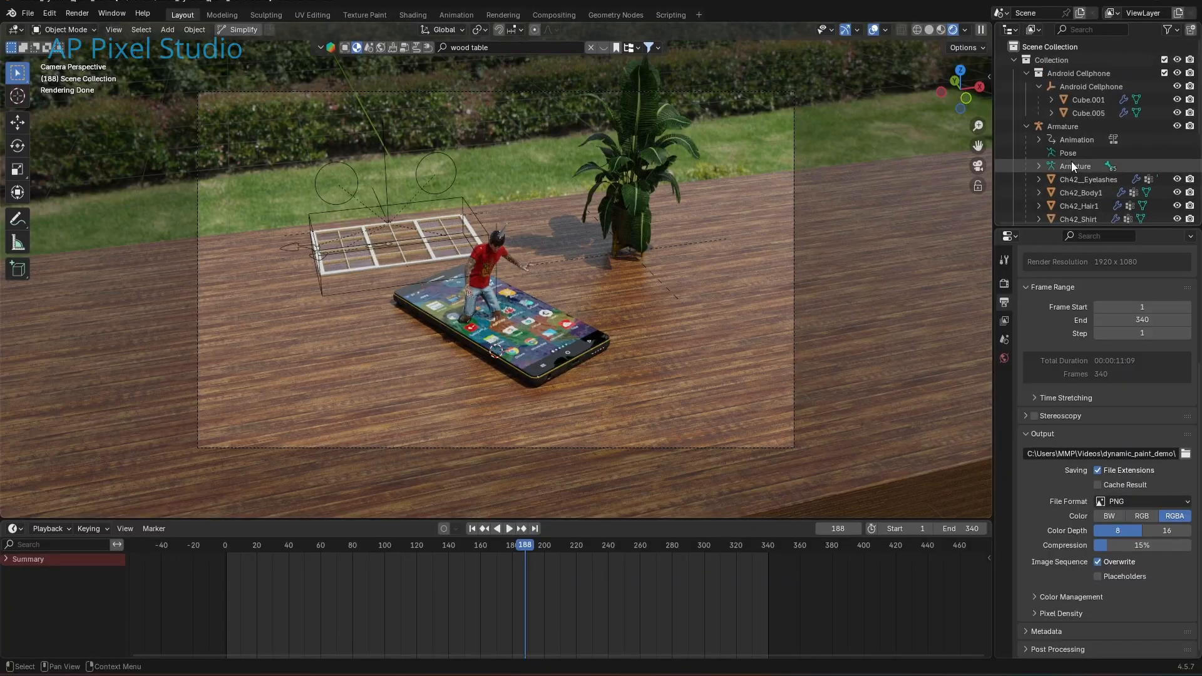
{"action": "scroll", "coordinate": [1074, 151], "scroll_direction": "down", "scroll_amount": 5}
{"action": "left_click", "coordinate": [1089, 185]}
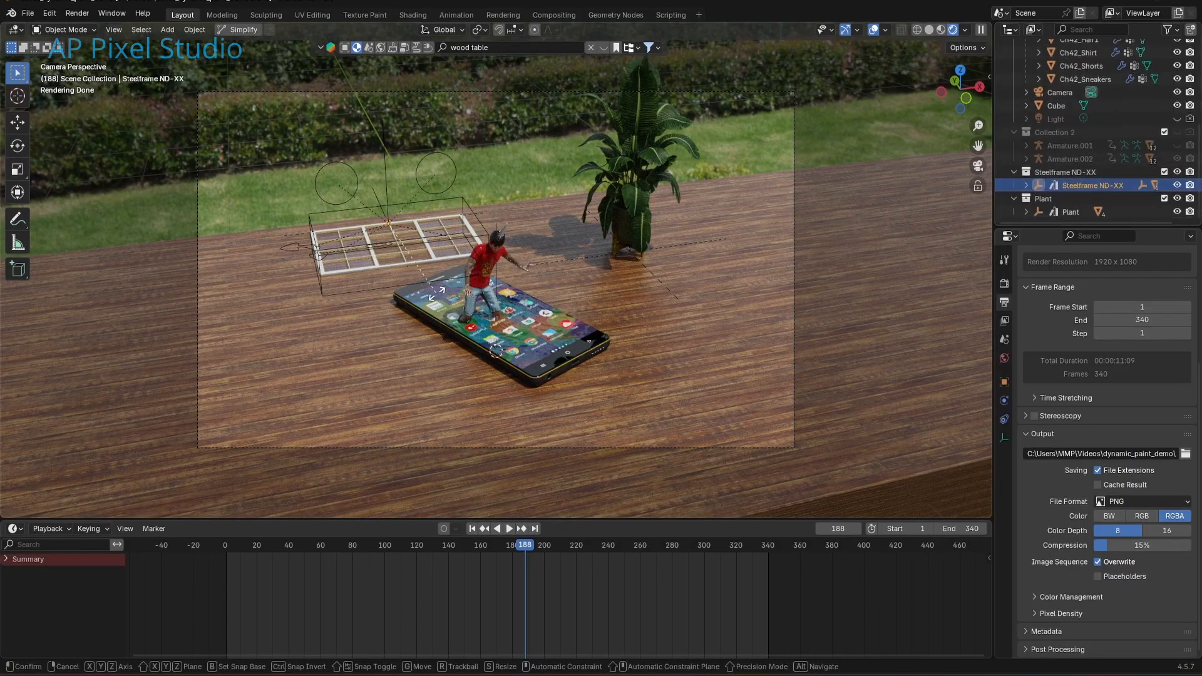
{"action": "key", "text": "r"}
{"action": "key", "text": "x"}
{"action": "key", "text": "Return"}
{"action": "key", "text": "s"}
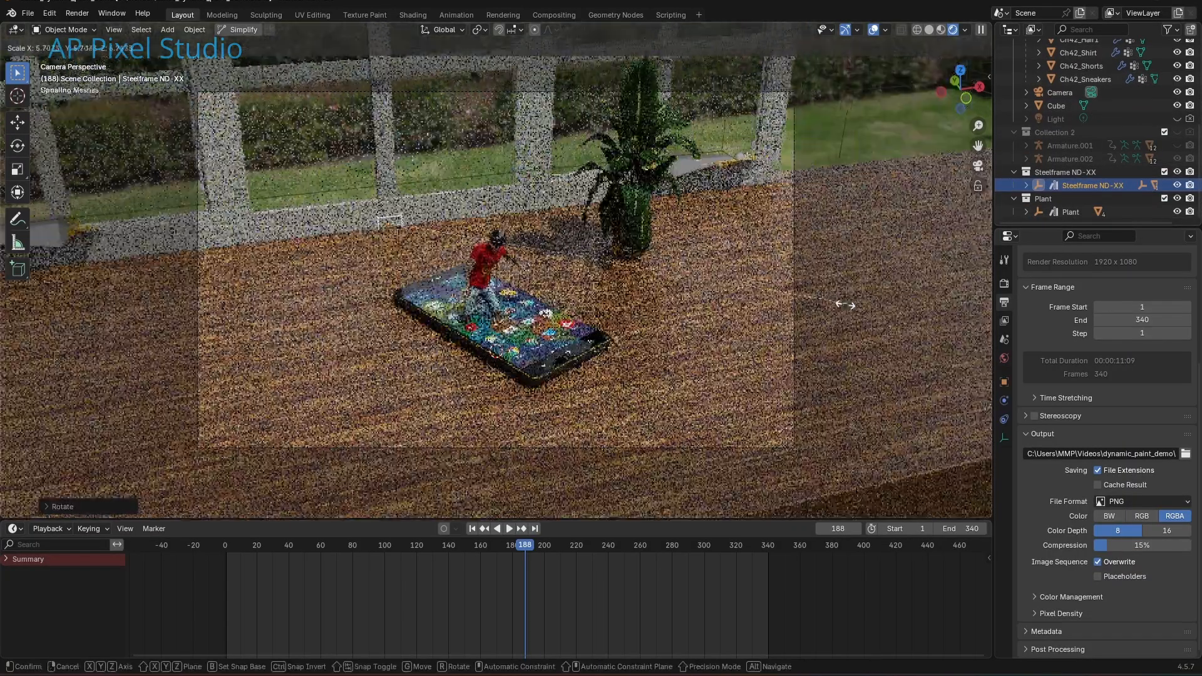
{"action": "left_click", "coordinate": [843, 303]}
Move the window along X to span the table behind the phone, and rotate it half a turn about Z
{"action": "key", "text": "g"}
{"action": "key", "text": "y"}
{"action": "key", "text": "x"}
{"action": "left_click", "coordinate": [721, 353]}
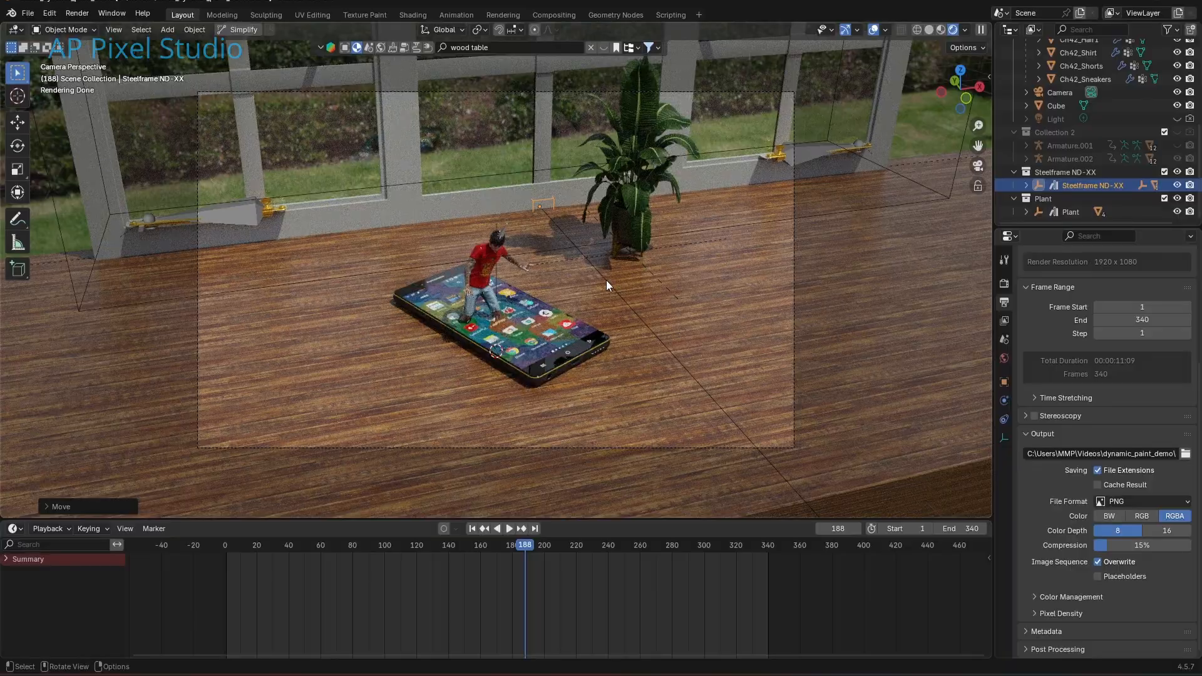
{"action": "type", "text": "rz18"}
{"action": "key", "text": "Return"}
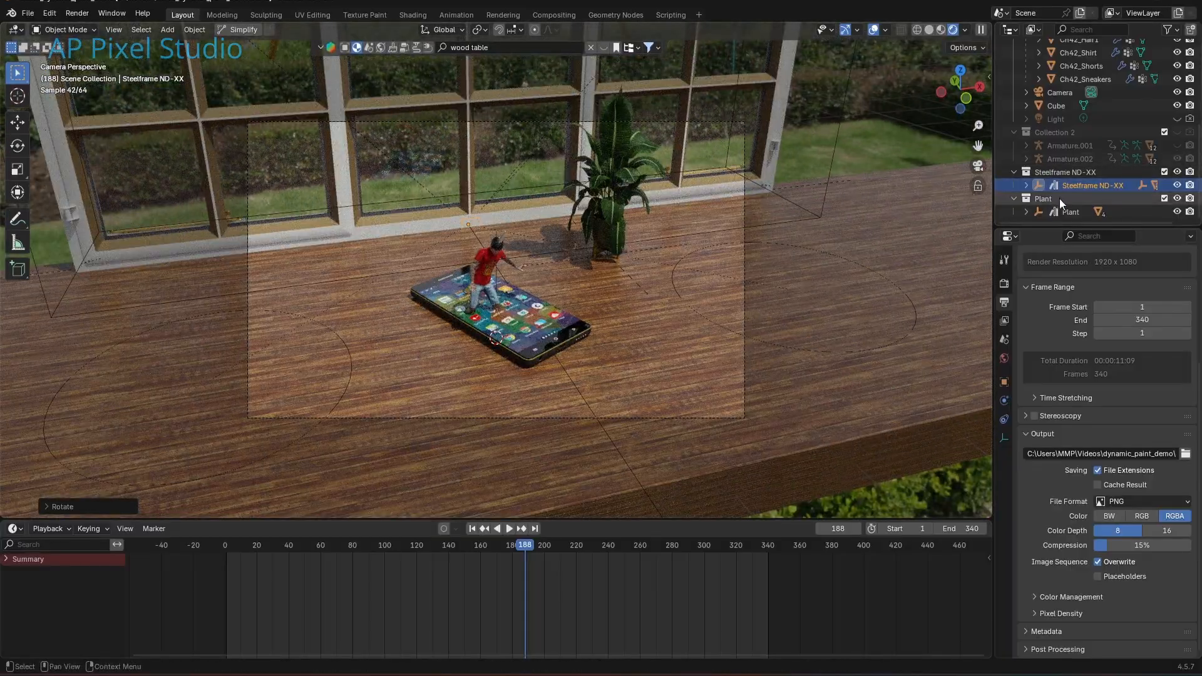
Move the plant along X so it stands closer behind the phone and character
{"action": "left_click", "coordinate": [1059, 209]}
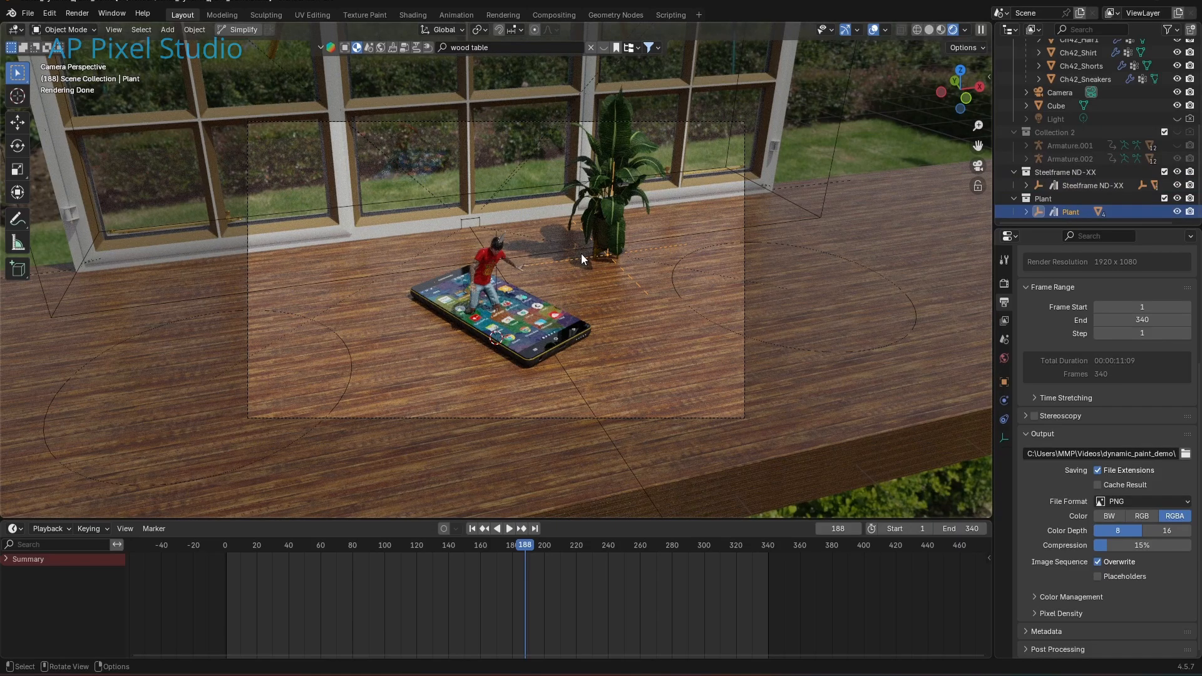
{"action": "key", "text": "g"}
{"action": "key", "text": "x"}
{"action": "left_click", "coordinate": [542, 262]}
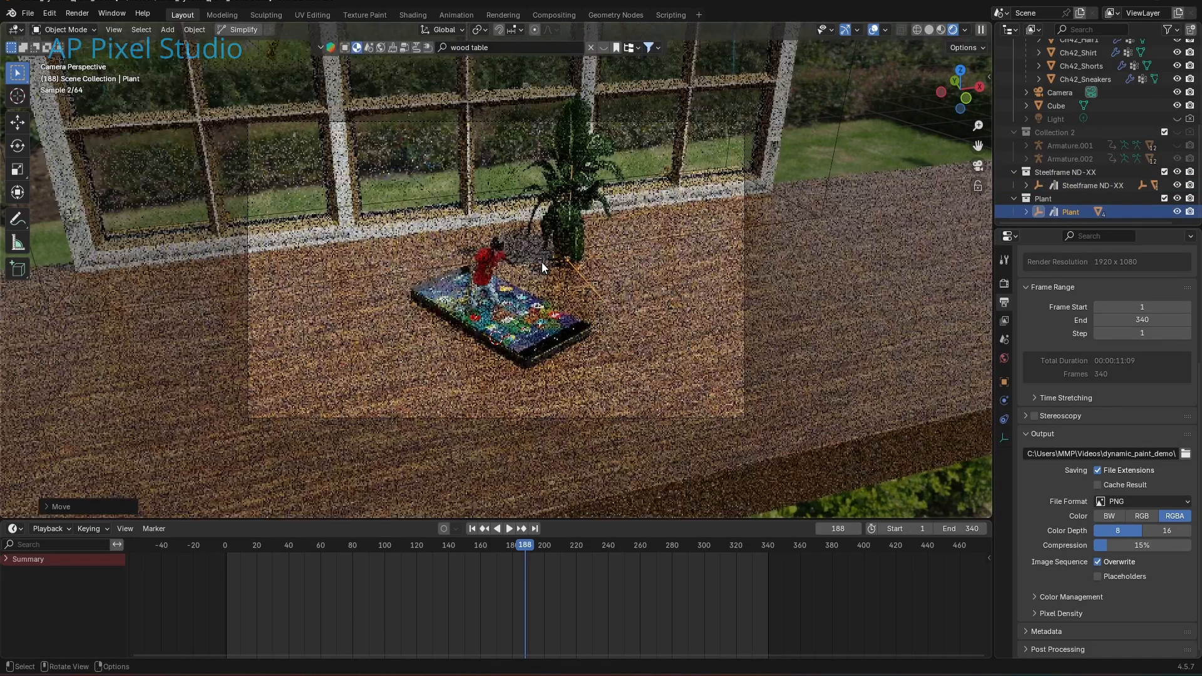
{"action": "left_click", "coordinate": [648, 187]}
{"action": "left_click", "coordinate": [703, 287]}
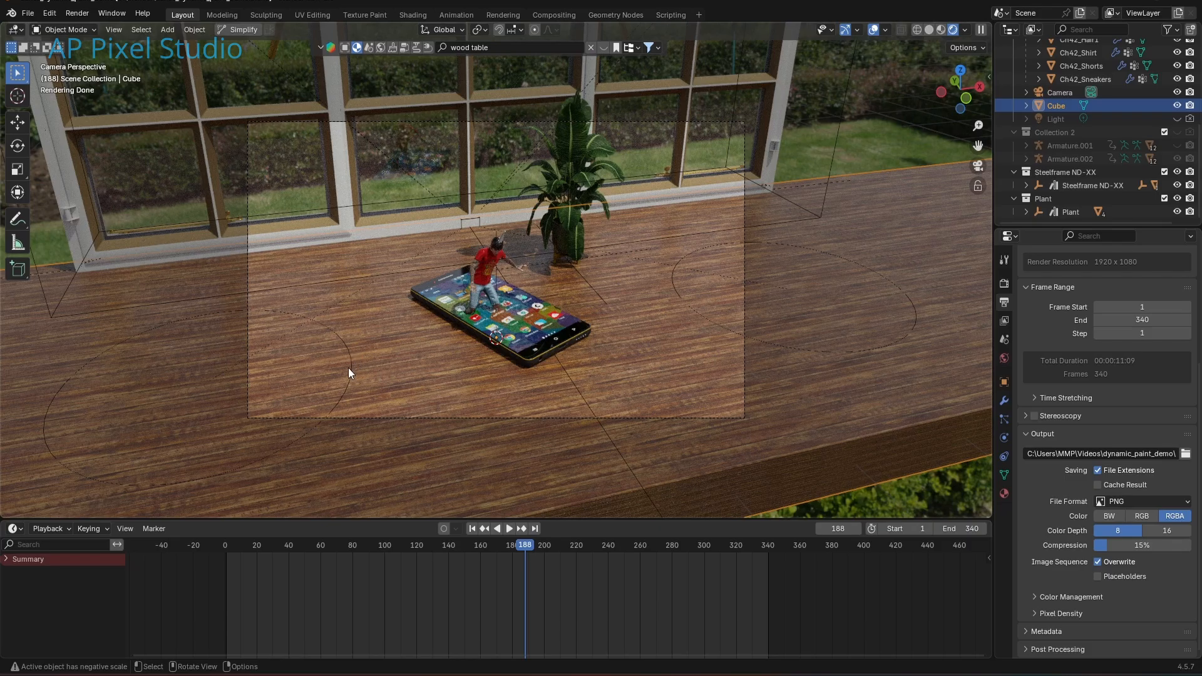
Switch the viewport to solid shading and swing the window's OpenRight sash inward by rotating its control circle
{"action": "left_click", "coordinate": [930, 29]}
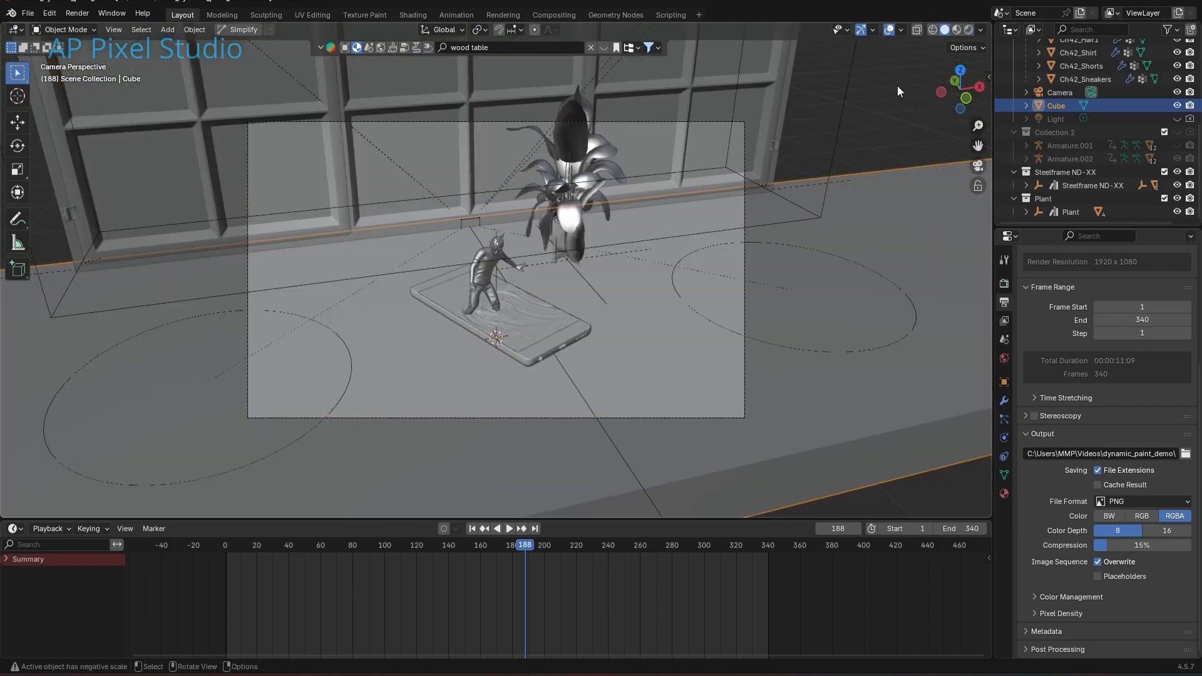
{"action": "left_click", "coordinate": [677, 291]}
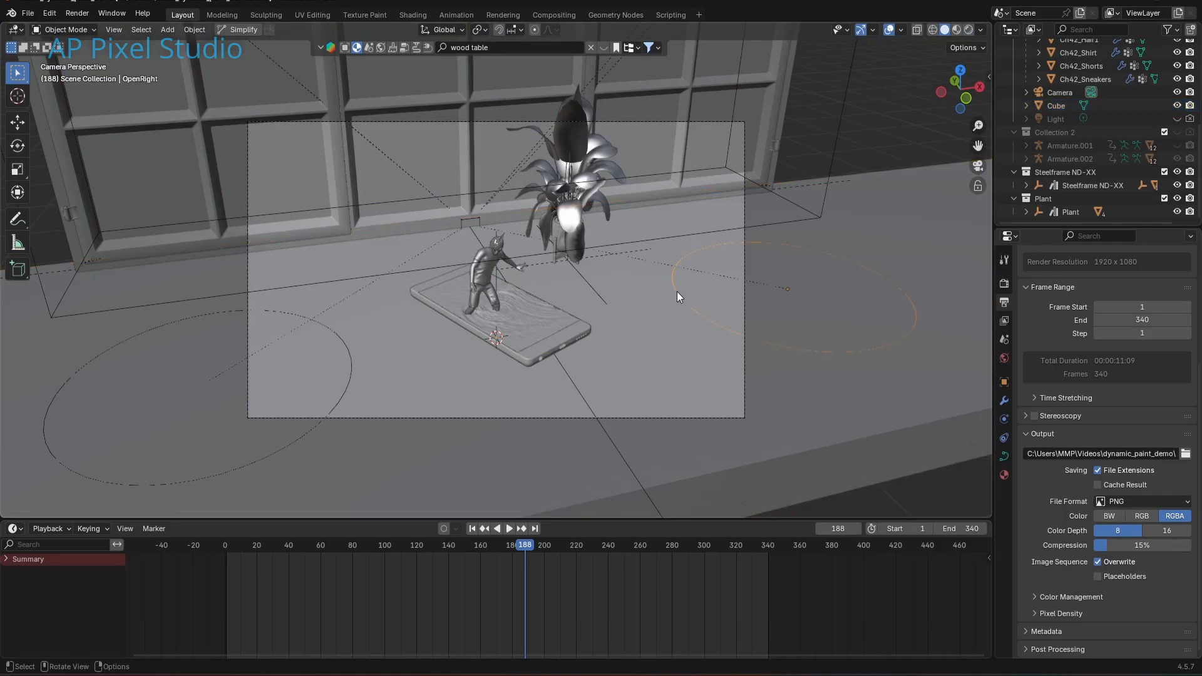
{"action": "key", "text": "r"}
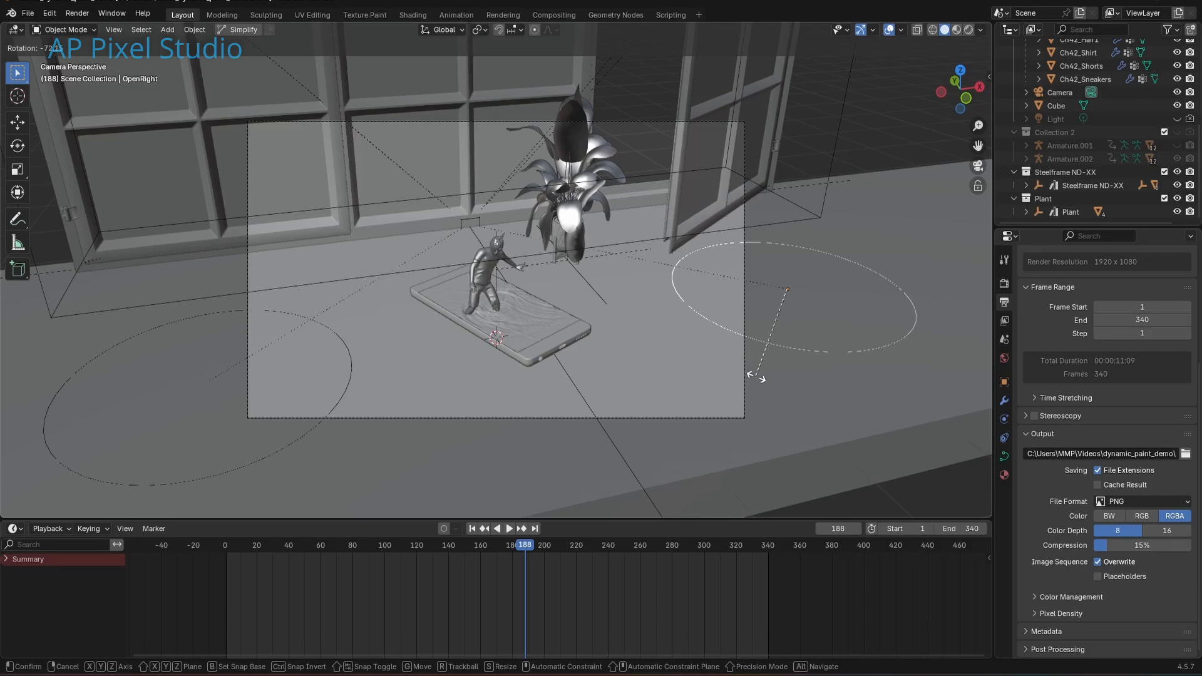
{"action": "left_click", "coordinate": [757, 378]}
{"action": "key", "text": "r"}
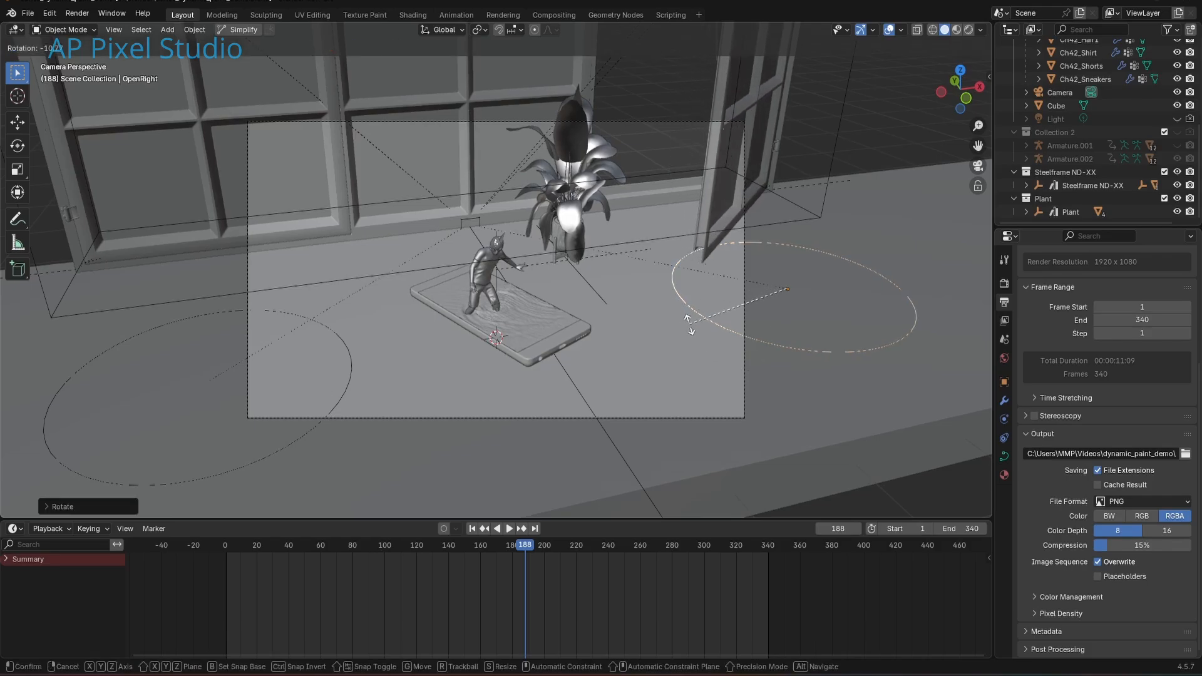
{"action": "left_click", "coordinate": [690, 325]}
Swing the window's OpenLeft sash inward by rotating its control circle
{"action": "left_click", "coordinate": [227, 334]}
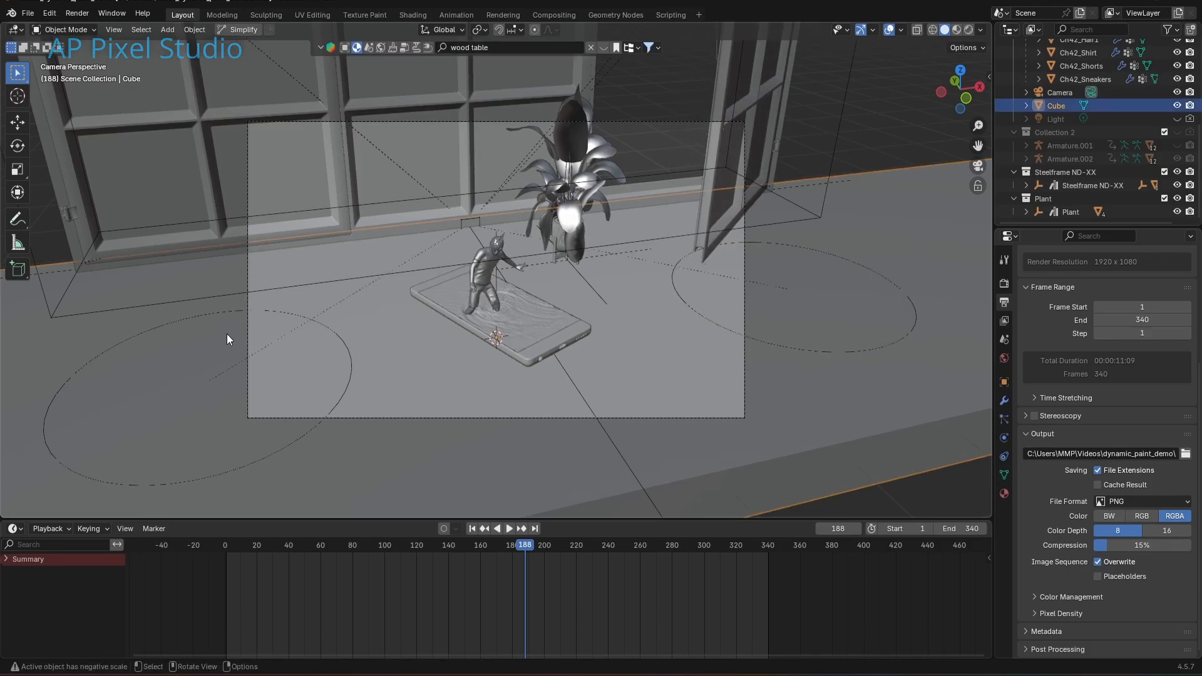
{"action": "left_click", "coordinate": [325, 329]}
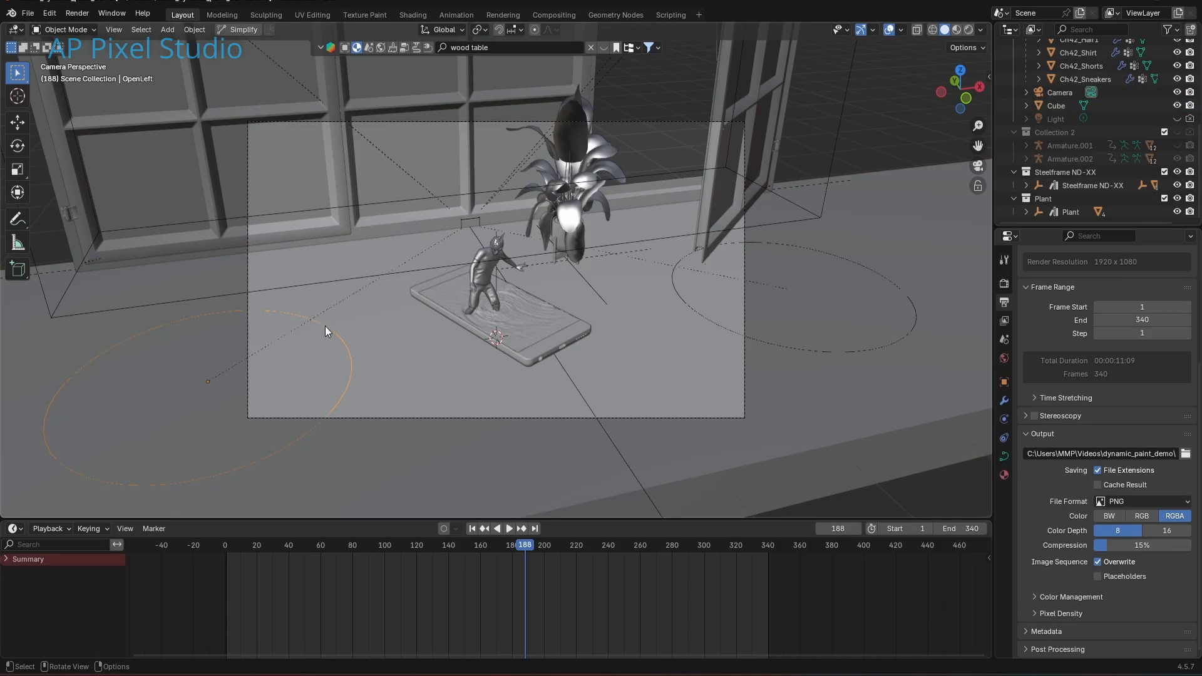
{"action": "key", "text": "r"}
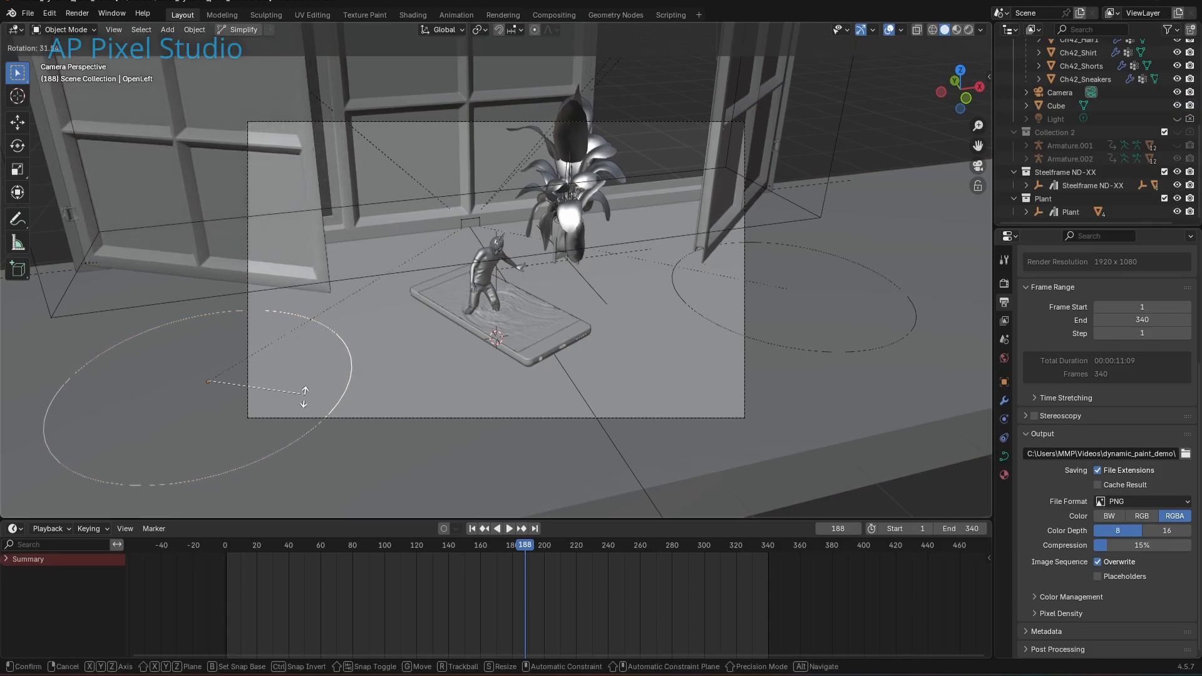
{"action": "left_click", "coordinate": [289, 410]}
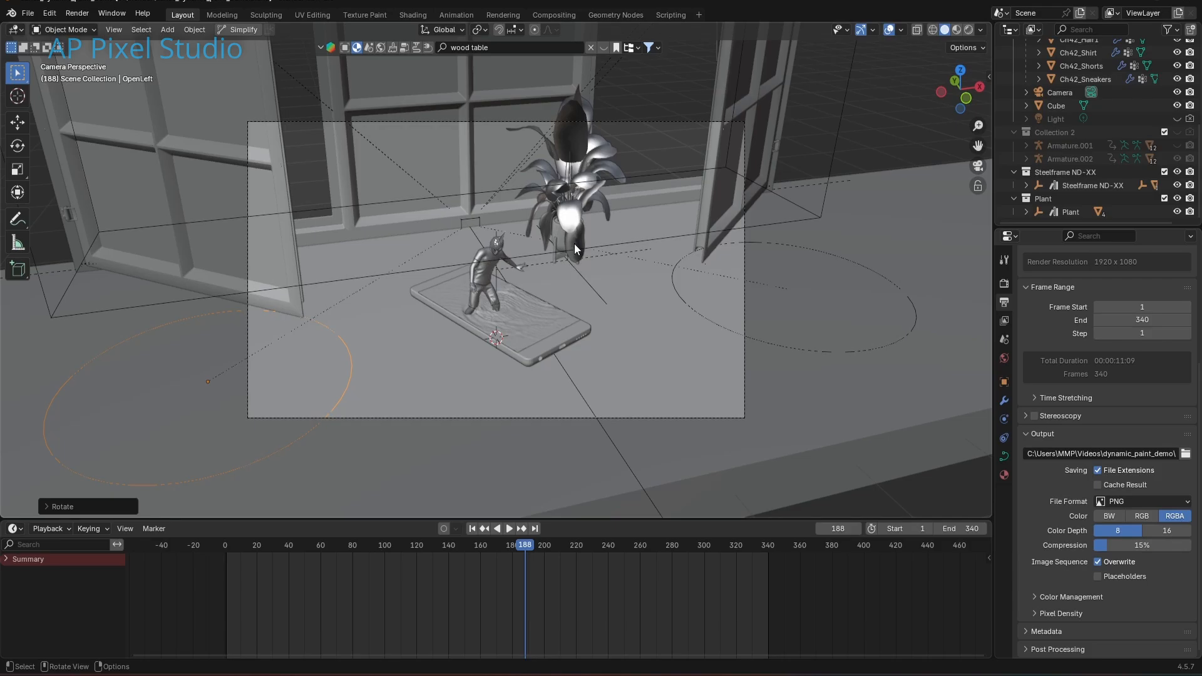
Scale up the plant behind the phone so it reaches above the camera frame
{"action": "left_click", "coordinate": [1074, 212]}
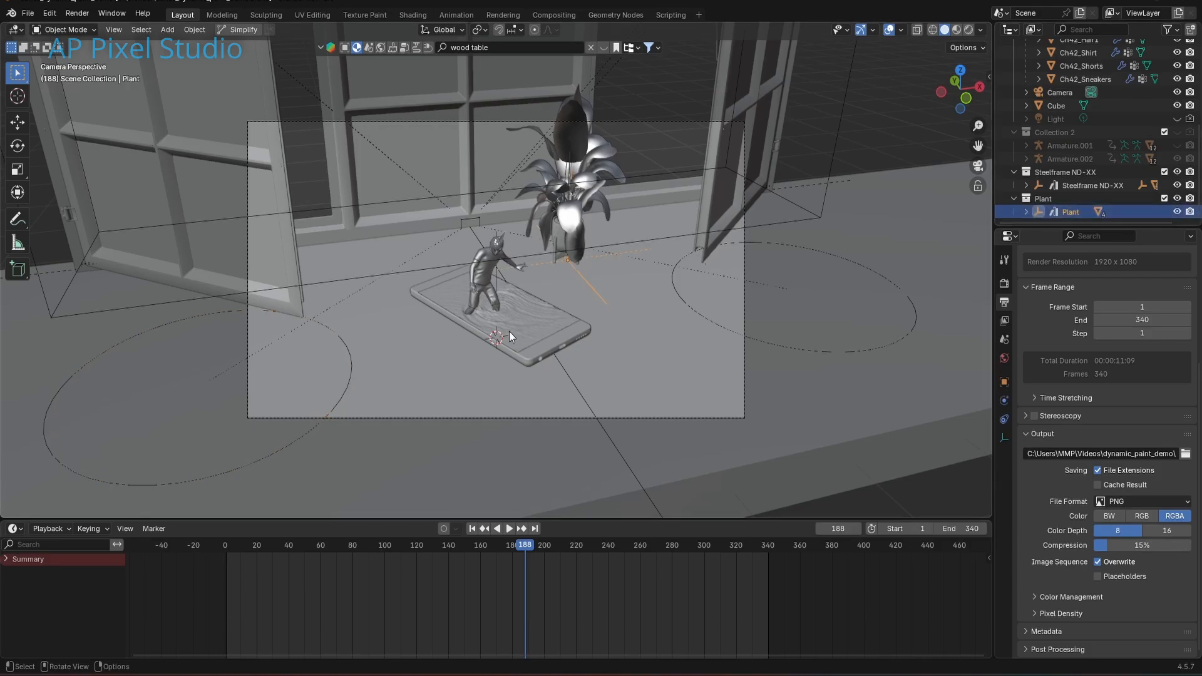
{"action": "key", "text": "s"}
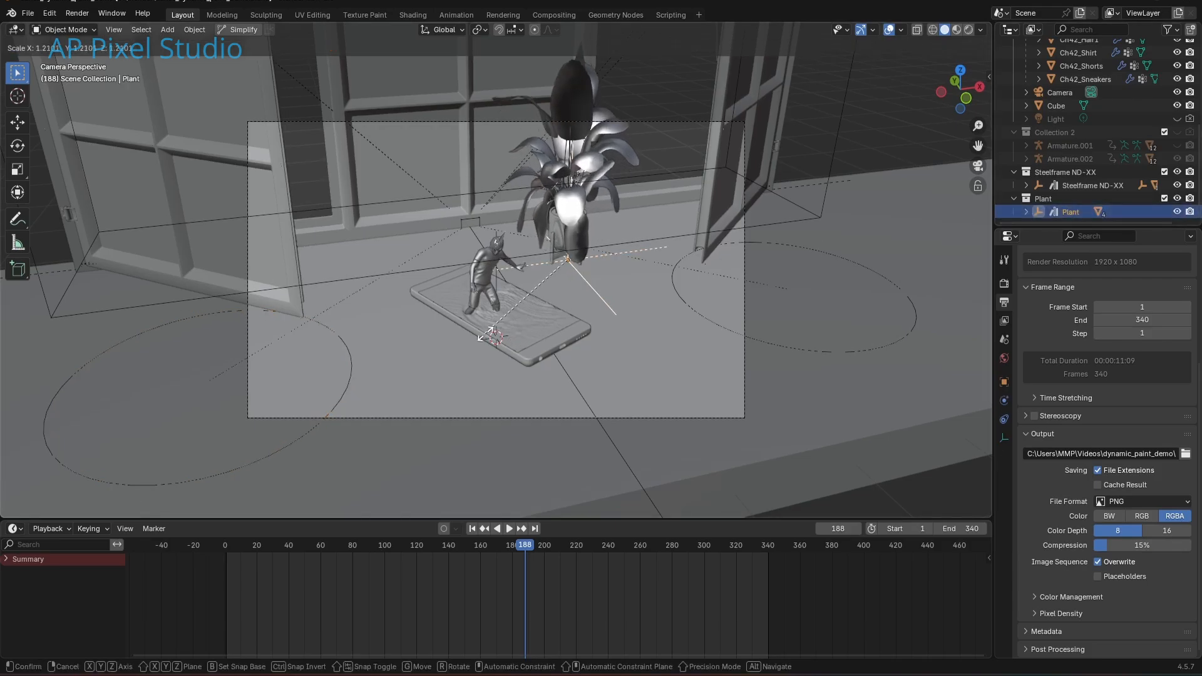
{"action": "left_click", "coordinate": [448, 345]}
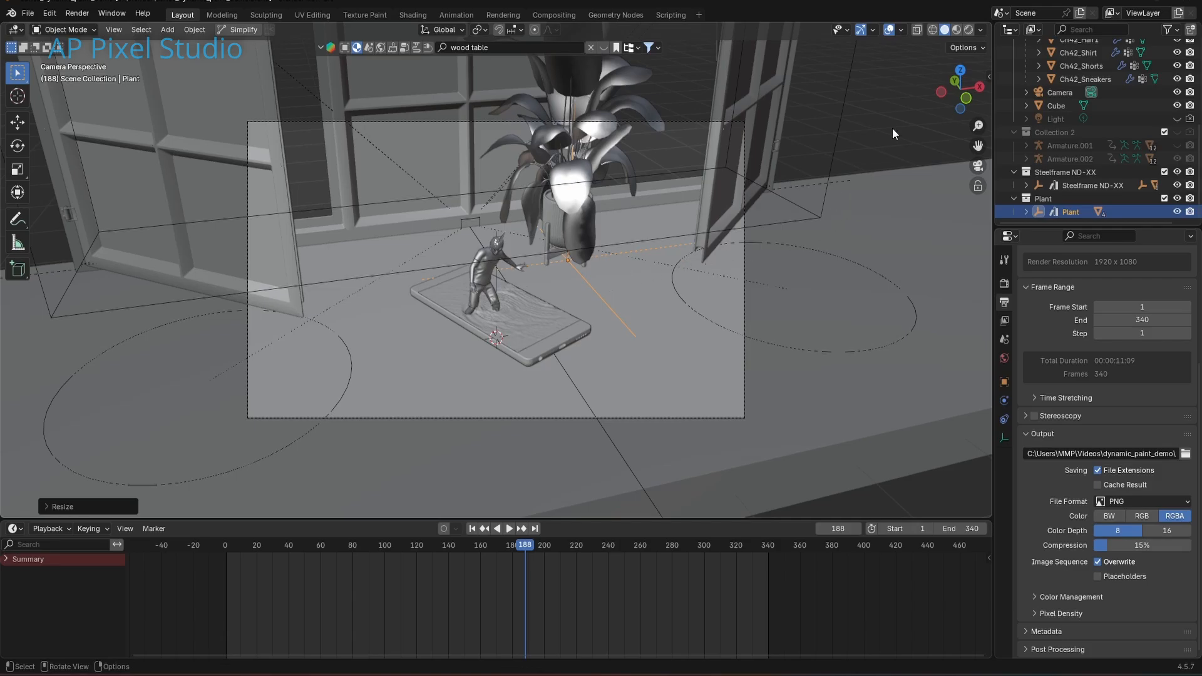
Switch to the Shading workspace, view the table from the front, and save the file
{"action": "left_click", "coordinate": [415, 17]}
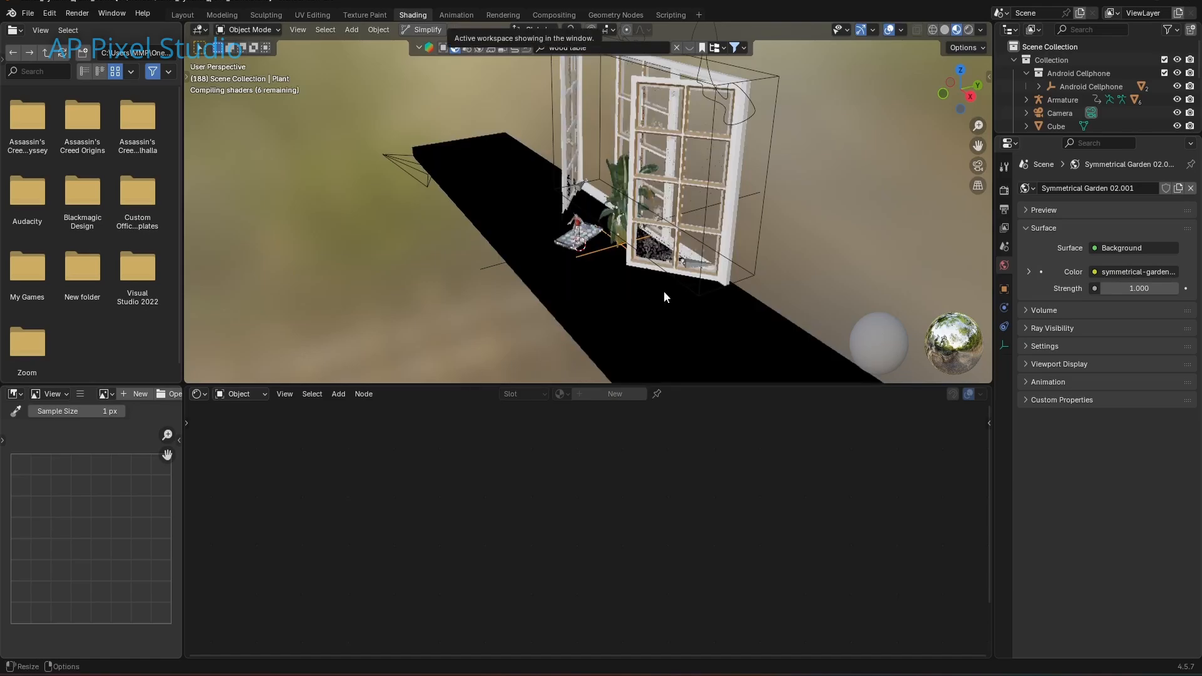
{"action": "middle_click_drag", "start_coordinate": [664, 291], "coordinate": [700, 288]}
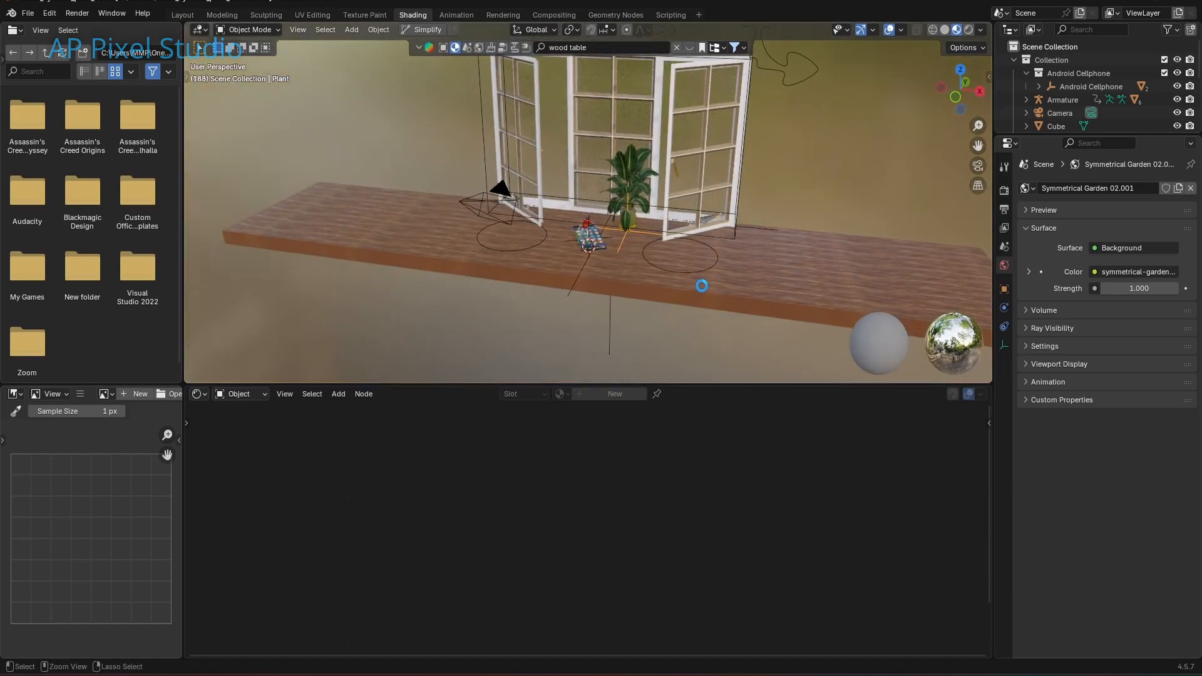
{"action": "key", "text": "ctrl+s"}
Feed the Mapping node of the table's wood_table material from the Object output of Texture Coordinate
{"action": "left_click", "coordinate": [758, 263]}
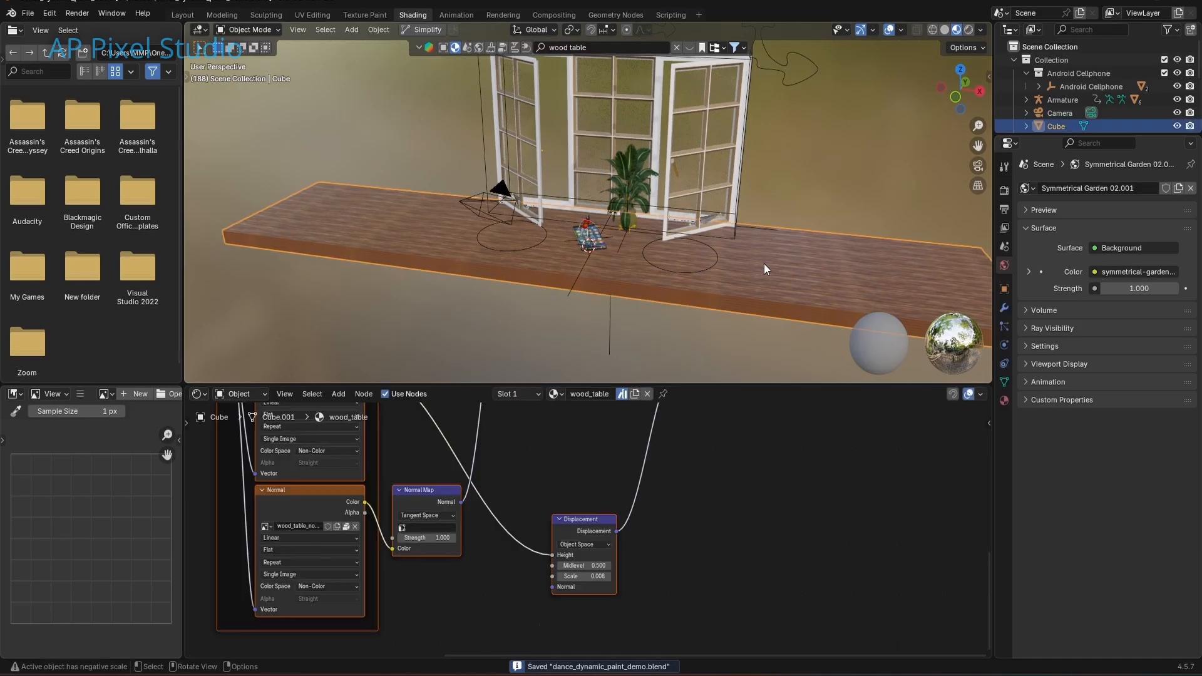
{"action": "scroll", "coordinate": [405, 460], "scroll_direction": "up", "scroll_amount": 3}
{"action": "mouse_move", "coordinate": [405, 459]}
{"action": "middle_mouse_down"}
{"action": "mouse_move", "coordinate": [518, 520]}
{"action": "mouse_move", "coordinate": [650, 626]}
{"action": "middle_mouse_up"}
{"action": "middle_click_drag", "start_coordinate": [400, 506], "coordinate": [512, 601]}
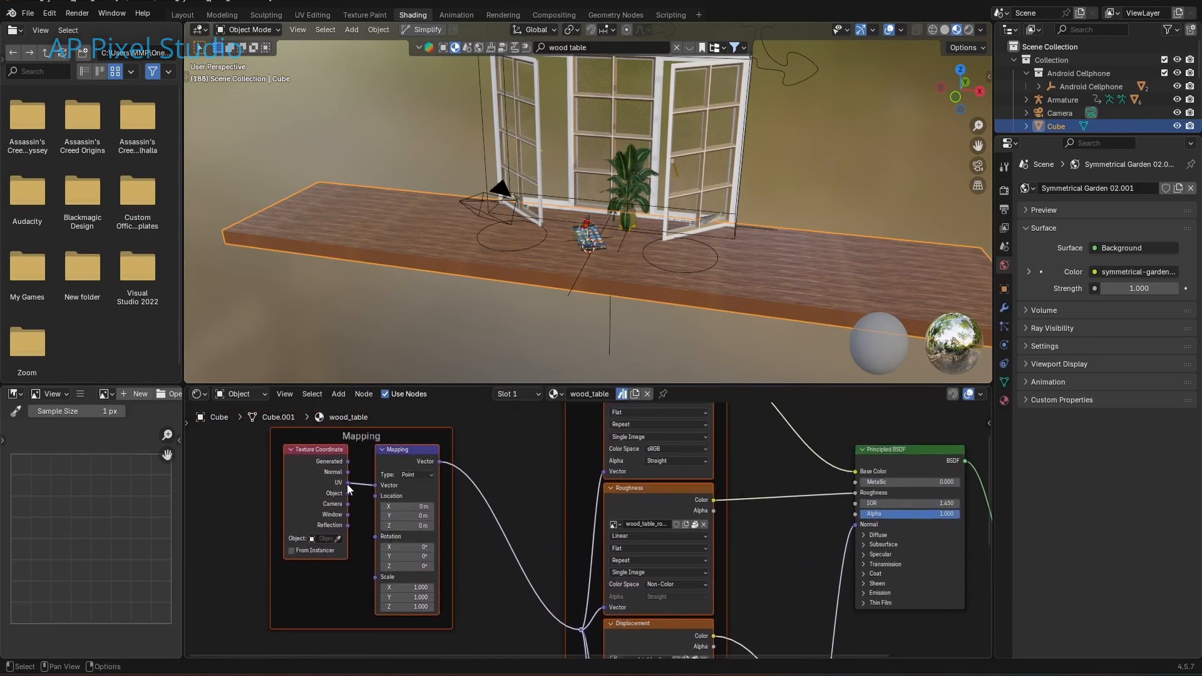
{"action": "mouse_move", "coordinate": [350, 493]}
{"action": "left_mouse_down"}
{"action": "mouse_move", "coordinate": [377, 487]}
{"action": "mouse_move", "coordinate": [361, 497]}
{"action": "left_mouse_up"}
{"action": "scroll", "coordinate": [630, 231], "scroll_direction": "up", "scroll_amount": 5}
{"action": "middle_click_drag", "start_coordinate": [626, 252], "coordinate": [600, 369]}
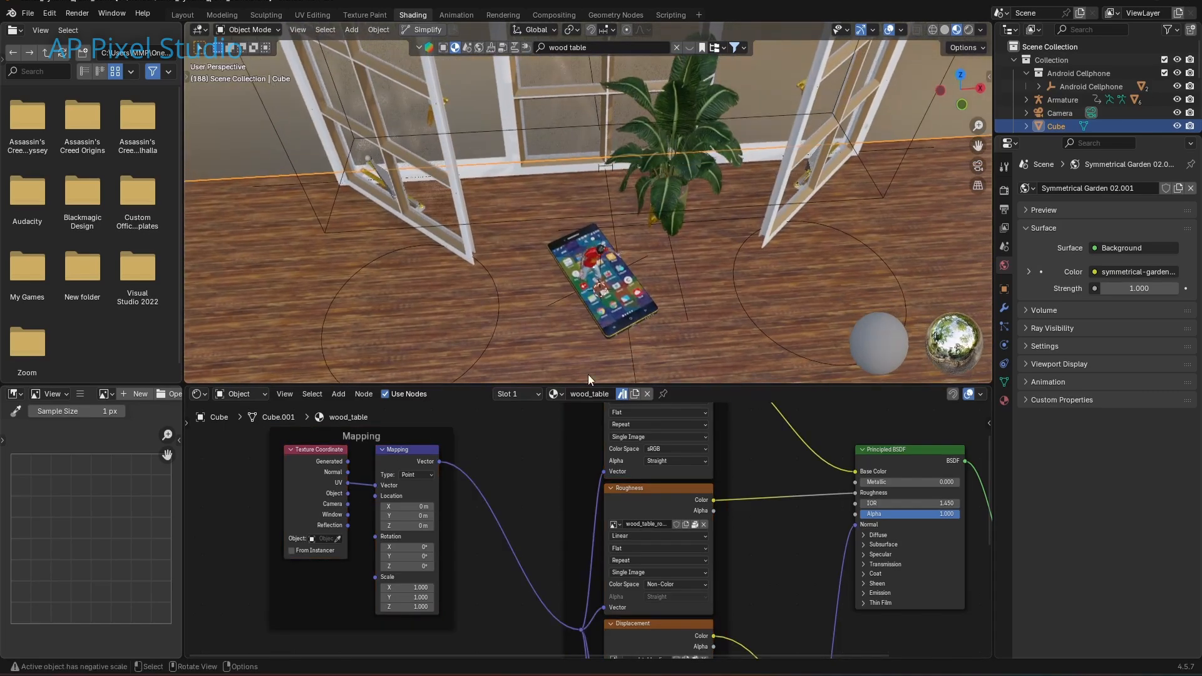
{"action": "left_click_drag", "start_coordinate": [348, 493], "coordinate": [375, 485]}
{"action": "middle_click_drag", "start_coordinate": [634, 338], "coordinate": [667, 321]}
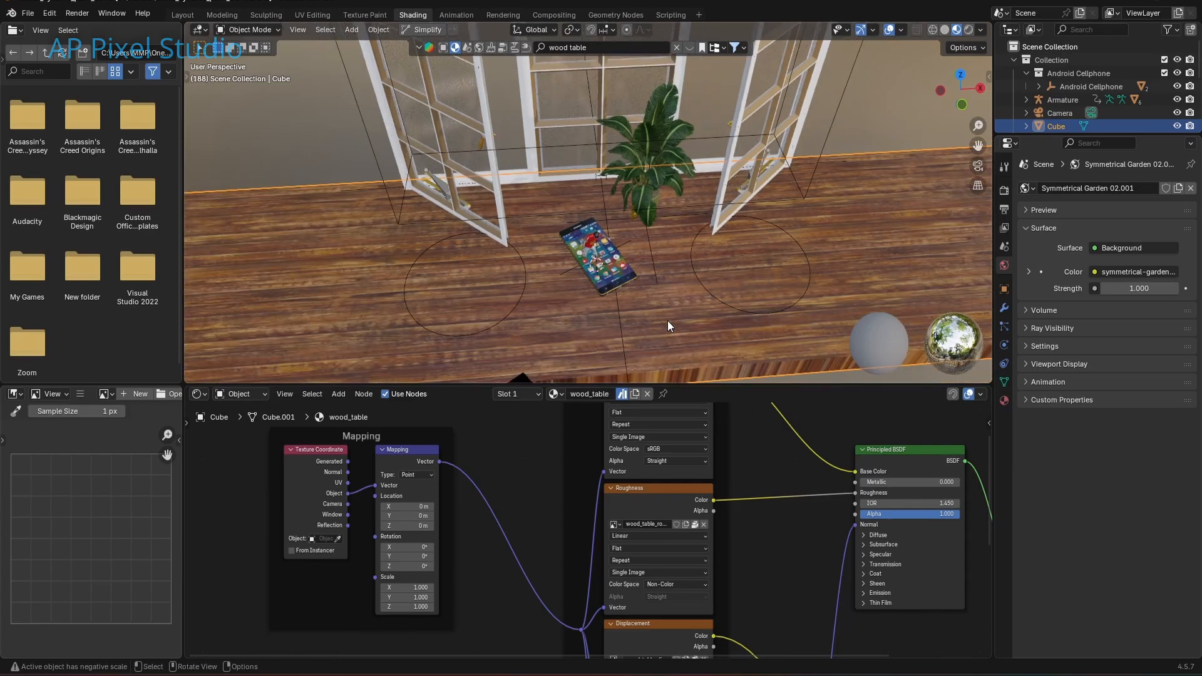
Compare the table's wood texture on UV coordinates, and return the Mapping input to Object coordinates
{"action": "scroll", "coordinate": [667, 320], "scroll_direction": "up", "scroll_amount": 4}
{"action": "scroll", "coordinate": [667, 321], "scroll_direction": "down", "scroll_amount": 2}
{"action": "scroll", "coordinate": [667, 321], "scroll_direction": "up", "scroll_amount": 2}
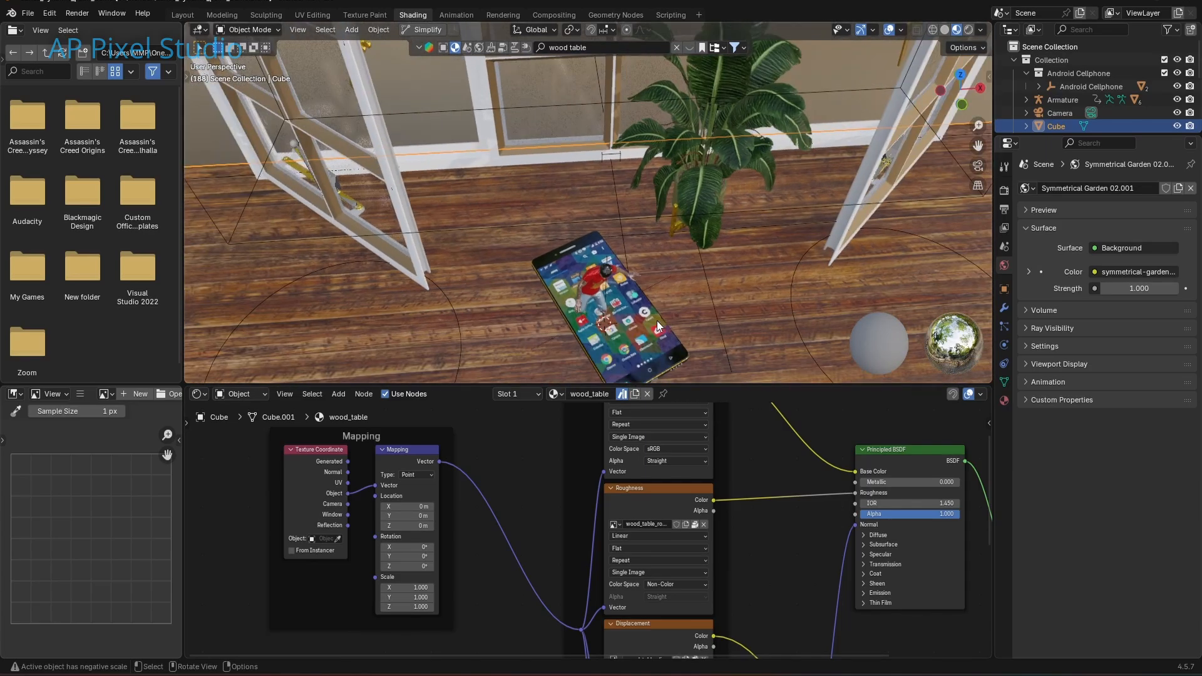
{"action": "scroll", "coordinate": [656, 321], "scroll_direction": "down", "scroll_amount": 1}
{"action": "left_click_drag", "start_coordinate": [348, 483], "coordinate": [375, 486]}
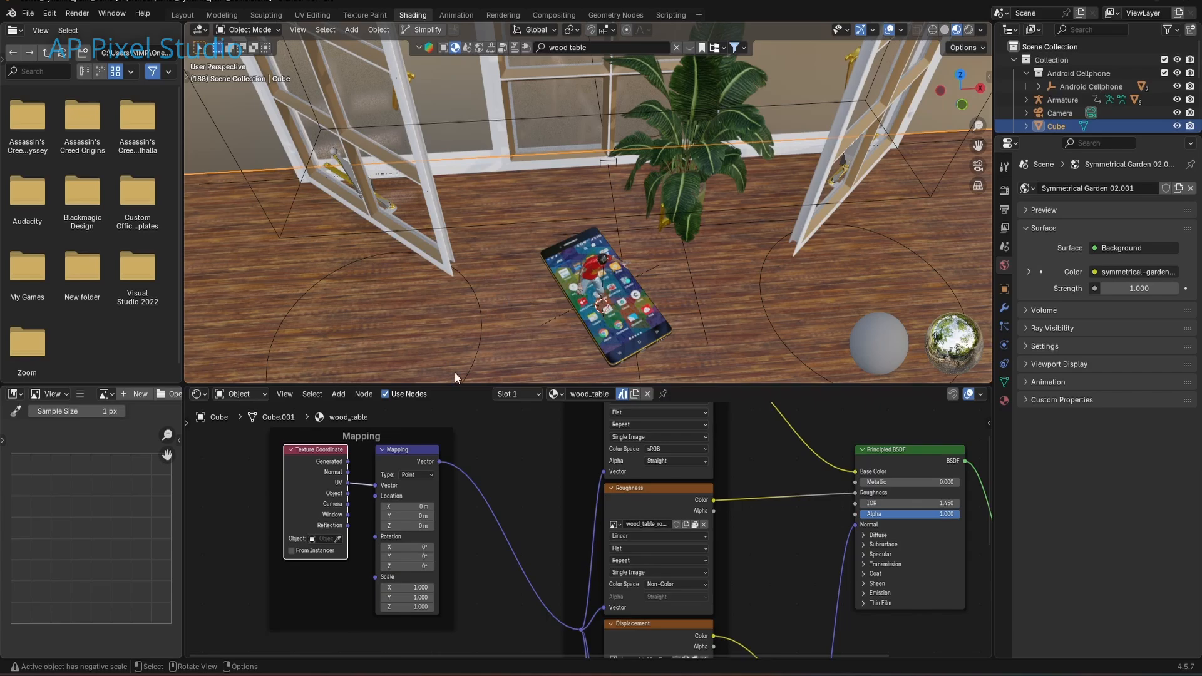
{"action": "left_click_drag", "start_coordinate": [348, 494], "coordinate": [376, 486]}
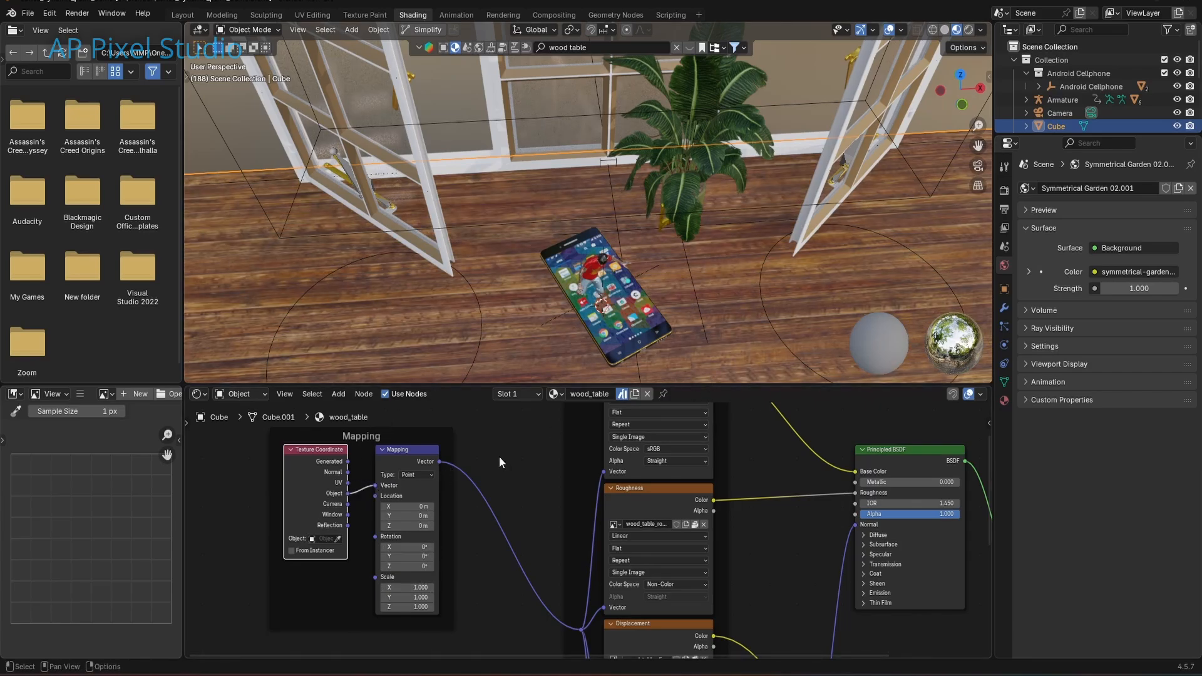
Set the X and Y Scale of the wood_table Mapping node to 0.3 and check the grain
{"action": "left_click", "coordinate": [403, 587]}
{"action": "key", "text": "BackSpace"}
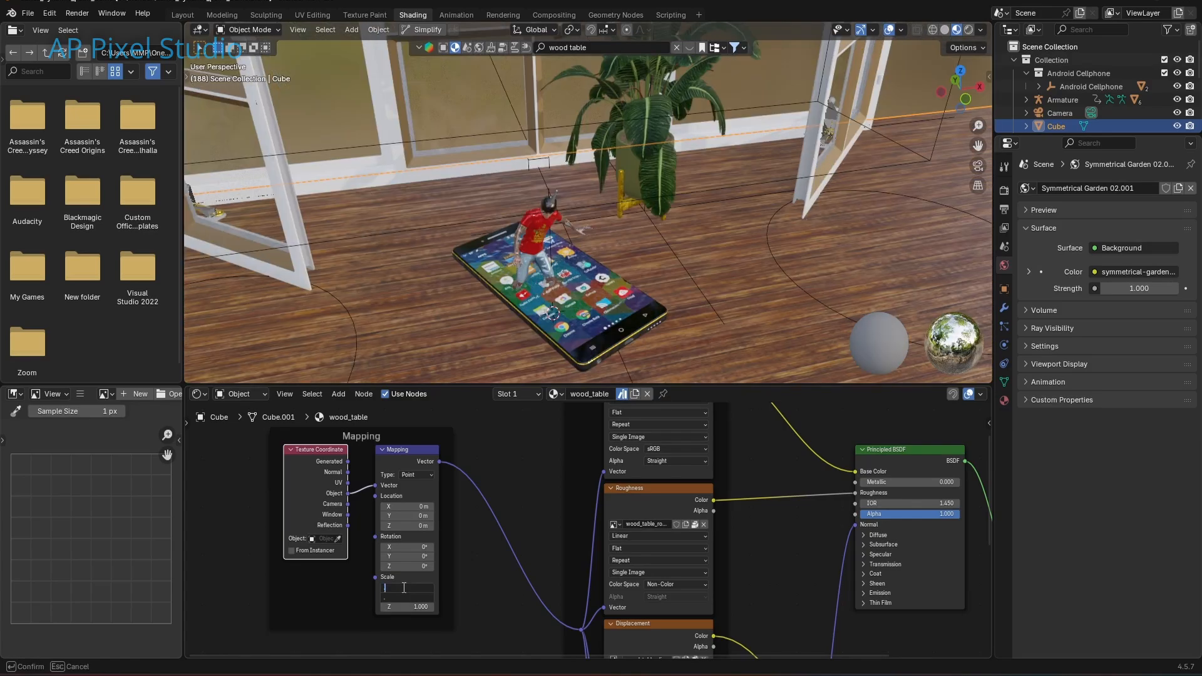
{"action": "type", "text": ".3"}
{"action": "key", "text": "Return"}
{"action": "middle_click_drag", "start_coordinate": [651, 378], "coordinate": [671, 339]}
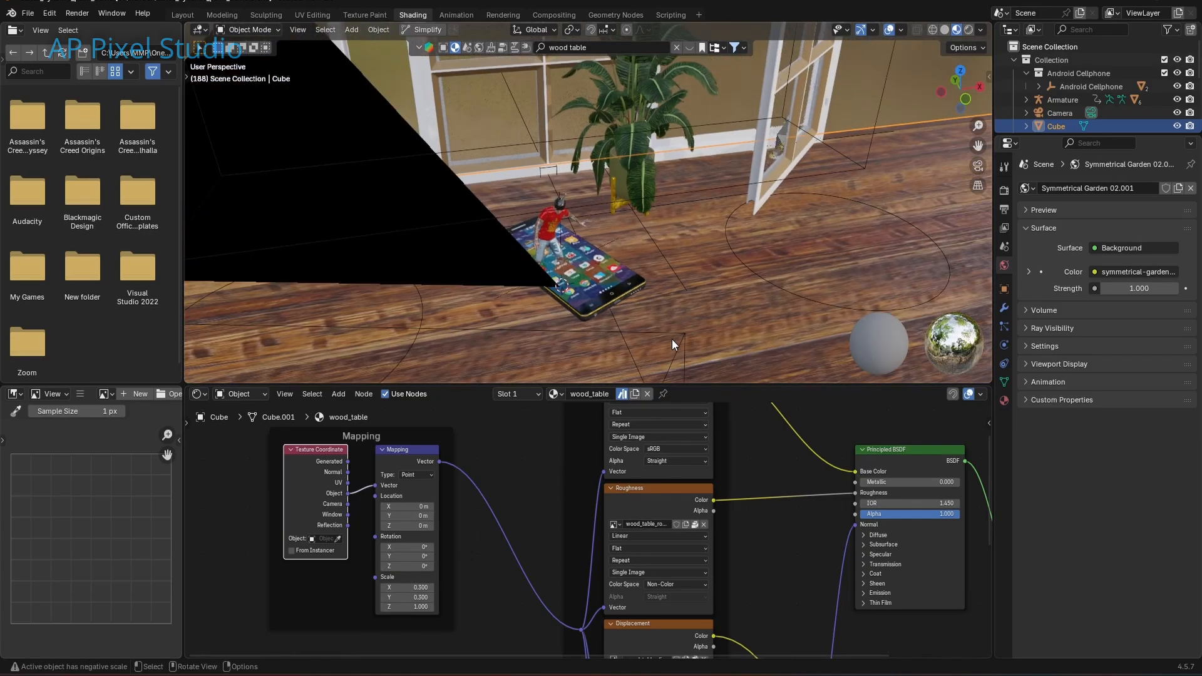
{"action": "scroll", "coordinate": [671, 340], "scroll_direction": "up", "scroll_amount": 3}
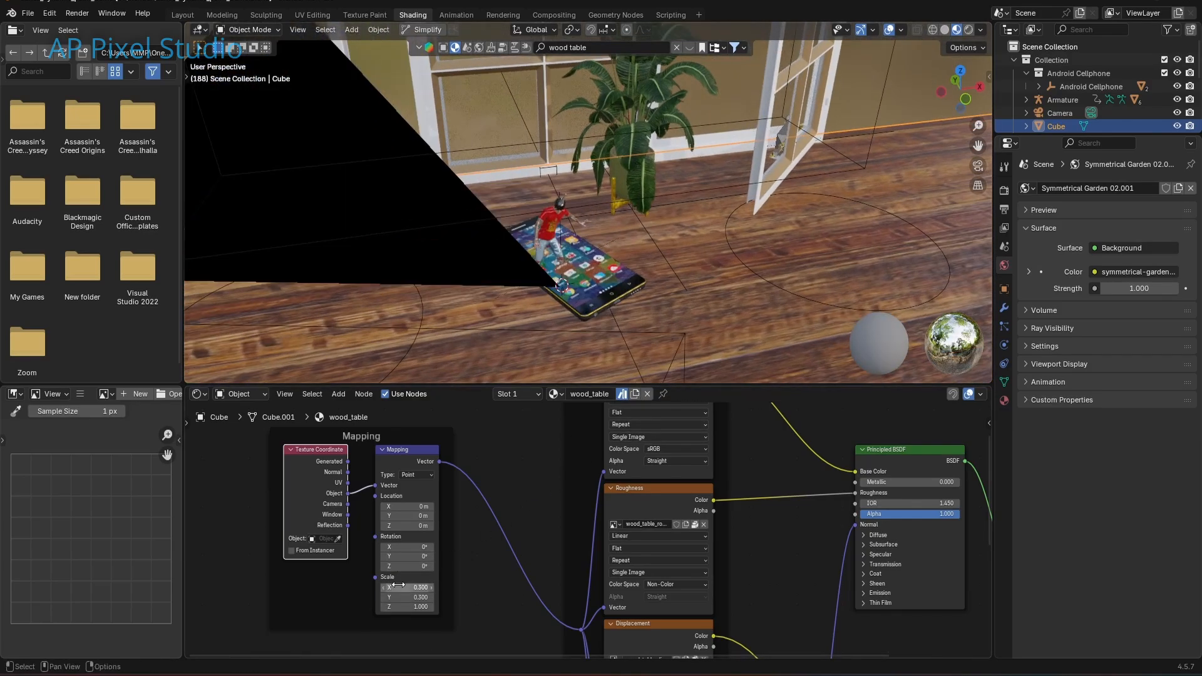
Set the X and Y Scale of the wood_table Mapping node to 0.6
{"action": "left_click", "coordinate": [398, 587]}
{"action": "key", "text": "BackSpace"}
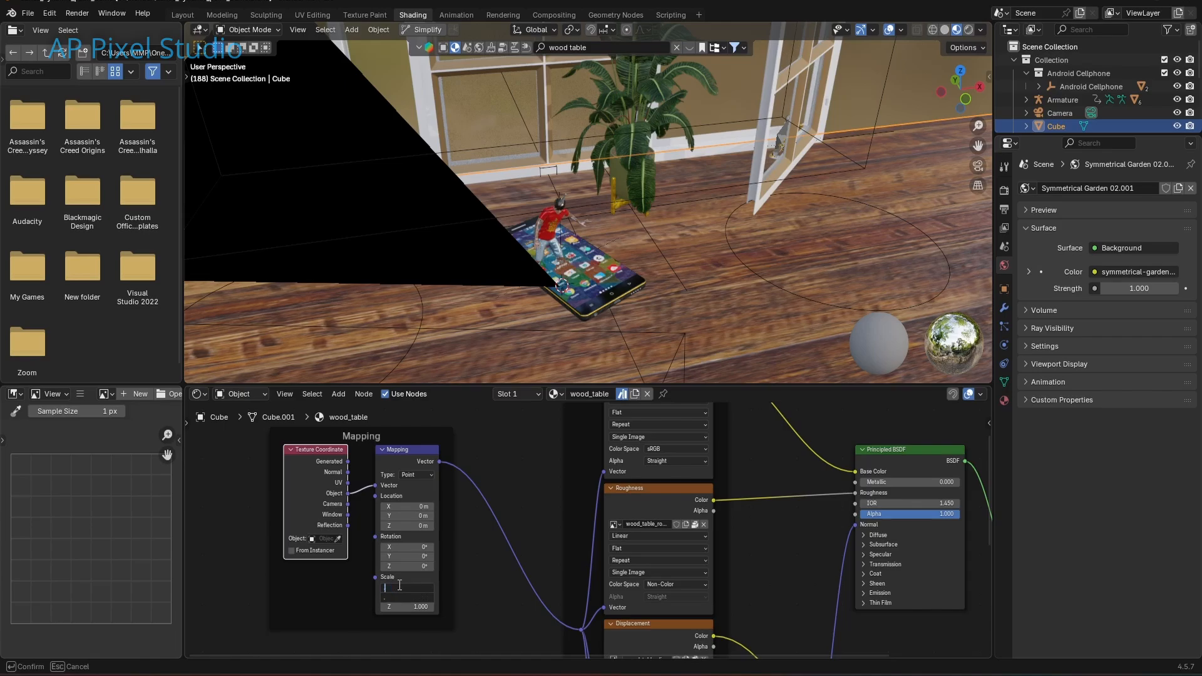
{"action": "type", "text": ".6"}
{"action": "key", "text": "Return"}
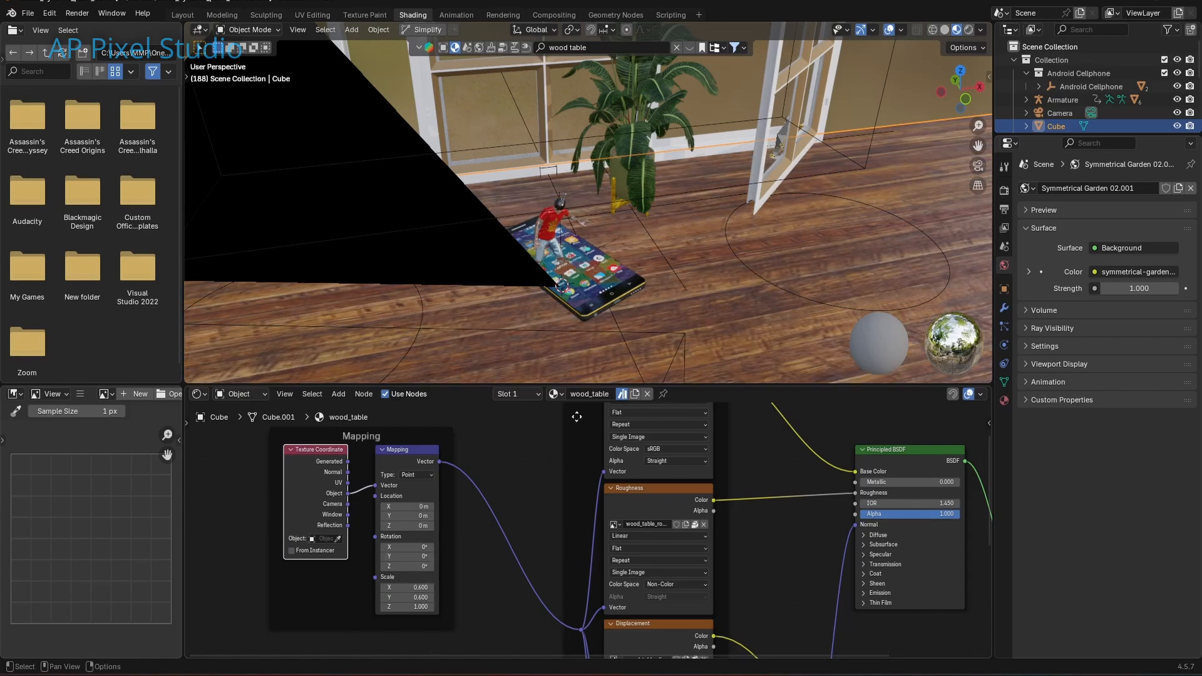
Preview the table, phone and open window in rendered shading and examine the wood grain
{"action": "middle_click_drag", "start_coordinate": [643, 292], "coordinate": [621, 288]}
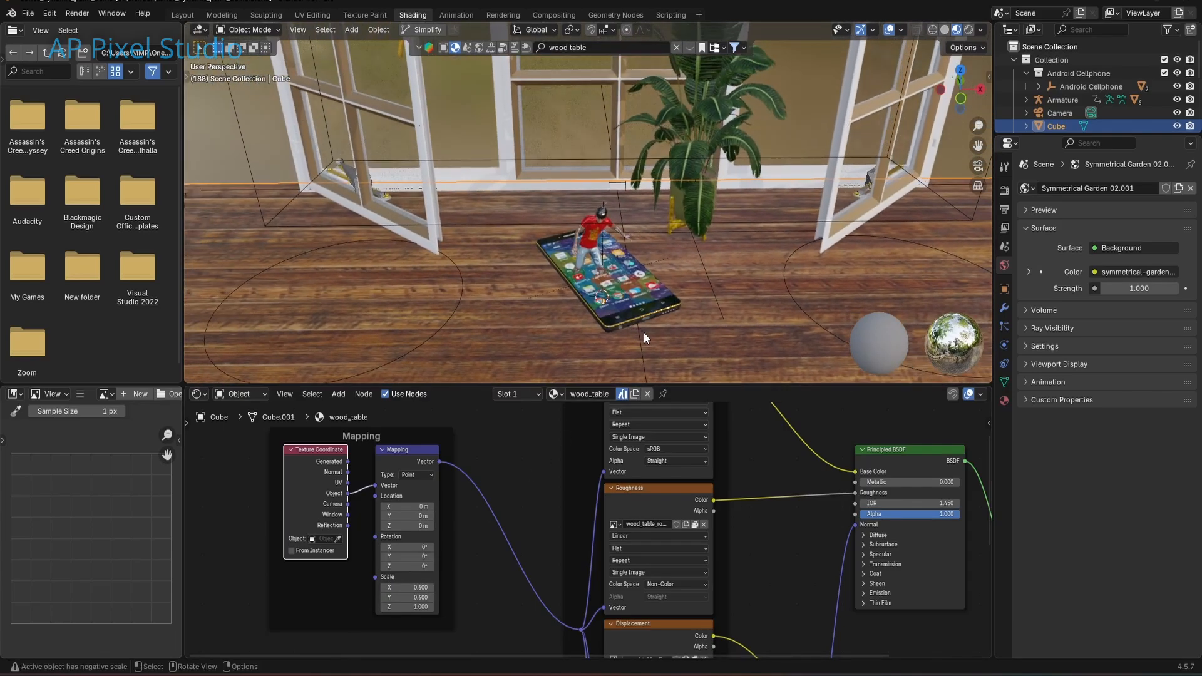
{"action": "middle_click_drag", "start_coordinate": [643, 332], "coordinate": [689, 325]}
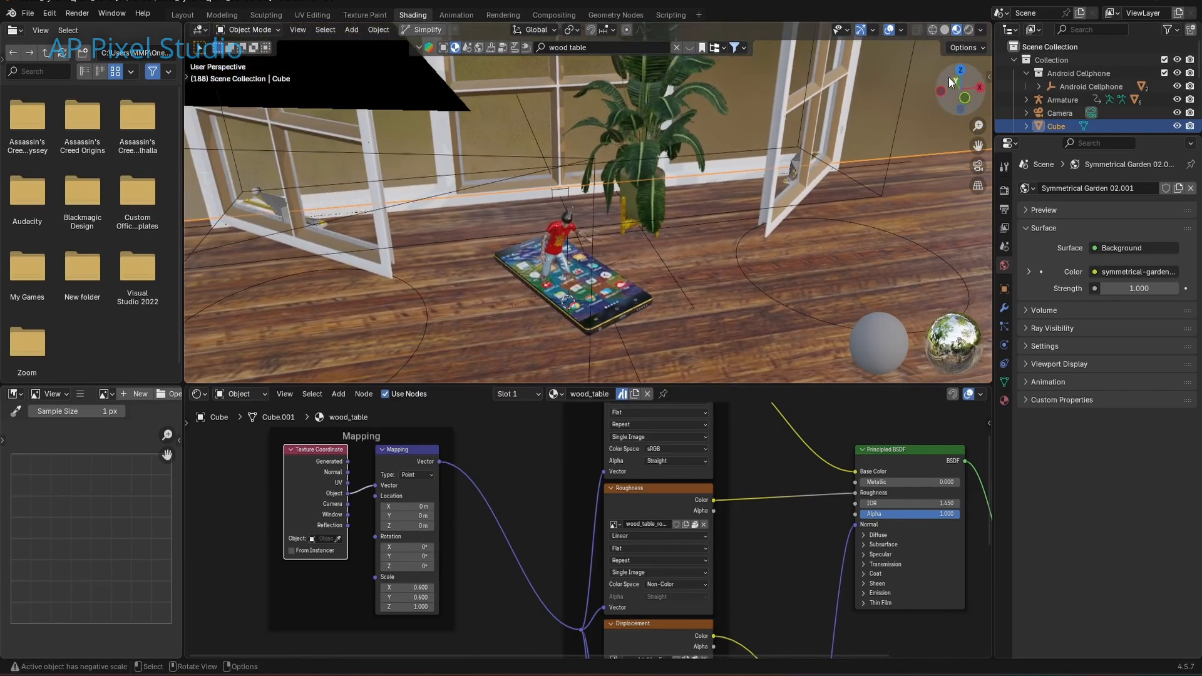
{"action": "left_click", "coordinate": [970, 29]}
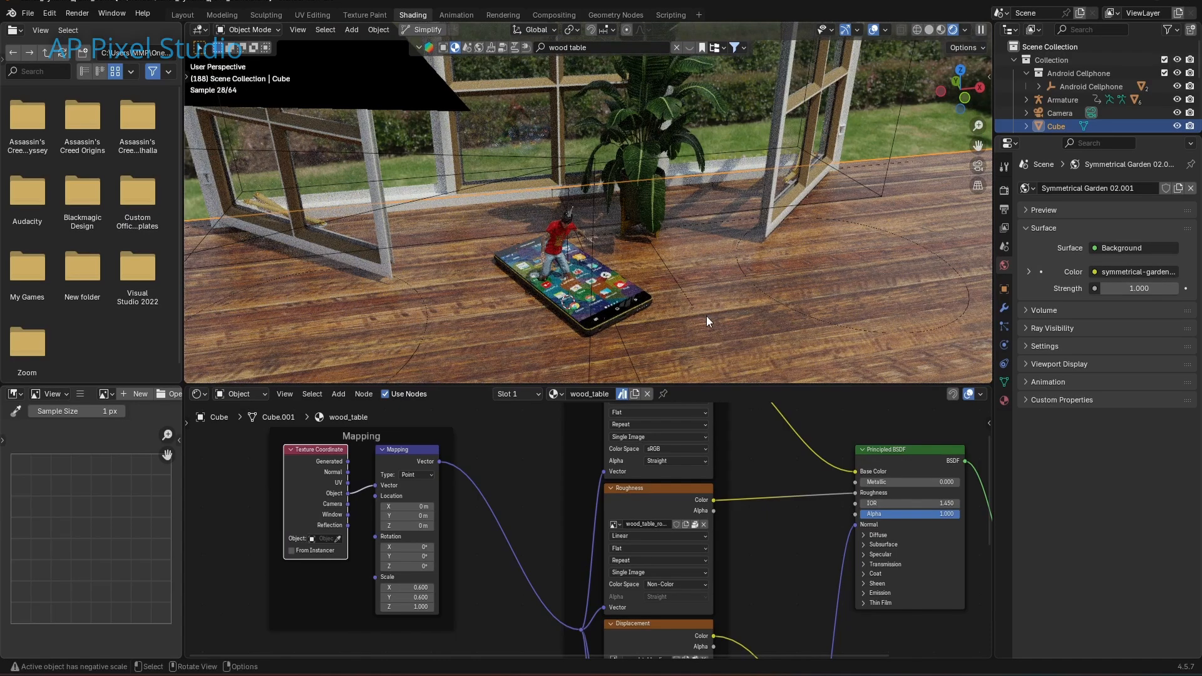
{"action": "scroll", "coordinate": [706, 317], "scroll_direction": "up", "scroll_amount": 1}
{"action": "scroll", "coordinate": [706, 316], "scroll_direction": "up", "scroll_amount": 2}
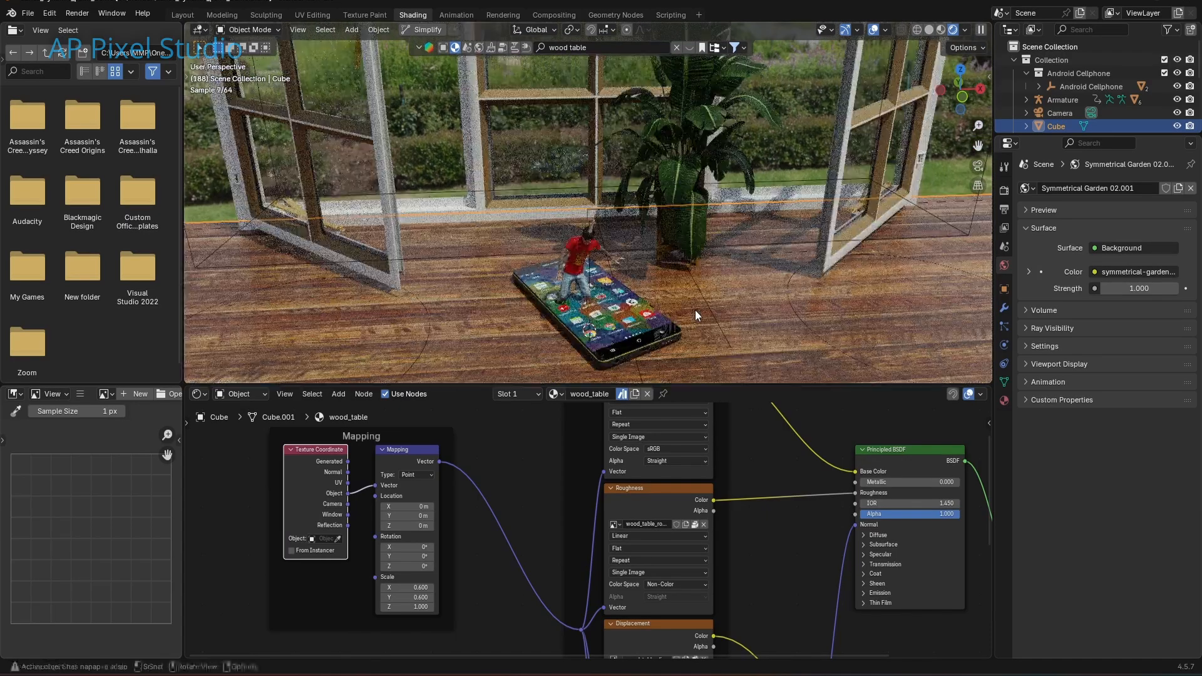
{"action": "middle_click_drag", "start_coordinate": [695, 310], "coordinate": [705, 304]}
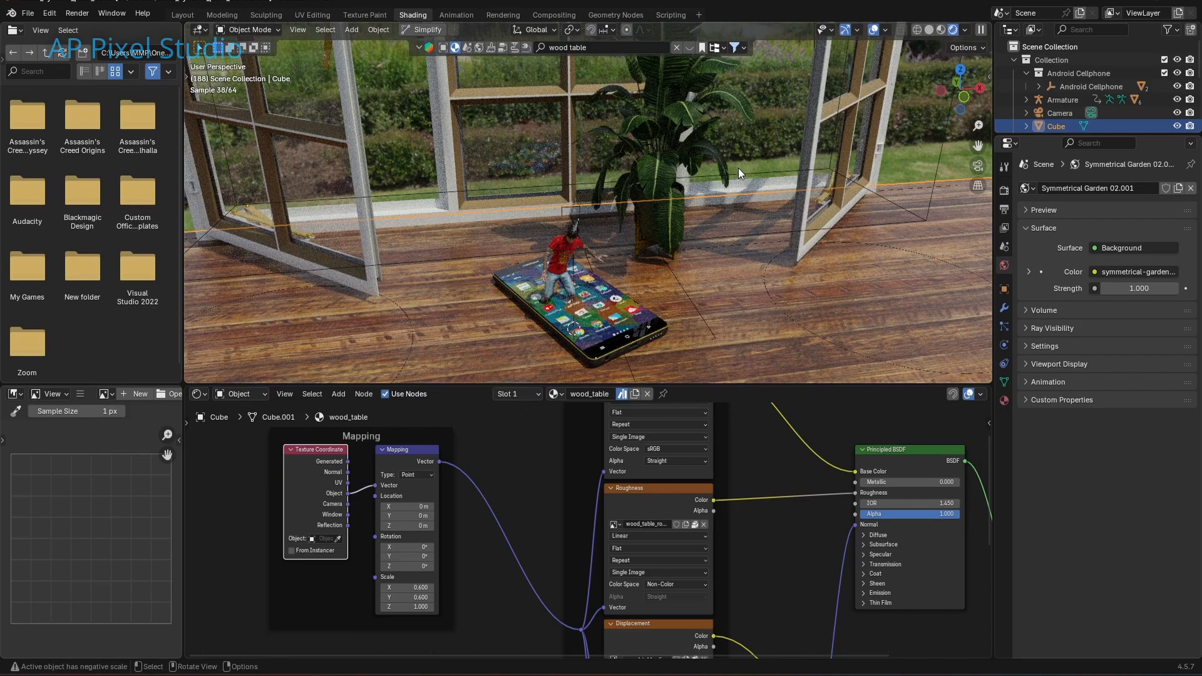
Switch the shader editor to the World nodes of the Symmetrical Garden environment and bring its Mapping node into view
{"action": "left_click", "coordinate": [263, 395]}
{"action": "left_click", "coordinate": [259, 442]}
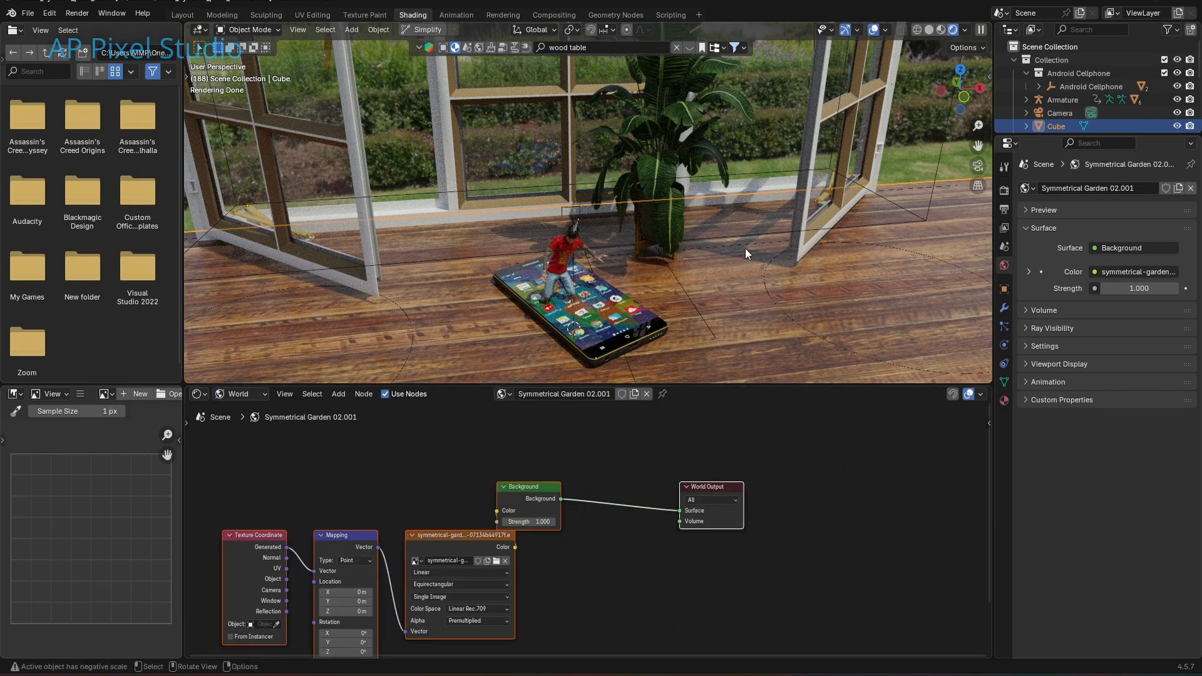
{"action": "middle_click_drag", "start_coordinate": [629, 461], "coordinate": [737, 390]}
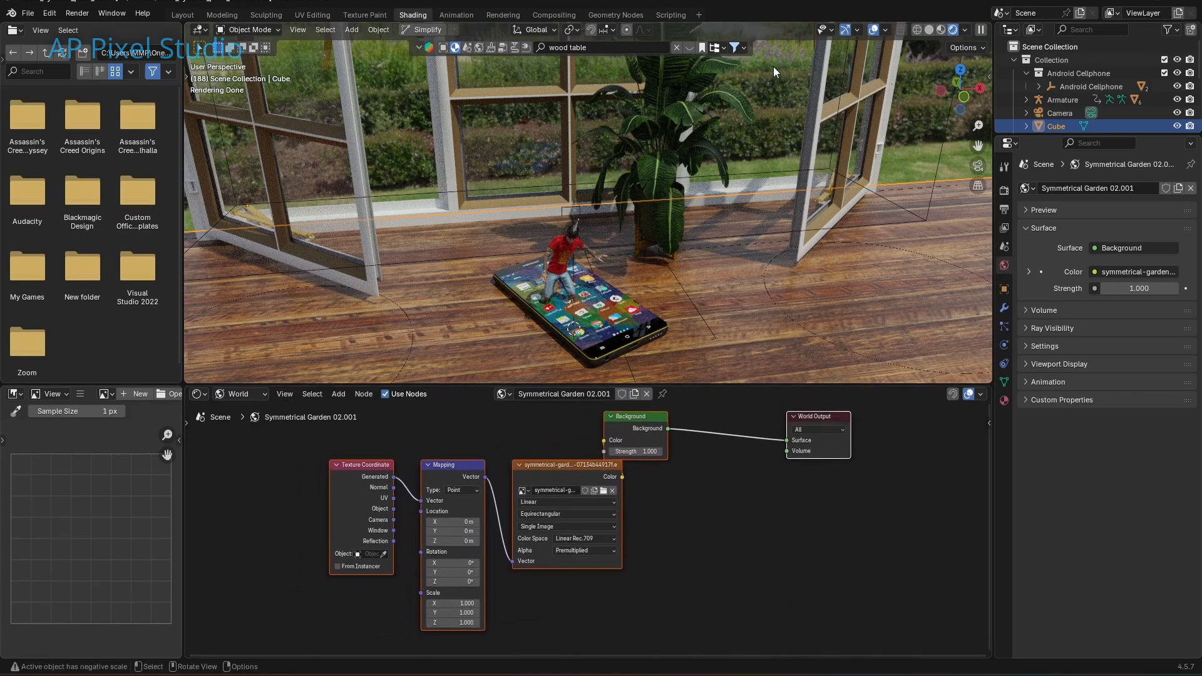
Look through the scene camera and enlarge the 3D viewport above the node editor
{"action": "middle_click_drag", "start_coordinate": [776, 72], "coordinate": [897, 138]}
{"action": "left_click_drag", "start_coordinate": [978, 146], "coordinate": [987, 173]}
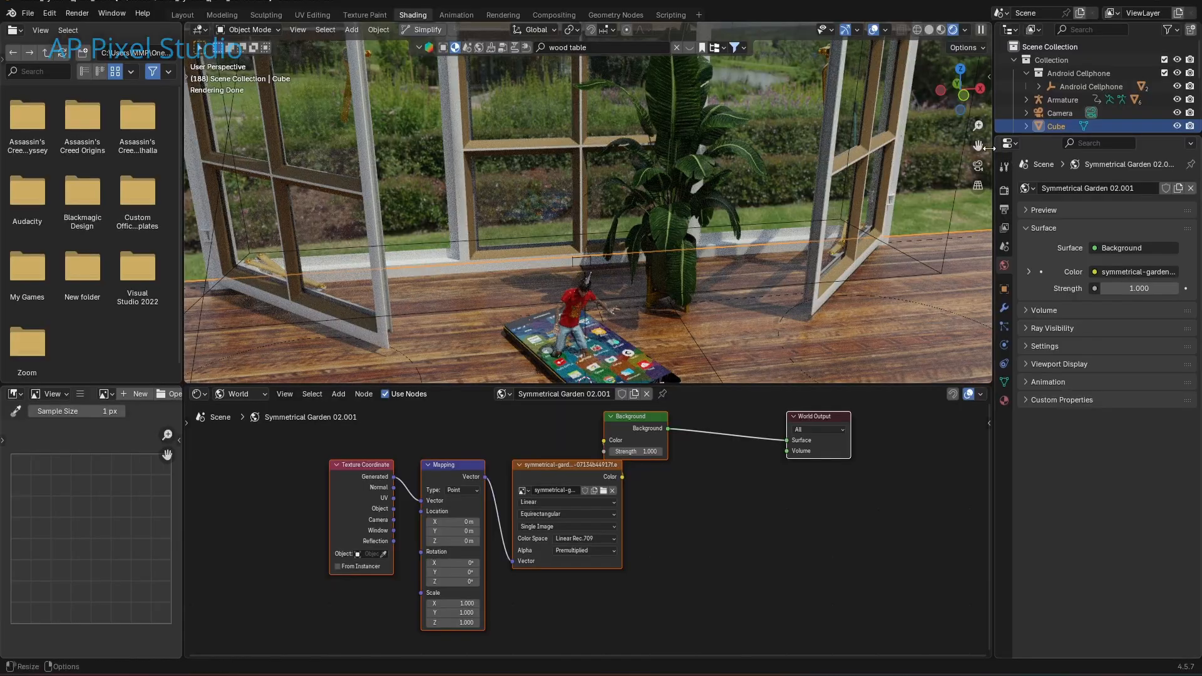
{"action": "left_click", "coordinate": [978, 165]}
{"action": "left_click_drag", "start_coordinate": [716, 385], "coordinate": [716, 477]}
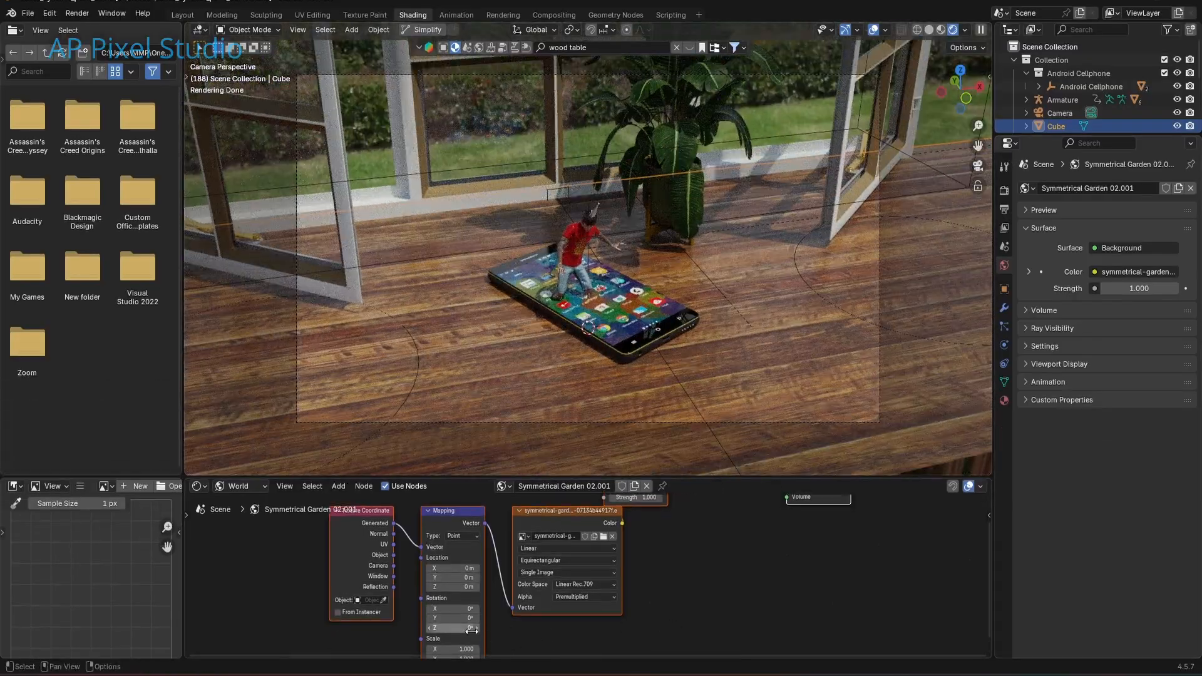
Rotate the garden environment about Z to about -83.6° in the world's Mapping node, checking the rendered view
{"action": "left_click_drag", "start_coordinate": [450, 628], "coordinate": [477, 628]}
{"action": "left_click", "coordinate": [940, 29]}
{"action": "left_click", "coordinate": [953, 29]}
{"action": "middle_click_drag", "start_coordinate": [656, 397], "coordinate": [620, 386]}
{"action": "left_click_drag", "start_coordinate": [452, 628], "coordinate": [410, 654]}
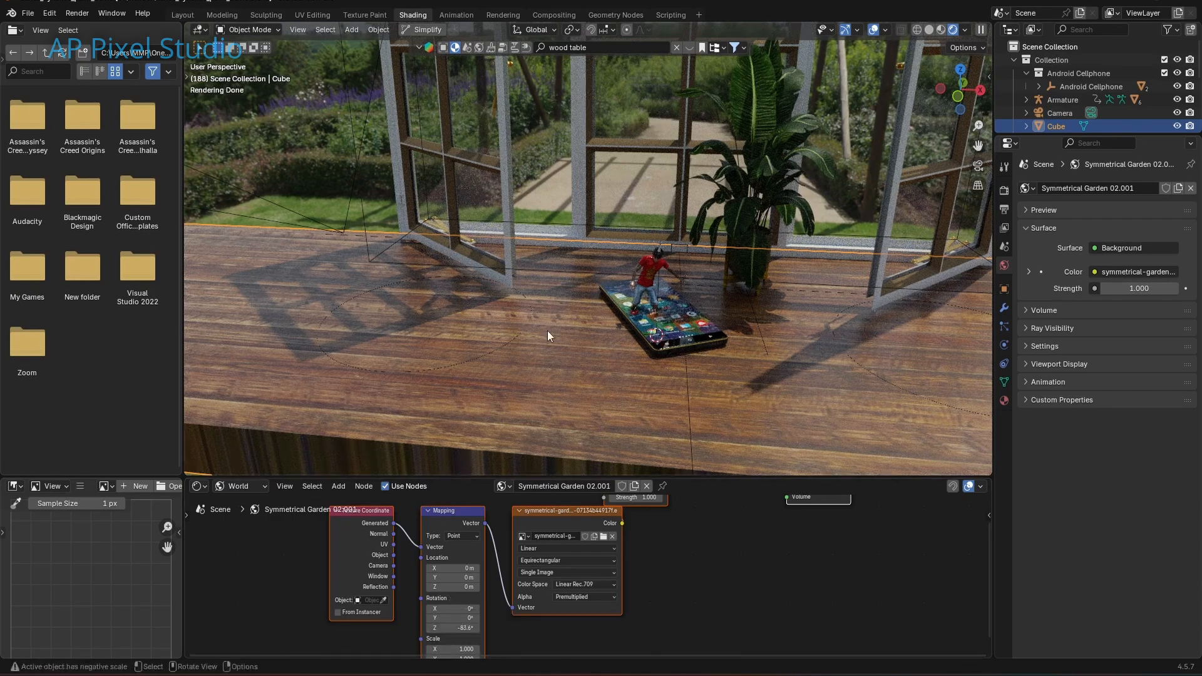
Lower the garden environment by setting the world Mapping node's Z location to about -0.9 m, checking through the scene camera
{"action": "left_click_drag", "start_coordinate": [452, 587], "coordinate": [465, 587]}
{"action": "middle_click_drag", "start_coordinate": [694, 345], "coordinate": [765, 337]}
{"action": "key", "text": "KP_0"}
{"action": "left_click_drag", "start_coordinate": [453, 587], "coordinate": [430, 587]}
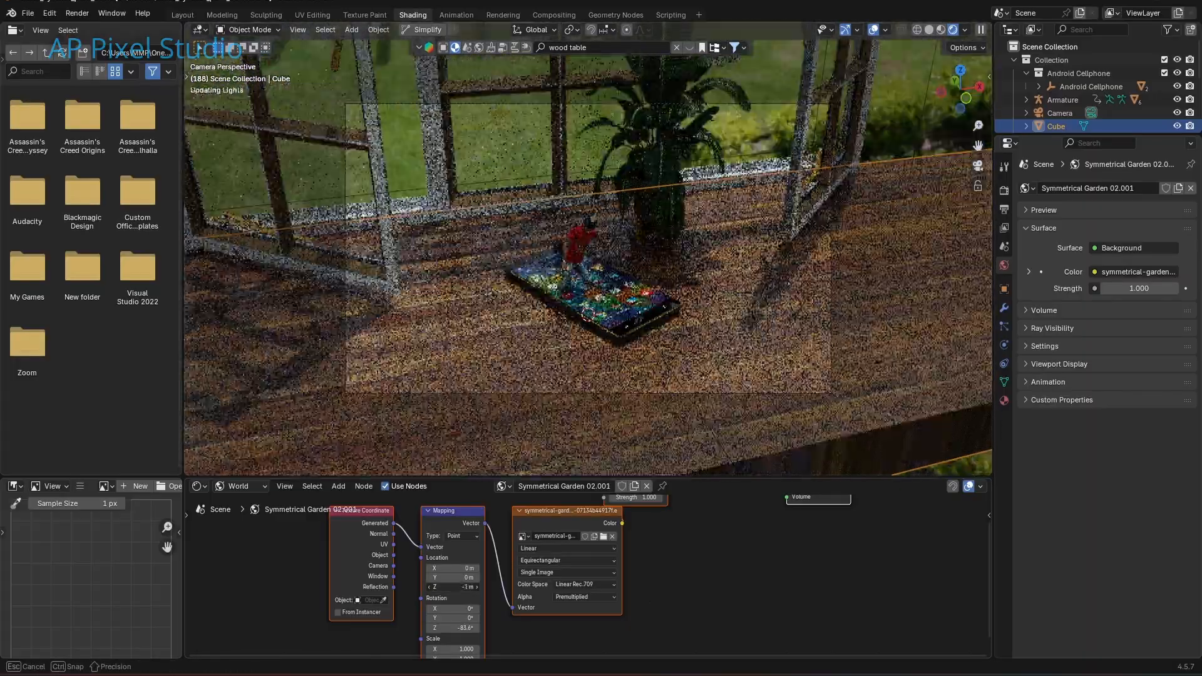
{"action": "middle_click_drag", "start_coordinate": [651, 413], "coordinate": [711, 362]}
Set the world Mapping node's X, Y and Z scale to 6
{"action": "scroll", "coordinate": [455, 580], "scroll_direction": "down", "scroll_amount": 1, "text": "shift"}
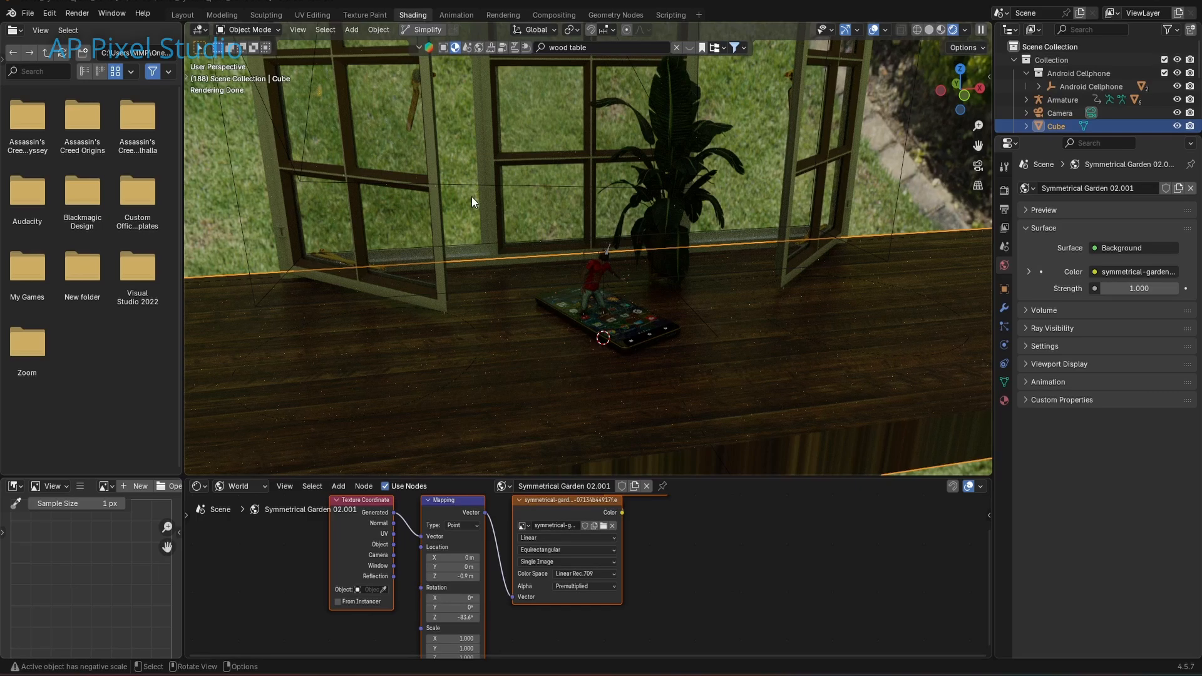
{"action": "scroll", "coordinate": [509, 626], "scroll_direction": "down", "scroll_amount": 2, "text": "shift"}
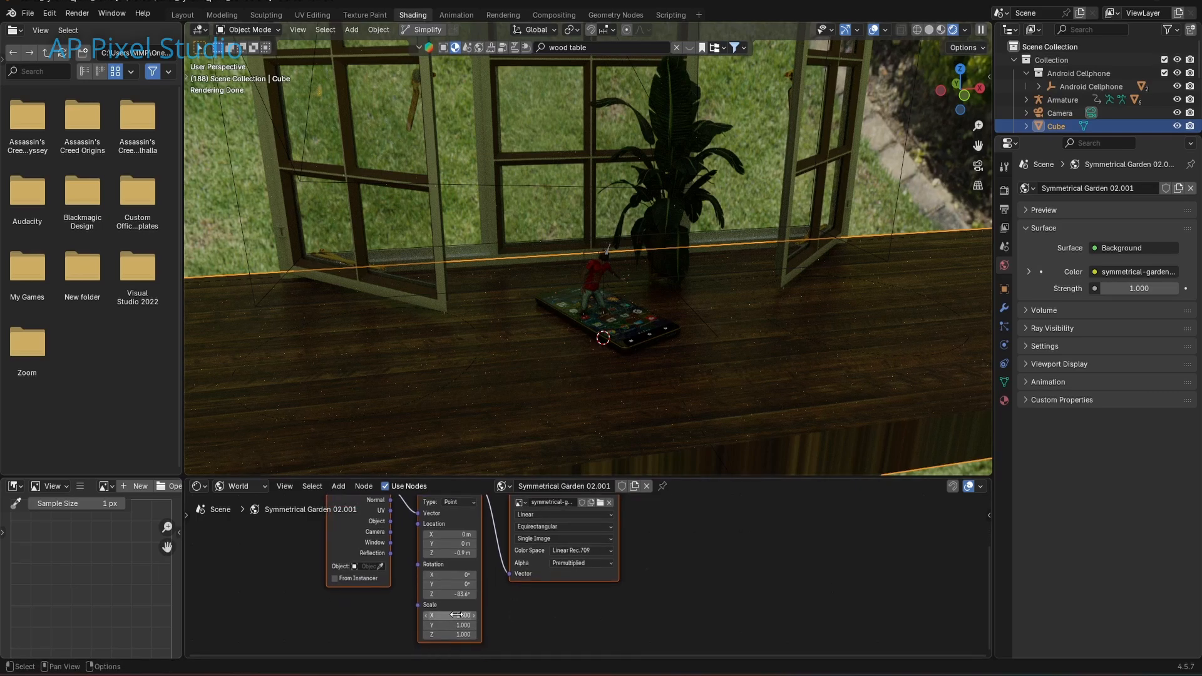
{"action": "left_click_drag", "start_coordinate": [457, 615], "coordinate": [457, 615]}
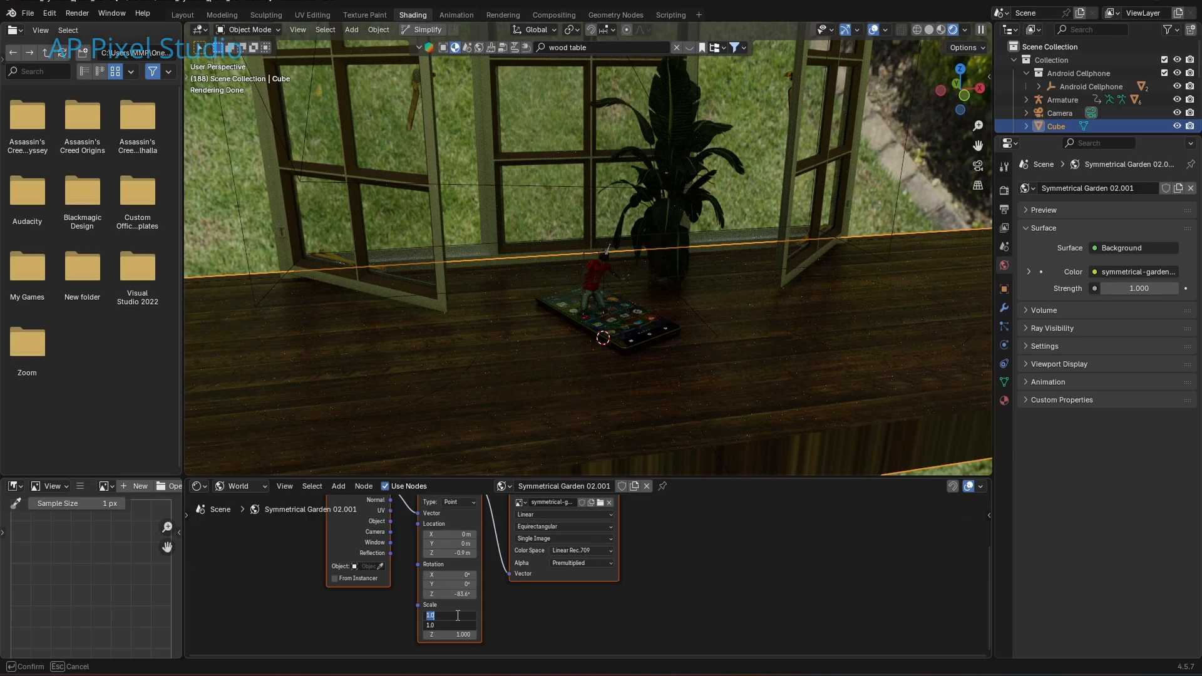
{"action": "type", "text": "6"}
{"action": "key", "text": "Return"}
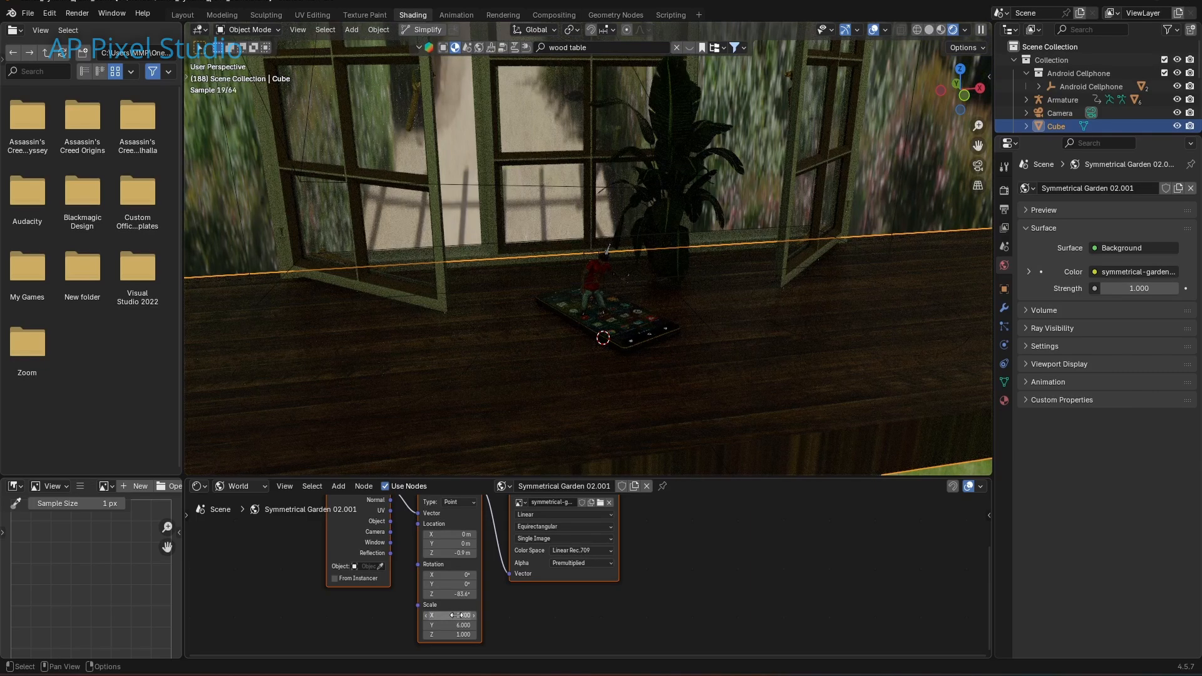
{"action": "left_click", "coordinate": [446, 635]}
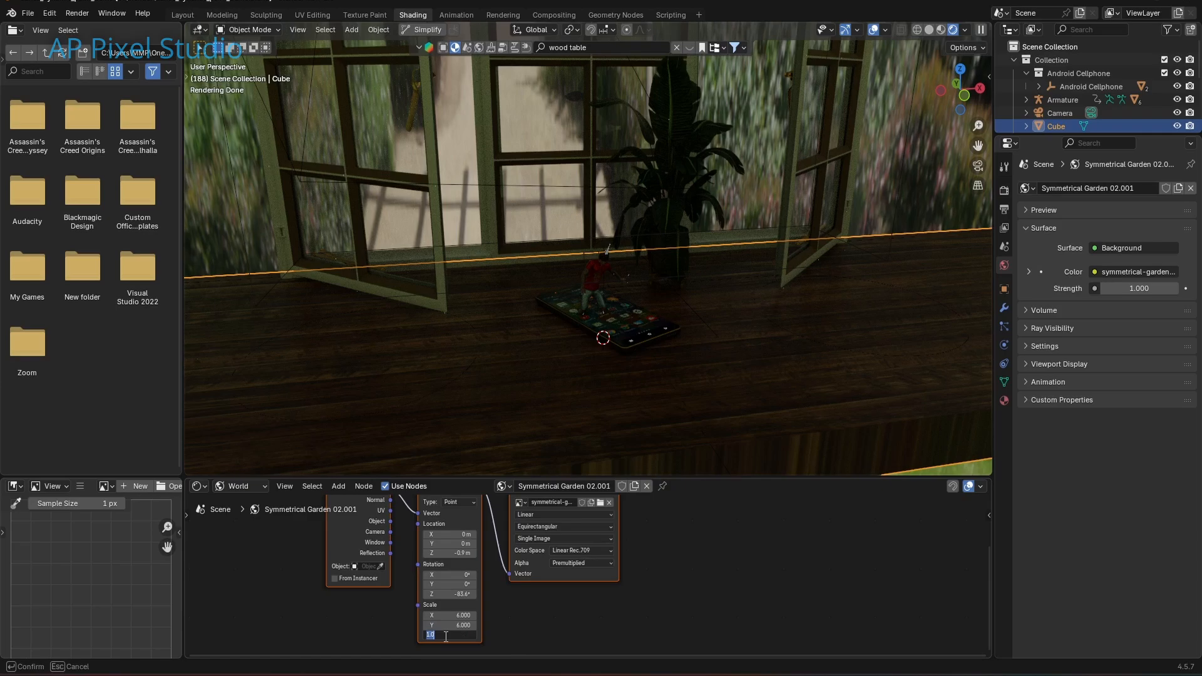
{"action": "type", "text": "6"}
{"action": "key", "text": "Return"}
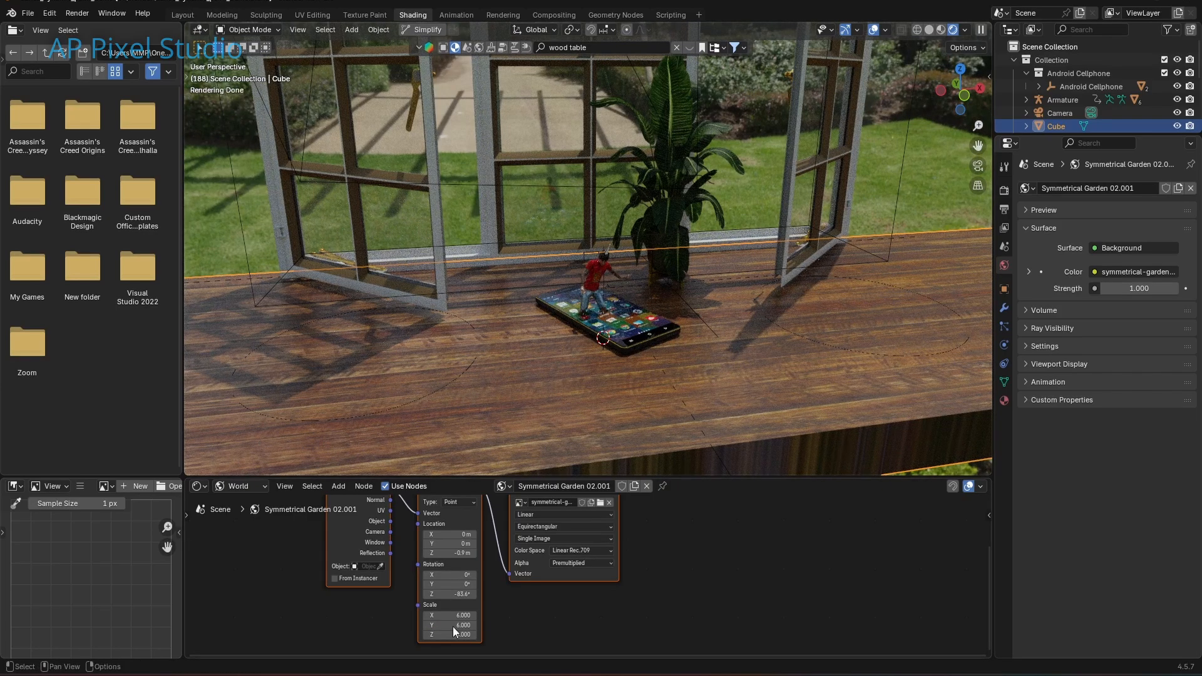
Increase the environment's Z scale in the Mapping node to 9 and check the result through the scene camera
{"action": "left_click_drag", "start_coordinate": [448, 634], "coordinate": [496, 635]}
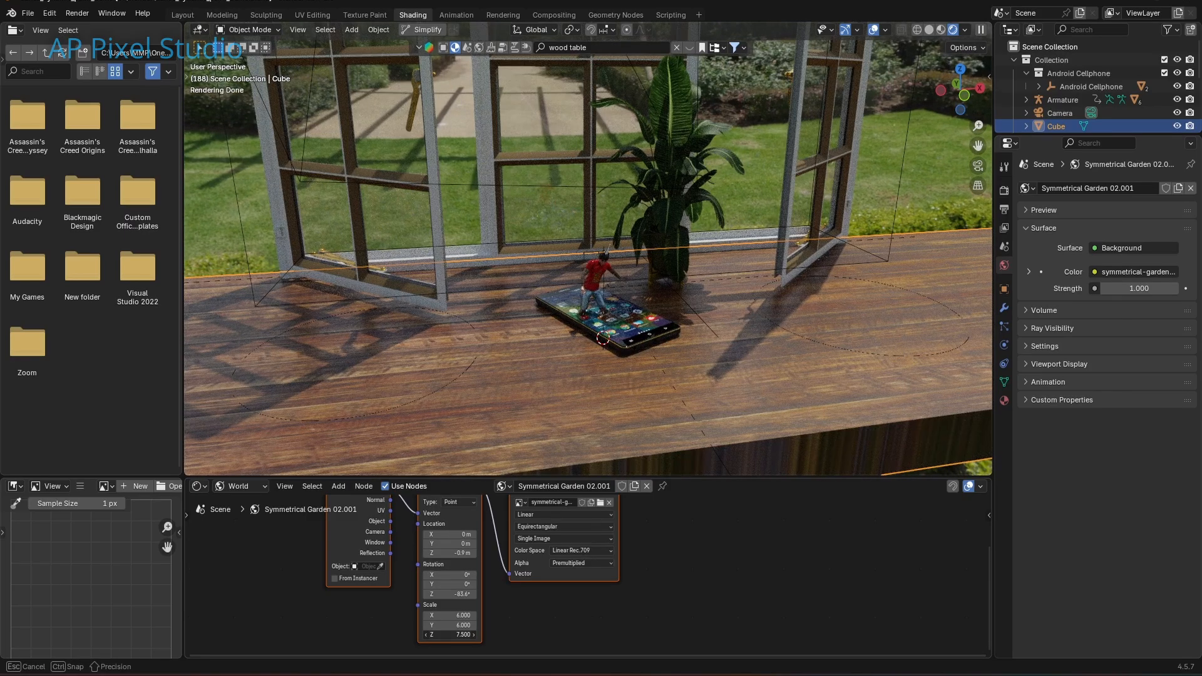
{"action": "left_click_drag", "start_coordinate": [501, 635], "coordinate": [554, 634]}
{"action": "left_click", "coordinate": [447, 634]}
{"action": "type", "text": "9"}
{"action": "key", "text": "Return"}
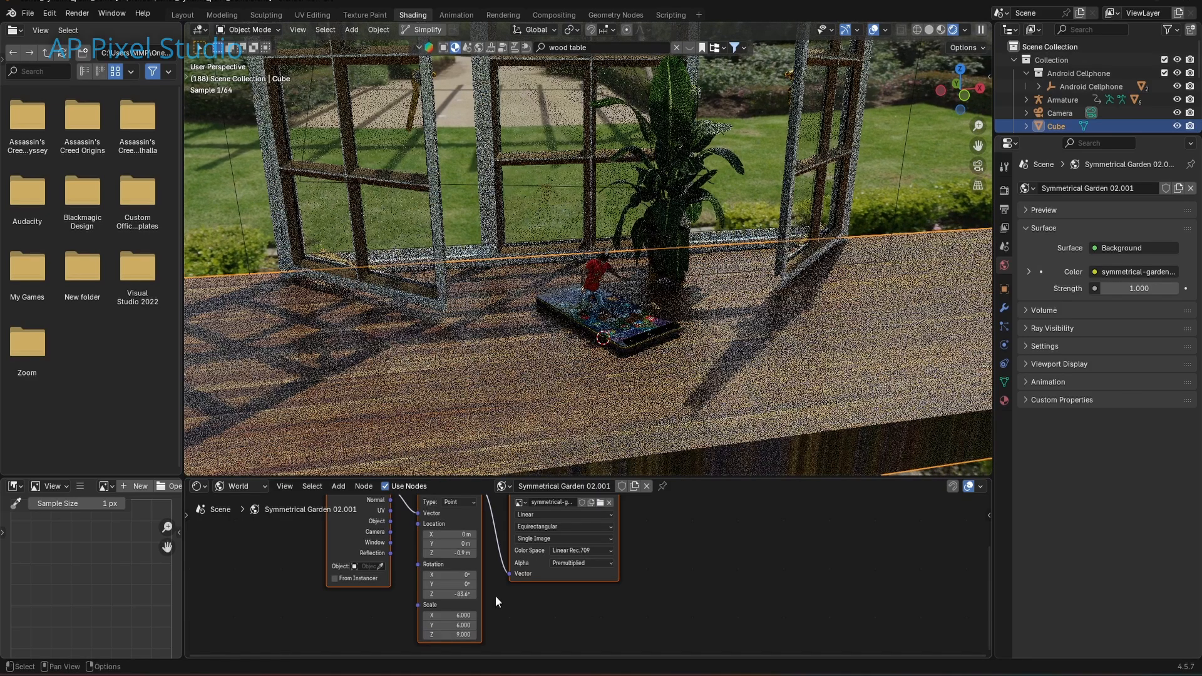
{"action": "scroll", "coordinate": [756, 377], "scroll_direction": "up", "scroll_amount": 2}
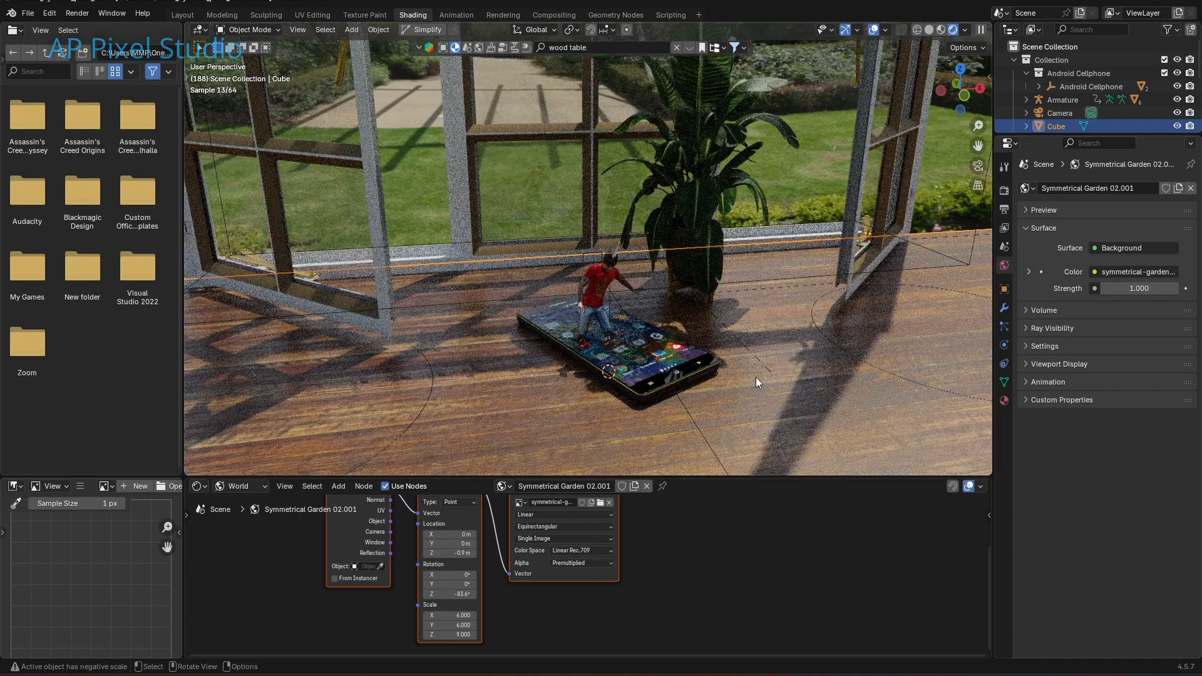
{"action": "left_click", "coordinate": [979, 166]}
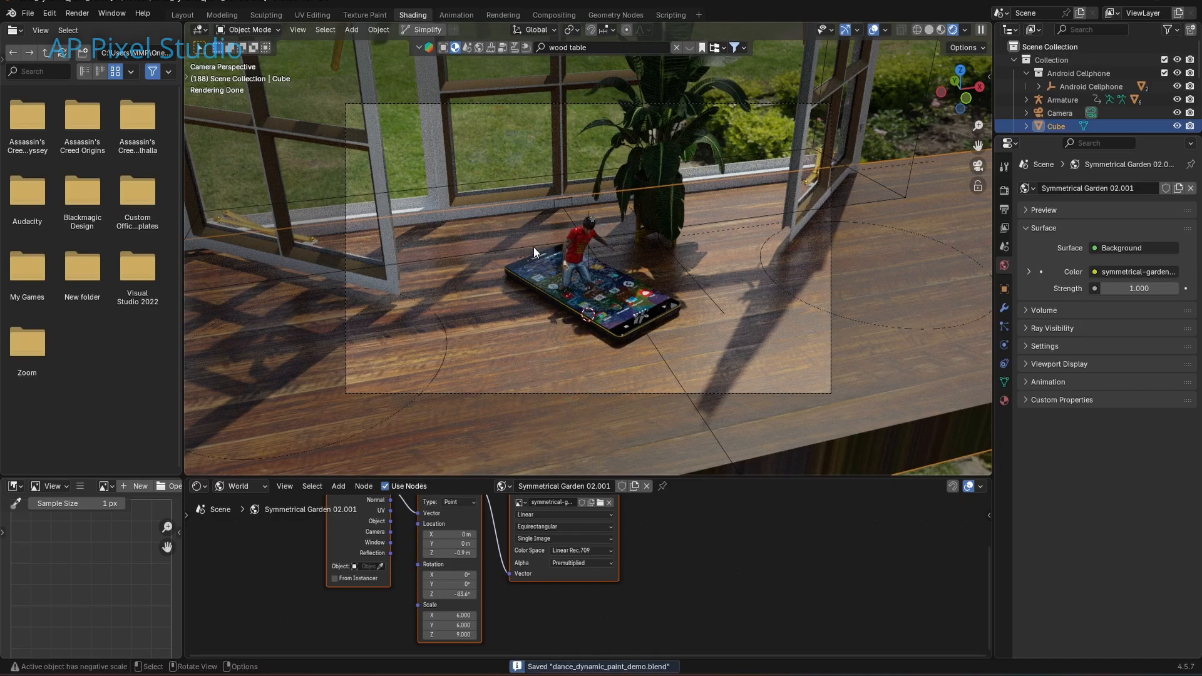
Return to the Layout workspace and play the animation from frame 125, stopping at frame 157
{"action": "left_click", "coordinate": [182, 14]}
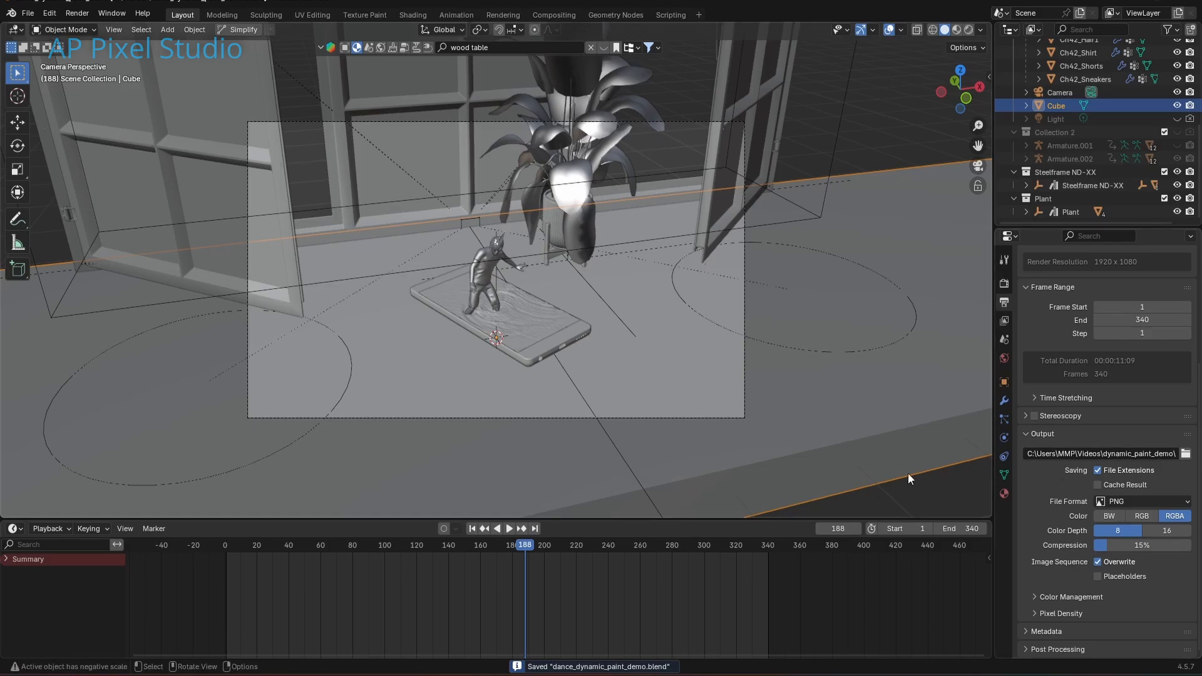
{"action": "left_click", "coordinate": [424, 547]}
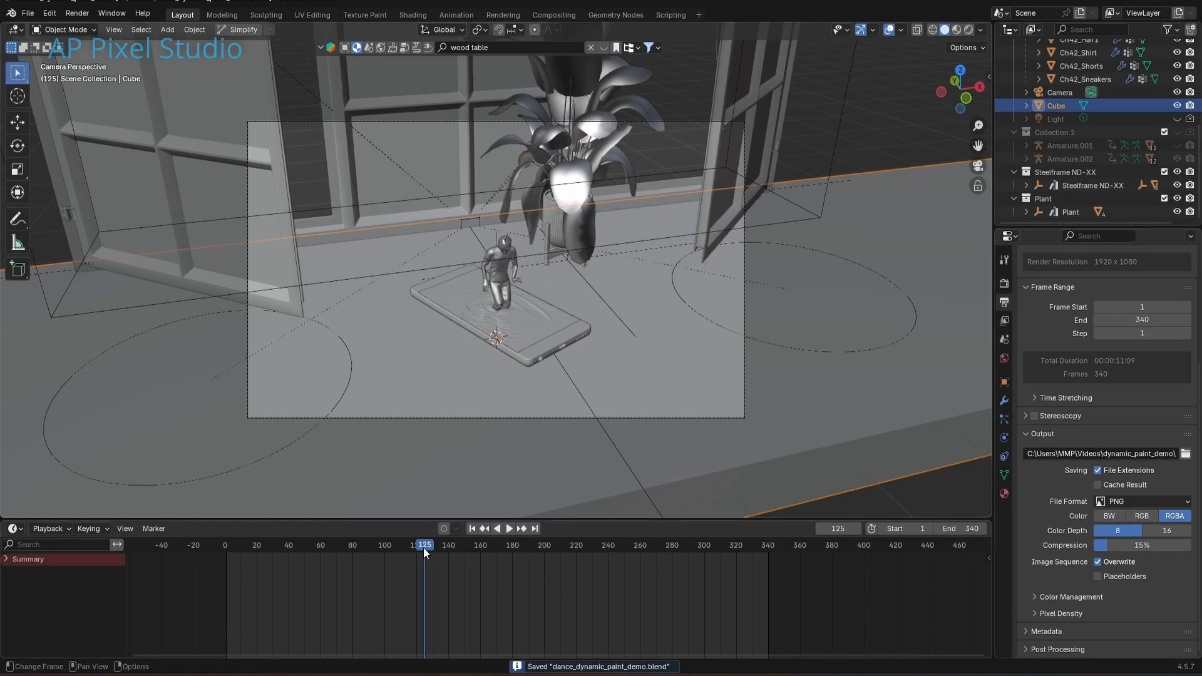
{"action": "left_click", "coordinate": [507, 529]}
{"action": "left_click", "coordinate": [505, 530]}
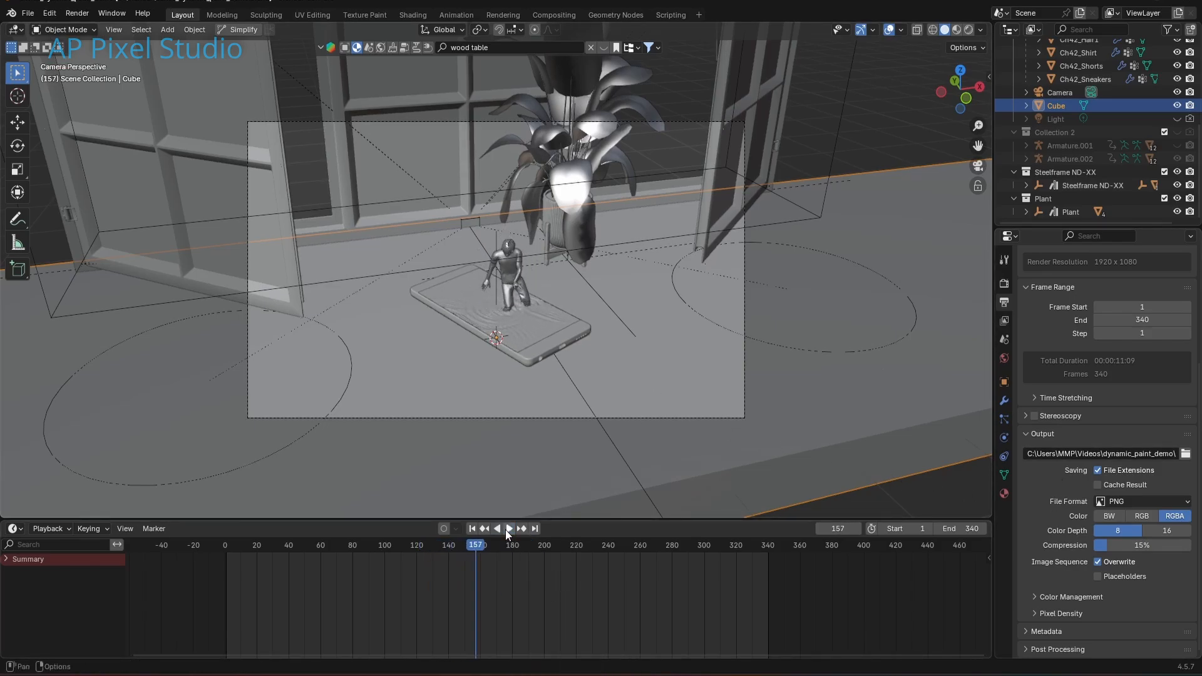
Render frame 157 as a still image, inspect the character and phone up close, and close the render window
{"action": "left_click", "coordinate": [76, 14]}
{"action": "left_click", "coordinate": [97, 38]}
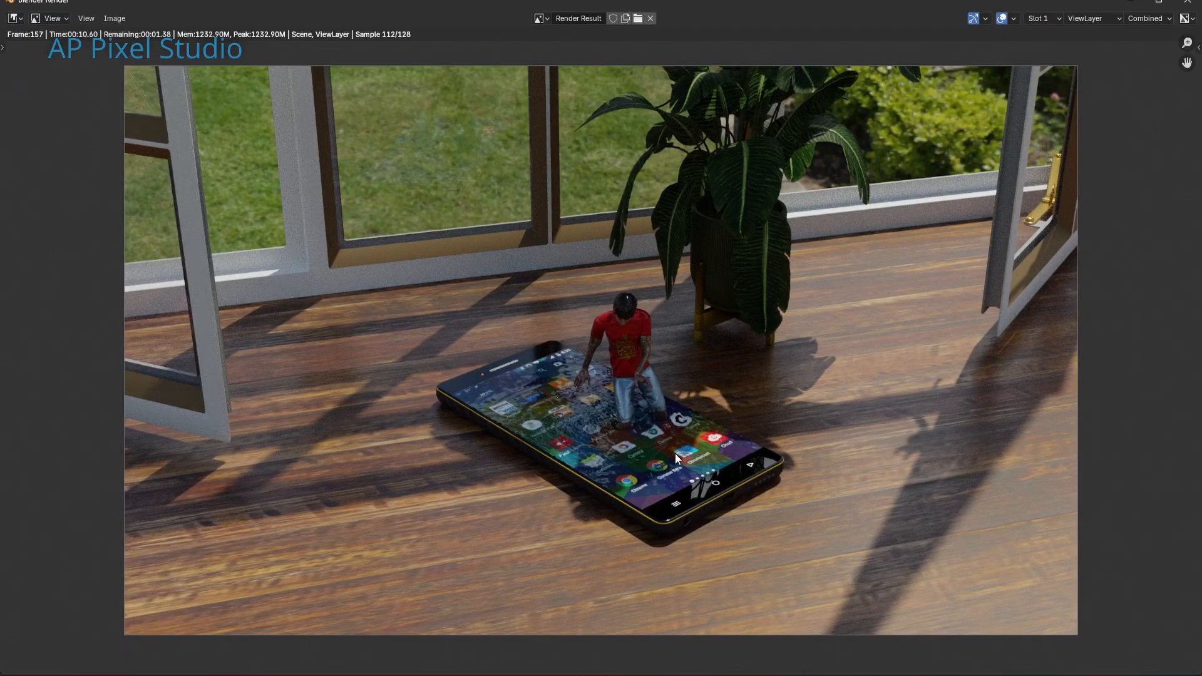
{"action": "scroll", "coordinate": [675, 453], "scroll_direction": "up", "scroll_amount": 3}
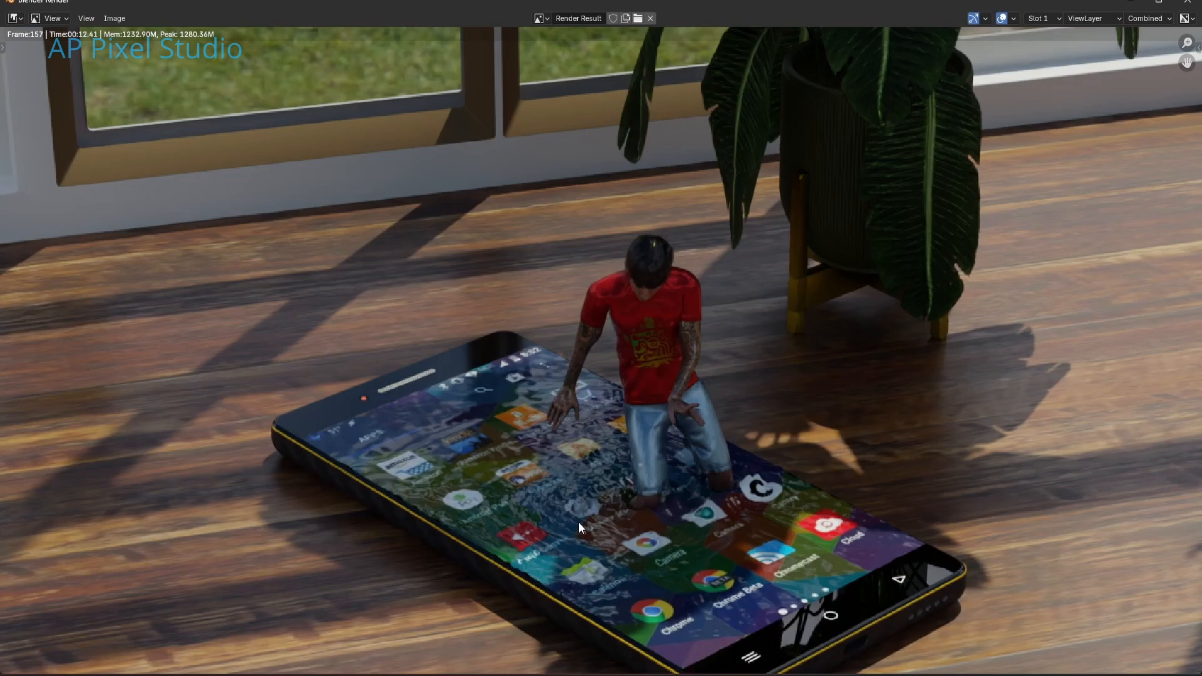
{"action": "scroll", "coordinate": [578, 522], "scroll_direction": "down", "scroll_amount": 3}
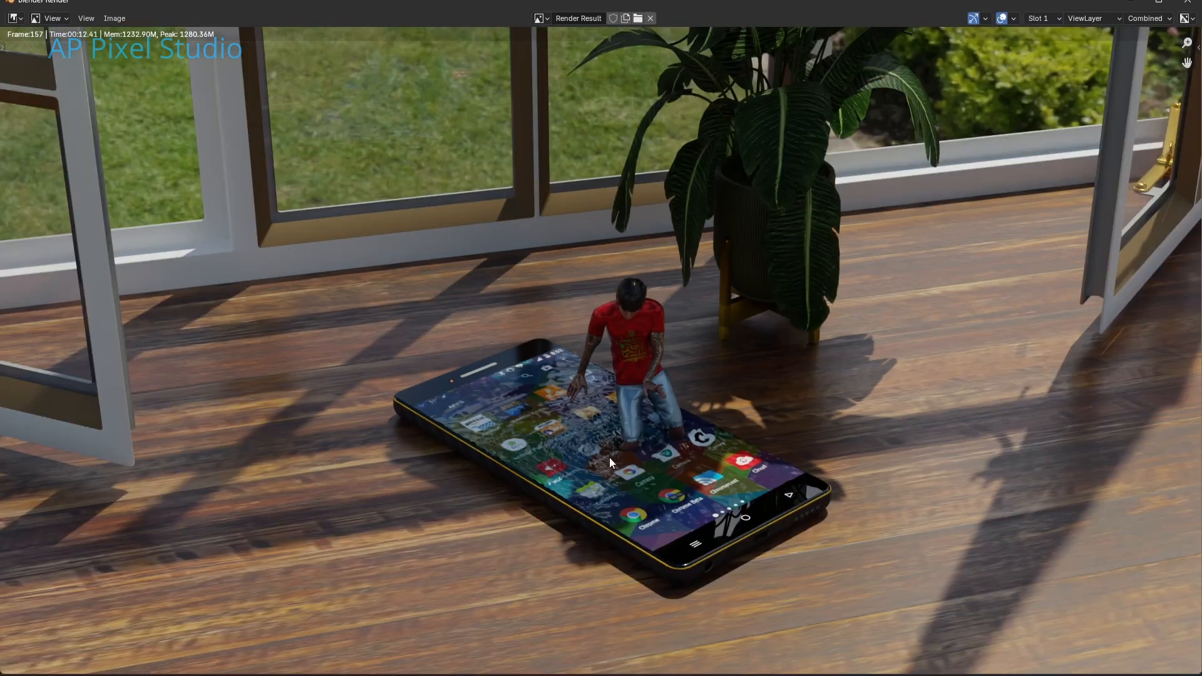
{"action": "scroll", "coordinate": [609, 462], "scroll_direction": "down", "scroll_amount": 2}
{"action": "scroll", "coordinate": [610, 461], "scroll_direction": "up", "scroll_amount": 1}
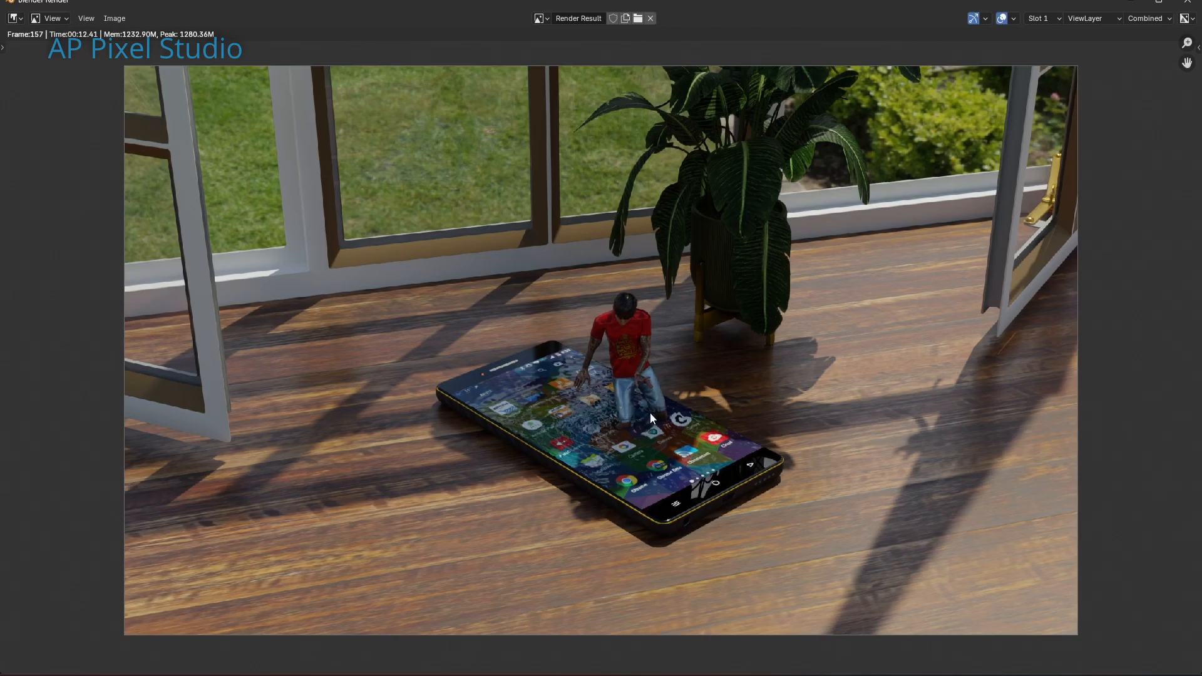
{"action": "left_click", "coordinate": [1189, 4]}
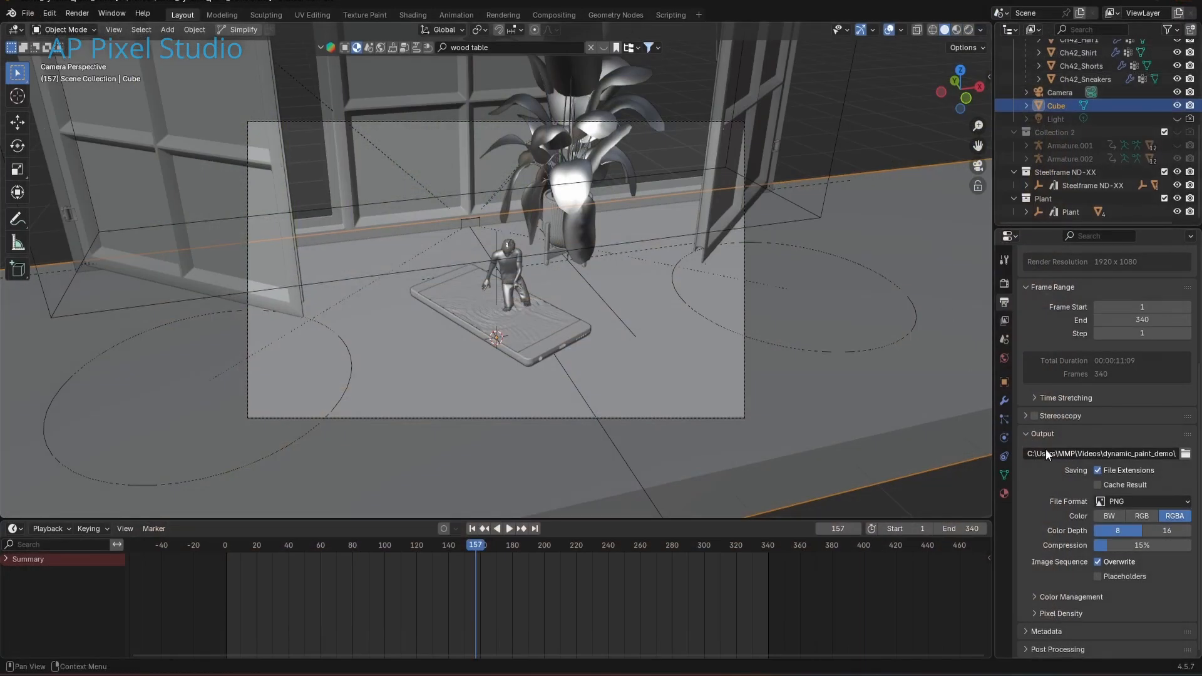
Reduce the world background strength to 0.75 in the world settings
{"action": "left_click", "coordinate": [1003, 358]}
{"action": "double_click", "coordinate": [1162, 381]}
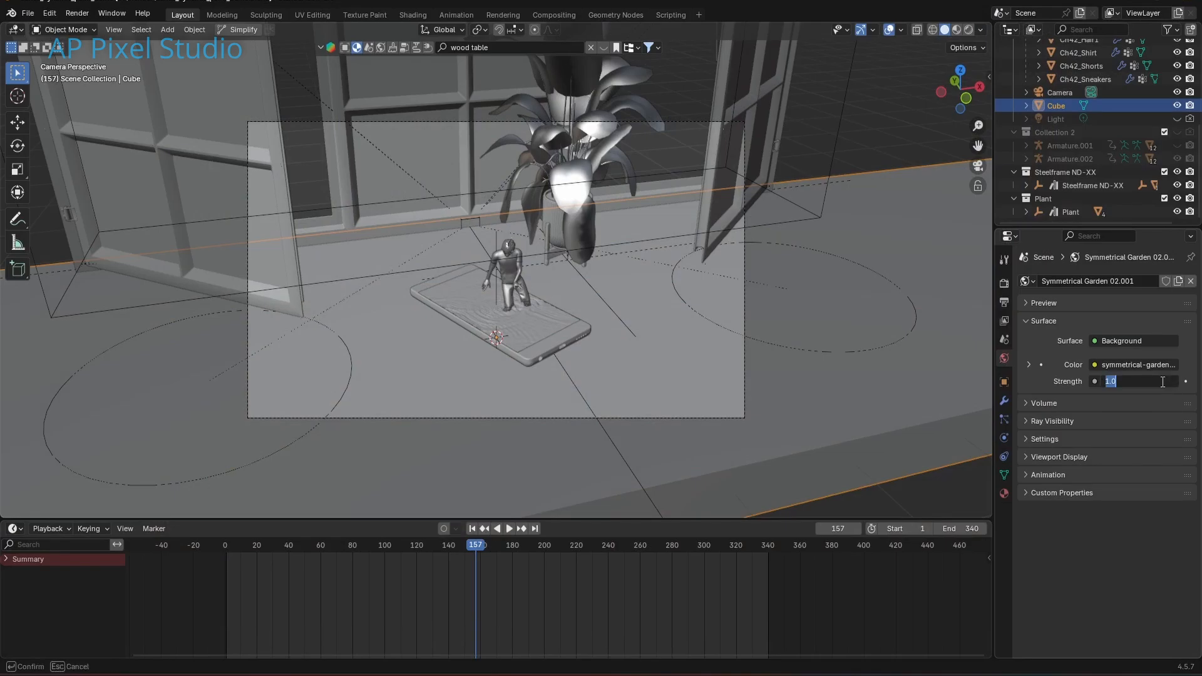
{"action": "key", "text": "BackSpace"}
{"action": "key", "text": "Return"}
Preview frame 239 in rendered shading and examine the character, the phone screen and the lighting on the table
{"action": "left_click", "coordinate": [968, 30]}
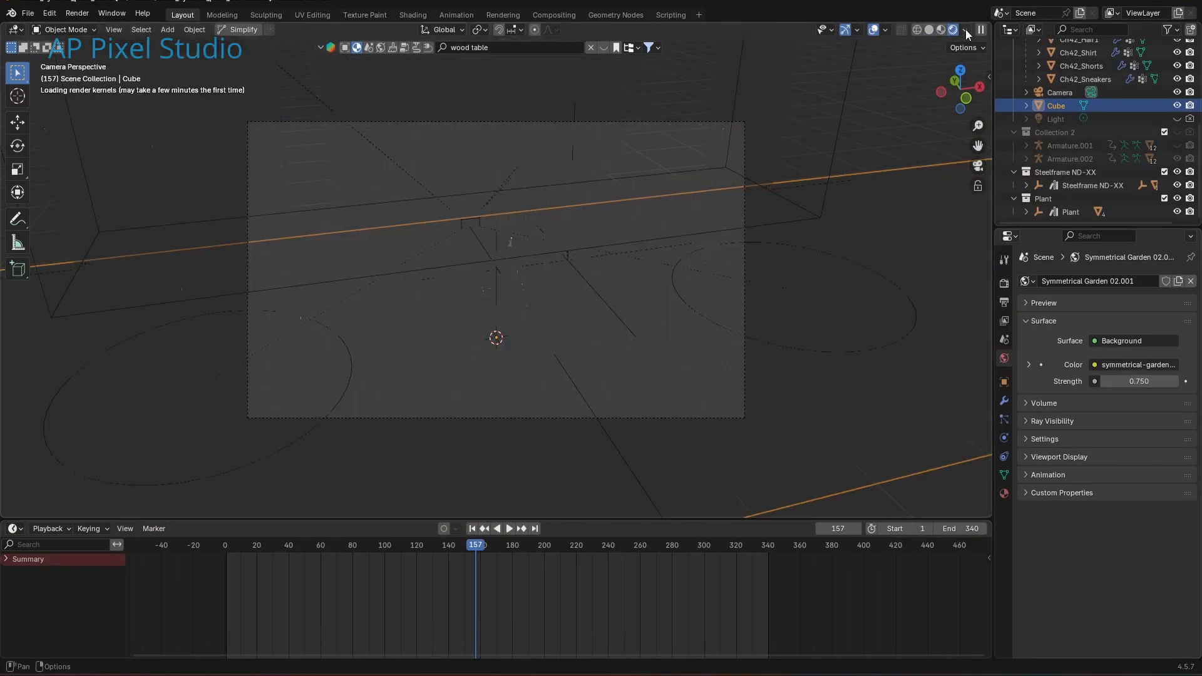
{"action": "scroll", "coordinate": [505, 343], "scroll_direction": "up", "scroll_amount": 3}
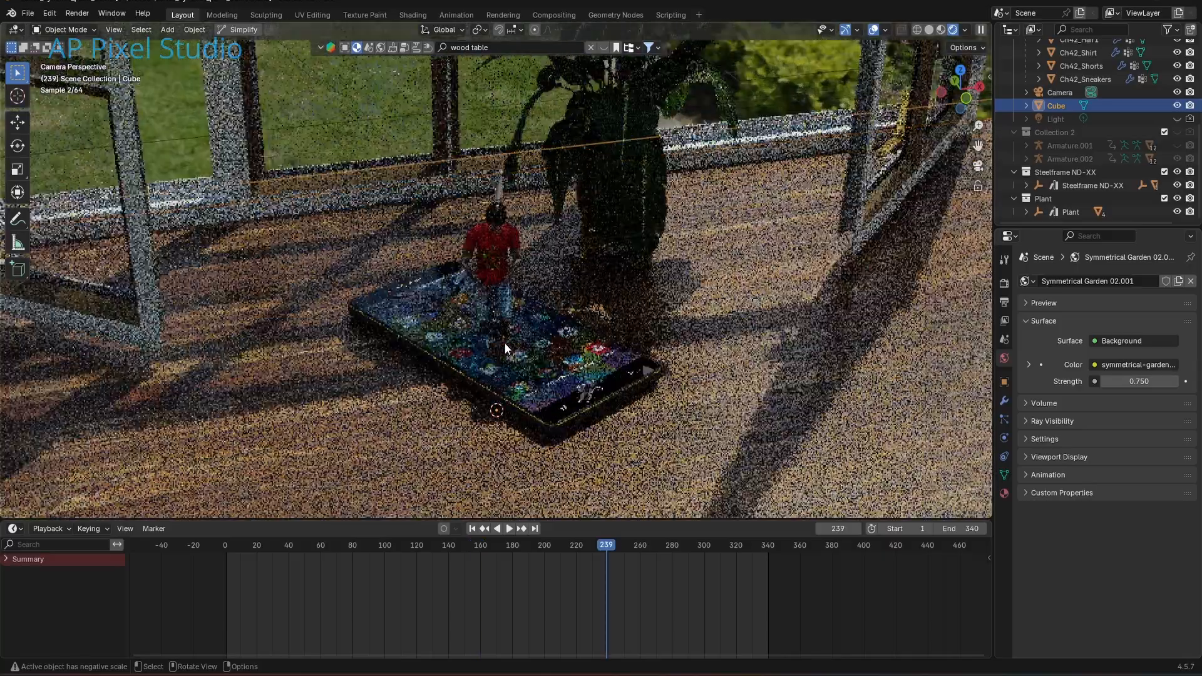
{"action": "scroll", "coordinate": [519, 392], "scroll_direction": "up", "scroll_amount": 2}
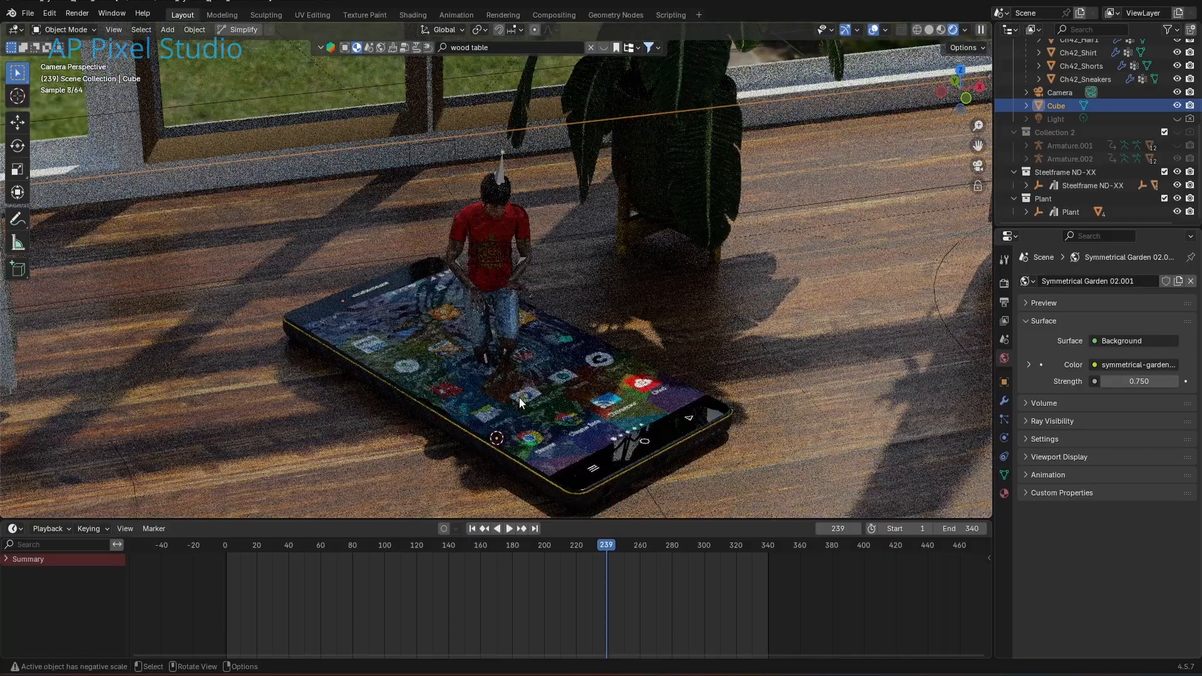
{"action": "scroll", "coordinate": [520, 402], "scroll_direction": "down", "scroll_amount": 4}
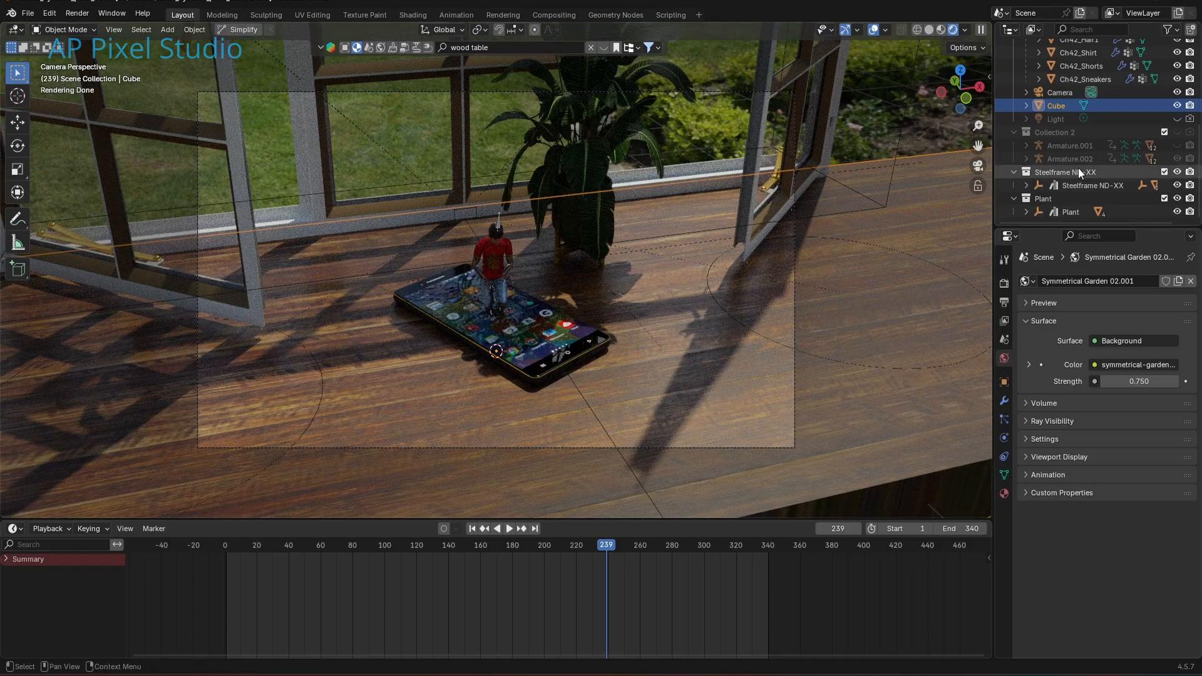
Increase the scene camera's focal length to 74 mm to frame the phone and character more closely
{"action": "left_click", "coordinate": [1060, 94]}
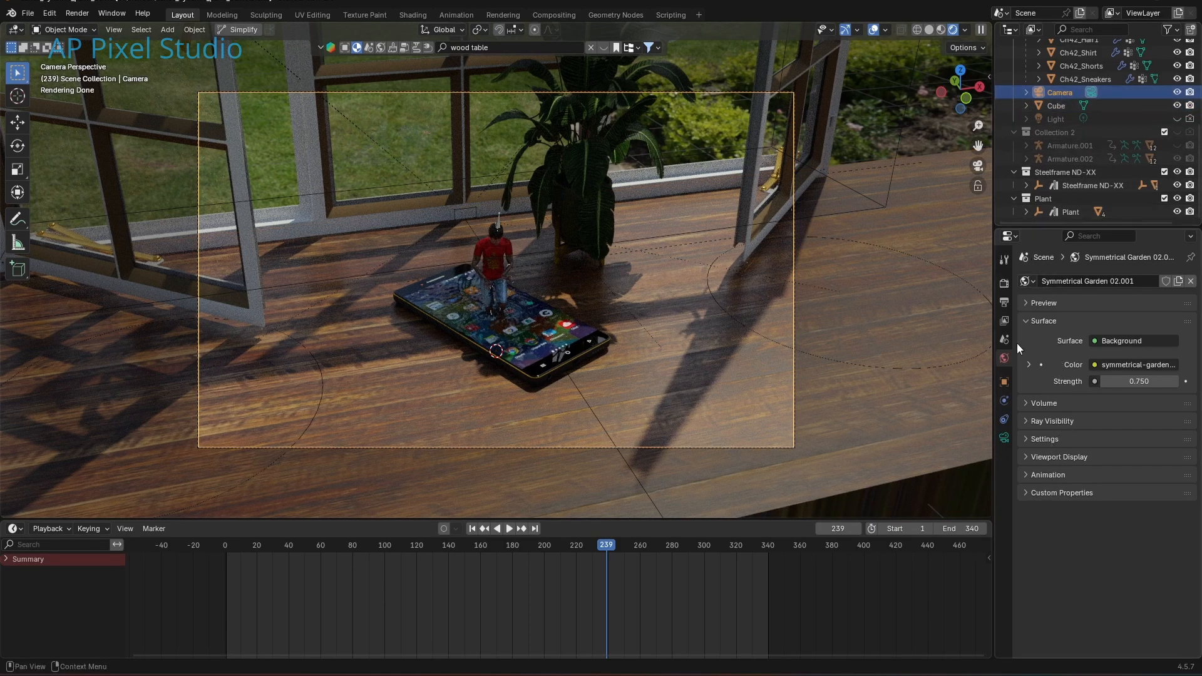
{"action": "left_click", "coordinate": [1004, 437]}
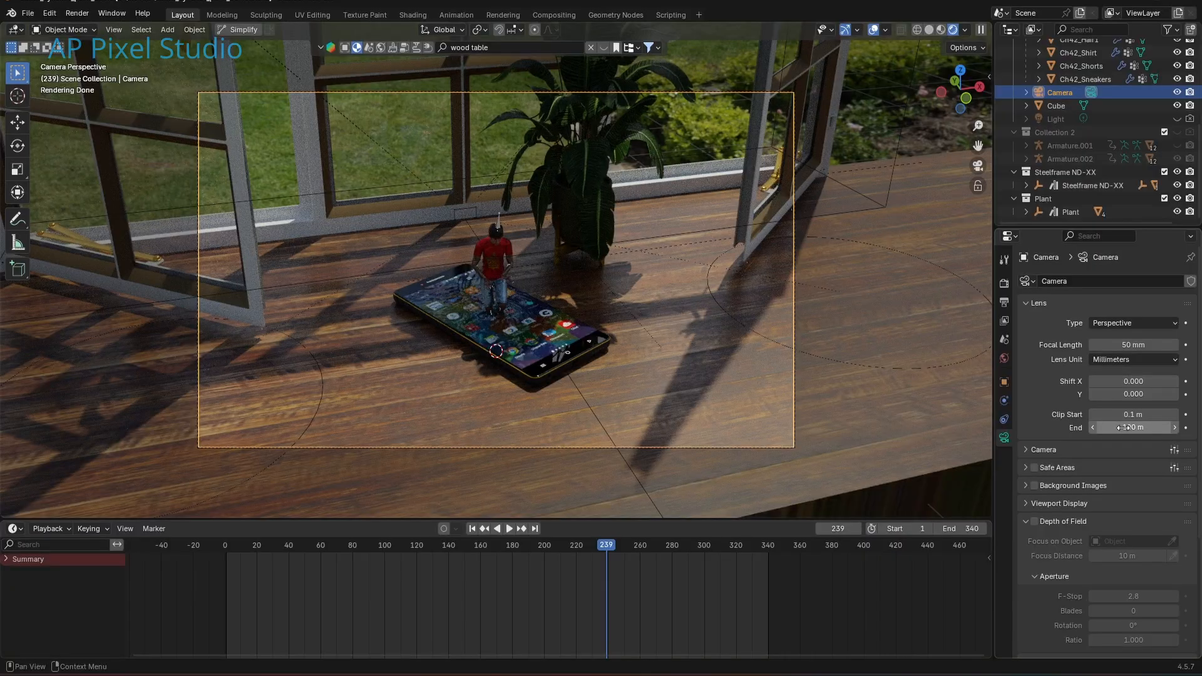
{"action": "left_click_drag", "start_coordinate": [1133, 345], "coordinate": [1180, 345]}
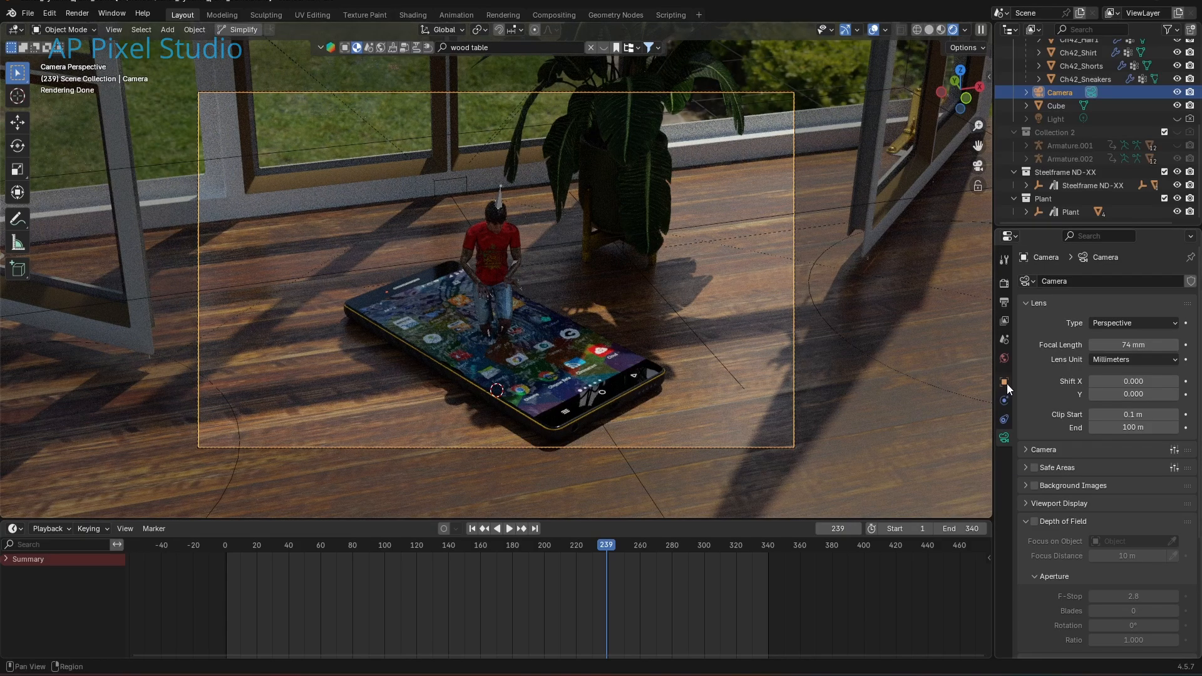
Set the world background strength to 0.9
{"action": "left_click", "coordinate": [1004, 359]}
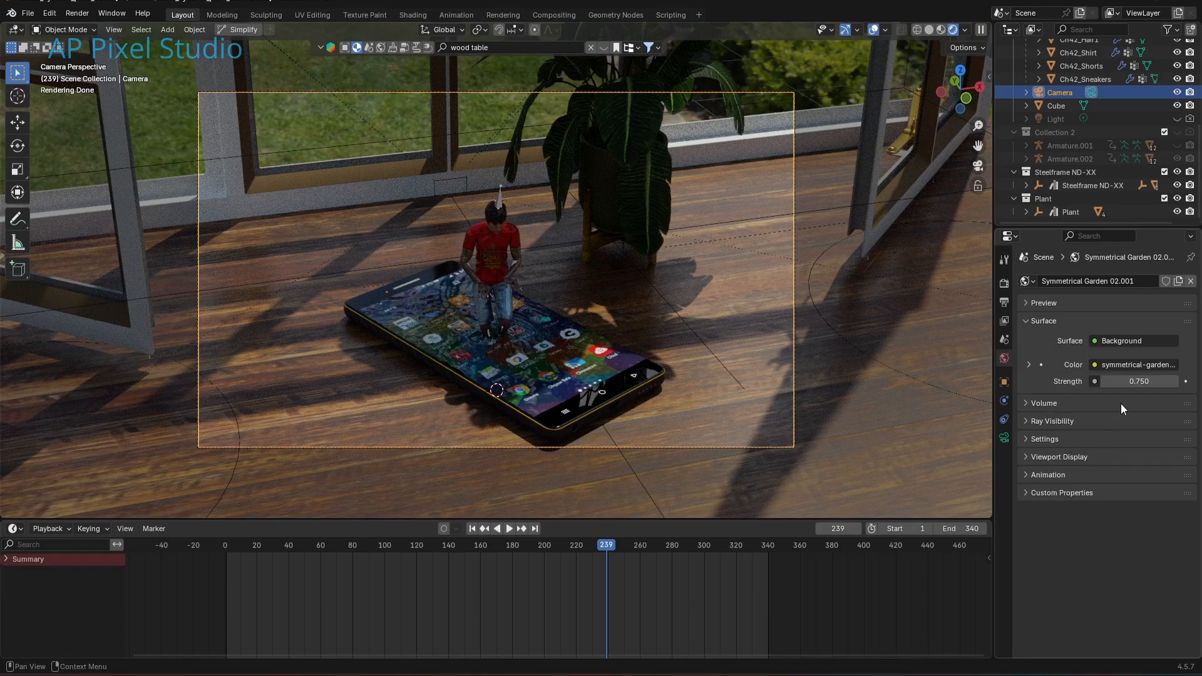
{"action": "mouse_move", "coordinate": [1127, 381]}
{"action": "left_mouse_down"}
{"action": "mouse_move", "coordinate": [1139, 381]}
{"action": "mouse_move", "coordinate": [1129, 383]}
{"action": "left_mouse_up"}
{"action": "key", "text": "BackSpace"}
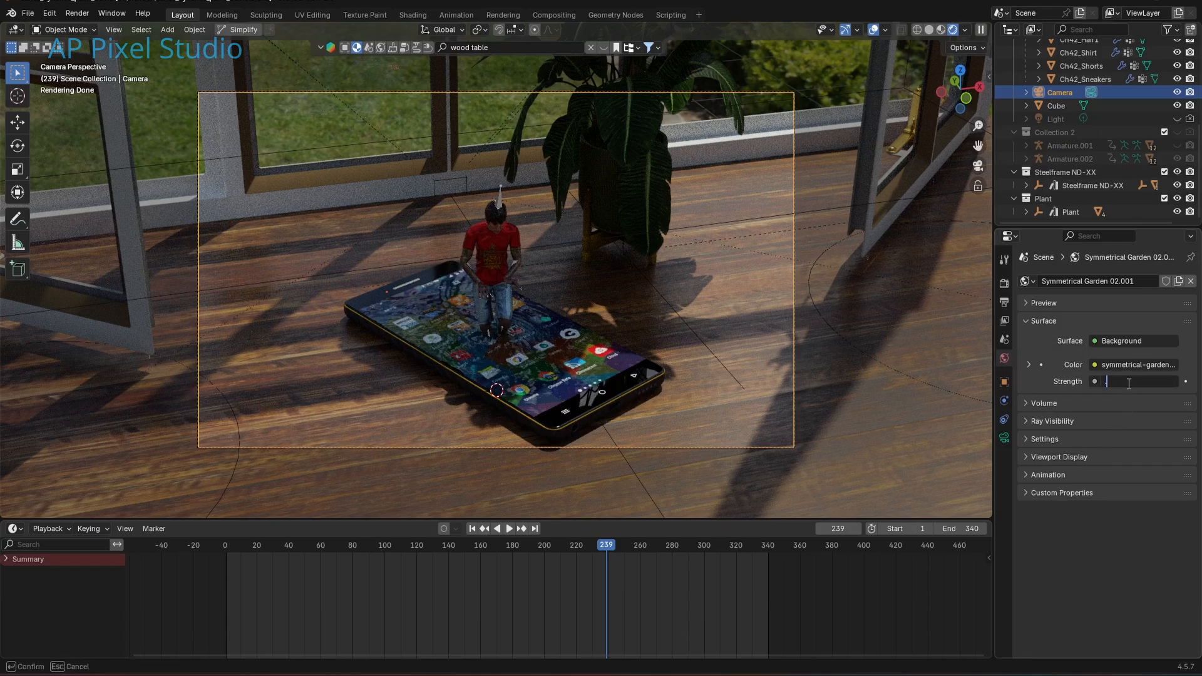
{"action": "type", "text": ".9"}
{"action": "key", "text": "Return"}
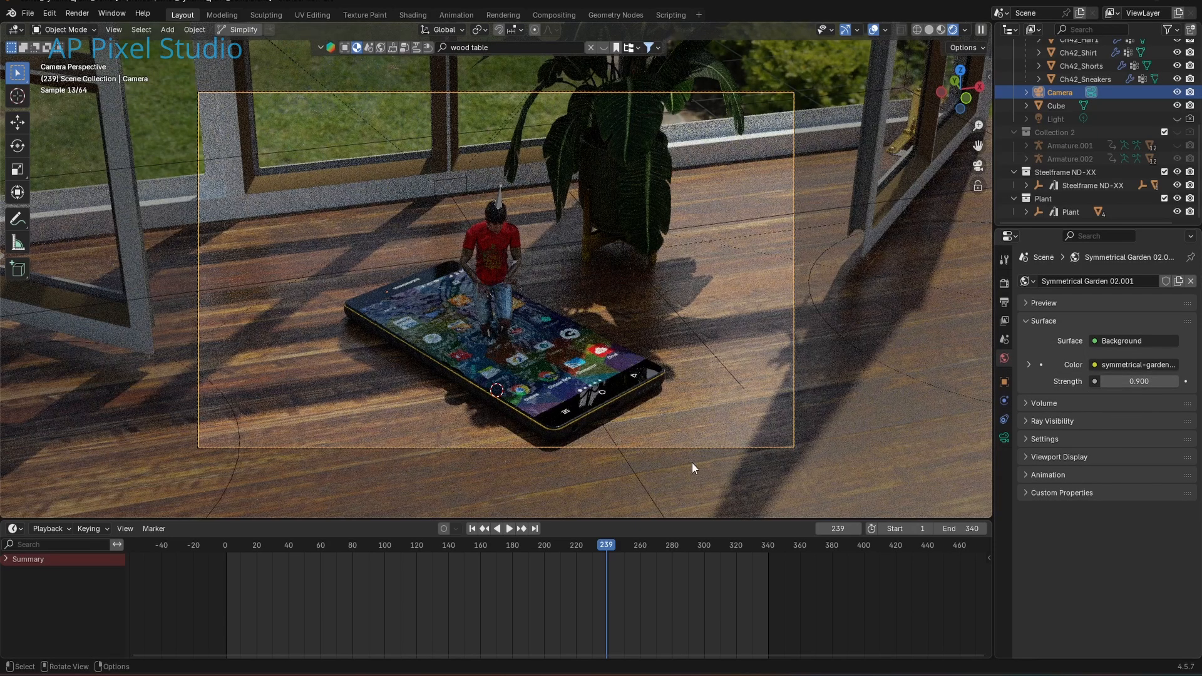
Render frame 239 as a still image, check the closer framing and lighting, and close the render window
{"action": "left_click", "coordinate": [77, 12]}
{"action": "left_click", "coordinate": [94, 26]}
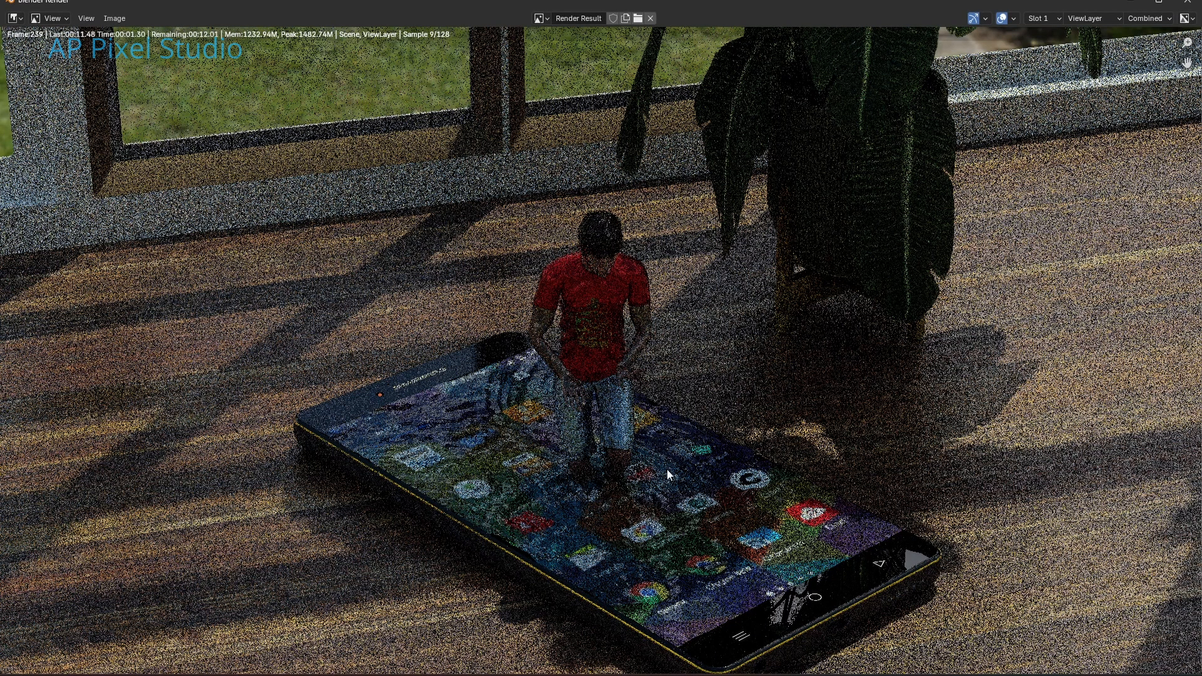
{"action": "scroll", "coordinate": [698, 483], "scroll_direction": "down", "scroll_amount": 1}
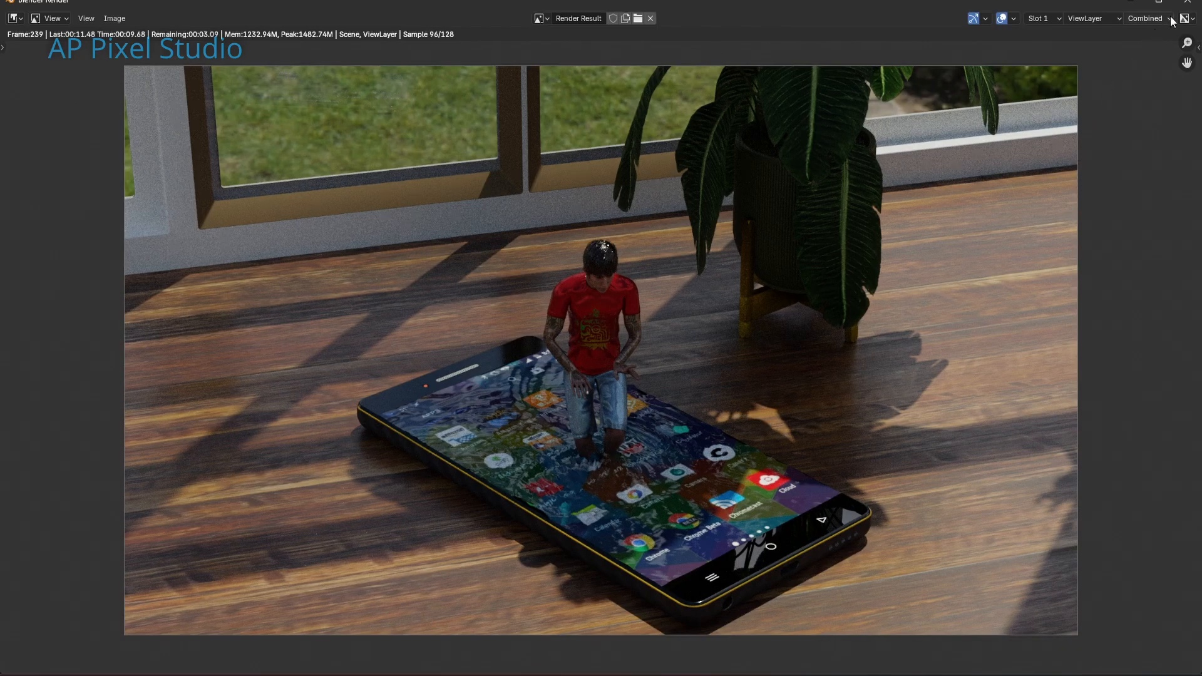
{"action": "left_click", "coordinate": [1187, 6]}
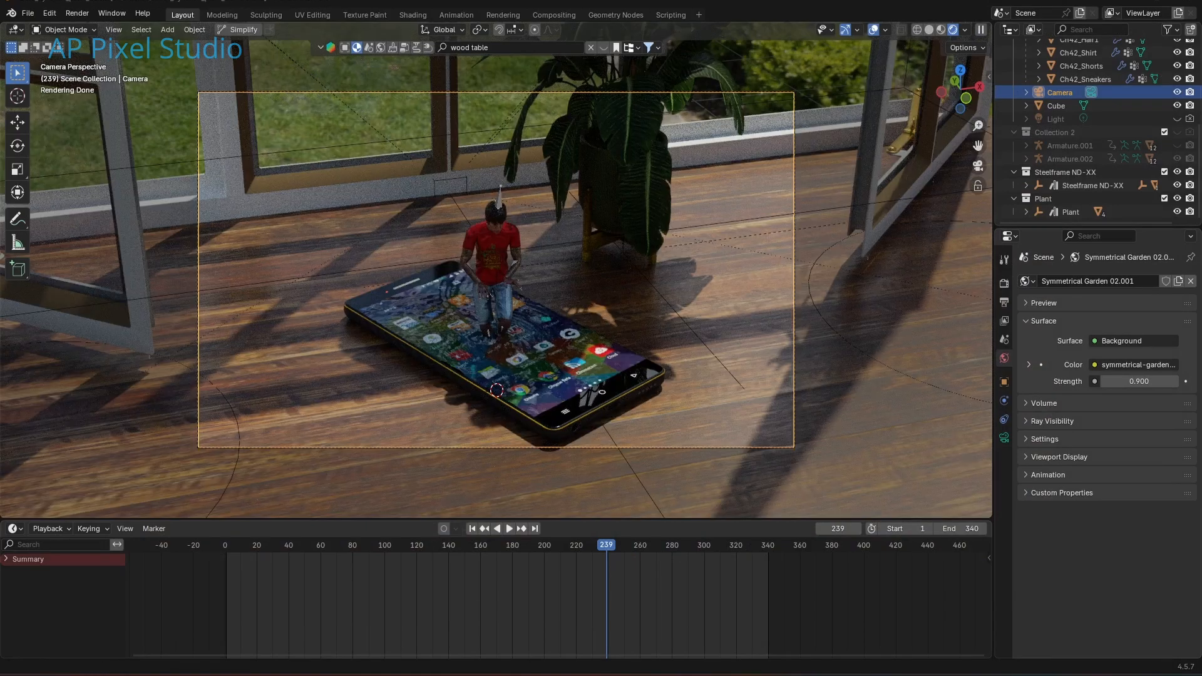